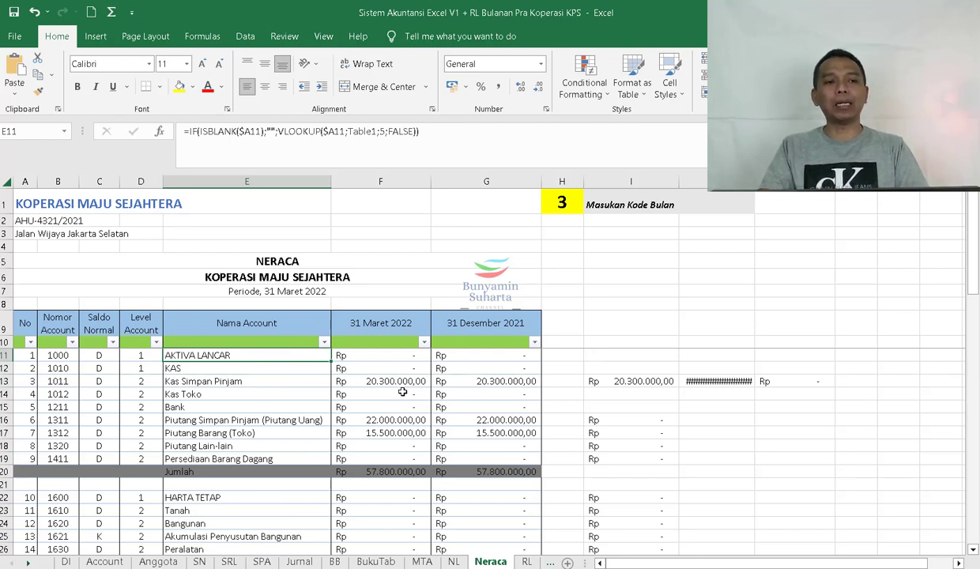
- Add a new worksheet beside Neraca and link its cell A1 to the cooperative name in Neraca A1
left_click(195, 422)
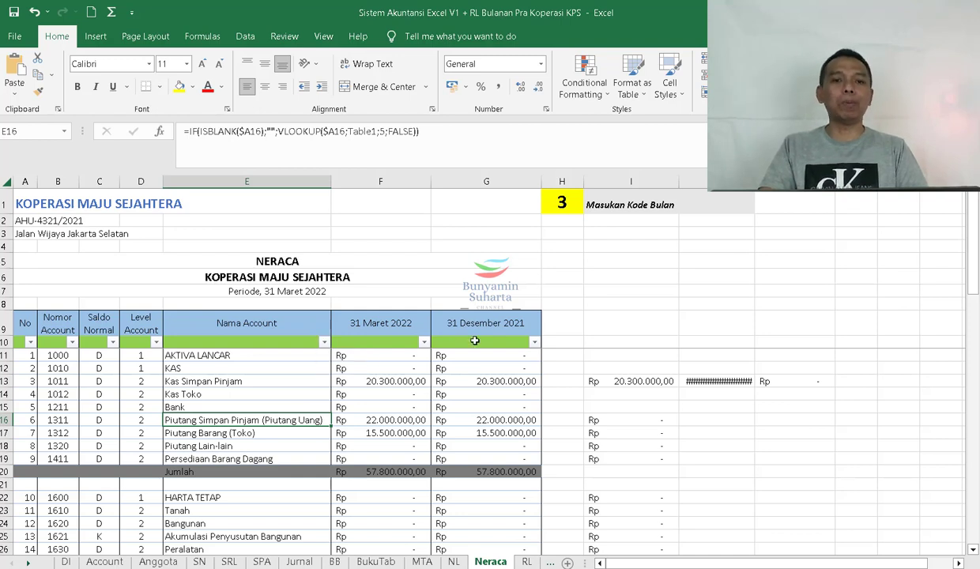
left_click(568, 562)
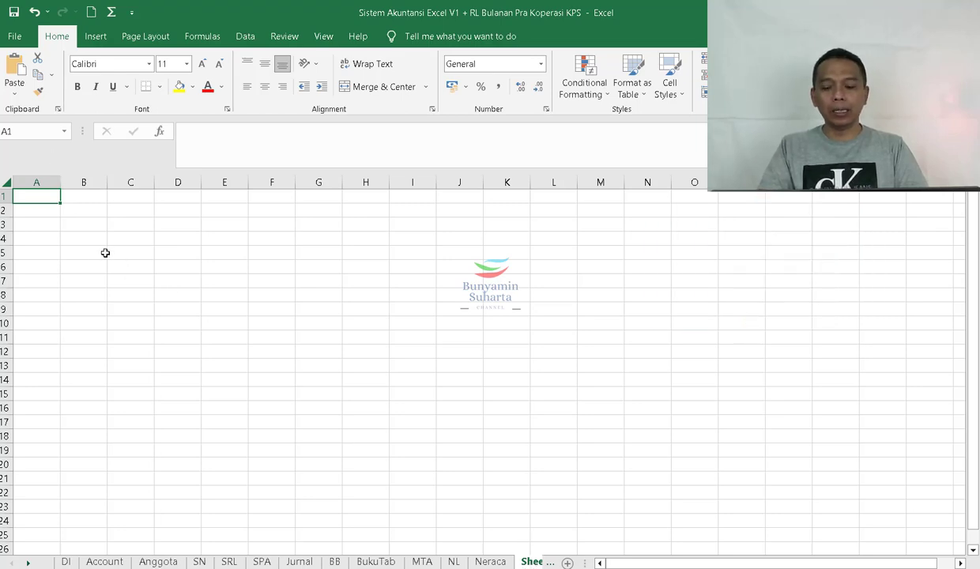
type("=")
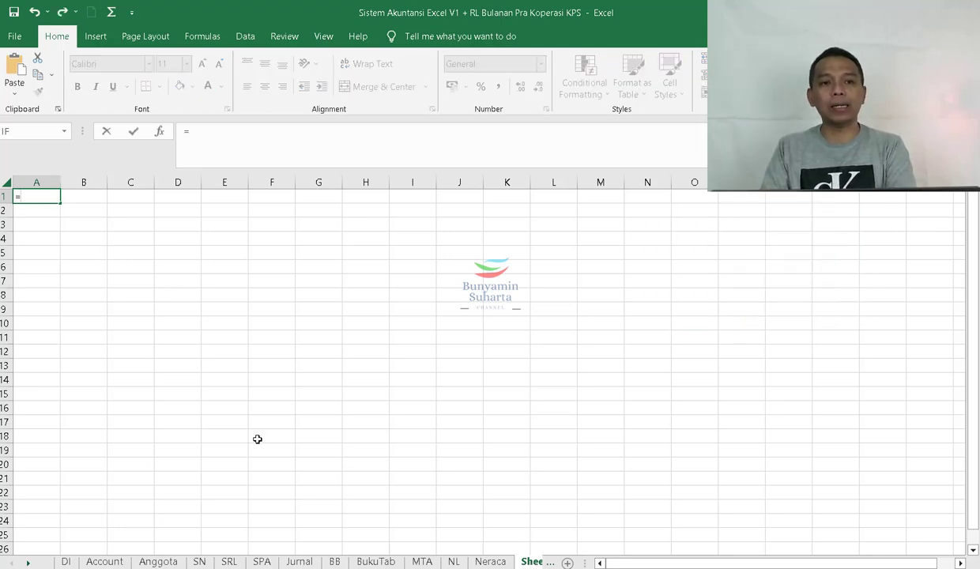
left_click(490, 561)
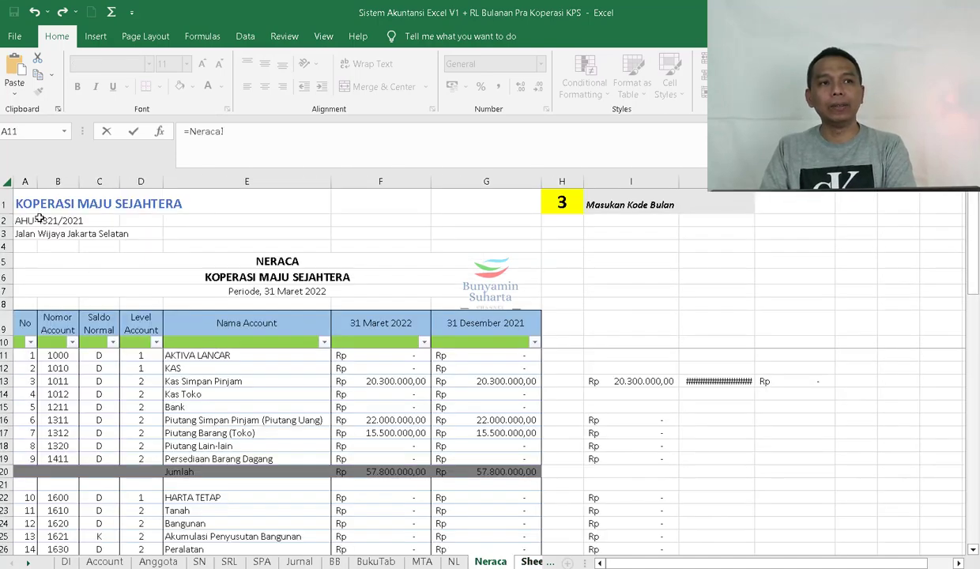
left_click(22, 199)
key("Return")
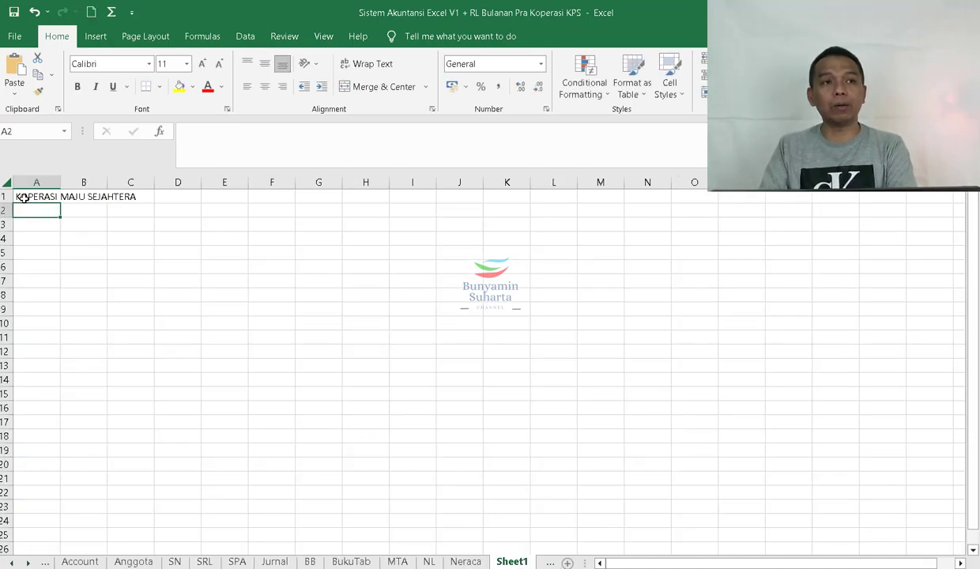
- Copy the letterhead cells A1:A3 from Neraca and paste only their formats at A1 of Sheet1
left_click(464, 561)
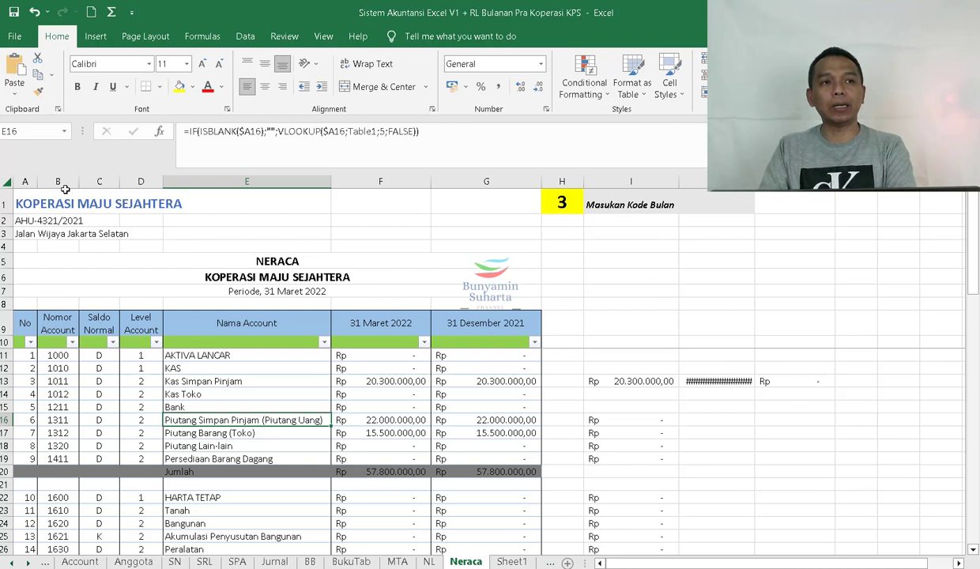
left_click_drag(22, 202, 24, 236)
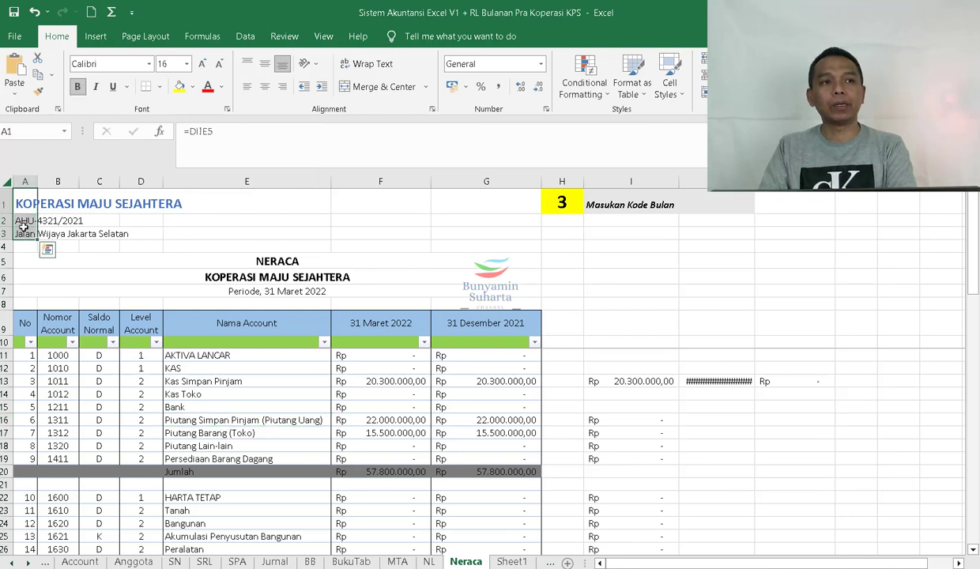
right_click(23, 225)
left_click(59, 281)
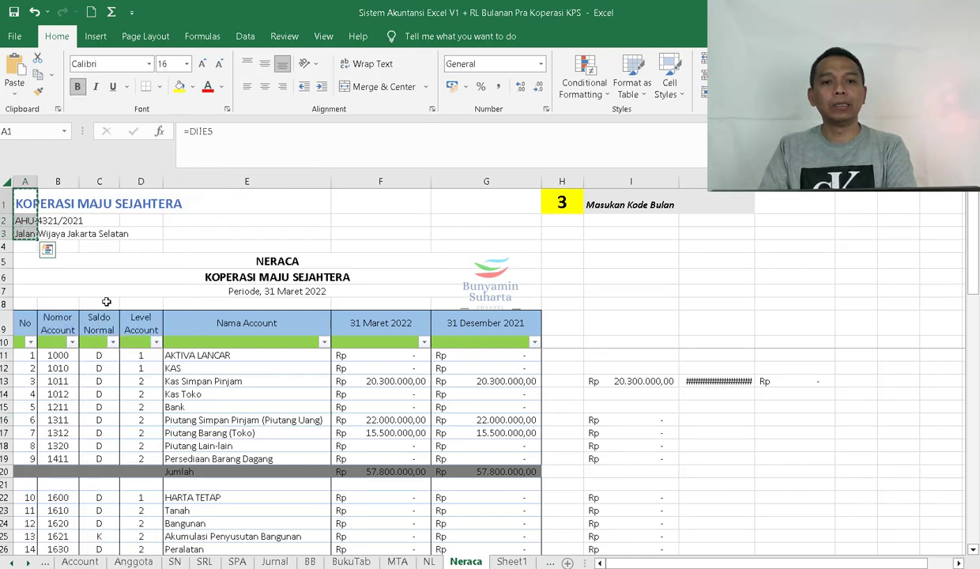
left_click(511, 561)
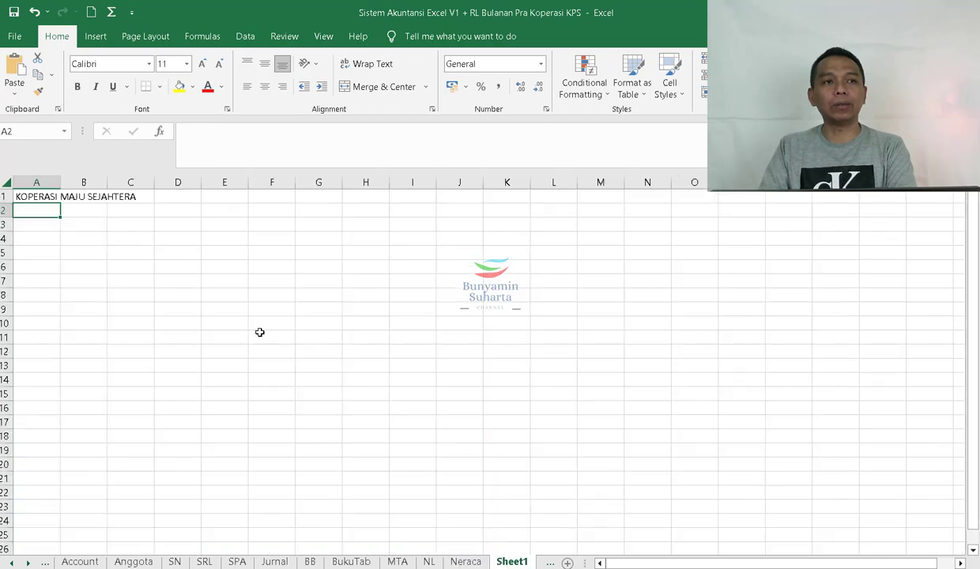
left_click(40, 194)
right_click(40, 194)
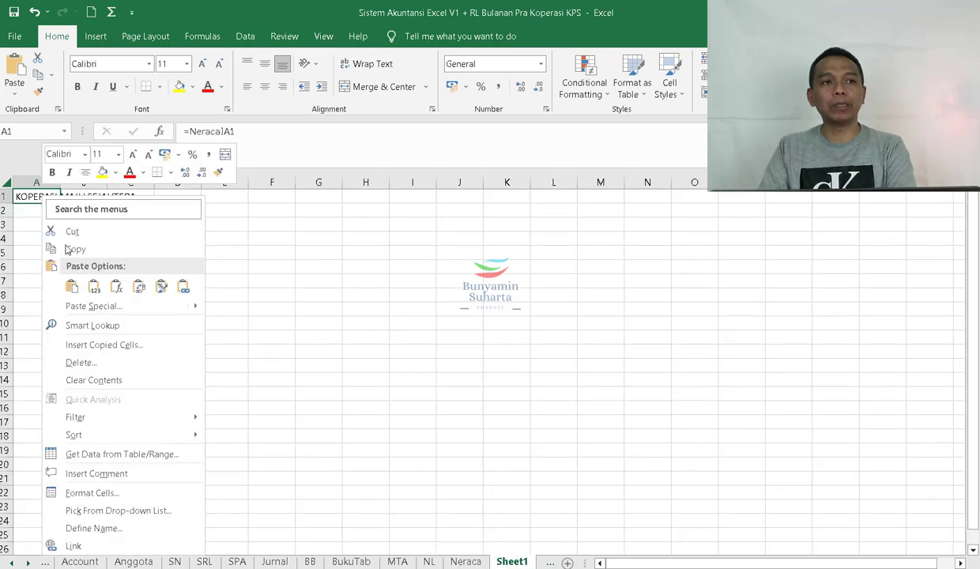
left_click(81, 308)
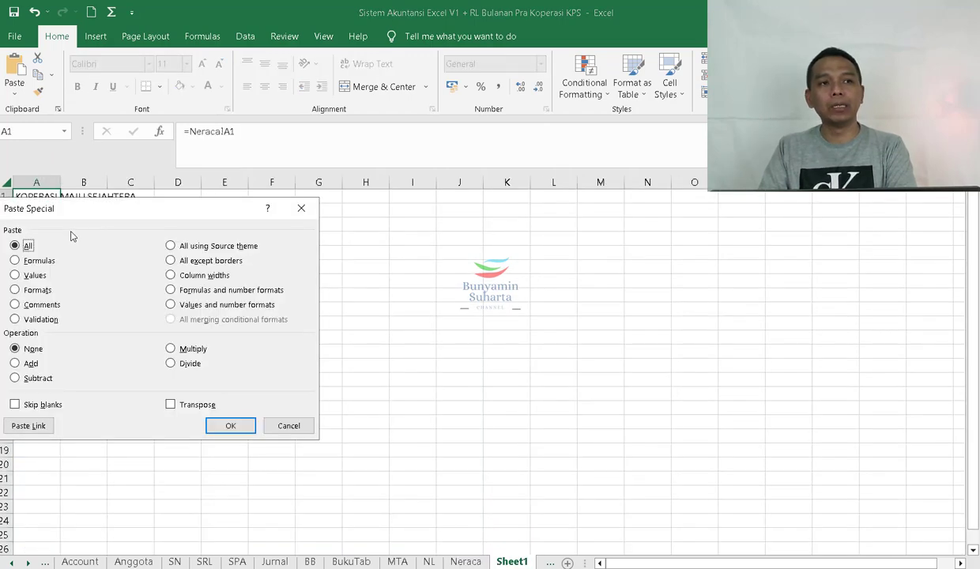
left_click(46, 289)
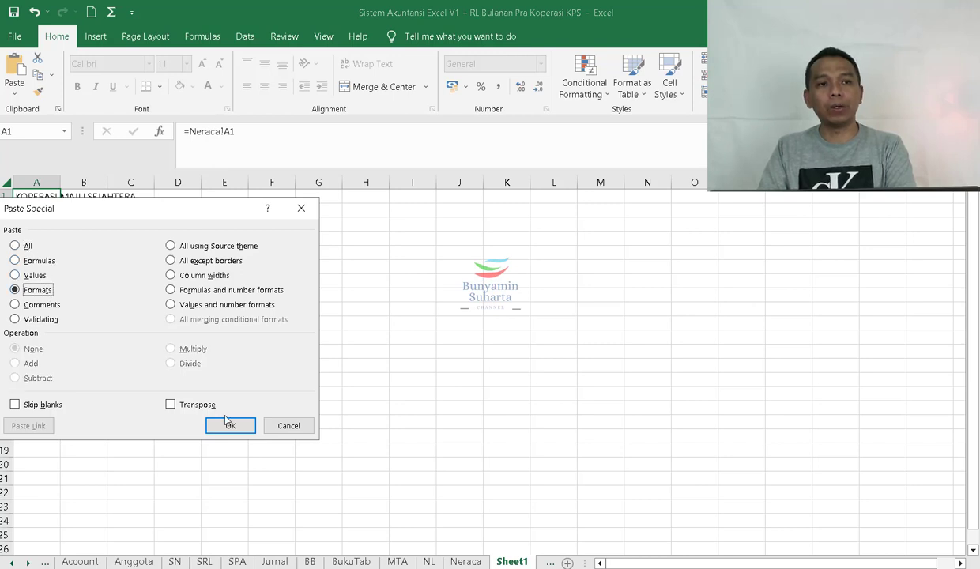
left_click(230, 426)
- Paste the copied letterhead cells as links into A1:A3 of Sheet1
right_click(49, 200)
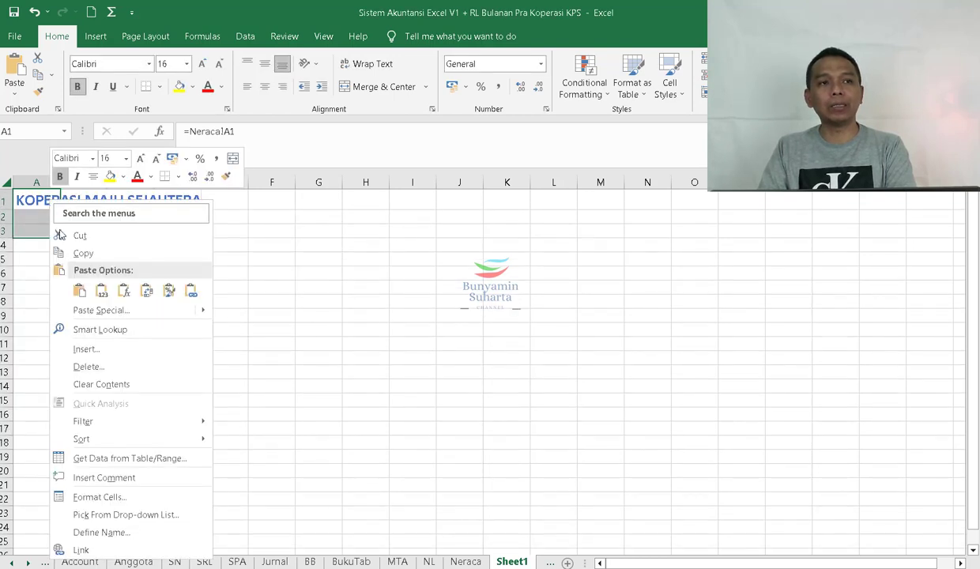
left_click(88, 308)
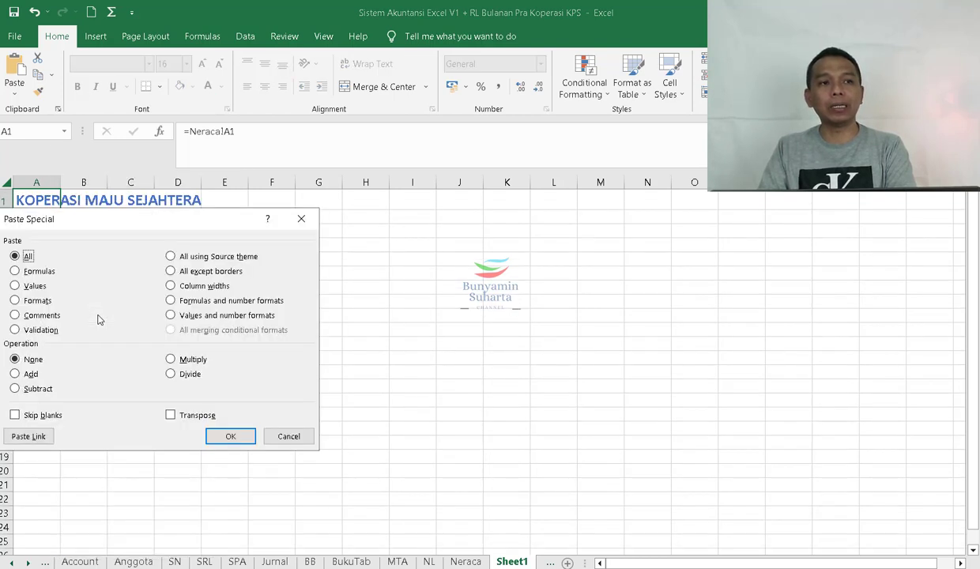
left_click(29, 436)
left_click(140, 271)
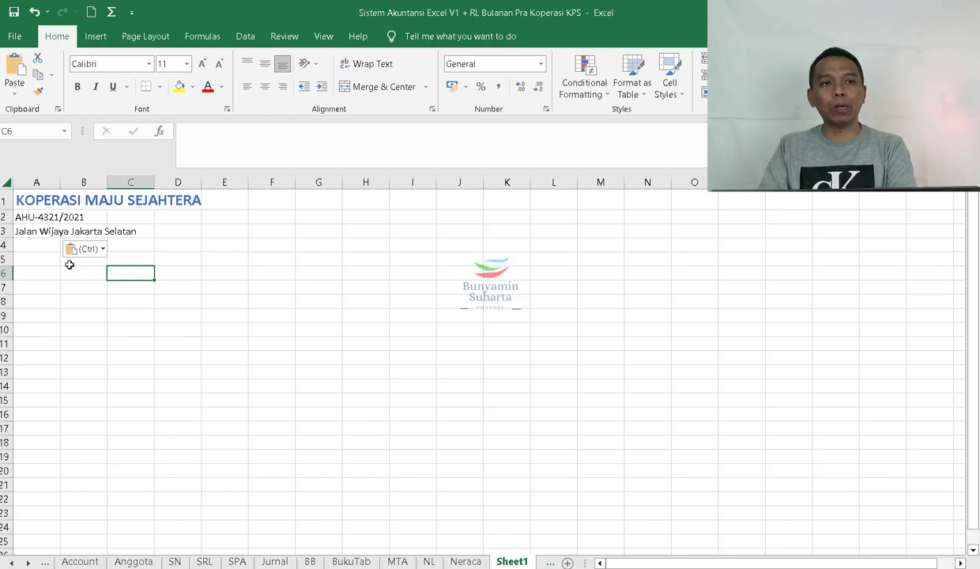
- Link cell A5 of Sheet1 to the report title in Neraca A5
left_click(46, 257)
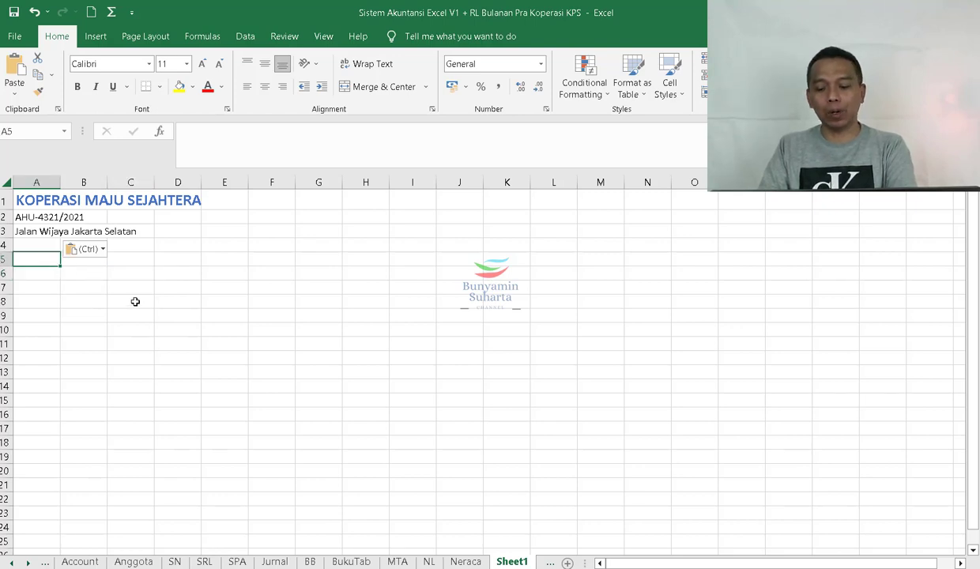
type("=")
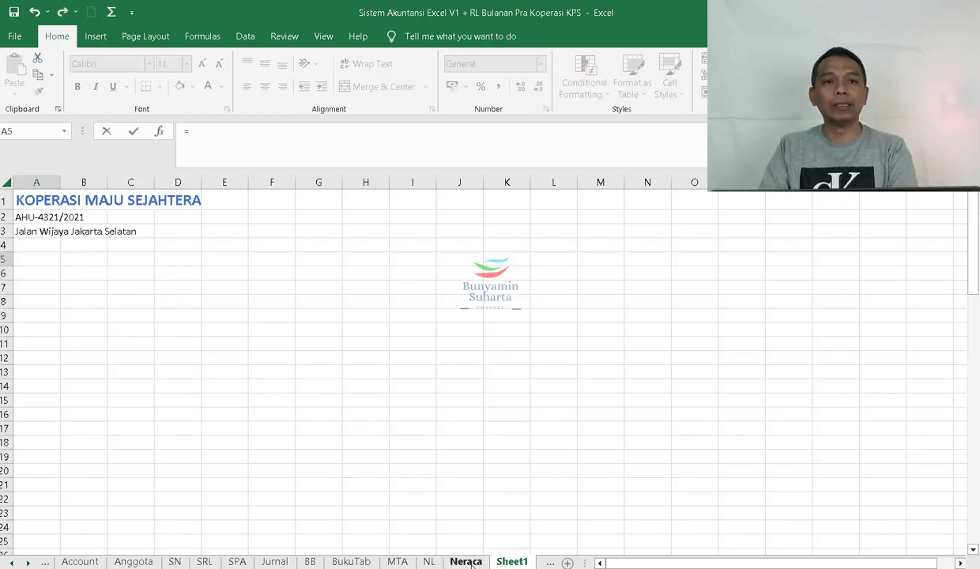
left_click(468, 561)
left_click(225, 262)
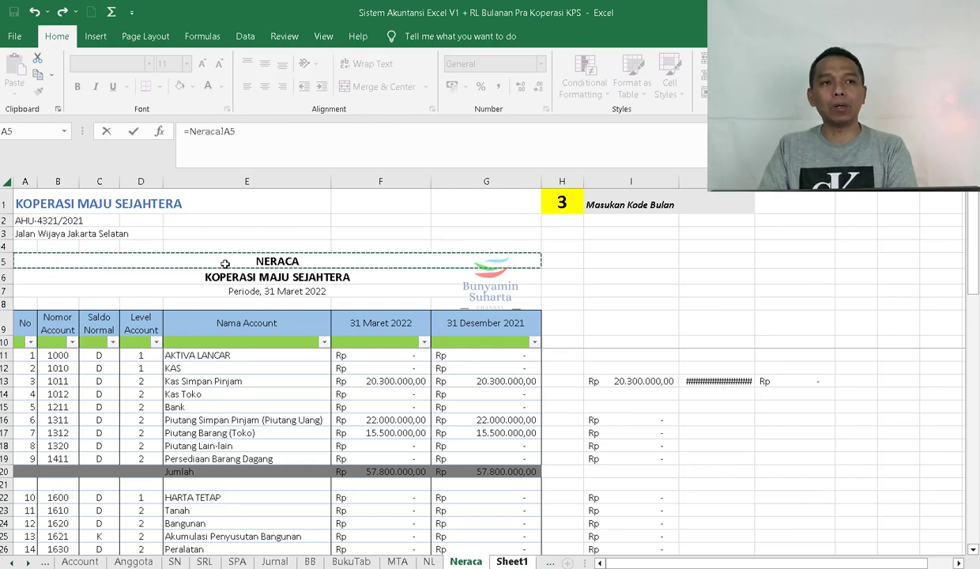
key("Return")
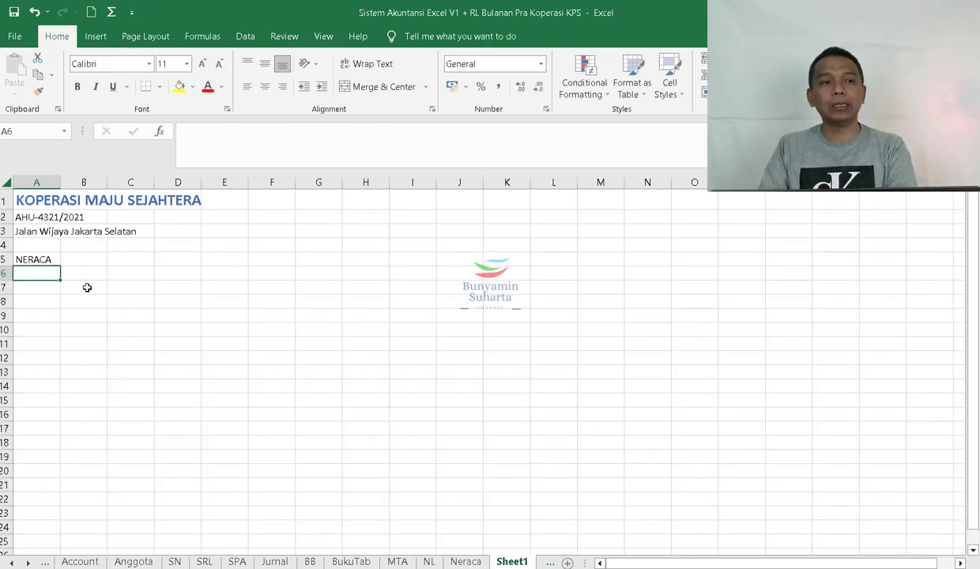
- Enter a formula in A6 that repeats the cooperative name from A1 of the same sheet
key("F2")
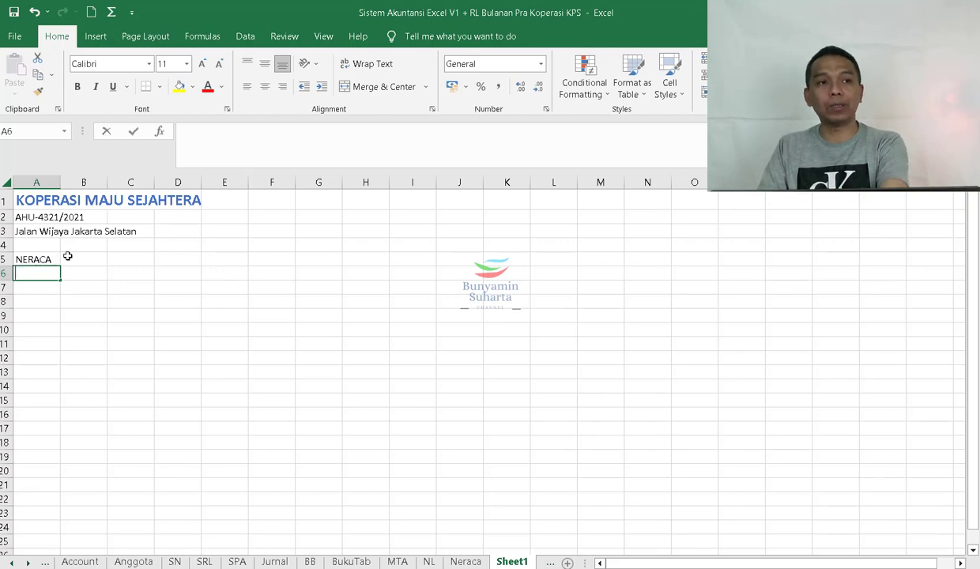
type("=")
left_click(27, 196)
key("Return")
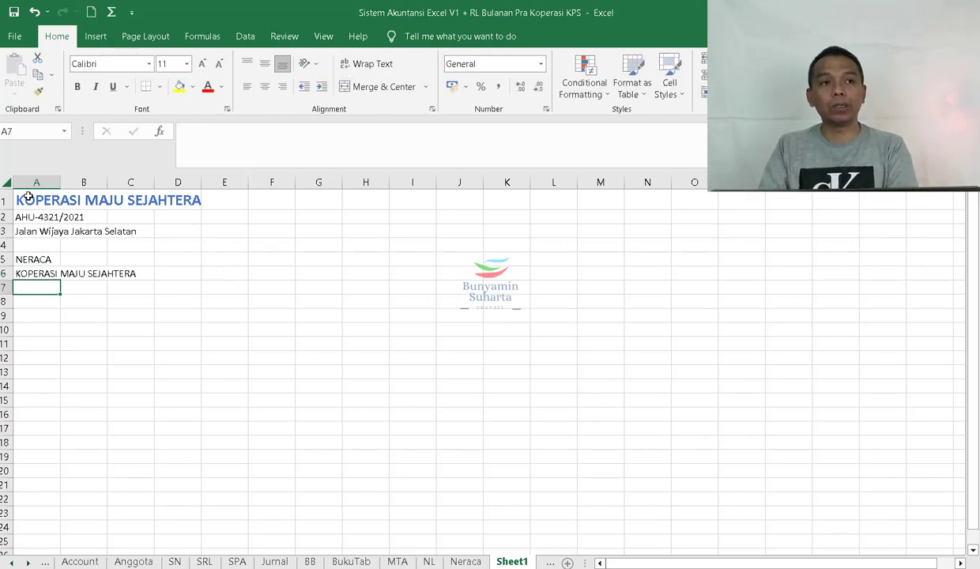
- Start a CONCATENATE formula in A7 whose first text is "Untuk periode yang berakhir pada ", with a trailing space
left_click(25, 260)
left_click(31, 287)
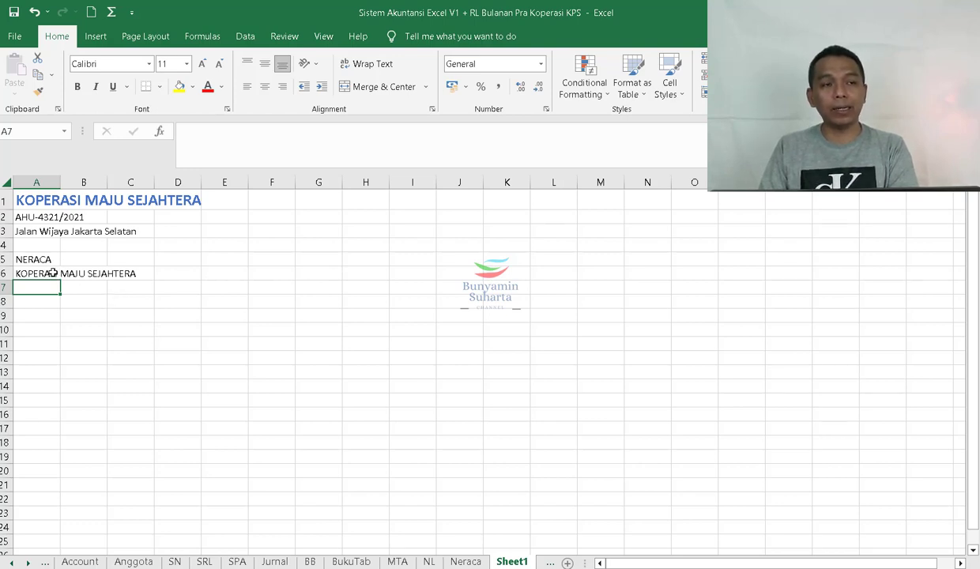
type("=")
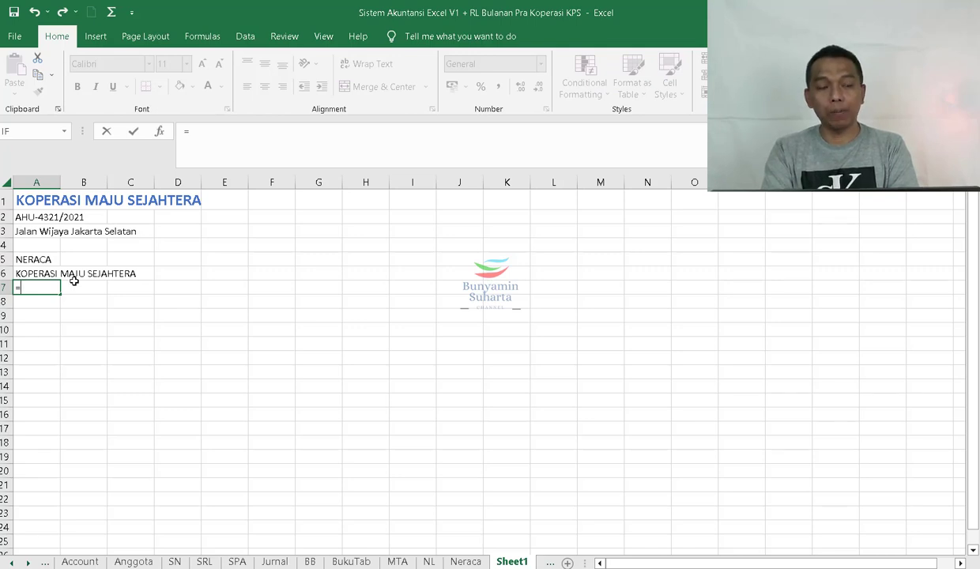
type("co")
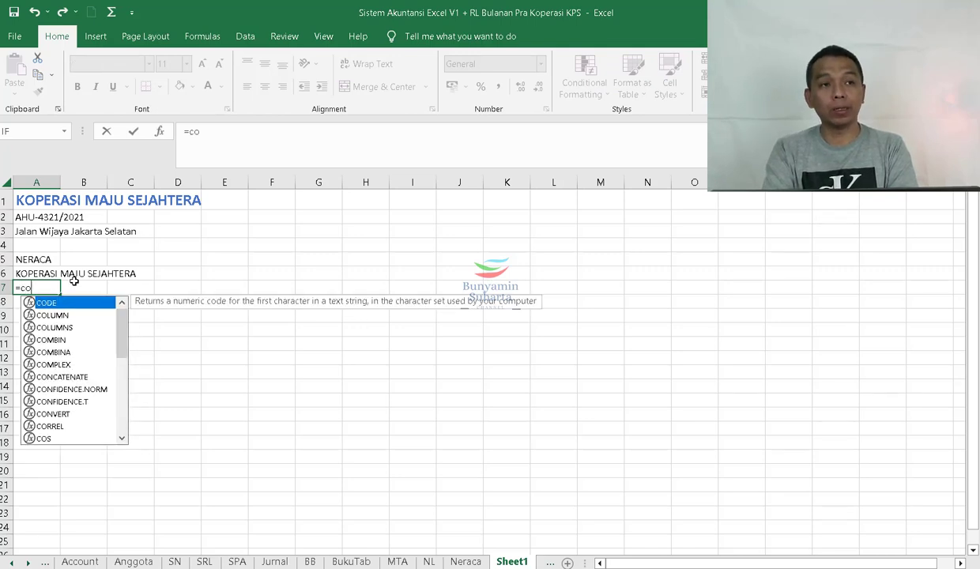
type("n")
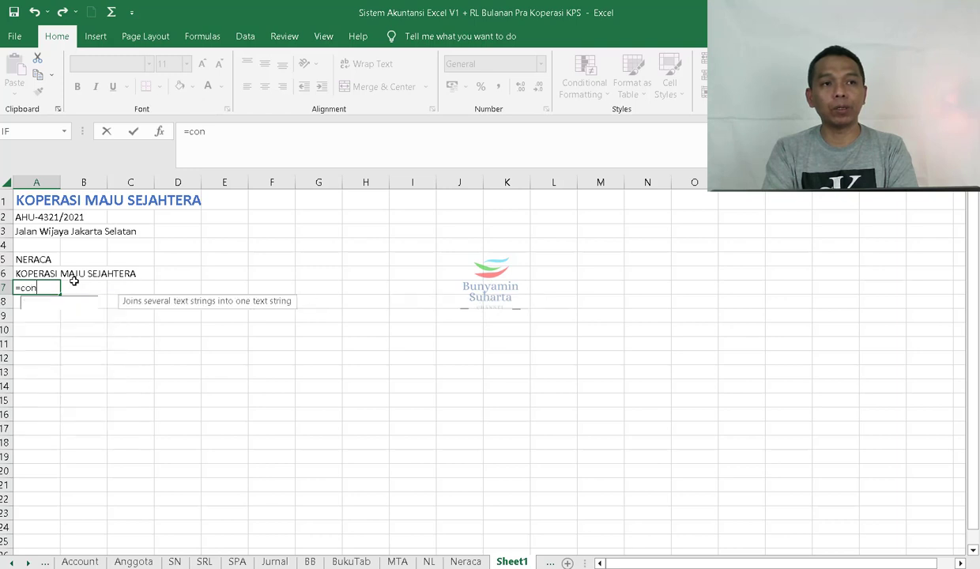
type("catenae")
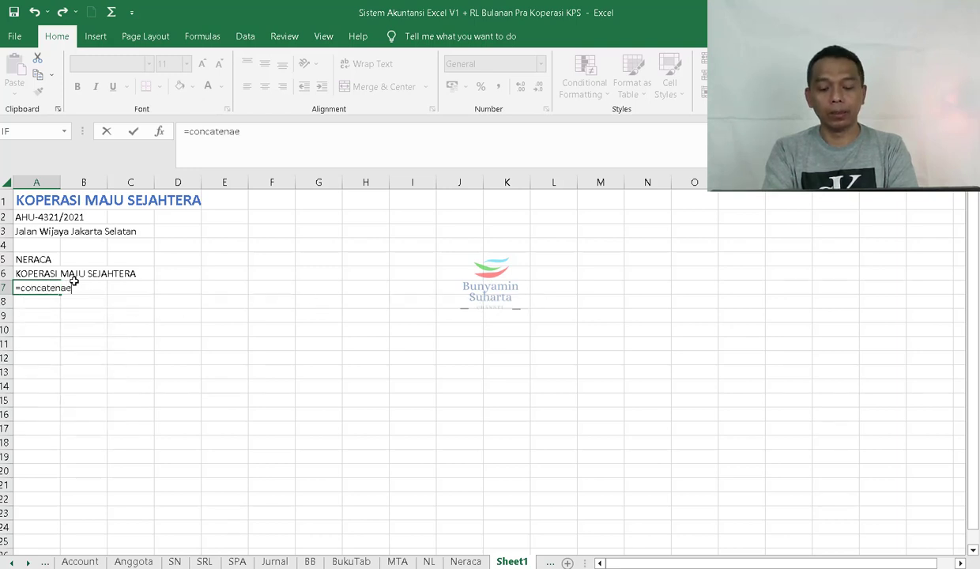
key("BackSpace")
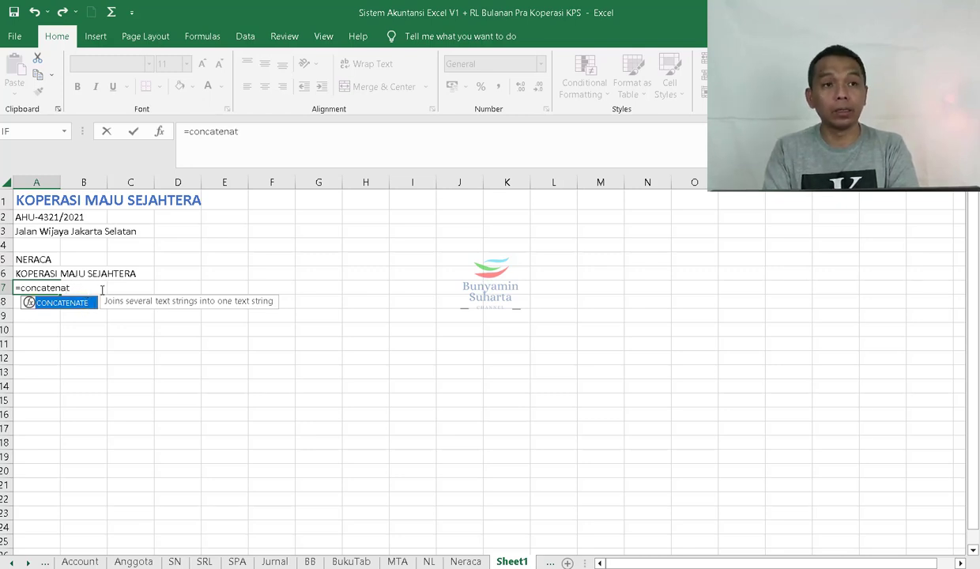
type("te(")
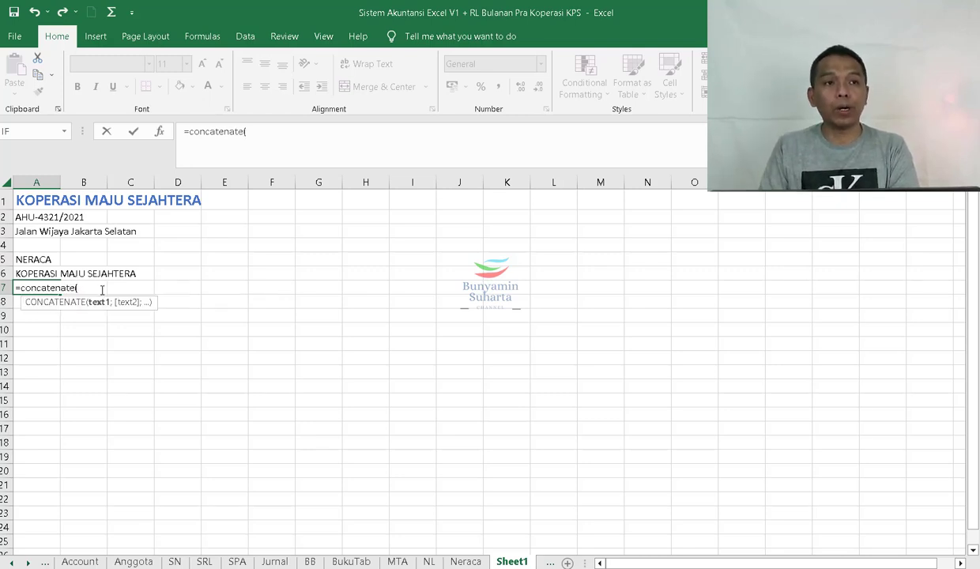
type("u")
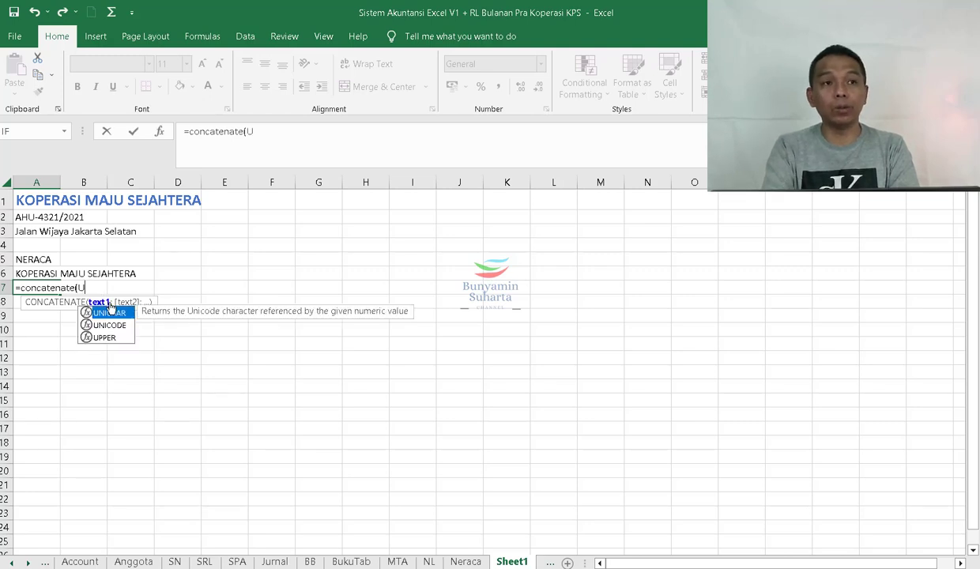
key("BackSpace")
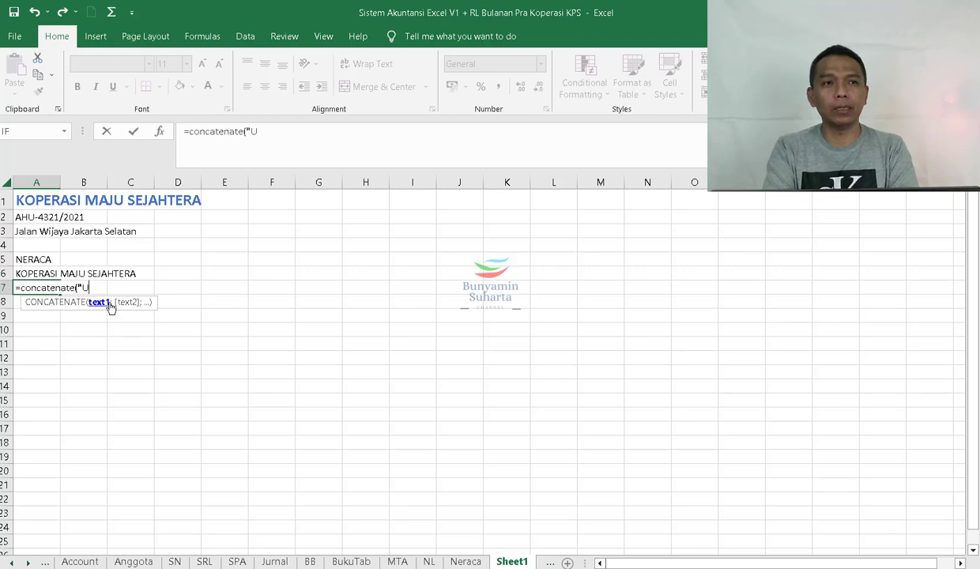
type("\"Untuk ")
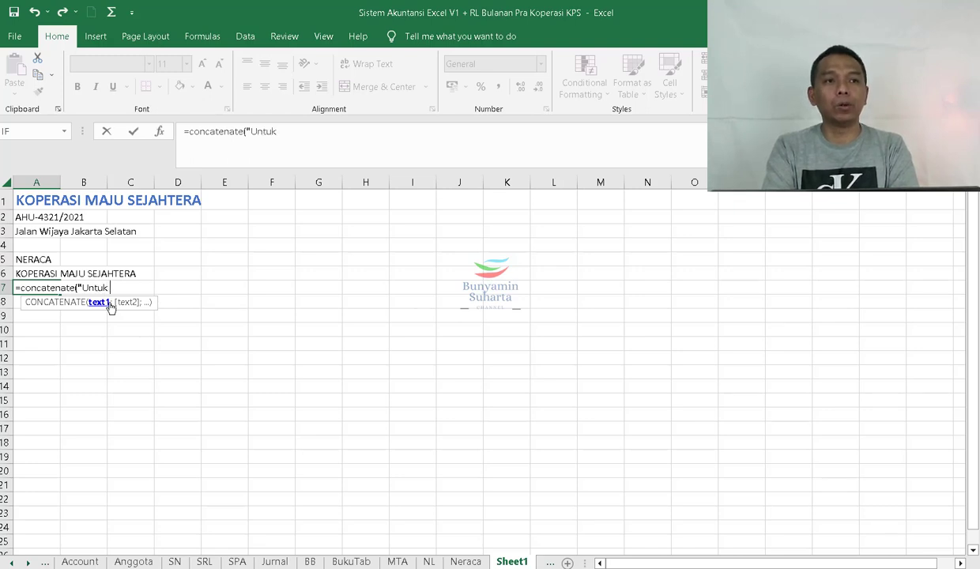
type("periode ya")
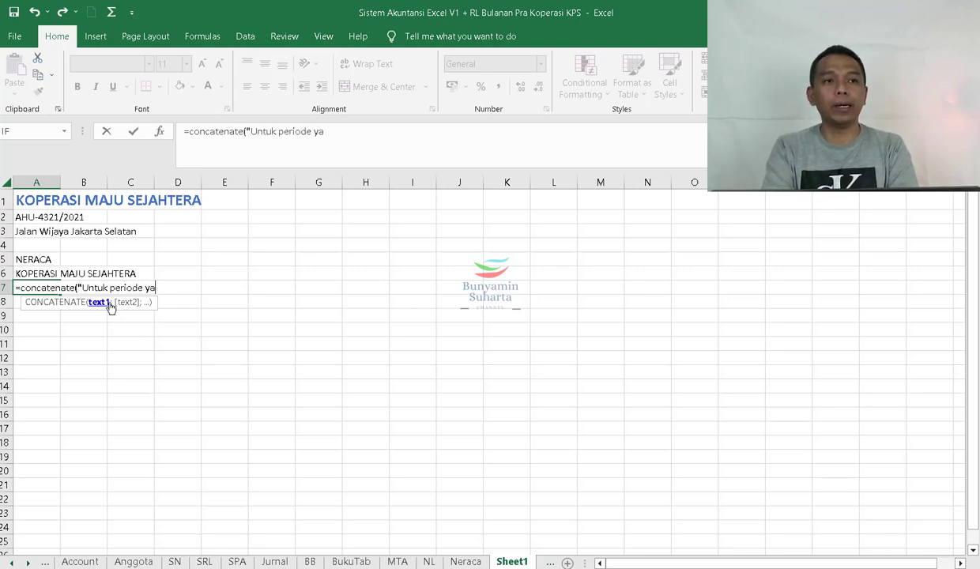
type("ng berakhir pada")
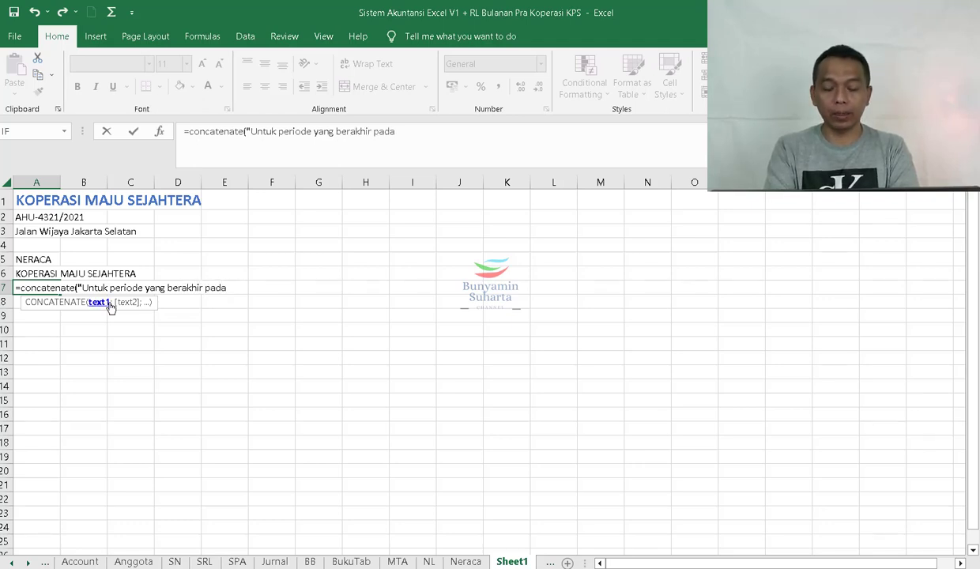
type("\";")
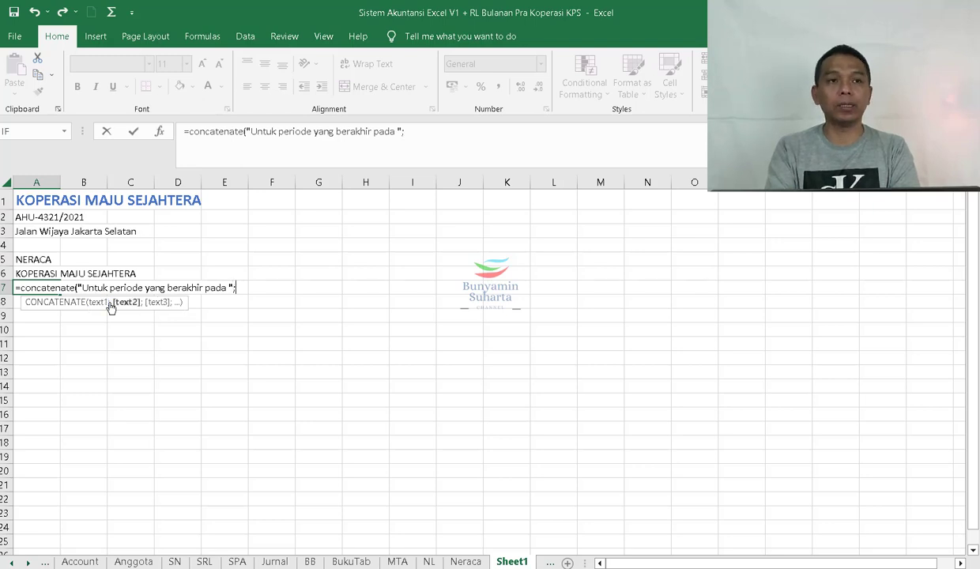
- Complete the A7 formula with the date in Neraca F9, the text " dan " and the date in Neraca G9
left_click(466, 560)
left_click(389, 316)
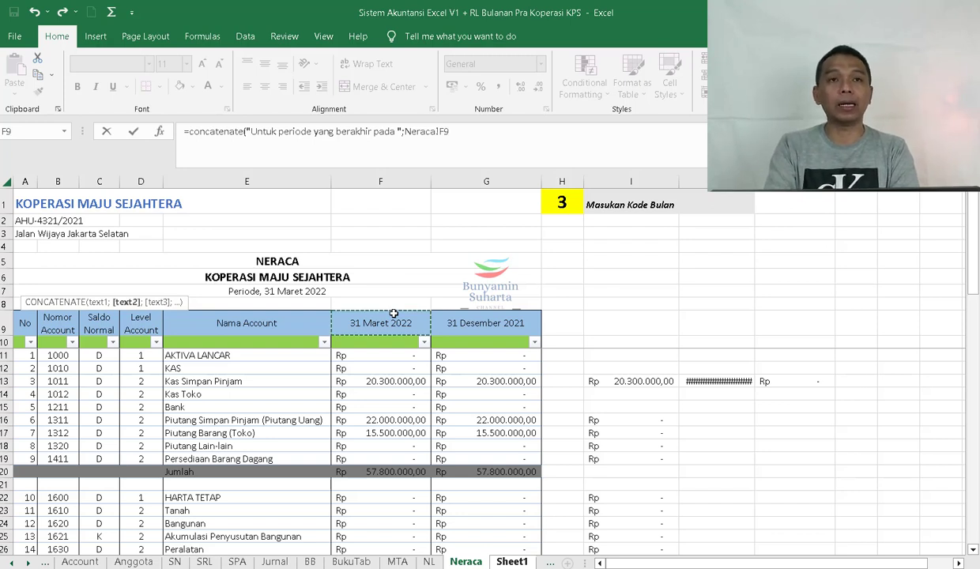
type(";\" dan")
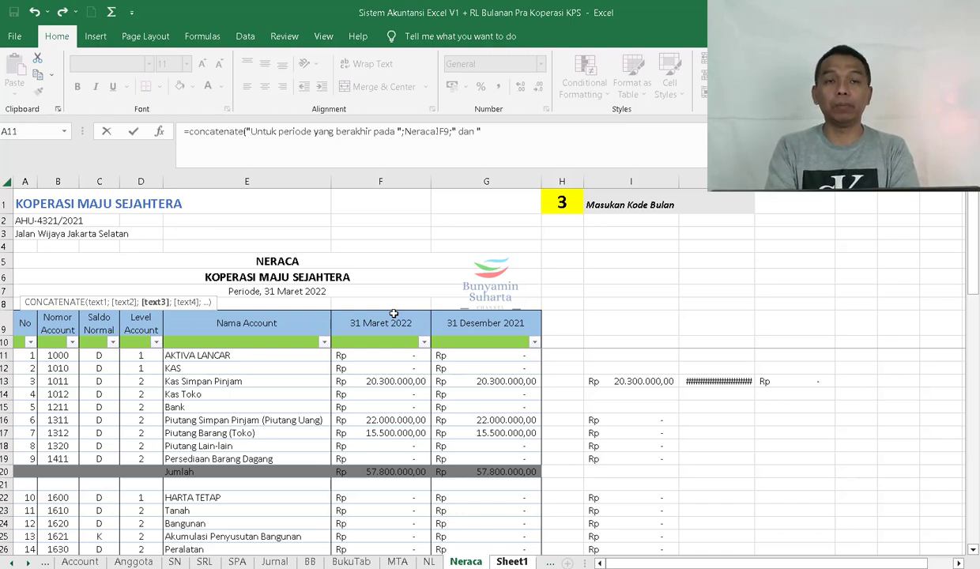
type("\";")
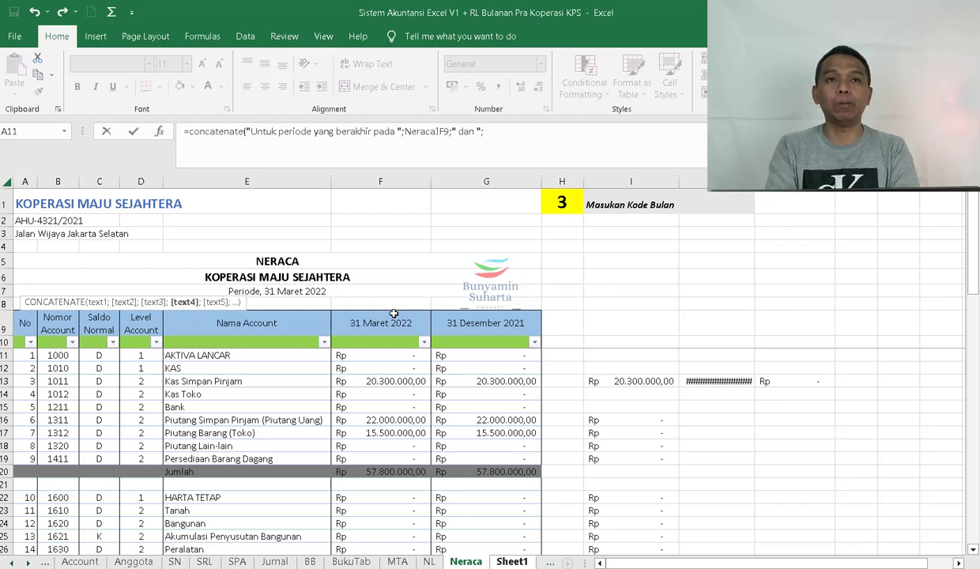
left_click(498, 323)
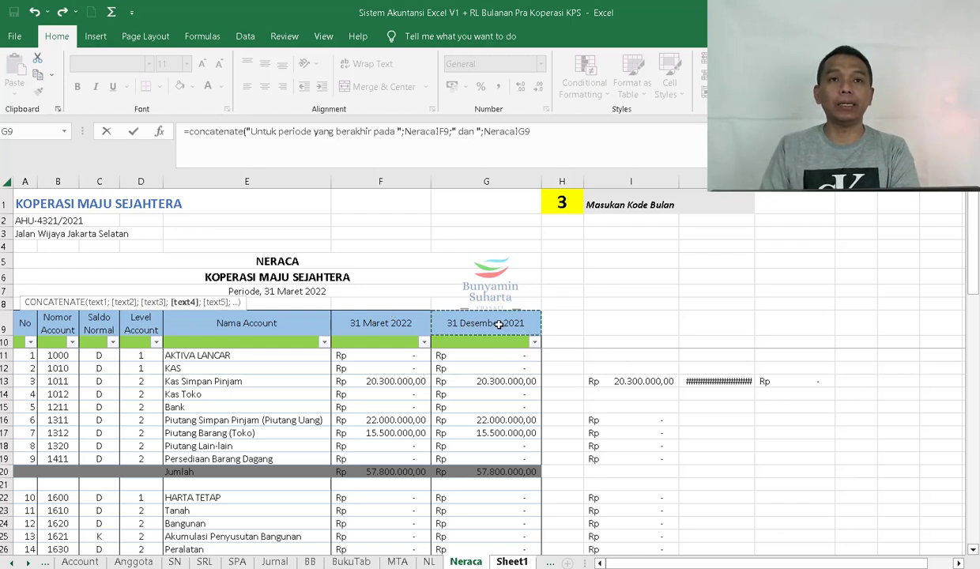
key("Return")
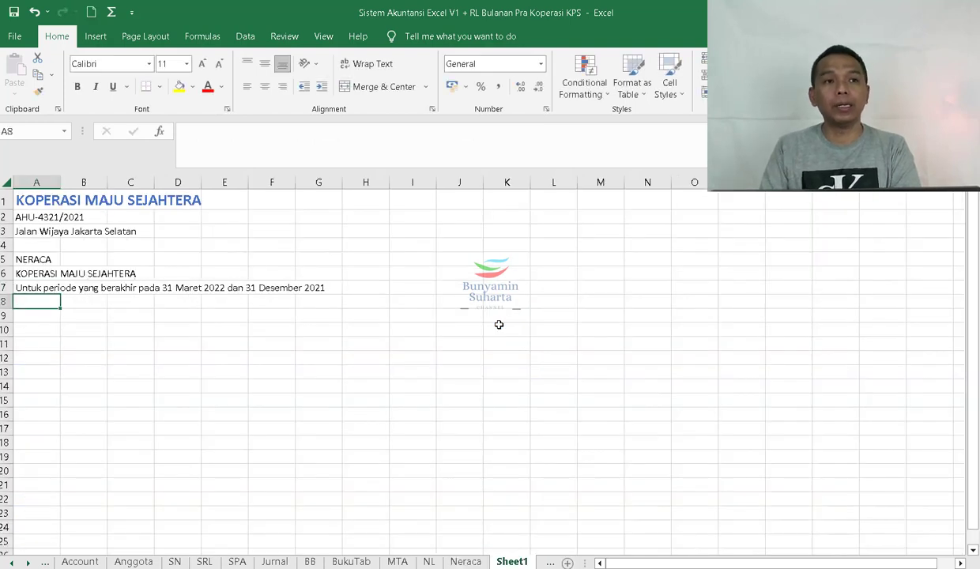
- Enter the heading Aktiva in cell A9
left_click(38, 253)
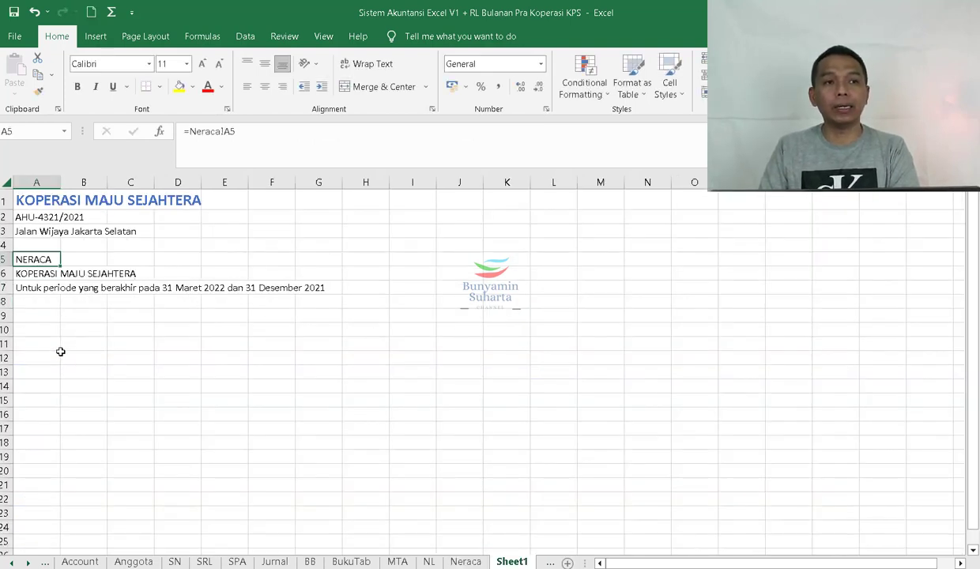
left_click(47, 311)
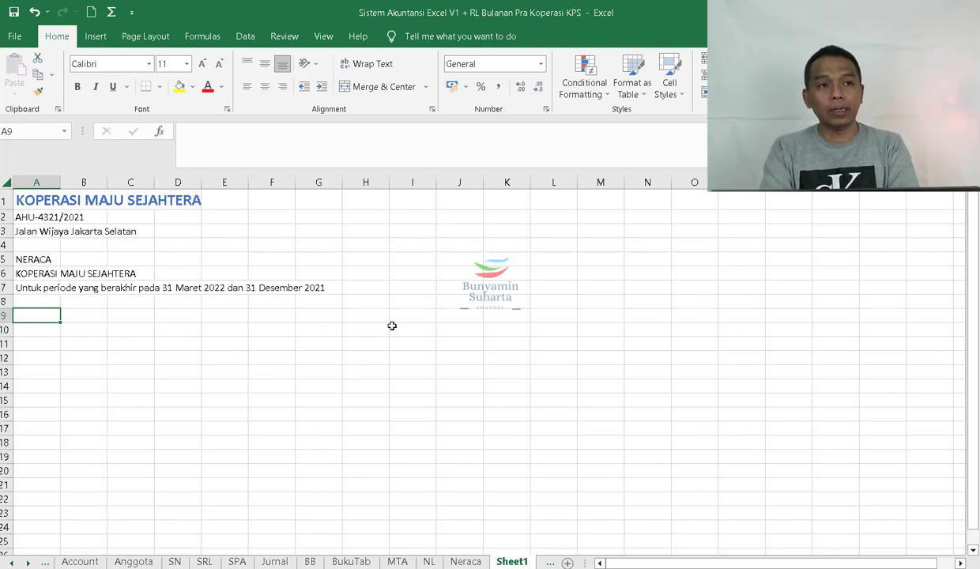
type("Akt")
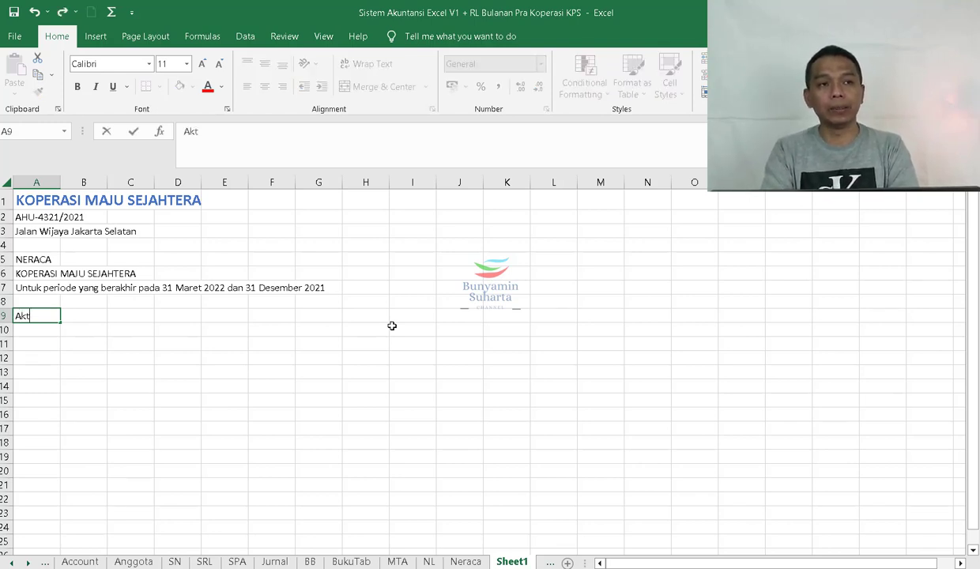
type("iva")
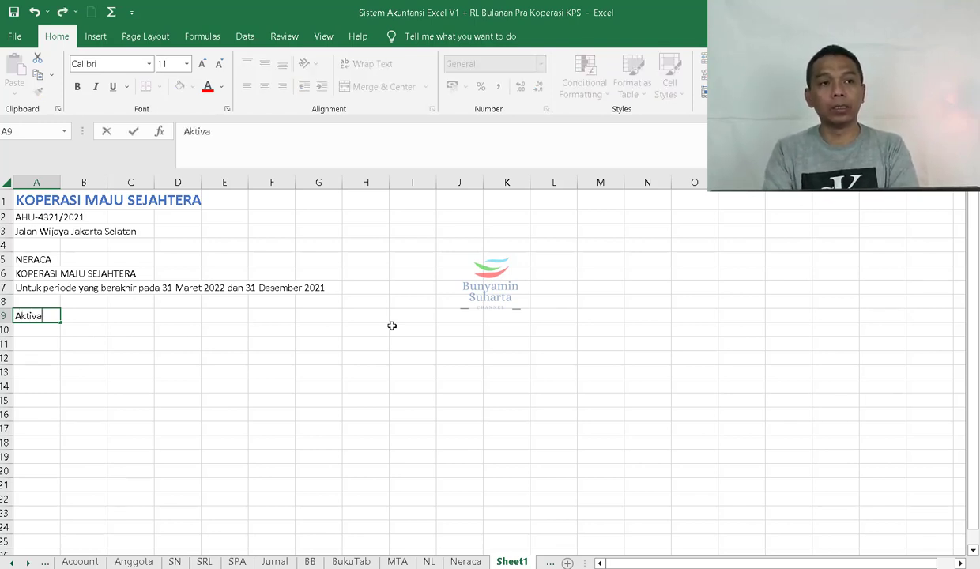
key("Right")
- Enter the heading Pasiva in cell D9
key("Right")
key("Right")
key("Right")
key("Right")
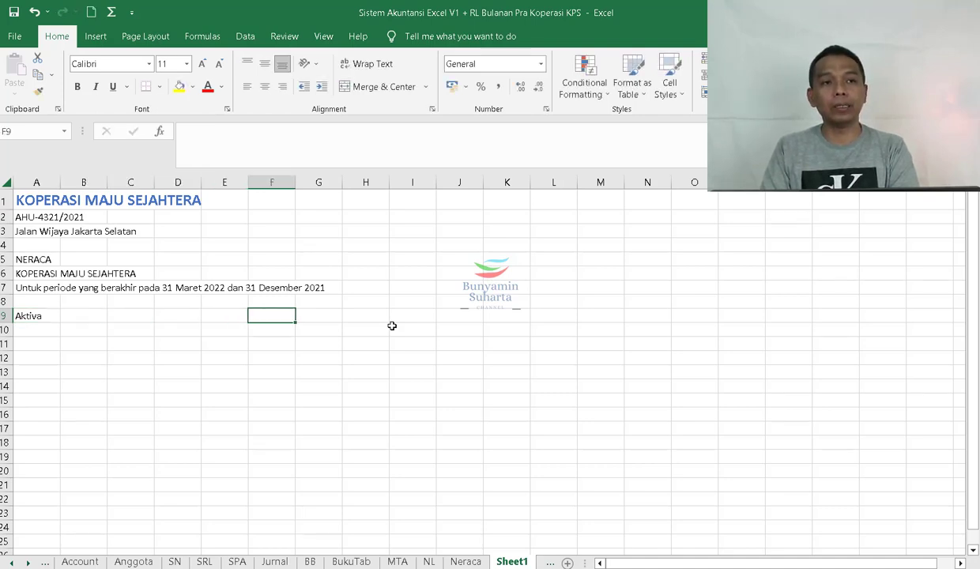
key("Left")
key("Left")
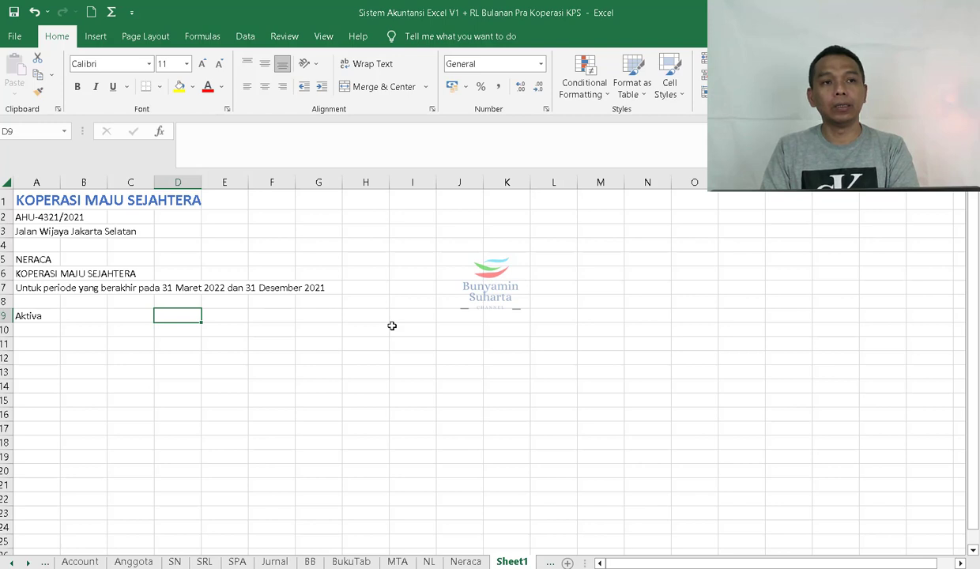
key("Left")
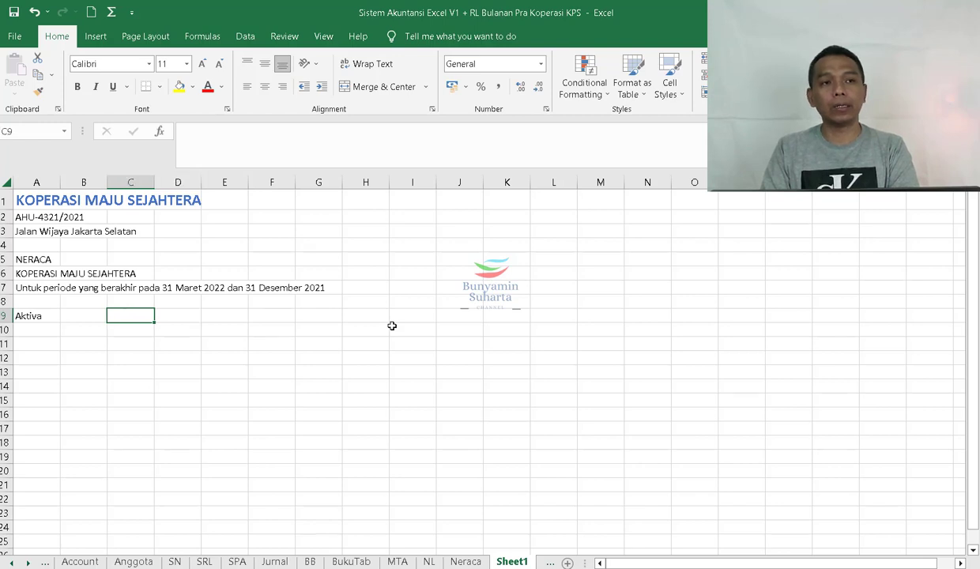
key("Right")
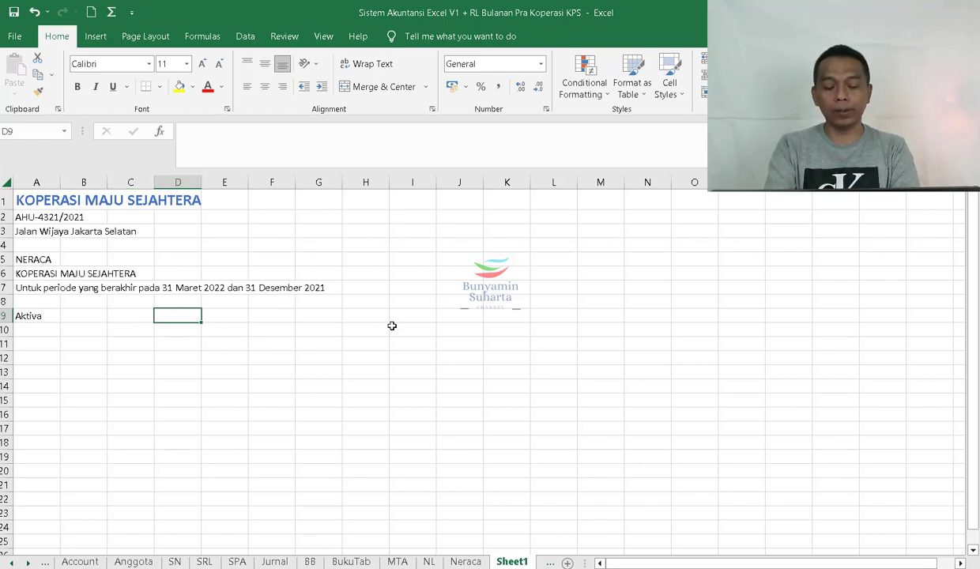
type("Pasiva")
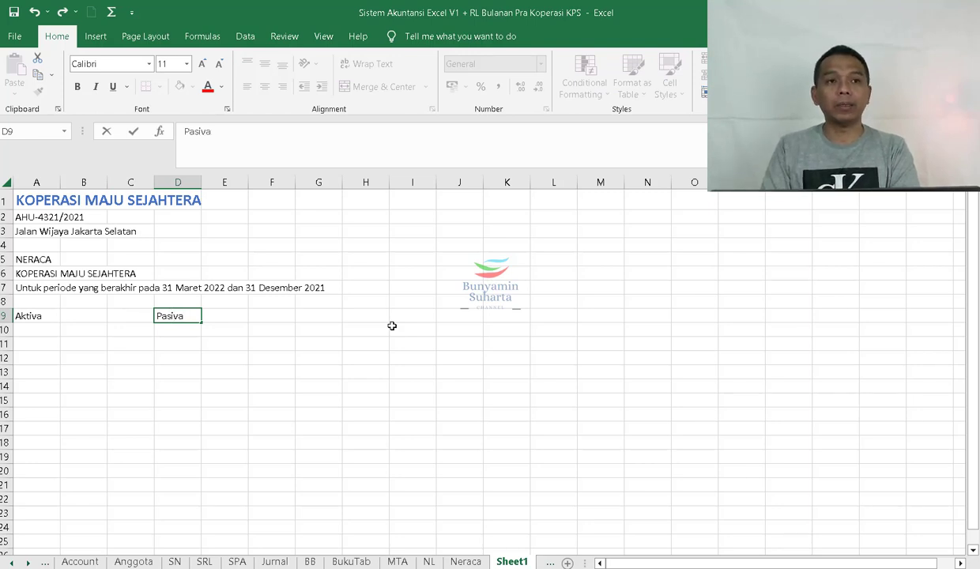
key("Right")
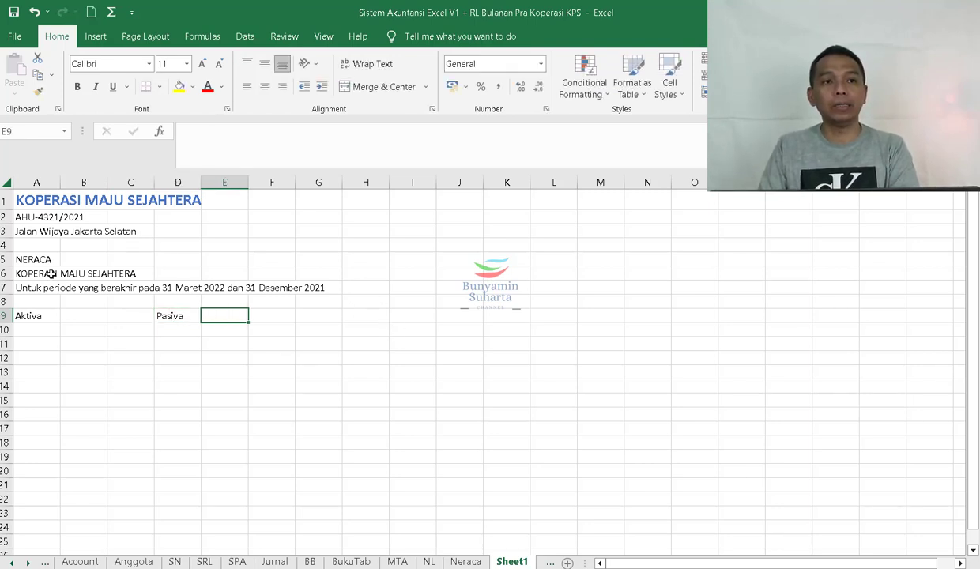
- Merge and center the title, cooperative name and period line, each across columns A to F in rows 5, 6 and 7
left_click_drag(25, 258, 269, 256)
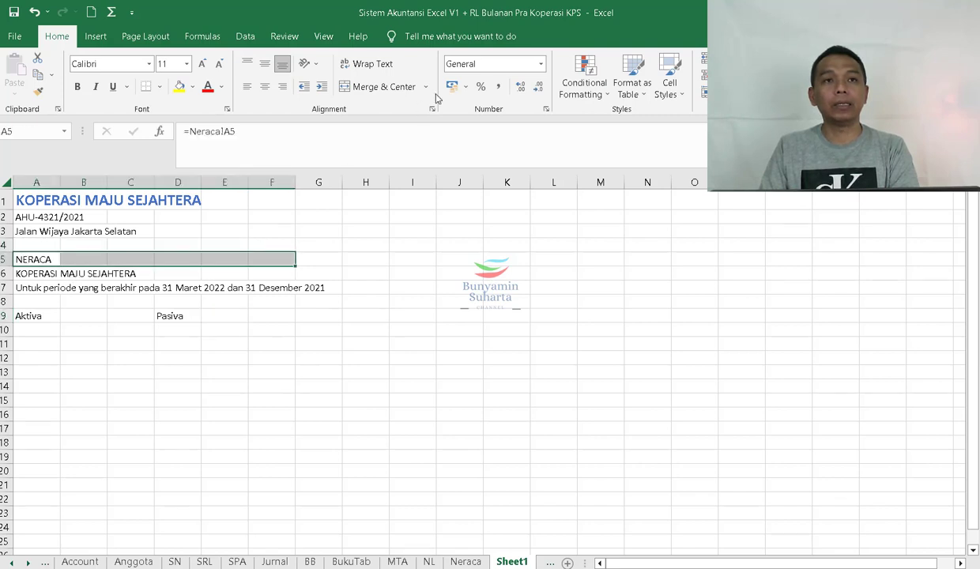
left_click(384, 86)
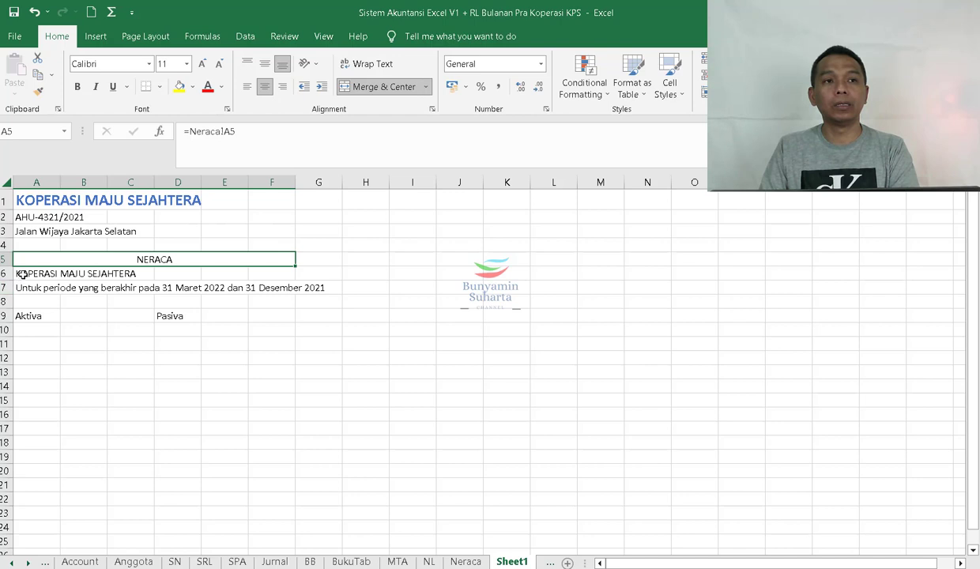
left_click_drag(15, 273, 273, 274)
left_click(380, 93)
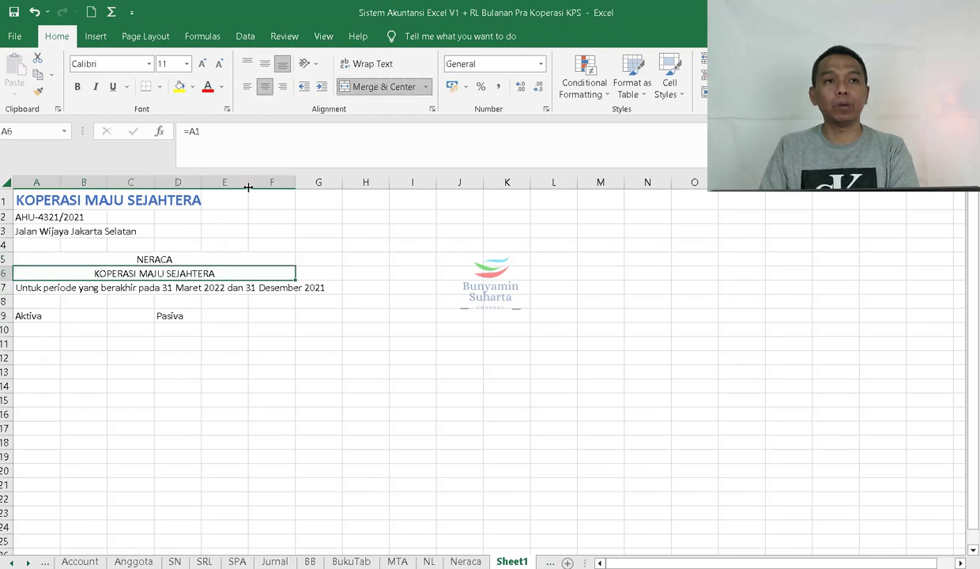
left_click_drag(32, 286, 258, 280)
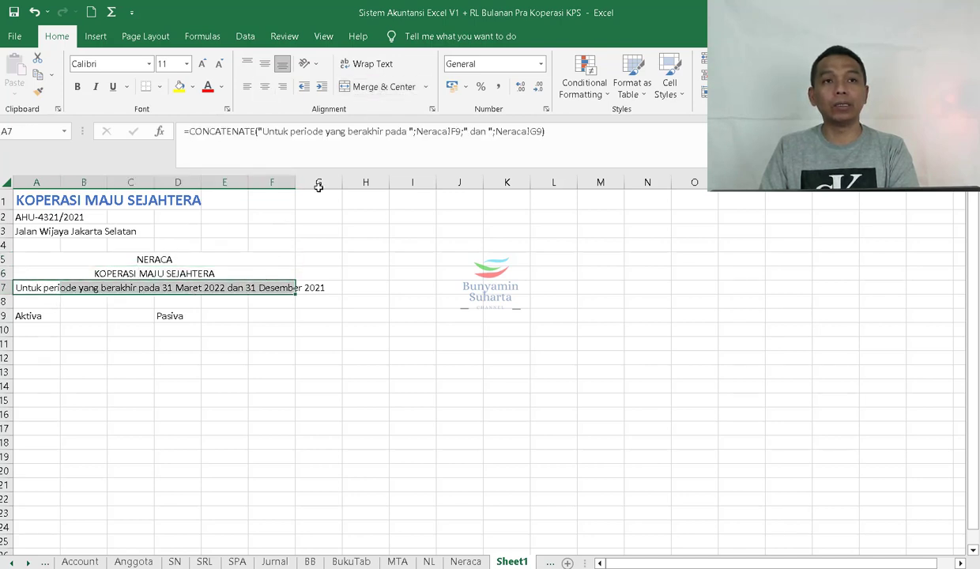
left_click(371, 86)
- Widen columns A and C and narrow column B of the report sheet
left_click(105, 335)
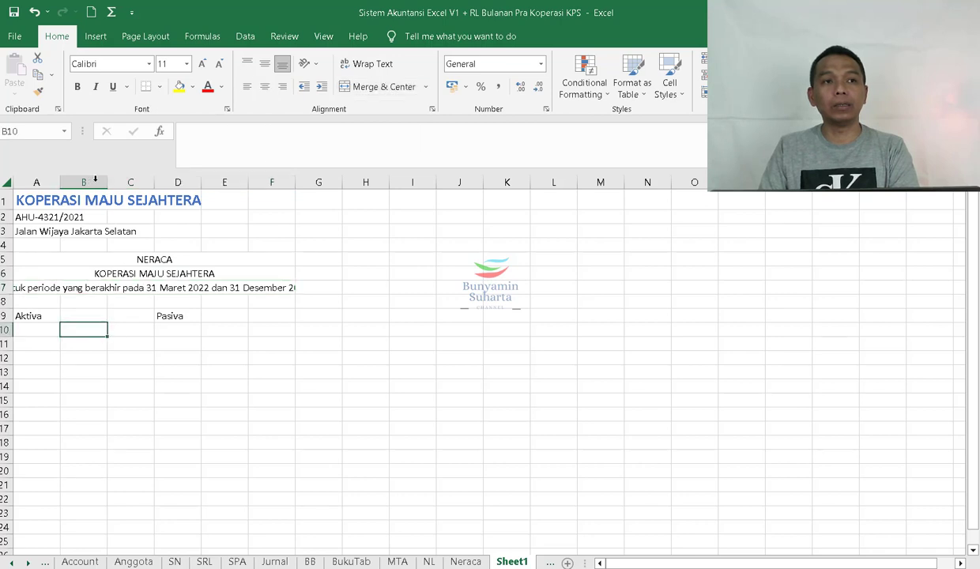
left_click_drag(60, 183, 127, 188)
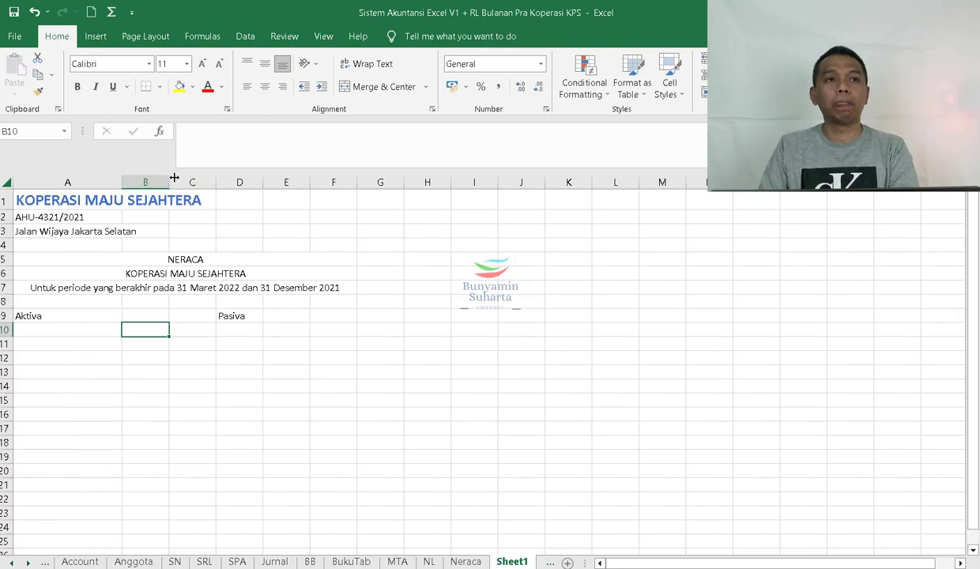
left_click_drag(168, 182, 222, 182)
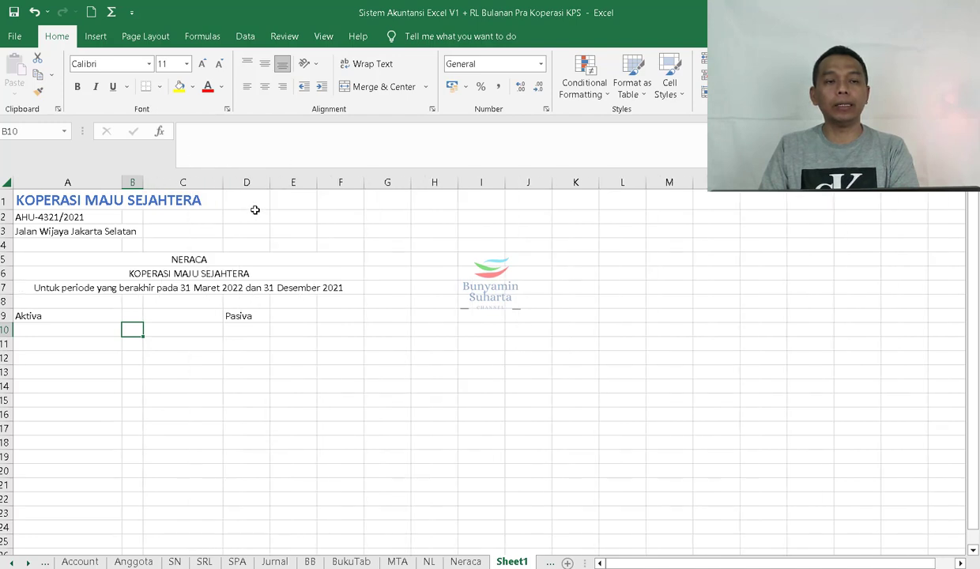
- Insert a blank column before the Pasiva column and narrow it to a thin spacer between the two sections
right_click(250, 175)
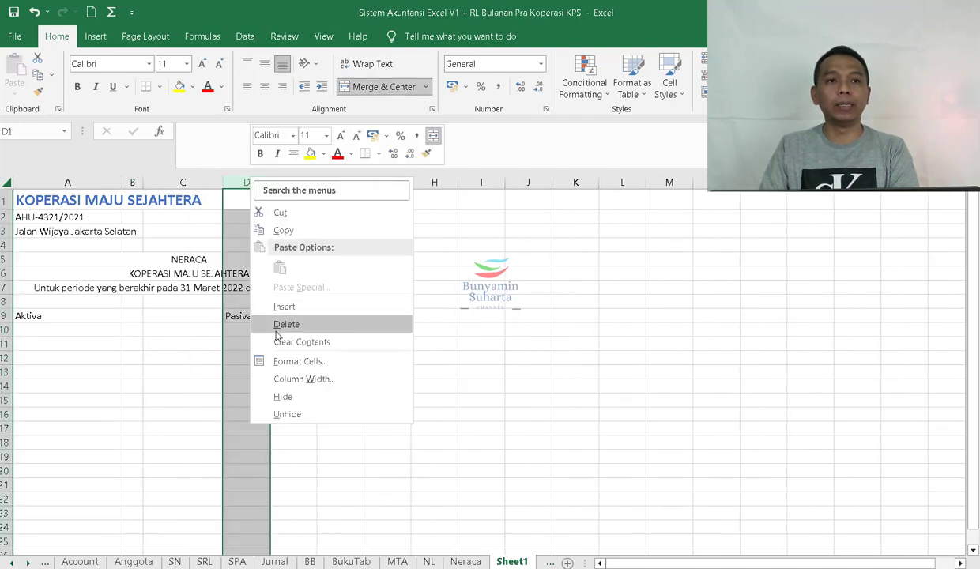
left_click(286, 307)
left_click_drag(303, 181, 238, 203)
left_click_drag(233, 202, 227, 201)
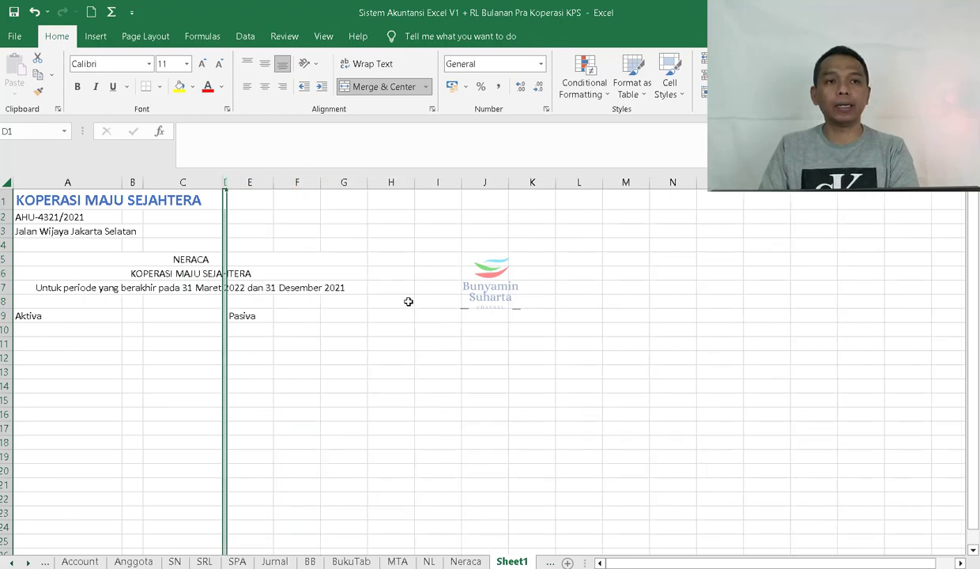
- Widen column E holding the Pasiva heading and narrow column F beside it
left_click(307, 331)
left_click(287, 313)
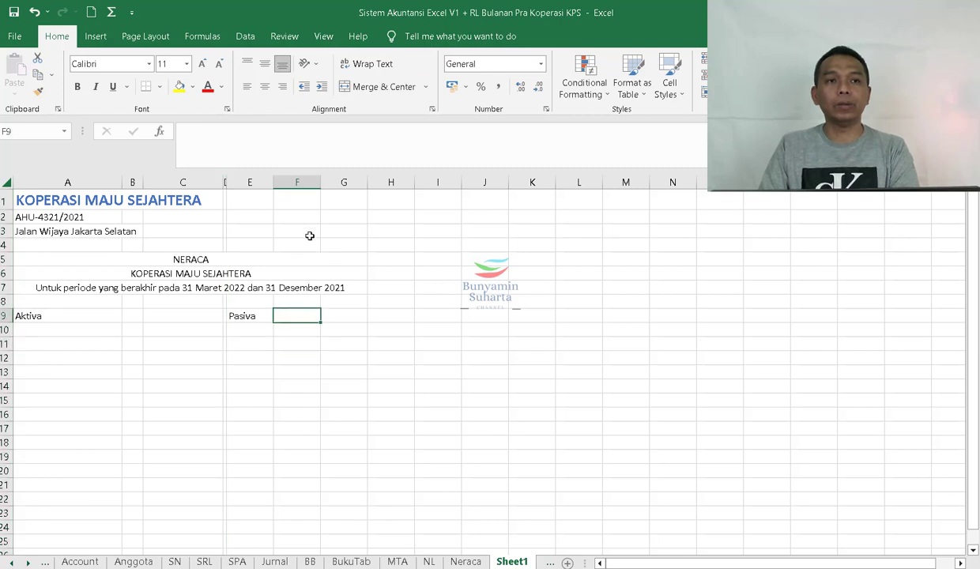
left_click_drag(276, 185, 392, 190)
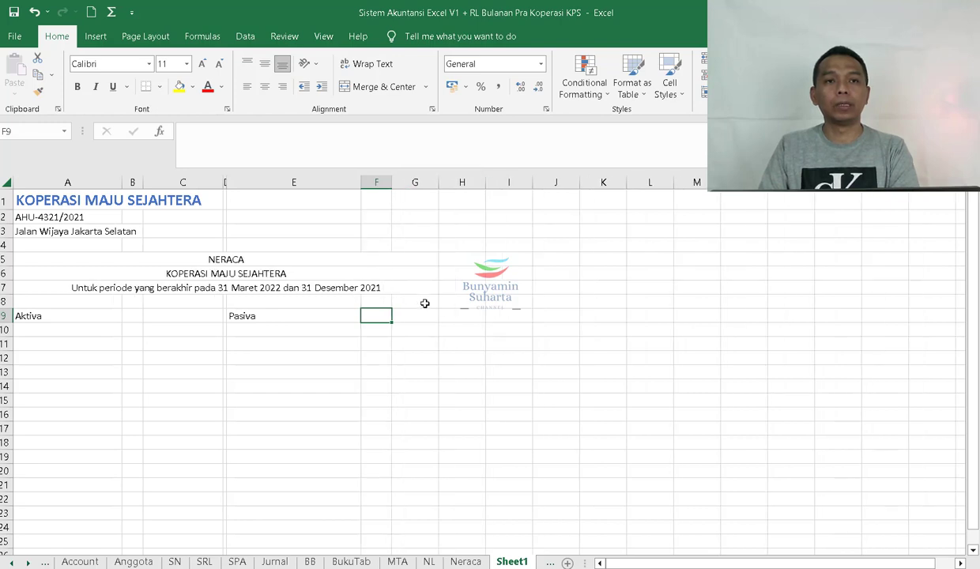
left_click(443, 316)
- Add a top border to the heading row across cells A9 to G9
left_click_drag(33, 314, 427, 319)
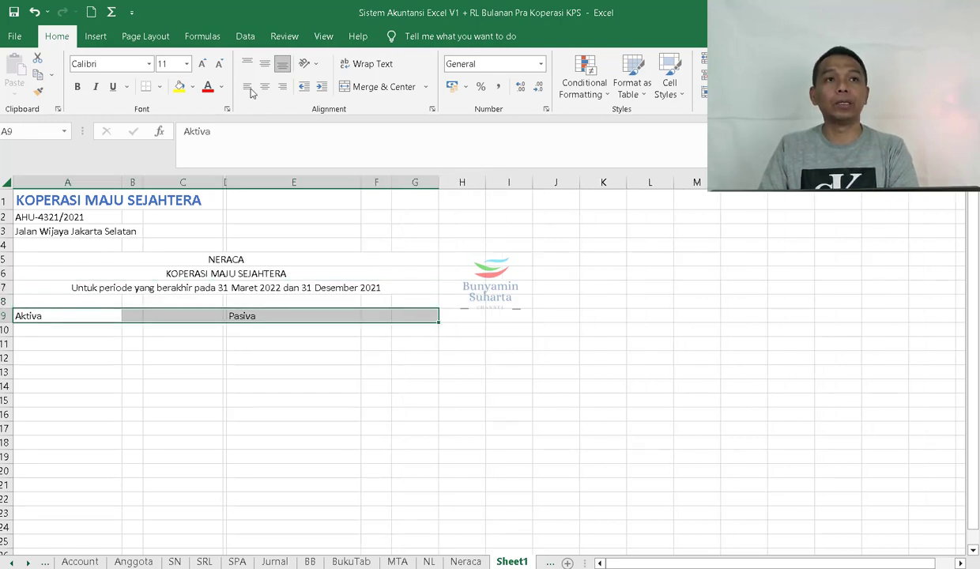
left_click(160, 87)
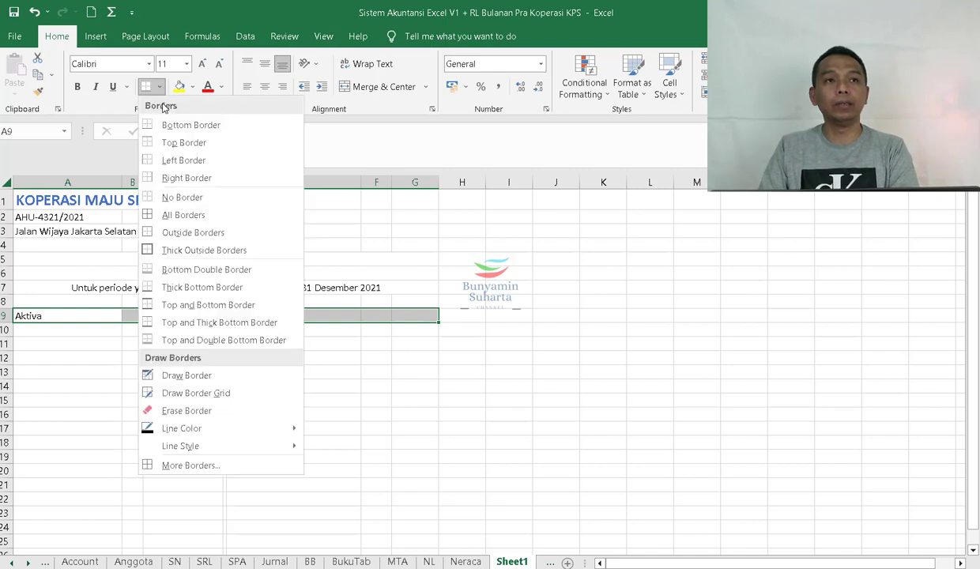
left_click(172, 143)
left_click(178, 439)
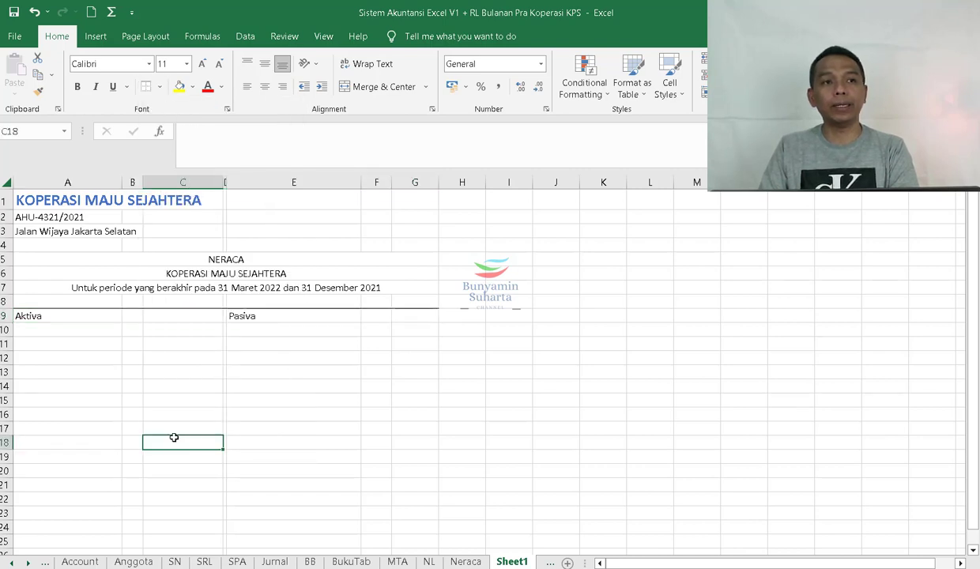
- Enter Aktiva Lancar in cell A10 and Kas dan Setara Kas in cell A11
left_click(75, 329)
left_click(50, 316)
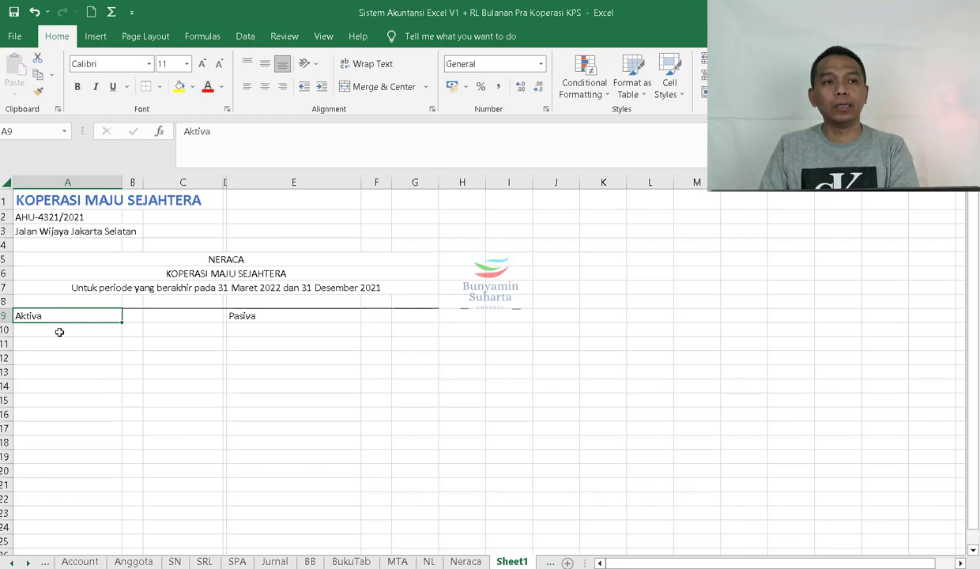
left_click(59, 326)
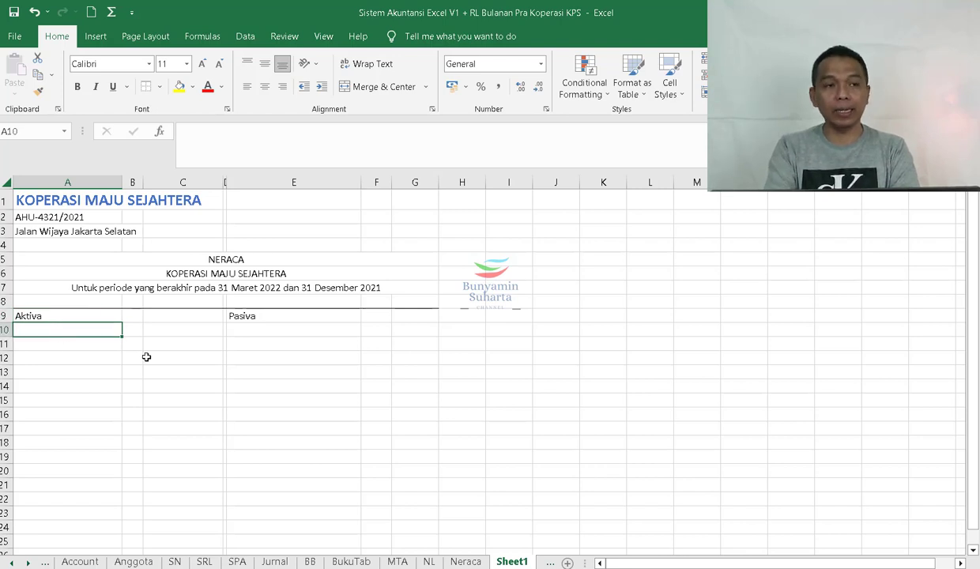
type("A")
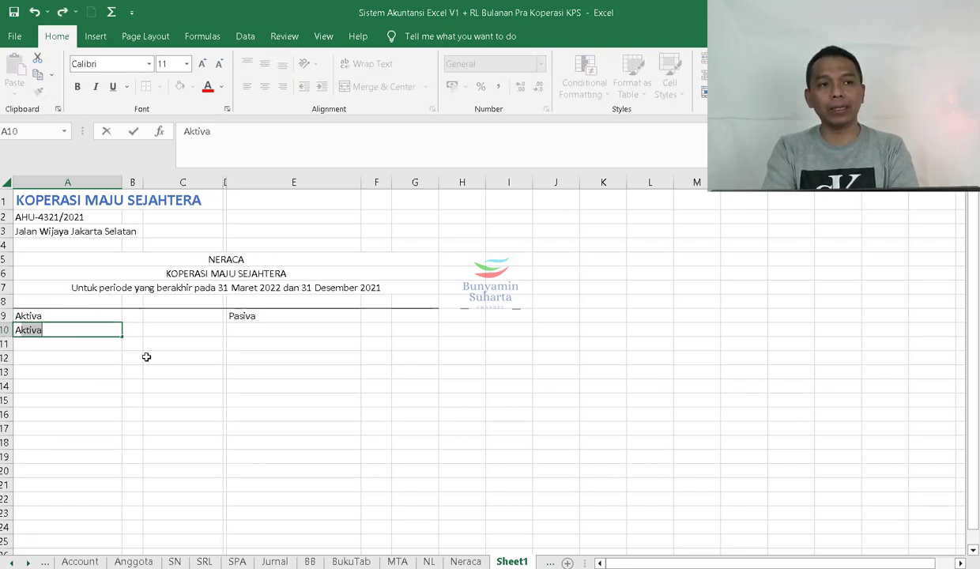
type("ktiva Lancar")
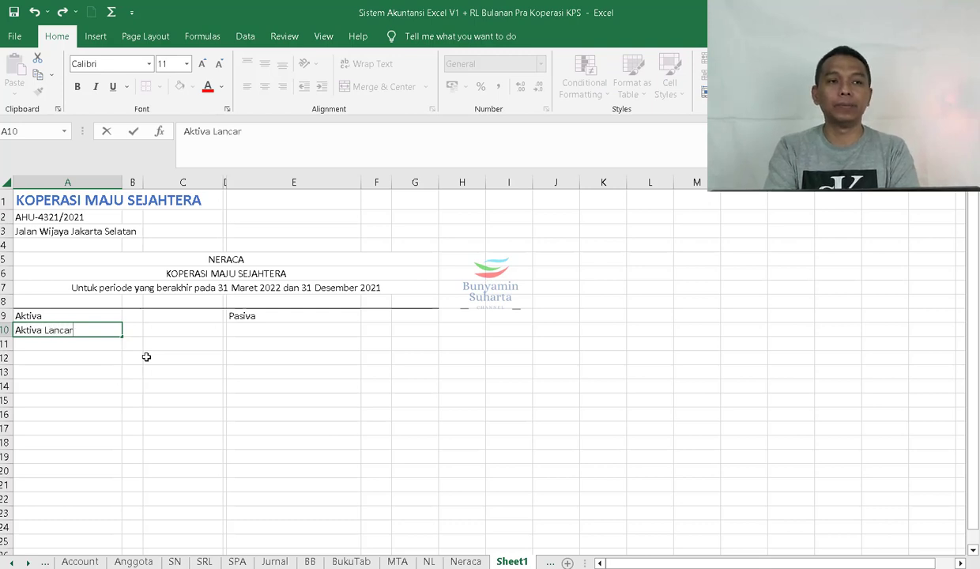
key("Return")
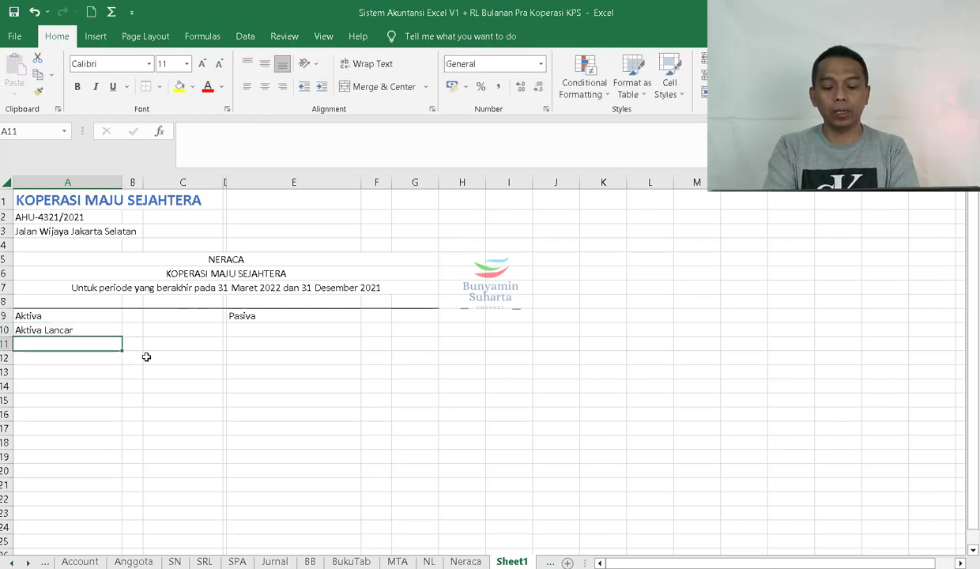
type("Ka")
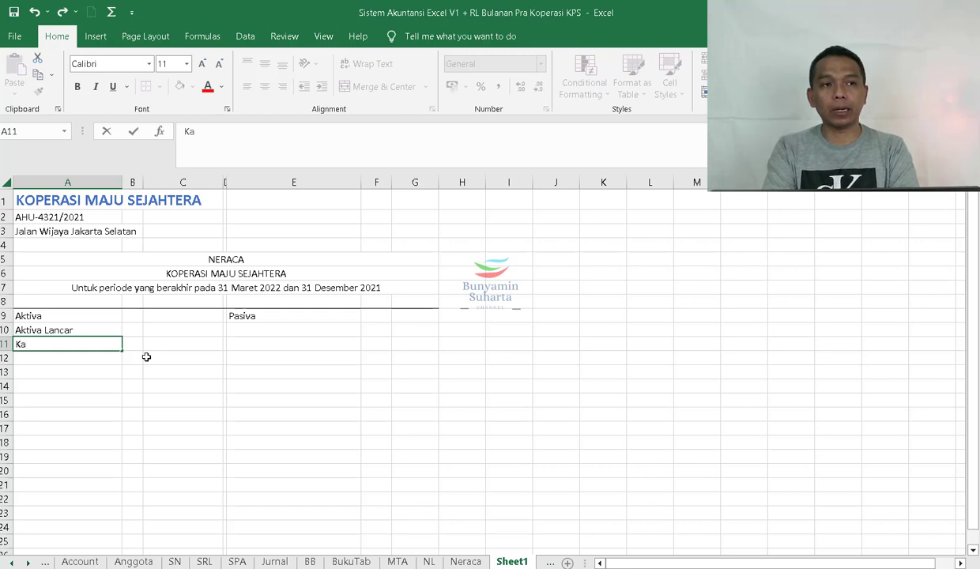
type("s dan Setara Kas")
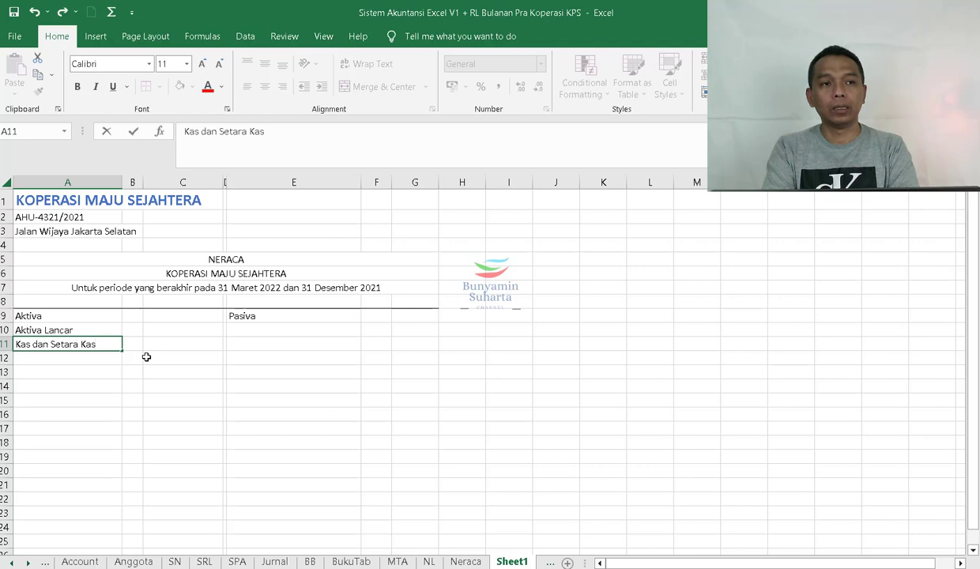
key("Return")
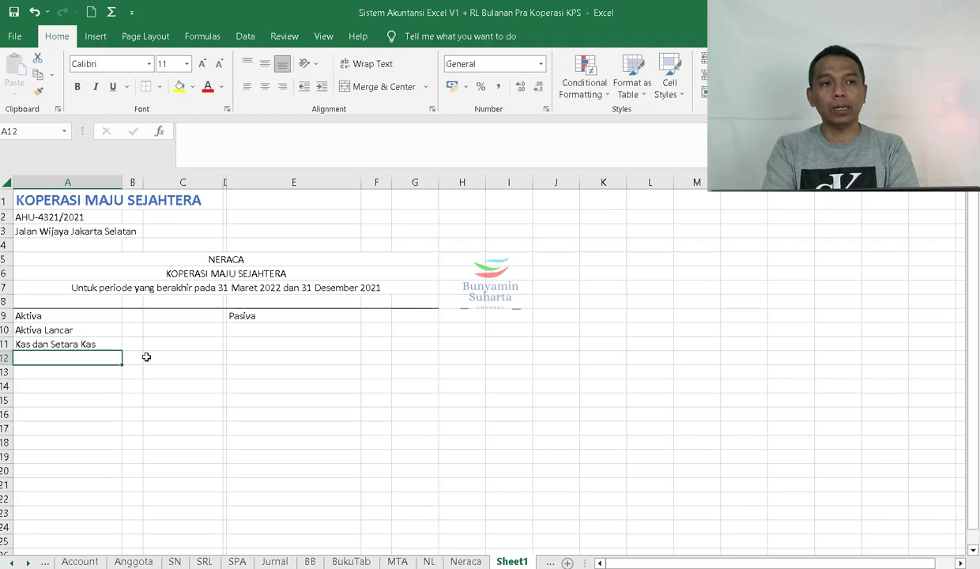
- Enter the current asset items Piutang in cell A12 and Persediaan in cell A13
type("Piutang")
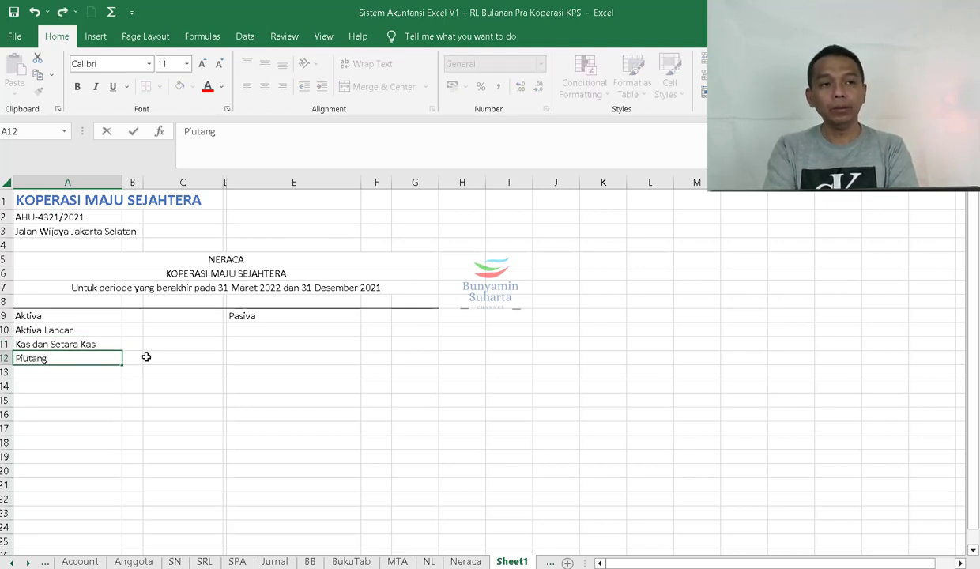
key("Return")
type("Persed")
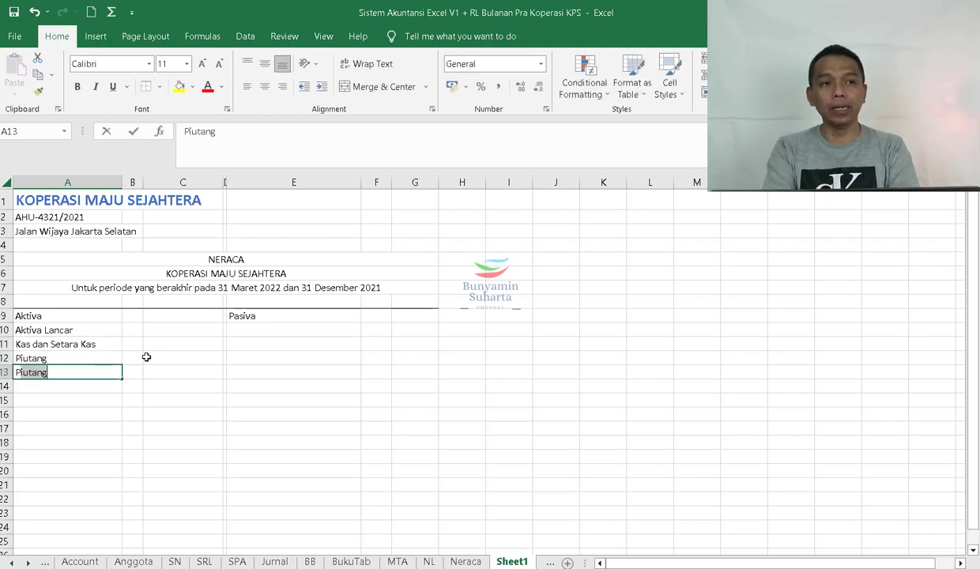
type("iaan")
key("Return")
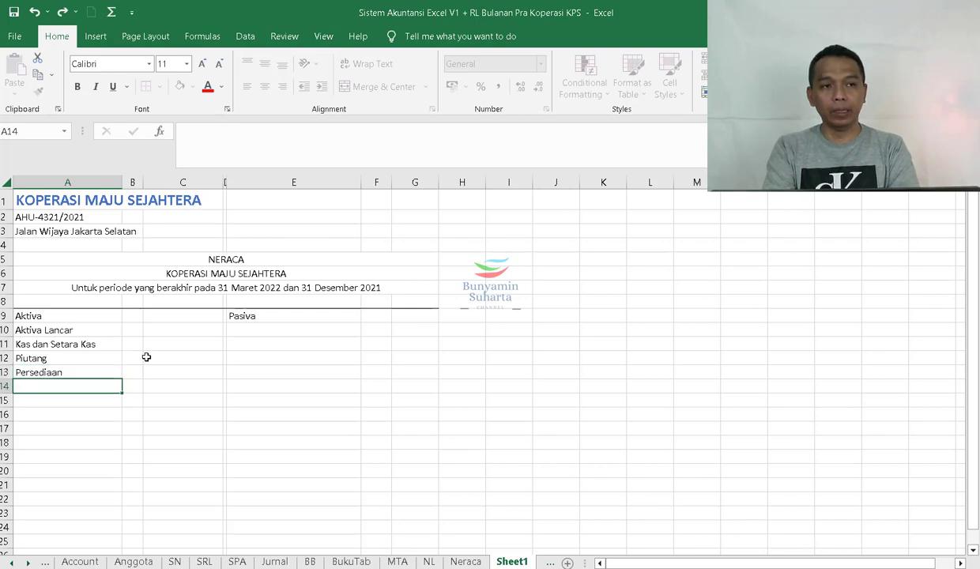
- Enter the label Total Aktiva Lancar in cell A14, leaving row 15 blank below it
type("Total Ak")
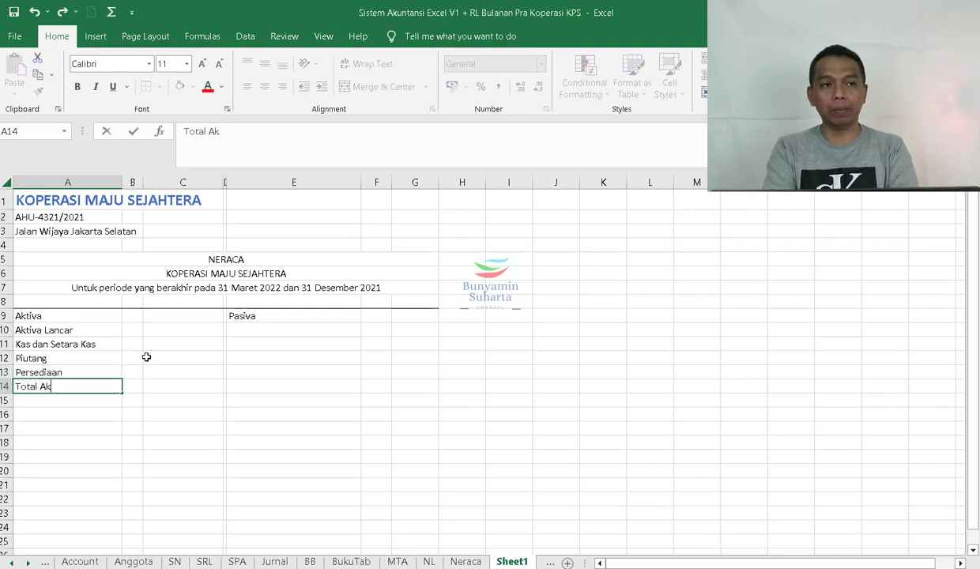
type("tiva Lanc")
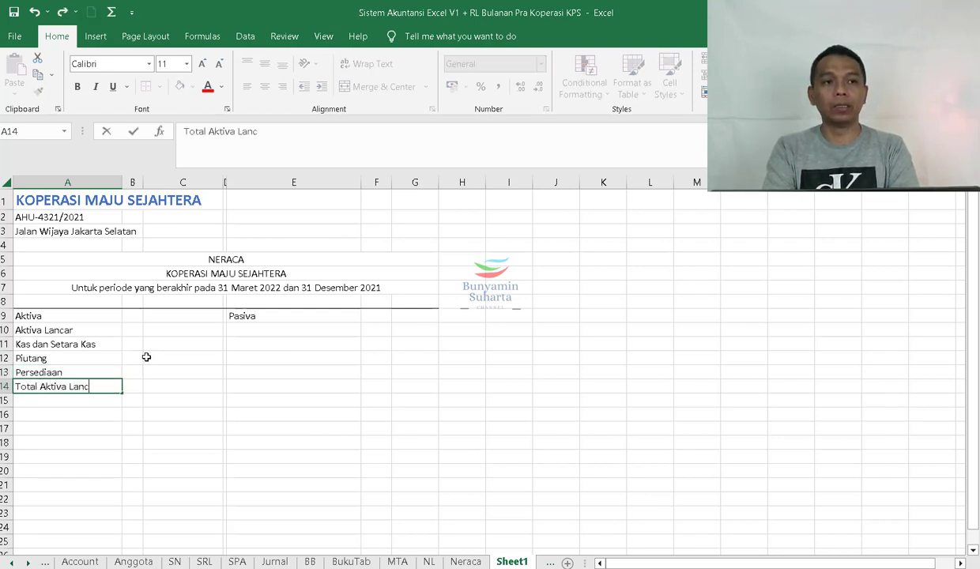
type("ar")
key("Return")
key("Return")
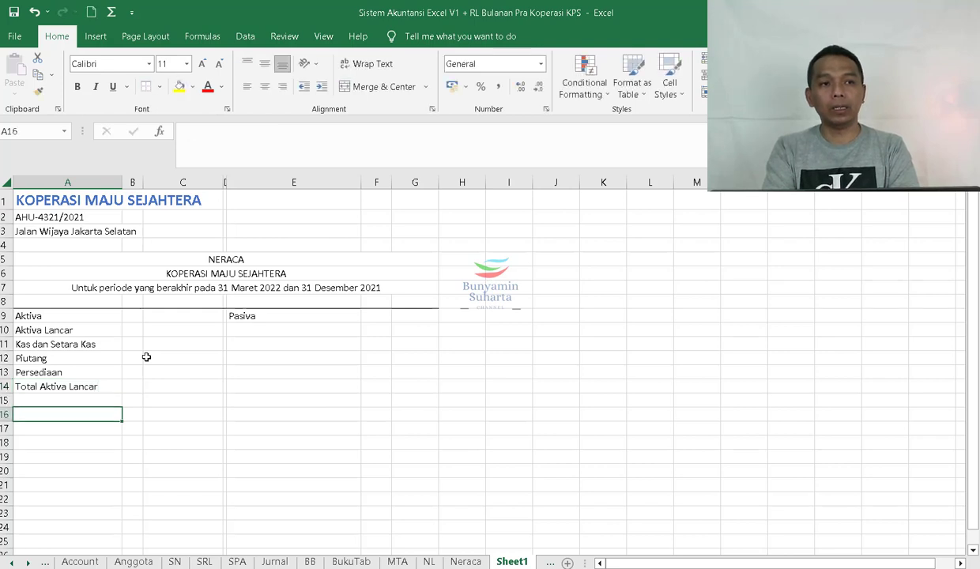
- Enter Aktiva Tetap in cell A16 and Harga Perolehan in cell A17
type("Aktiva TEtap")
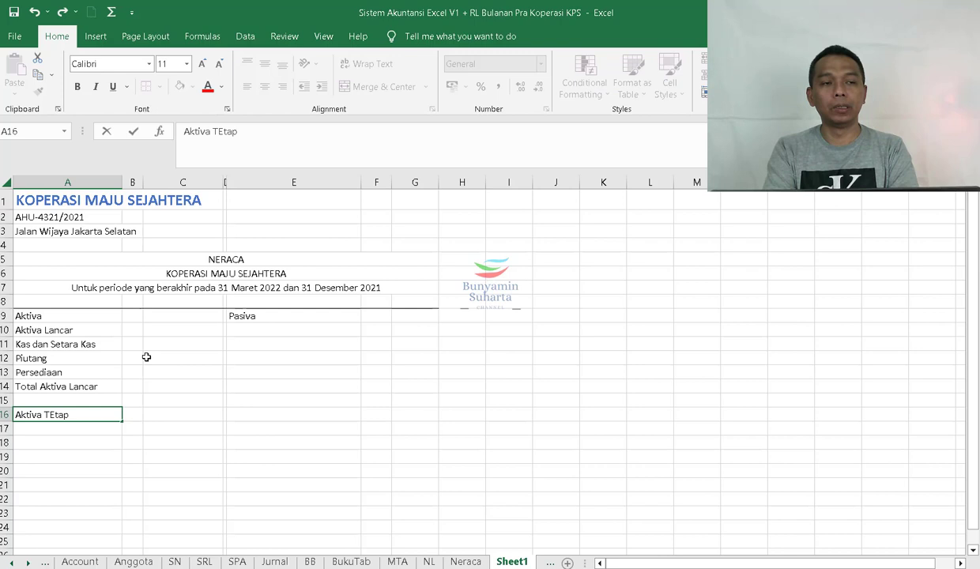
key("Return")
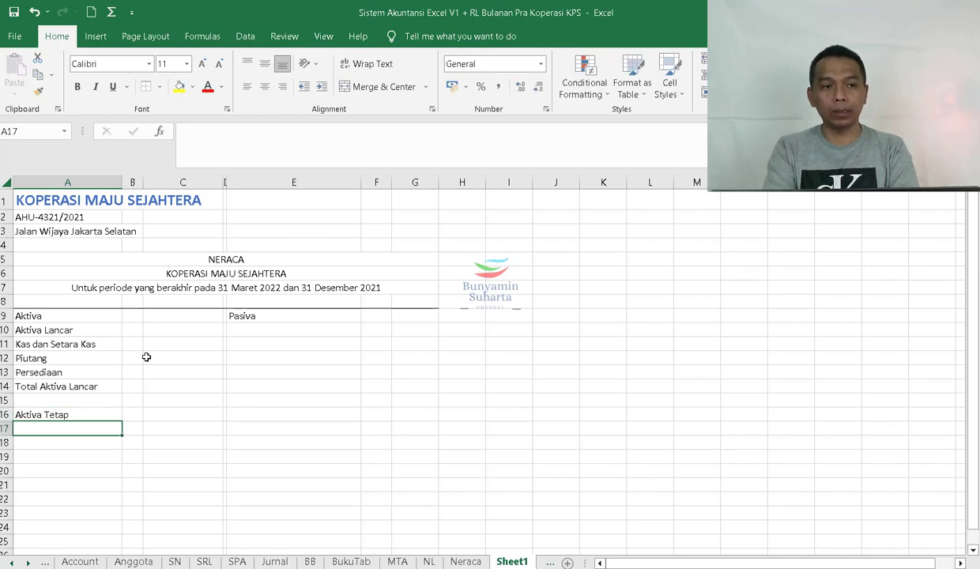
type("Harga ")
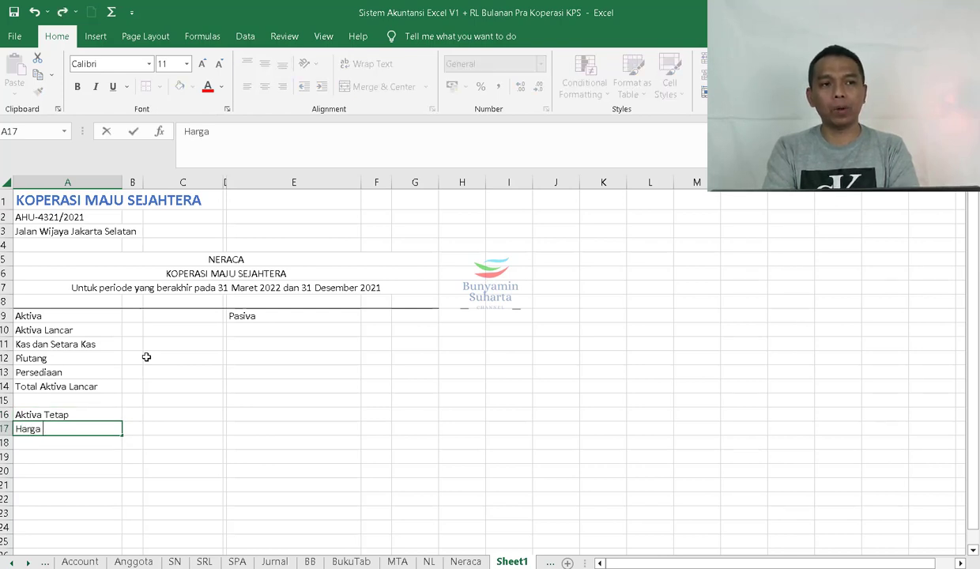
type("Perolah")
key("BackSpace")
key("BackSpace")
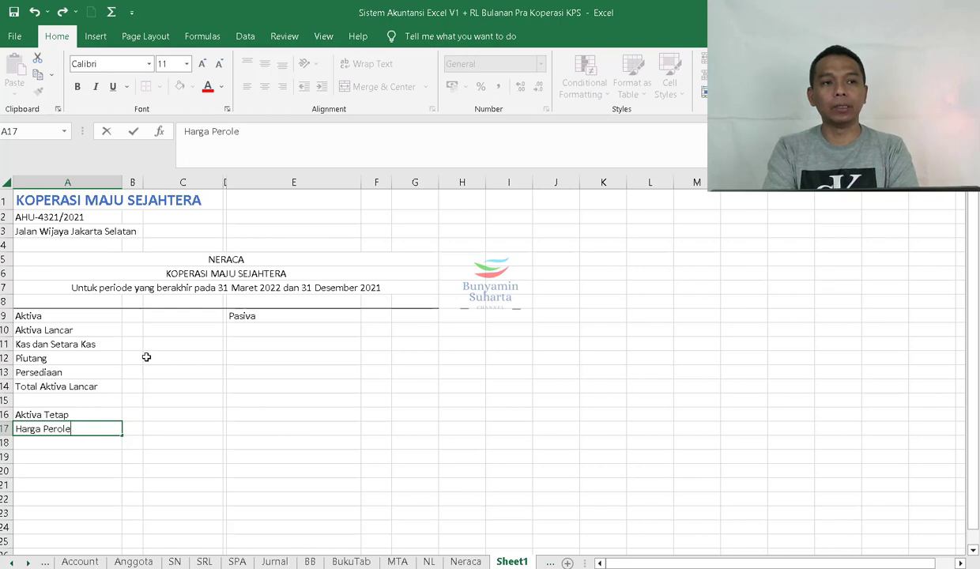
type("ehan")
key("Return")
- Enter the label Akumulusasi Penyusutan in cell A18 under Harga Perolehan
type("AK")
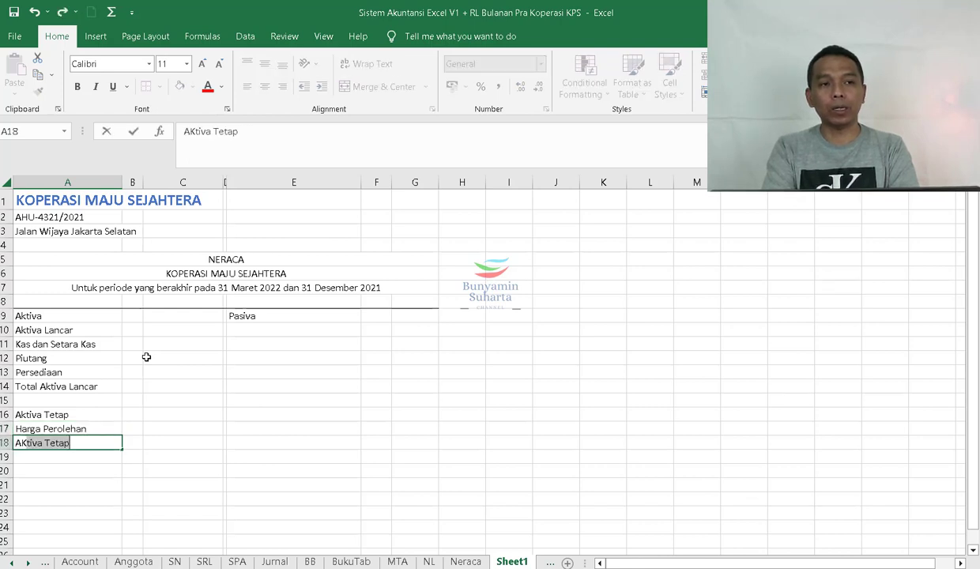
type("umulusa")
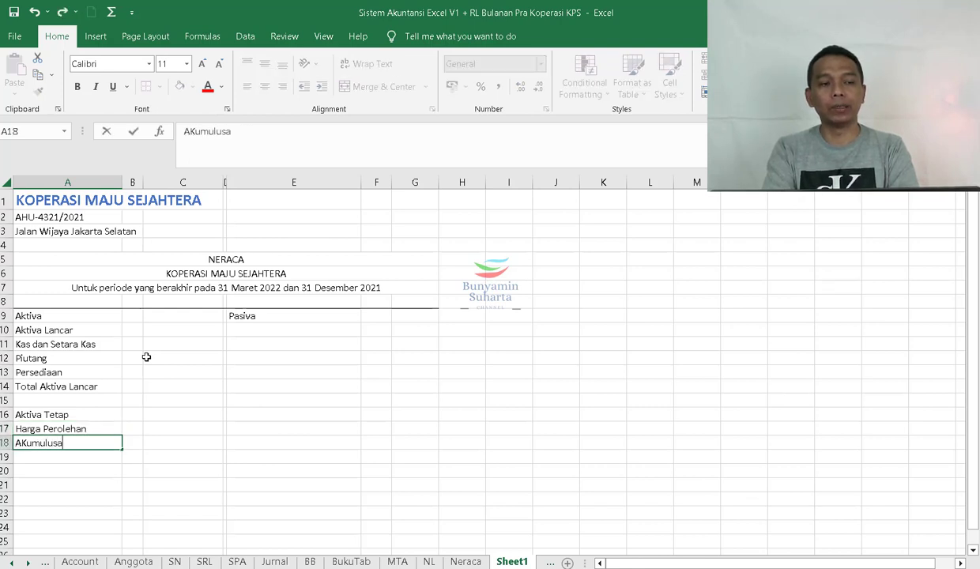
type("i")
key("BackSpace")
type("si ")
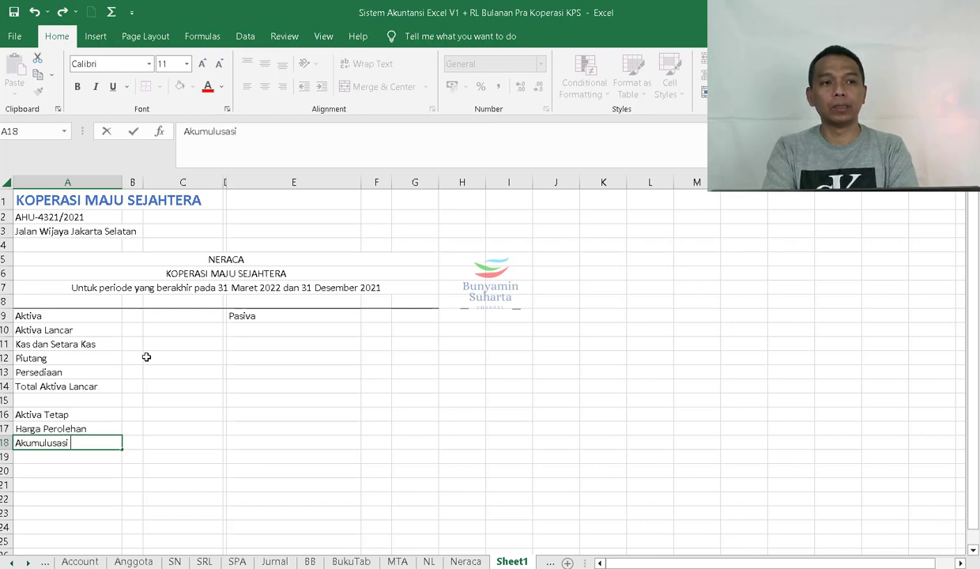
type("Penyusutan")
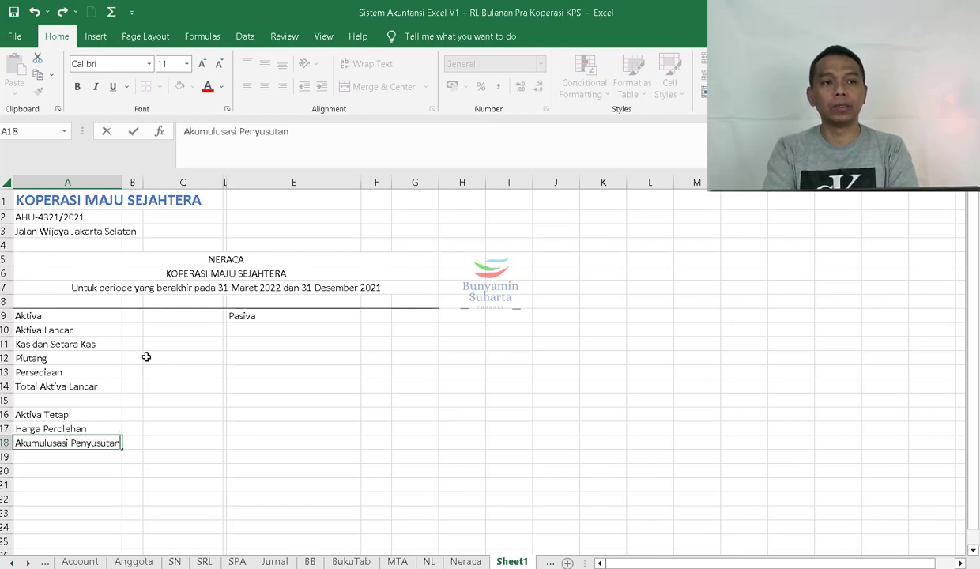
key("Return")
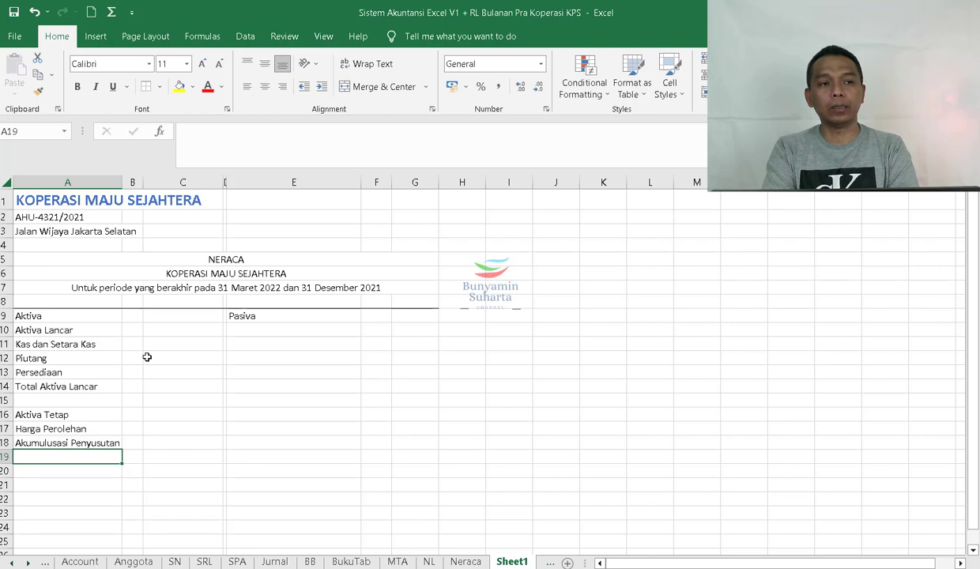
- Enter the label Nilai Buku Aktiva Tetap in cell A19 and go to cell E10 under Pasiva
type("H")
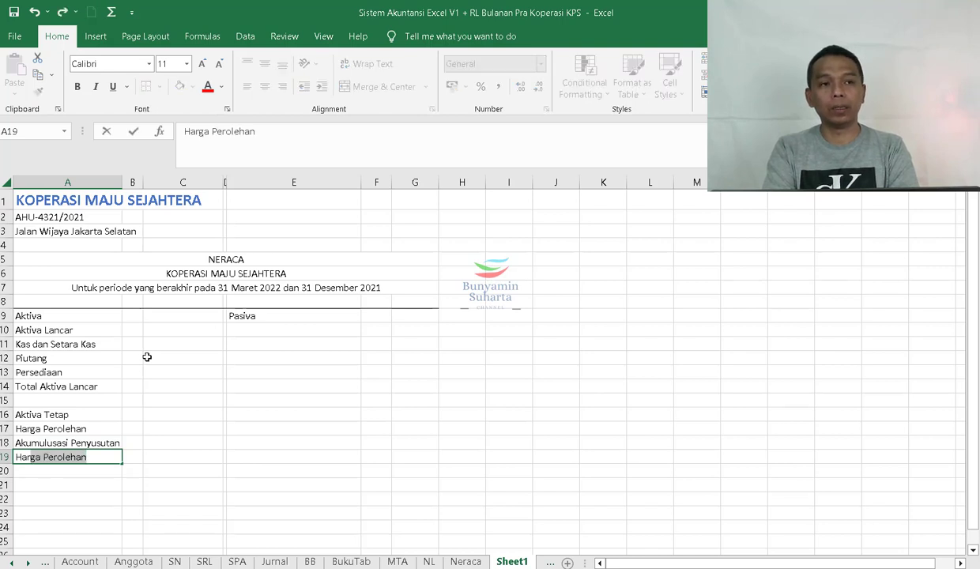
key("BackSpace")
key("BackSpace")
key("BackSpace")
type("N")
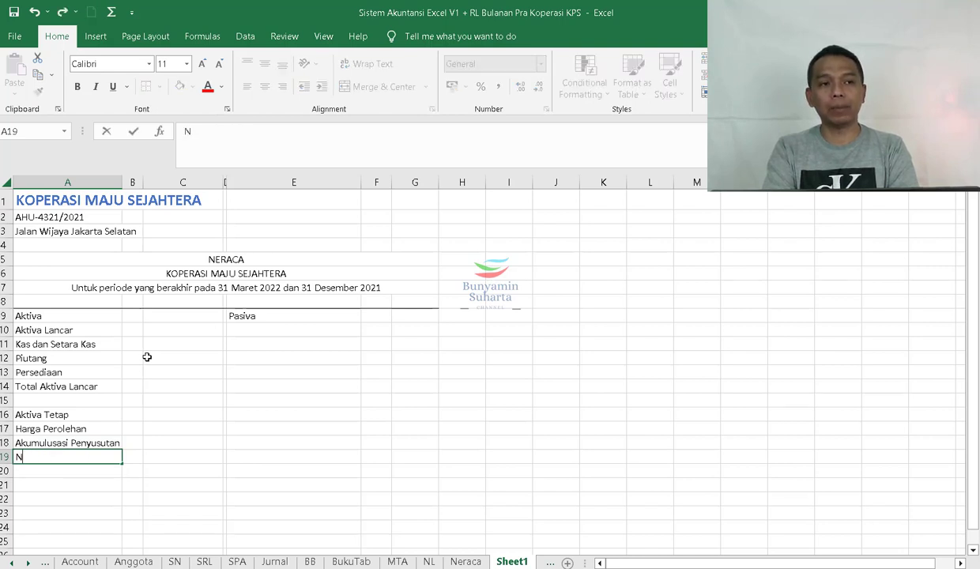
type("ilai Buku AK")
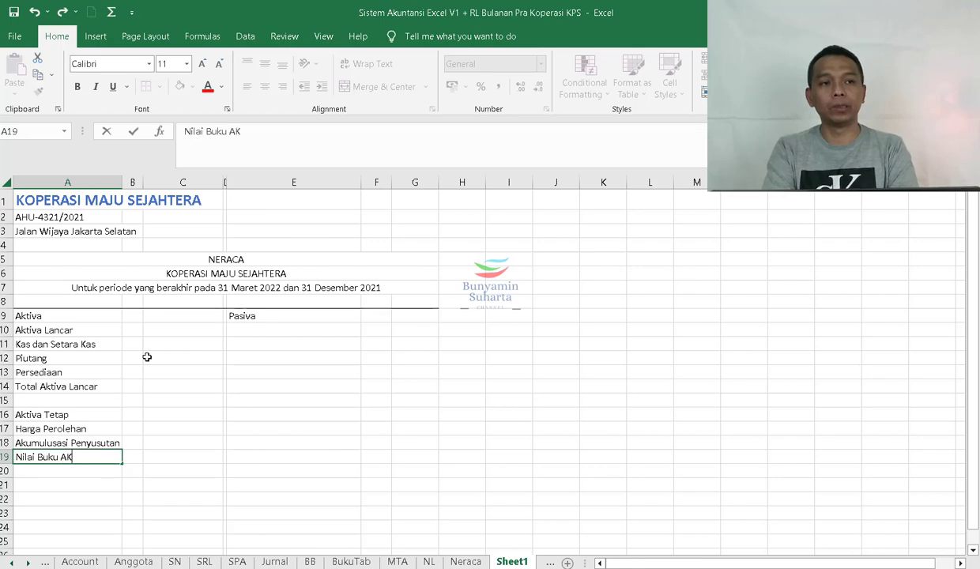
type("tiva Tetap")
key("Return")
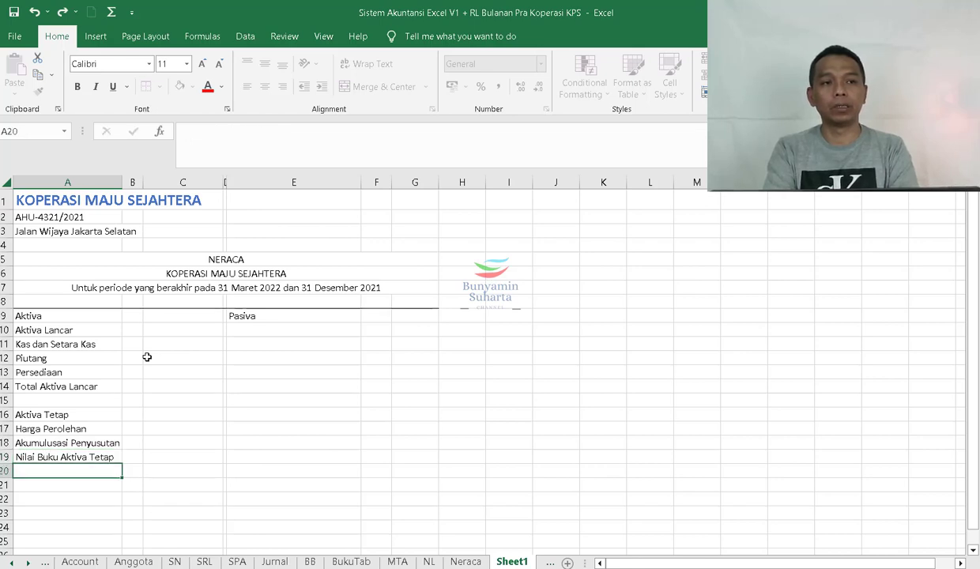
left_click(340, 330)
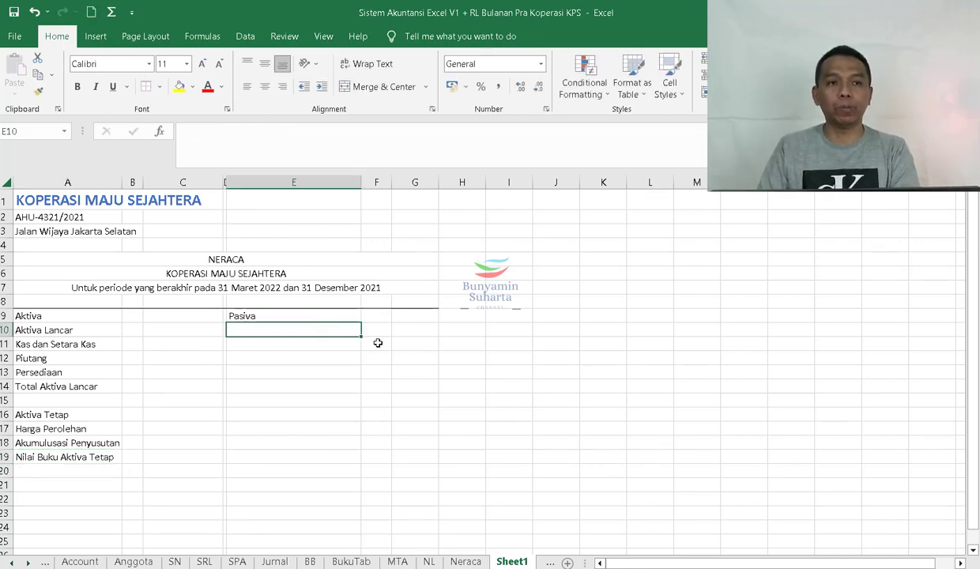
- Enter the labels Hutang Lancar in cell E10 and Hutang Kepada Anggota in cell E11 under Pasiva
type("Hutang Lancar")
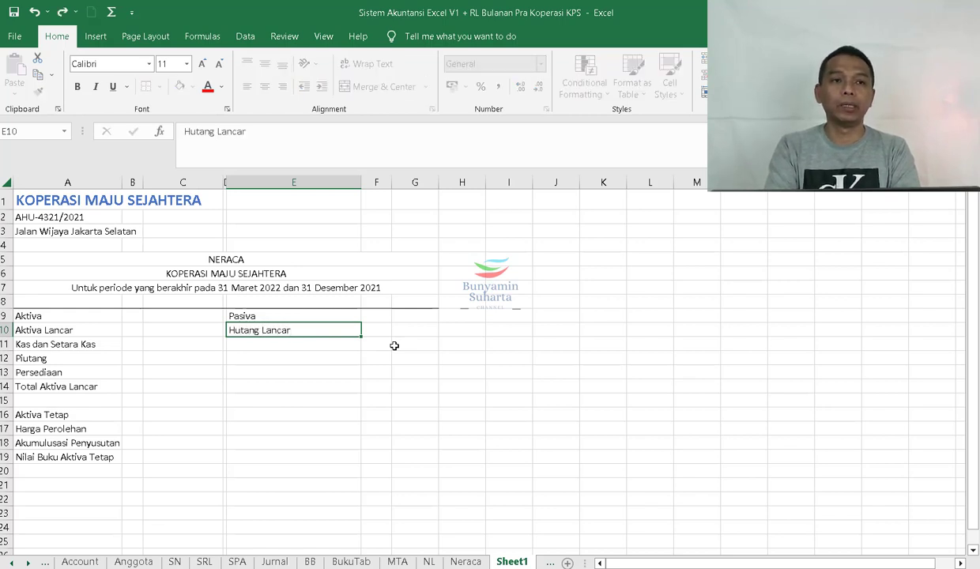
key("Return")
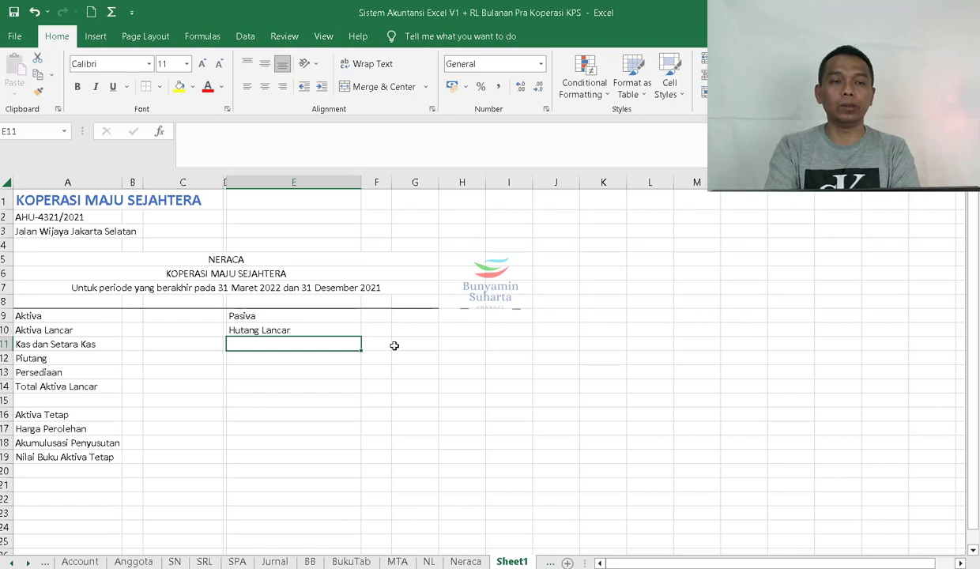
type("S")
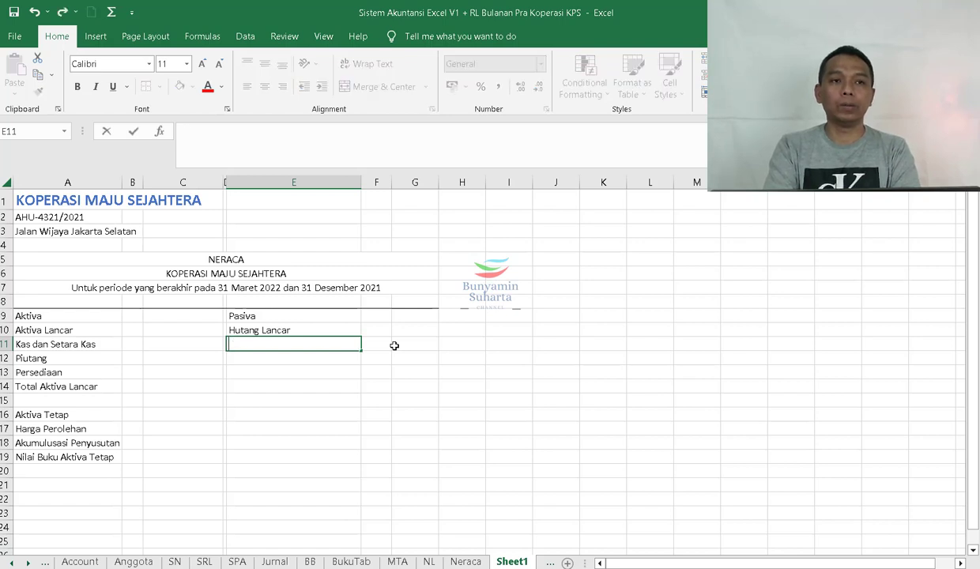
type("Hutang Kep")
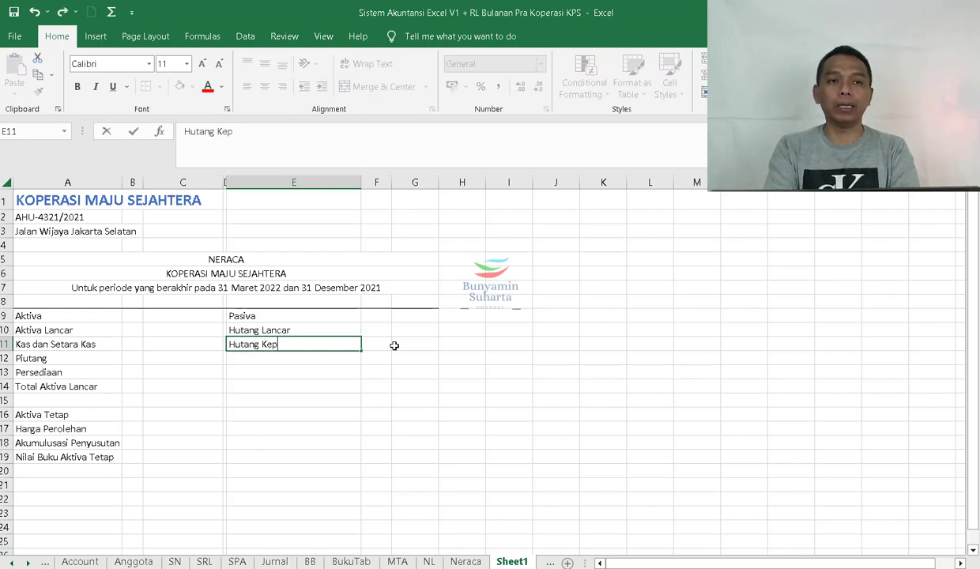
type("ada ANgg")
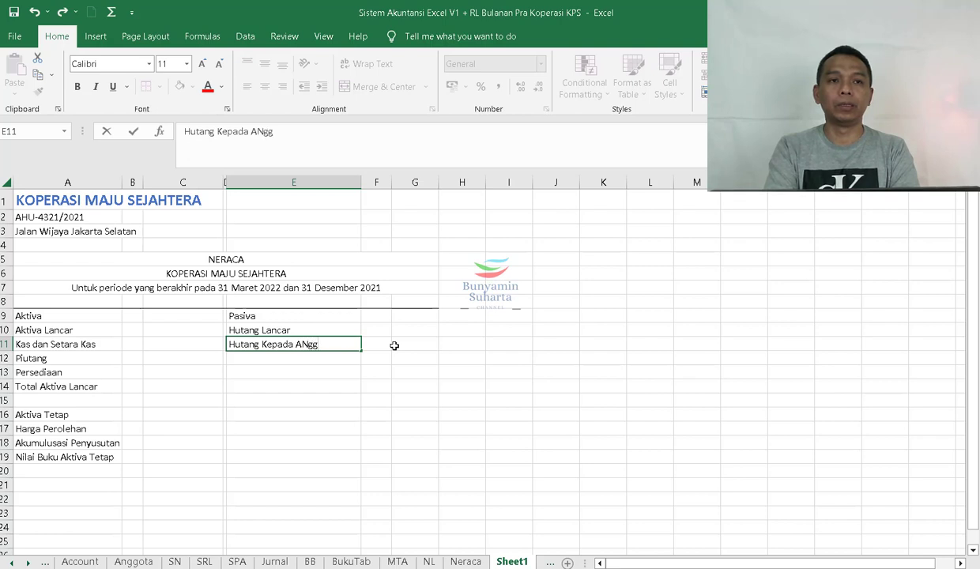
key("BackSpace")
key("BackSpace")
key("BackSpace")
type("nggota")
key("Return")
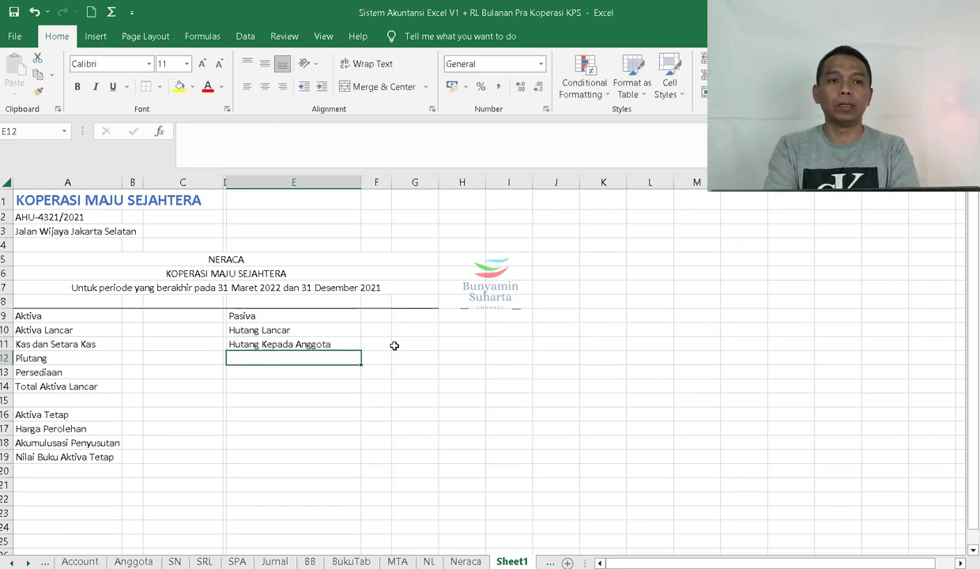
- Enter the labels Hutang Usaha in cell E12 and Dana-dana SHU in cell E13
type("Hutang Usaha")
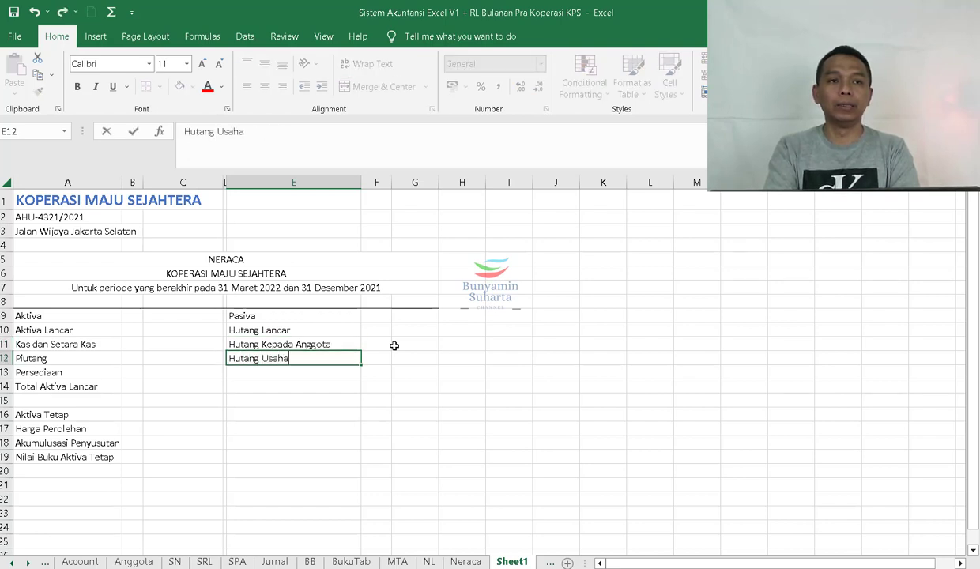
key("Return")
type("Dana")
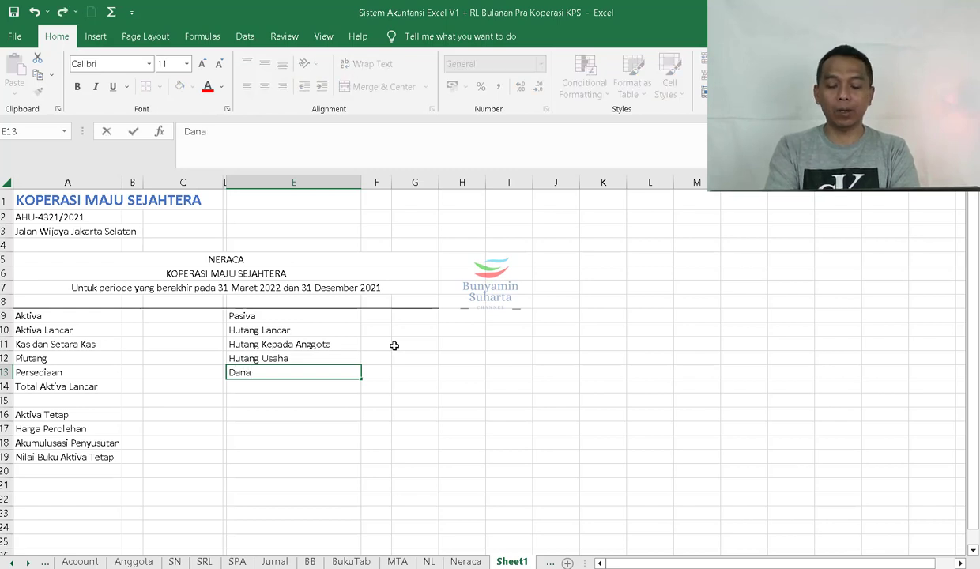
type("-dana")
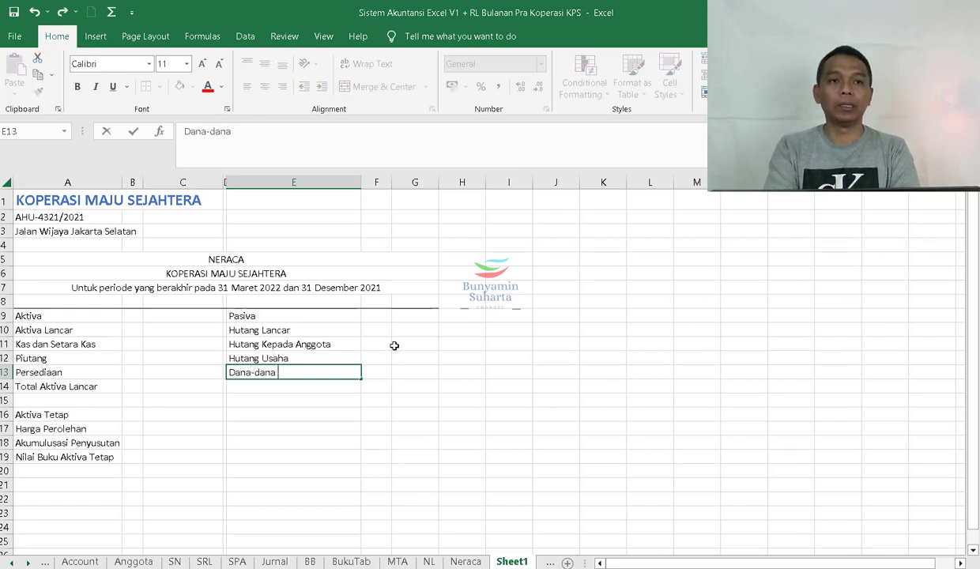
type(" SHu")
key("BackSpace")
key("BackSpace")
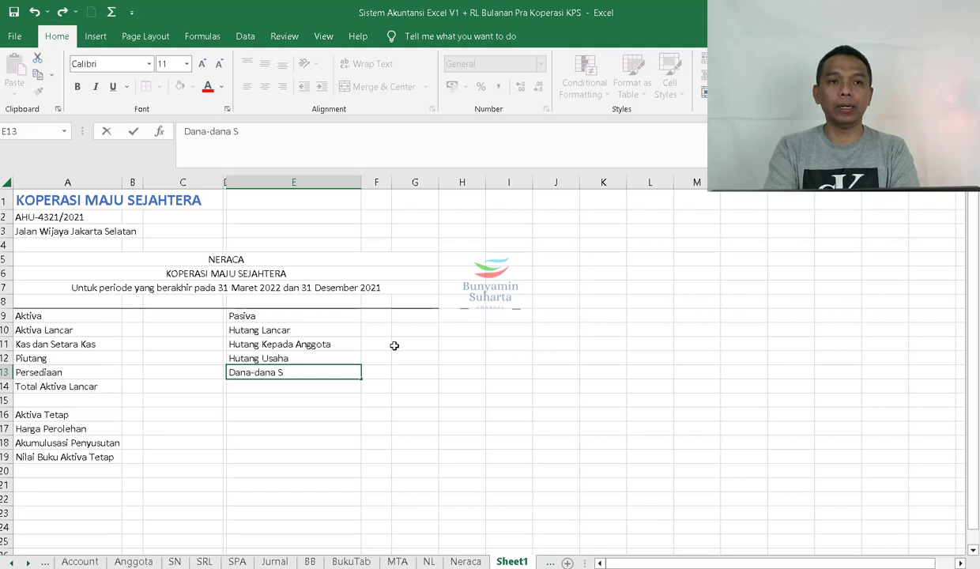
type("SHU")
key("BackSpace")
key("BackSpace")
key("BackSpace")
type("HU")
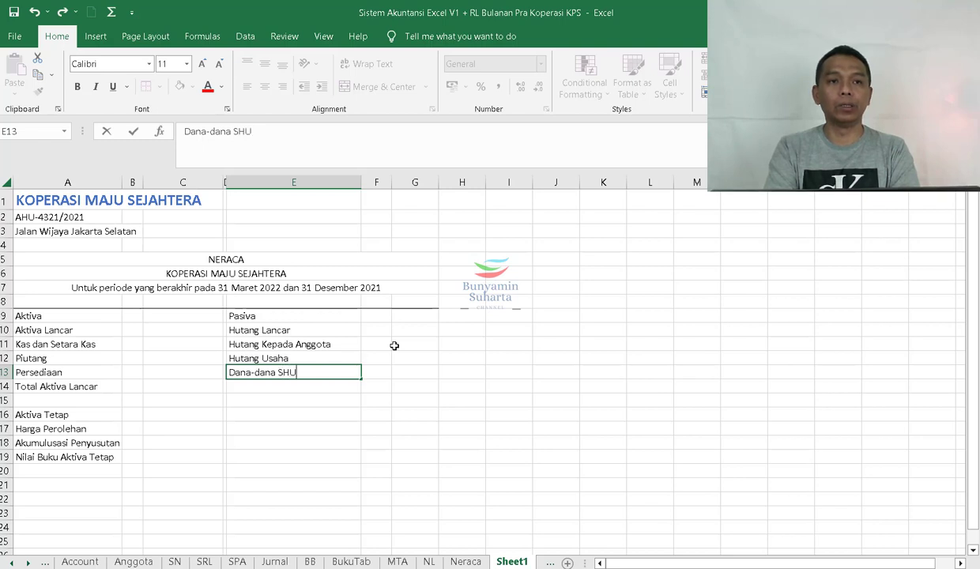
key("Return")
- Enter the label Total Aktiva Lancar in cell E14 below Dana-dana SHU
type("T")
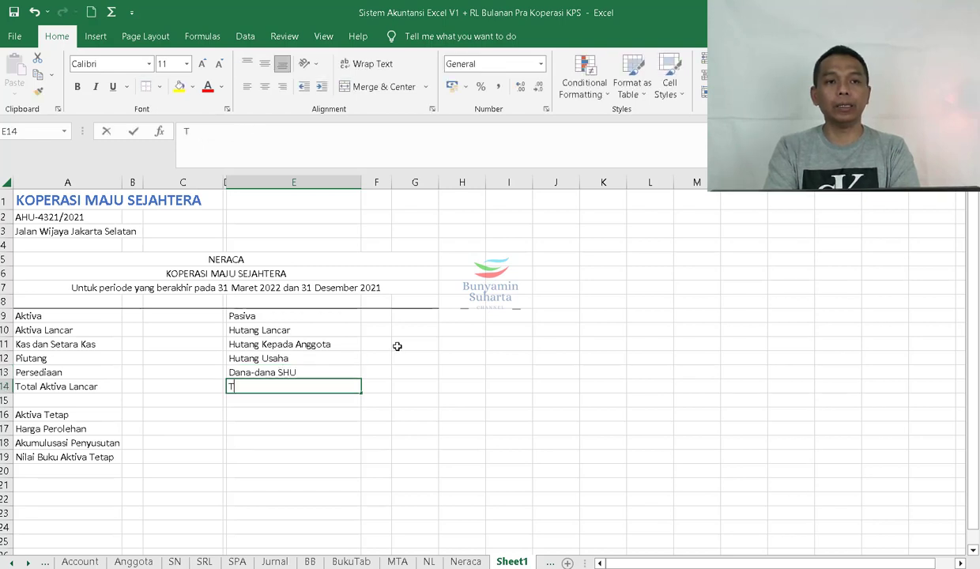
type("otal Aktiv")
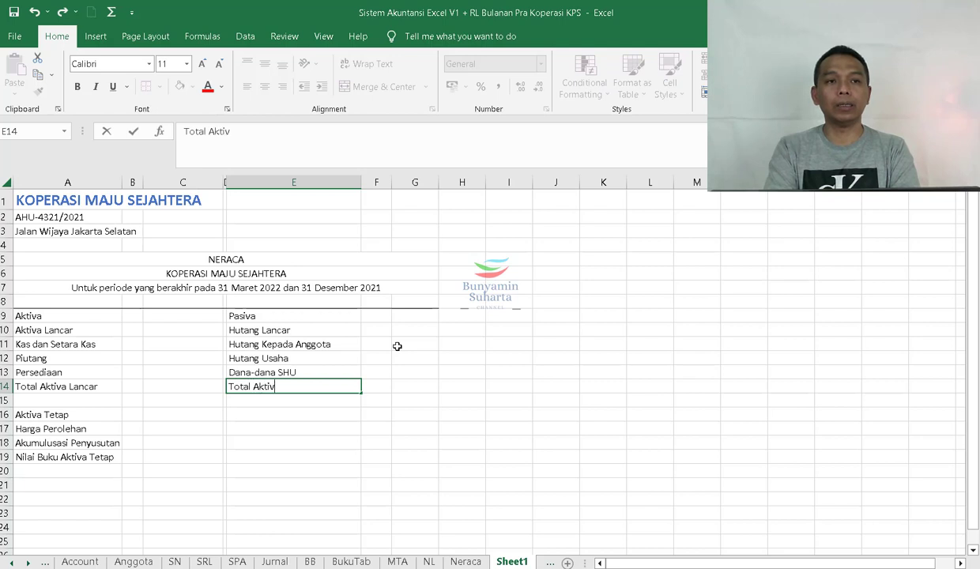
type("a Lancar")
key("Return")
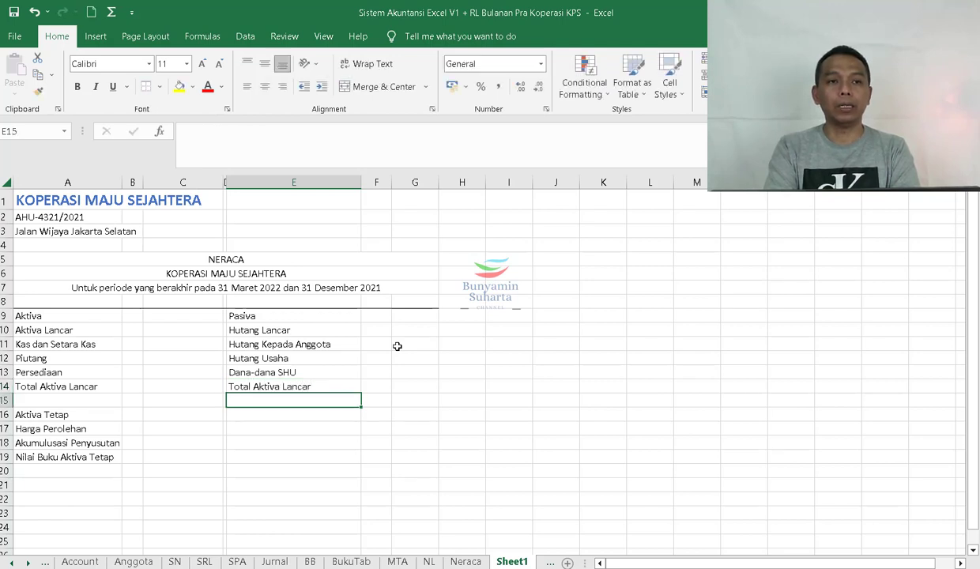
- Leave cell E15 blank and enter Hutang Jangka Panjang in cell E16 and Hutang Bank in cell E17
key("Return")
type("Total")
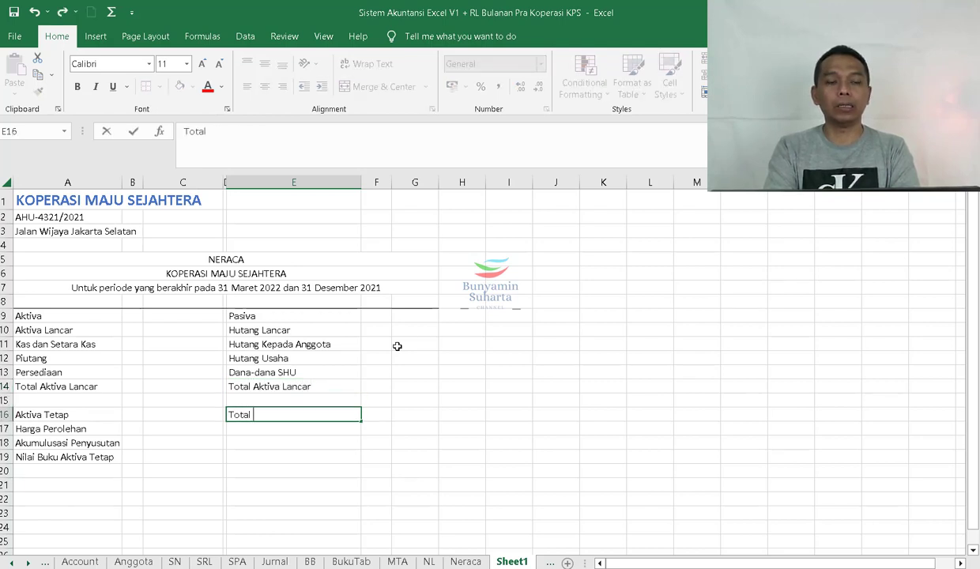
key("BackSpace")
key("BackSpace")
type("H")
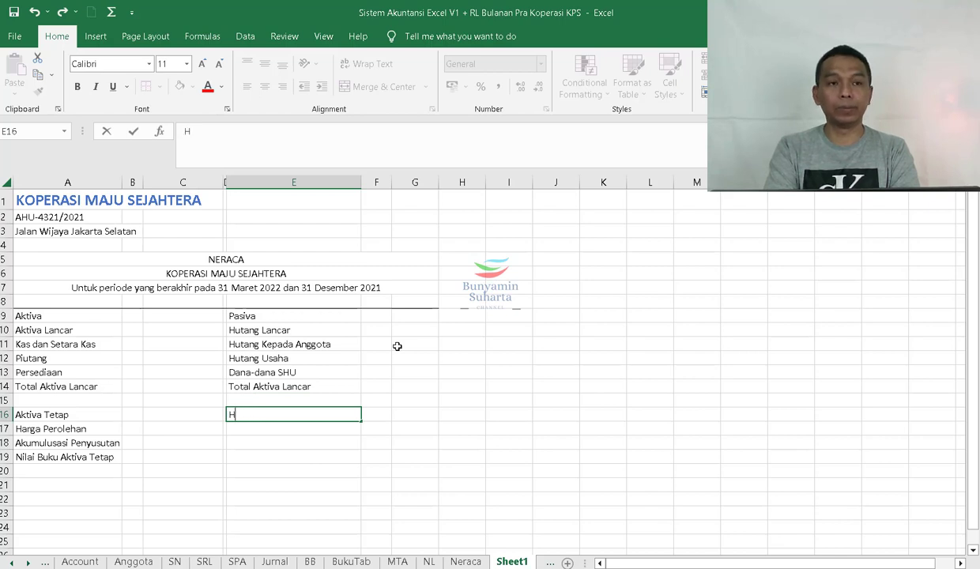
type("utang Jangka Panjang")
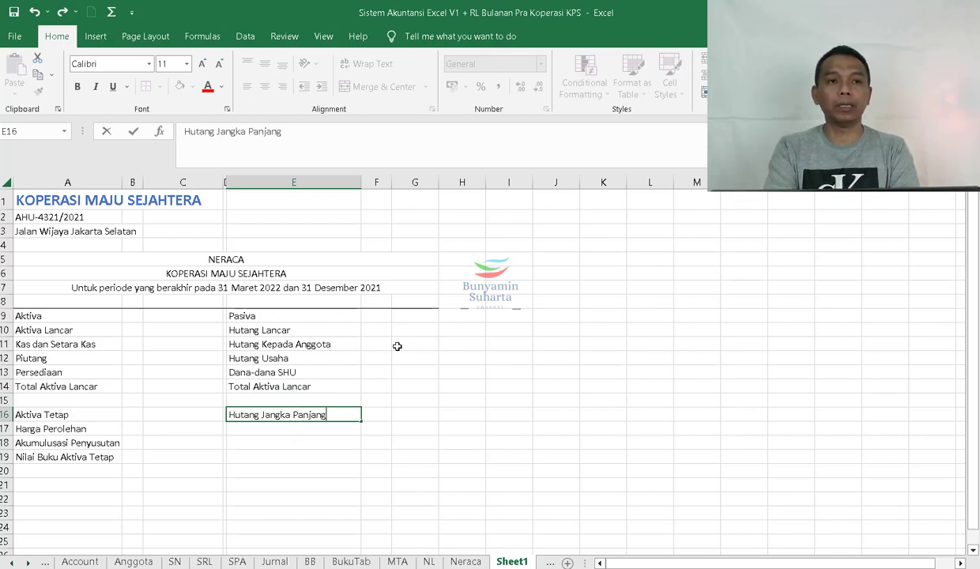
key("Return")
type("Hutanga ")
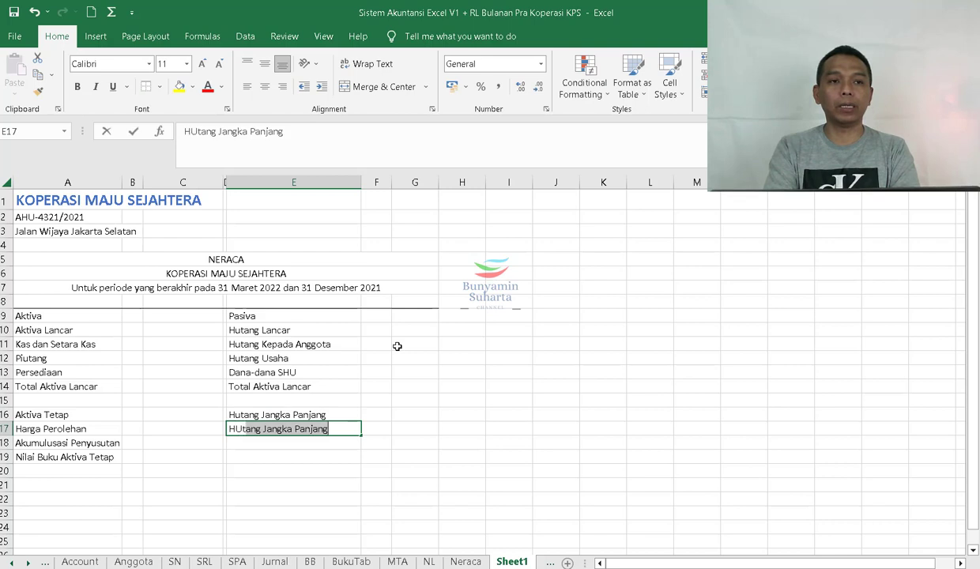
type(" Bank")
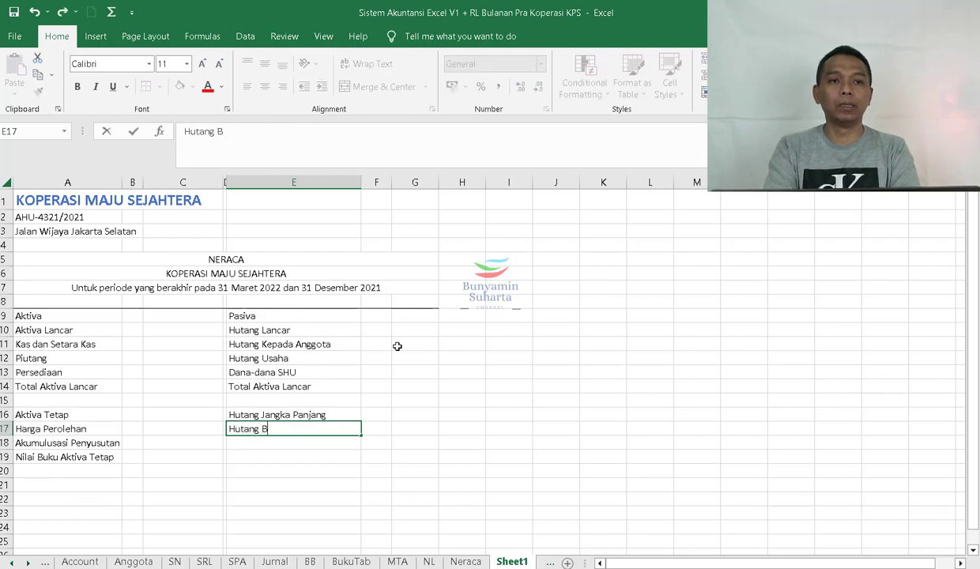
key("Return")
- Enter the label Hutang Jangka Panjang Lainnya in cell E18 under Hutang Bank
key("F2")
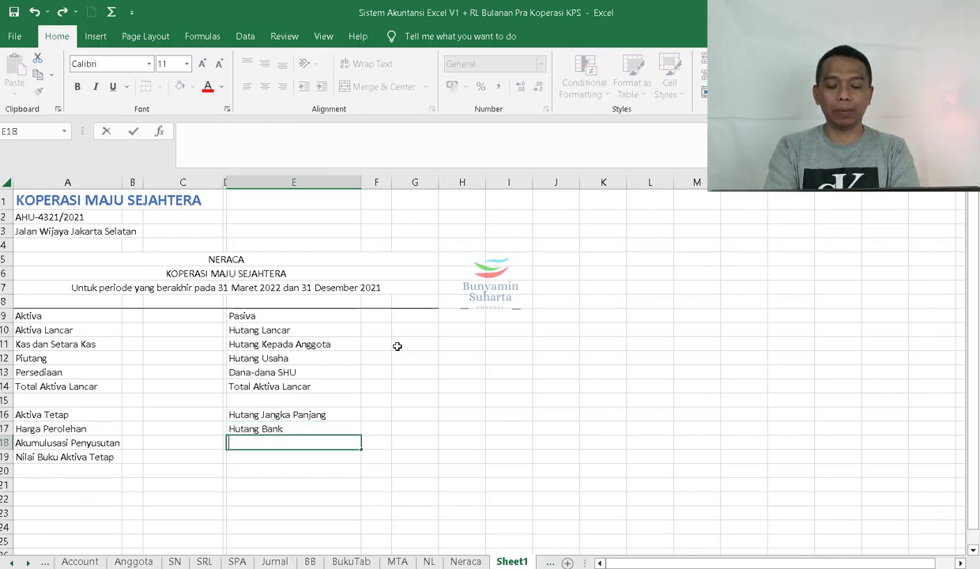
type("Hutang ")
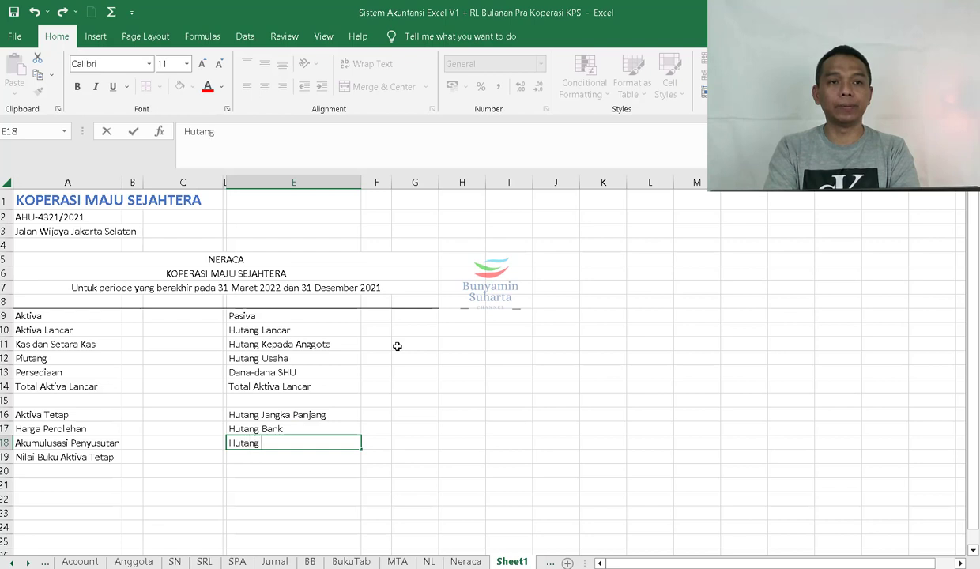
type("Jangk")
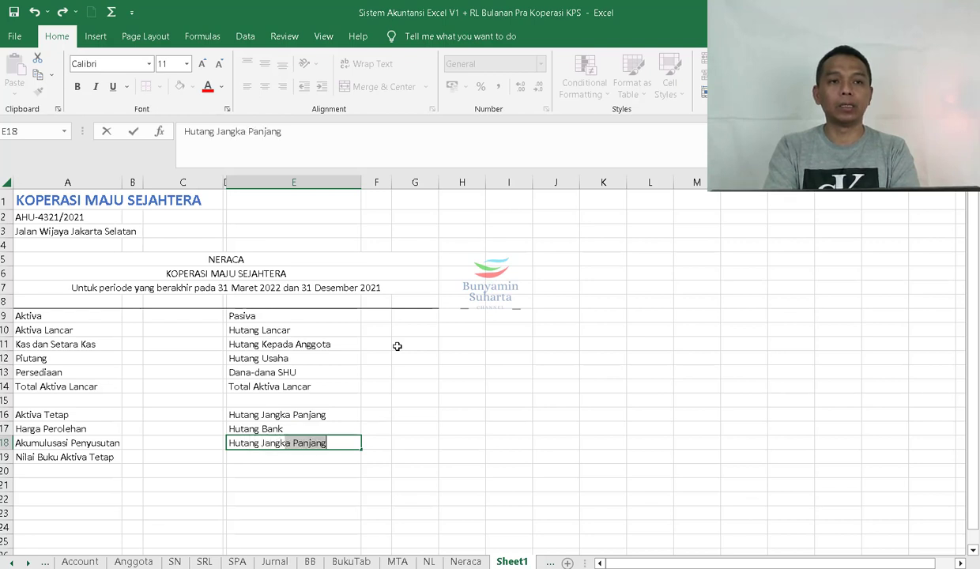
type("a Panj")
key("BackSpace")
type("n")
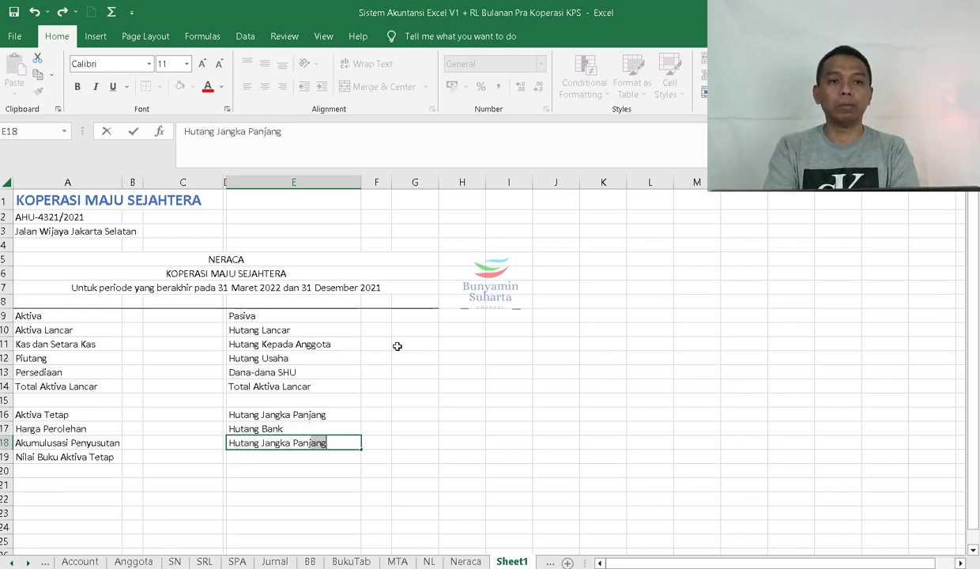
type("jang Lainnya")
key("Return")
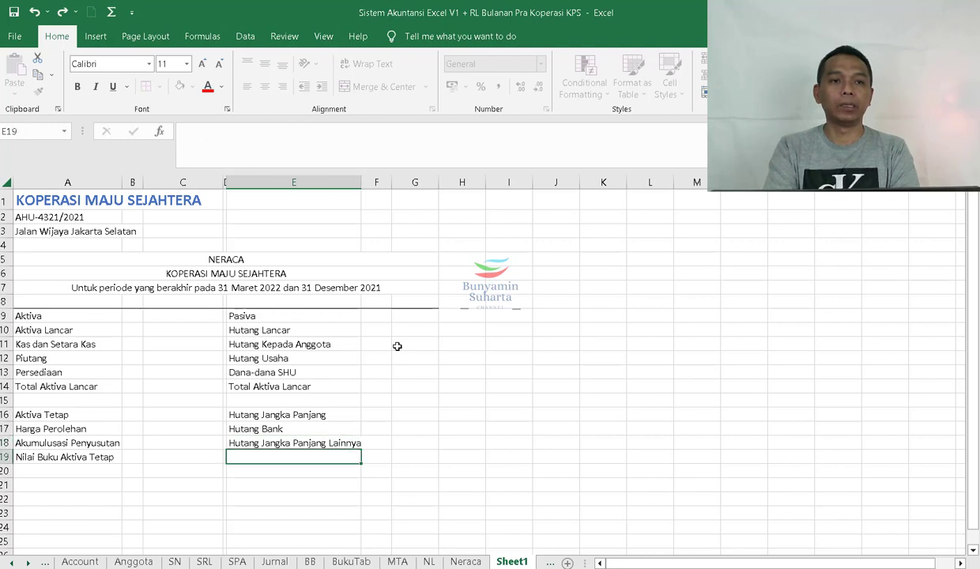
- Enter the label Total Hutang Jangka Panjang in cell E19 to close the long-term debt section
type("Total")
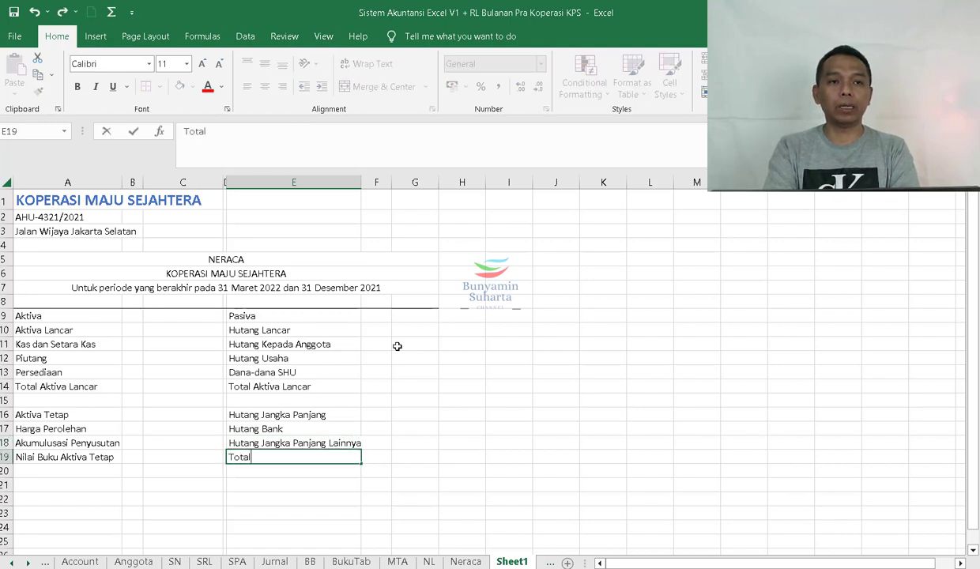
type(" A")
key("BackSpace")
type("Hutan")
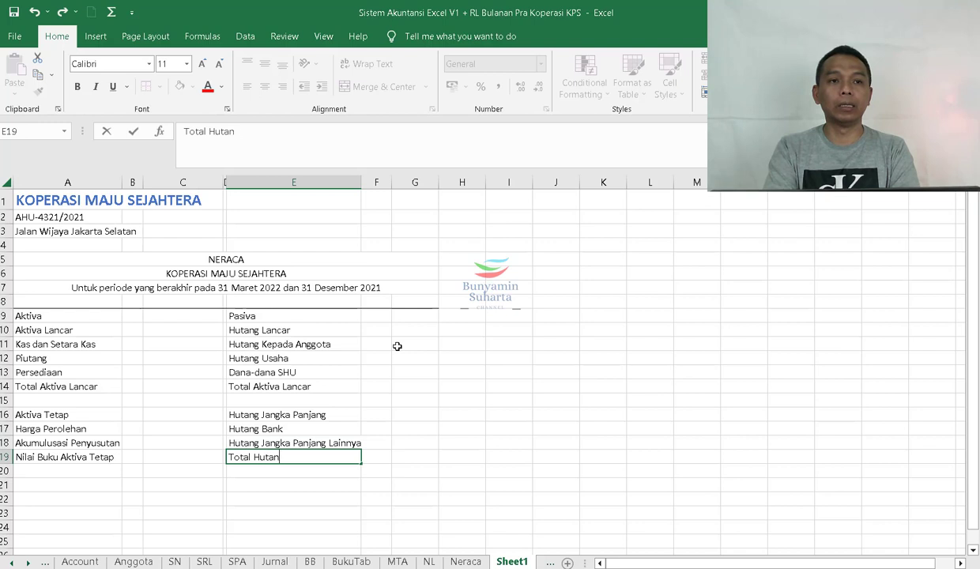
type("g Jangka")
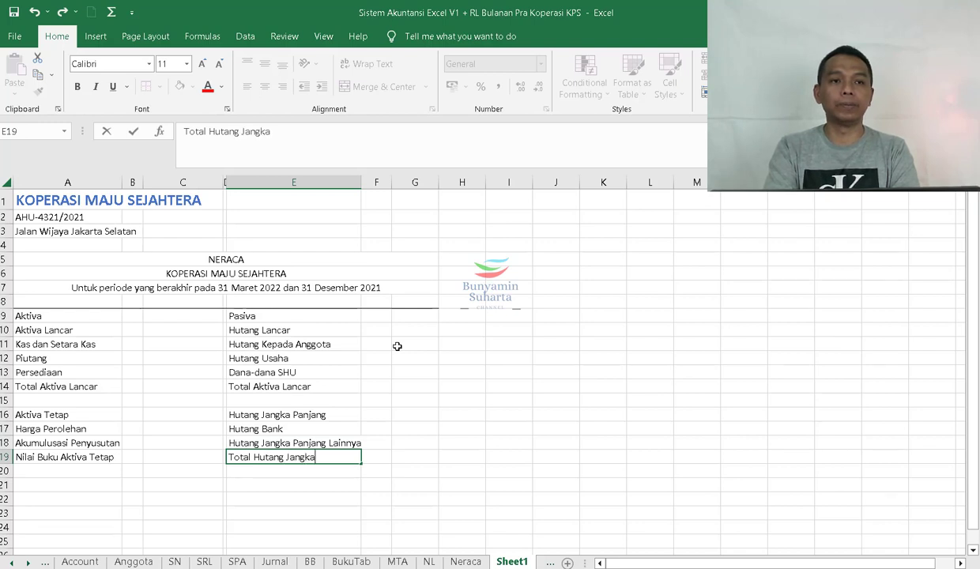
type(" Panjang")
key("Return")
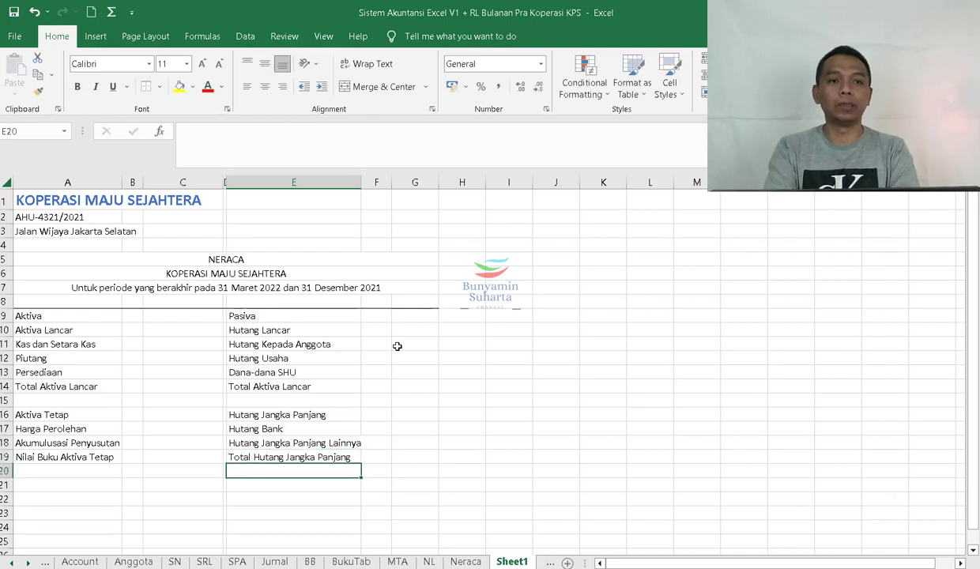
- Replace the label in cell E14 with Total Hutang lancar
left_click(320, 385)
type("T")
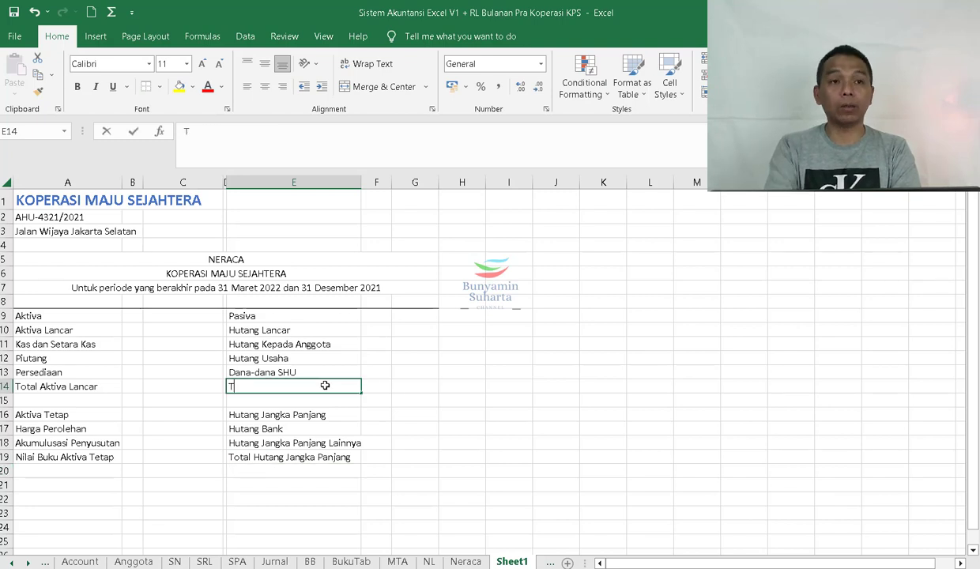
type("otal Hutang lancar")
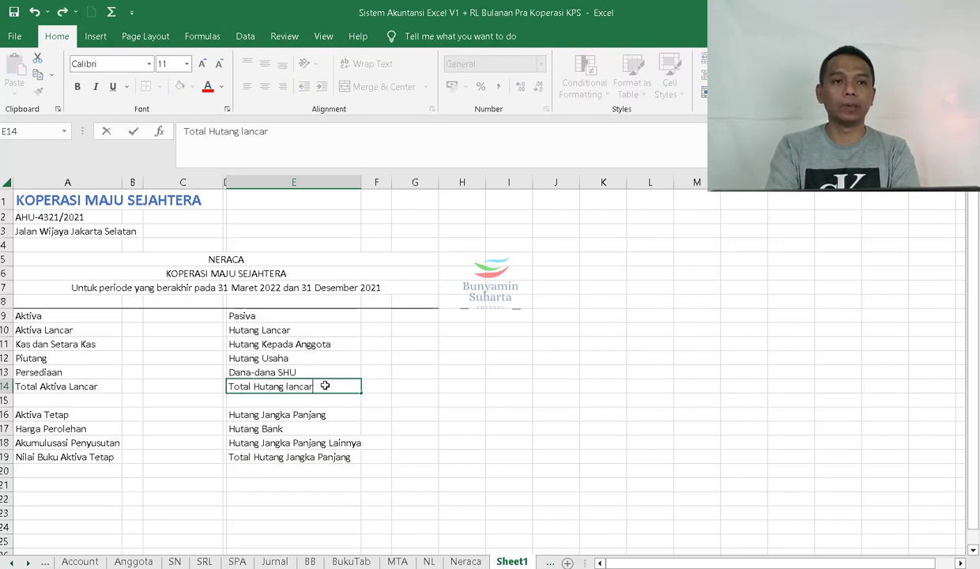
key("Return")
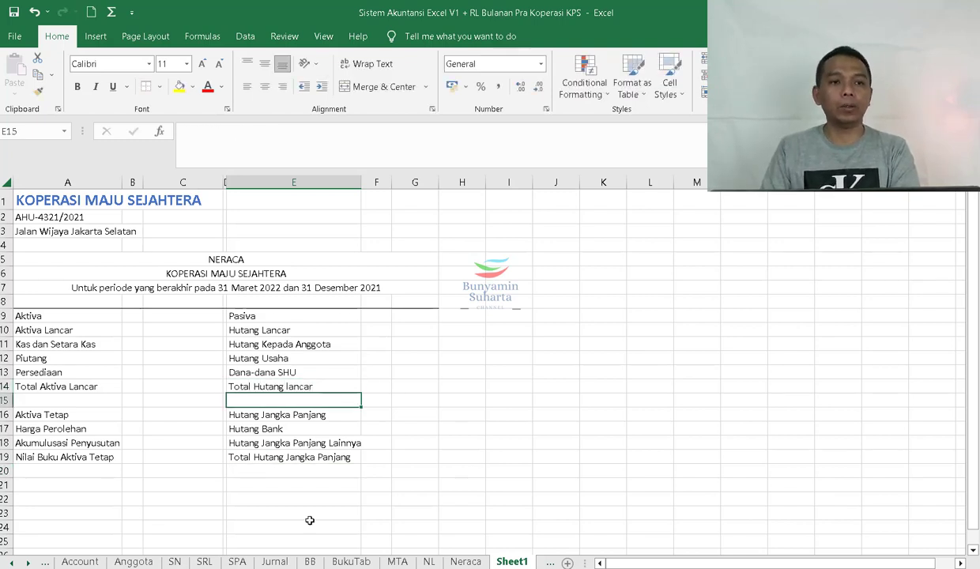
- Enter the section heading Ekuitas in cell E21, leaving cell E20 blank above it
left_click(256, 481)
type("Eku")
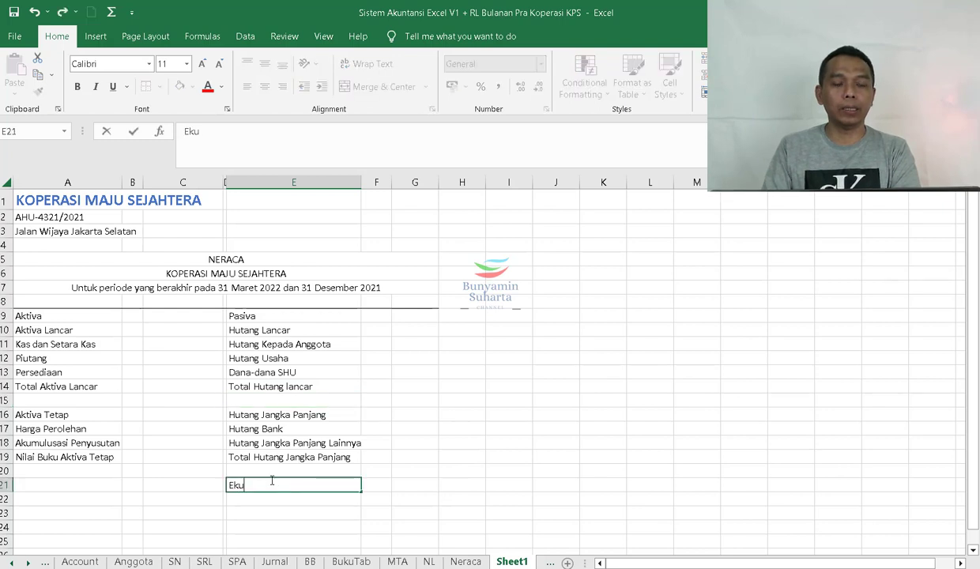
type("itas")
key("Return")
- Enter the labels Simpanan Pokok in cell E22 and Simpanan Wajib in cell E23 under the Ekuitas heading
type("Simpa")
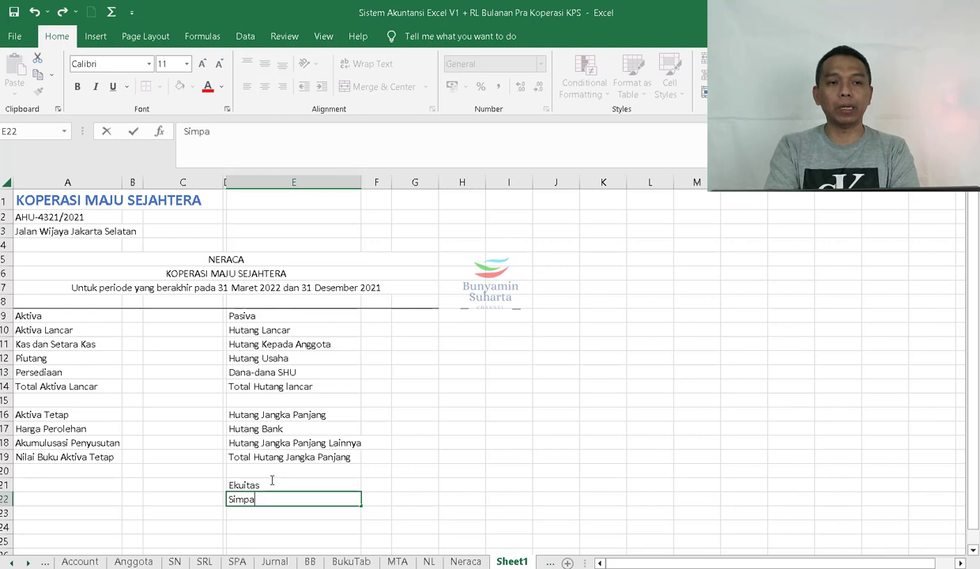
type("nan Pokok")
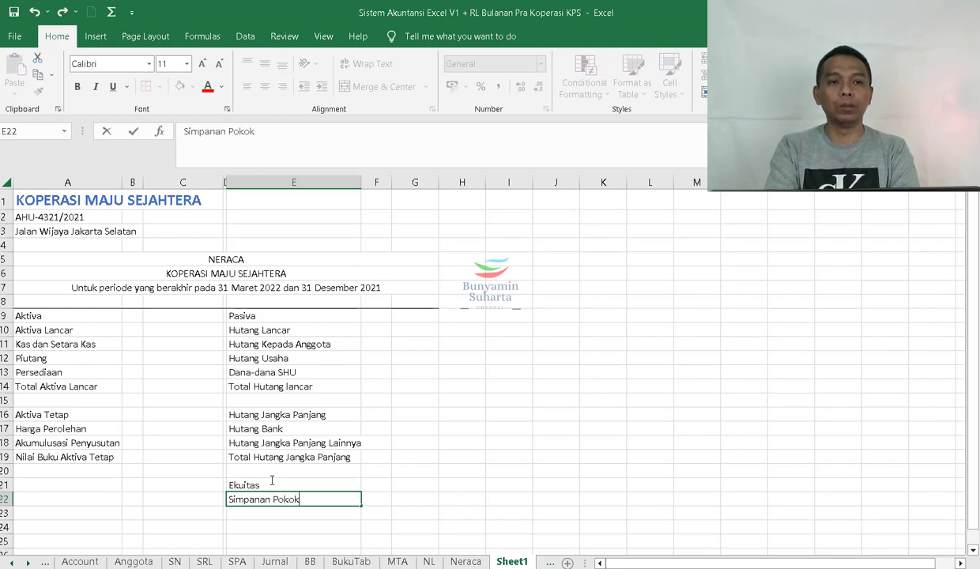
key("Return")
type("Simpanan W")
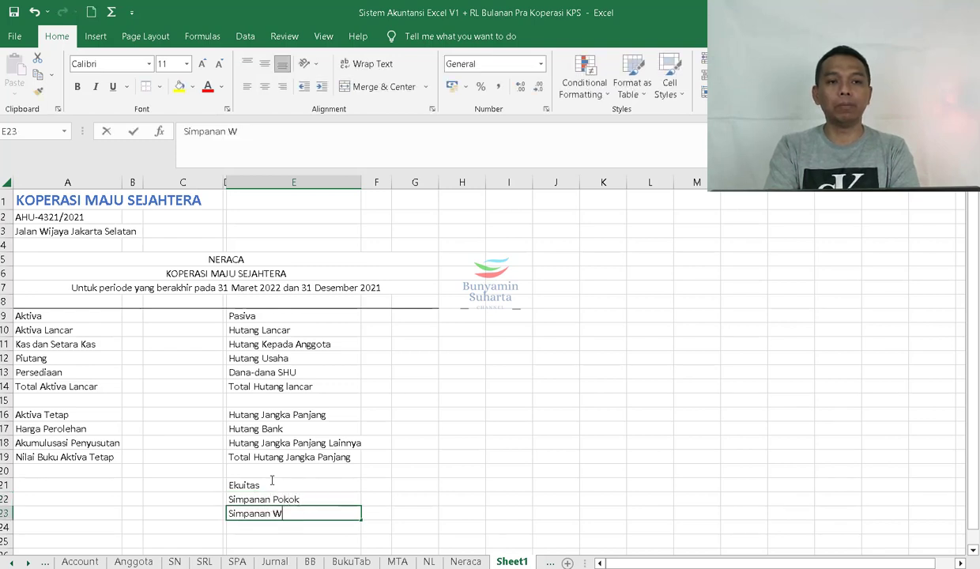
type("aji")
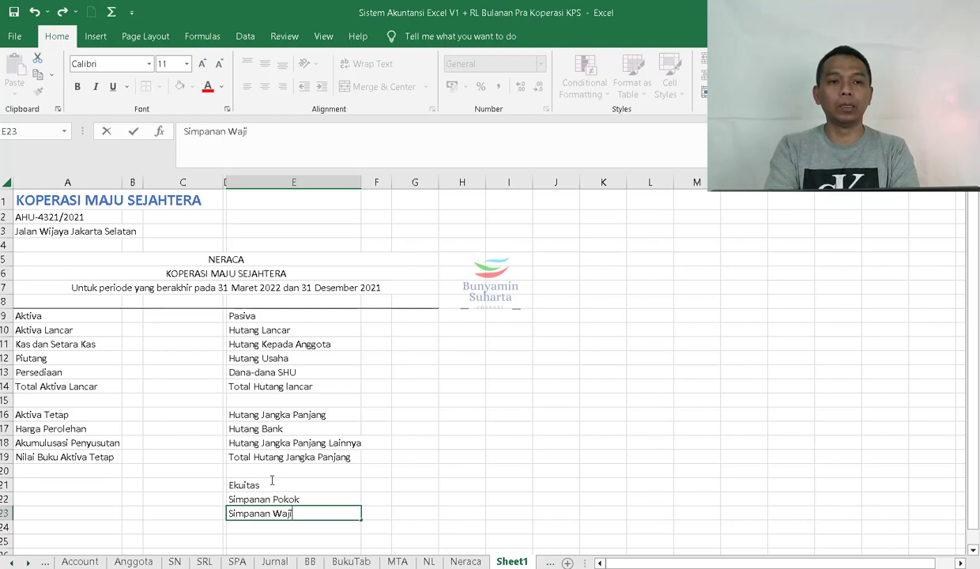
type("b")
key("Return")
- Enter the labels Hibah in cell E24 and Cadangan in cell E25
type("Hiban")
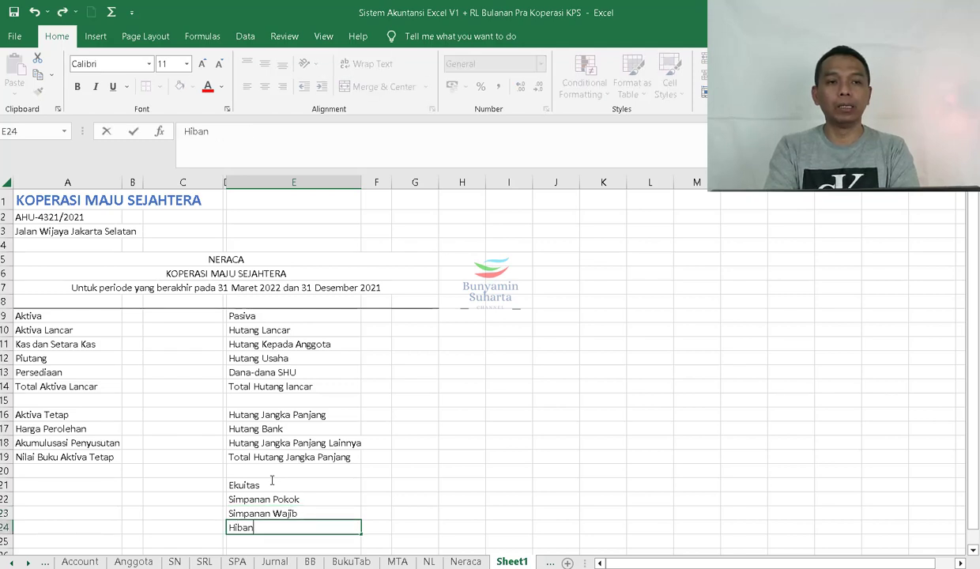
key("BackSpace")
type("h")
key("Return")
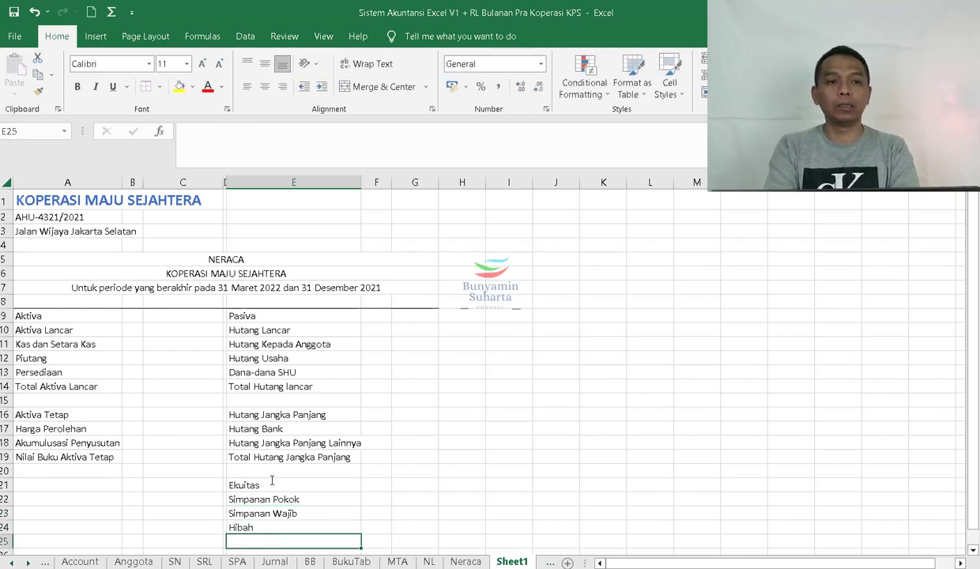
type("Cadangan")
key("Return")
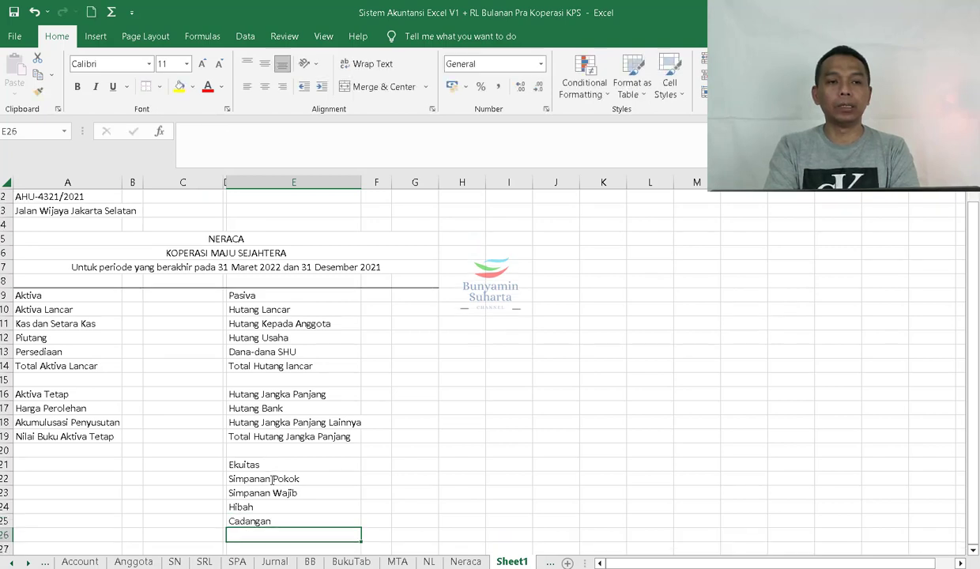
- Enter the label Laba Rugi Tahun Berjalan in cell E26 below Cadangan
type("Laba")
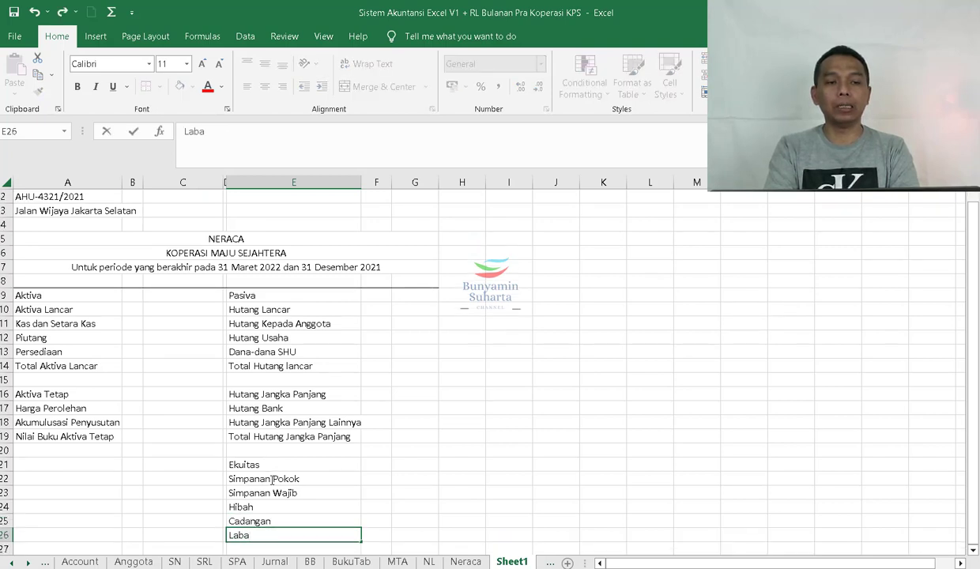
type(" Rugi")
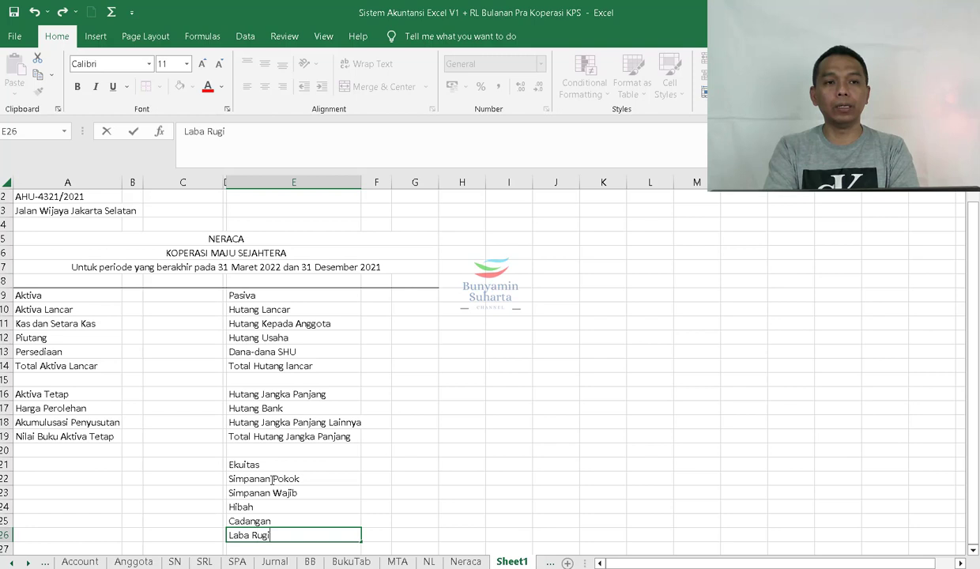
type(" Tahun Berjalan")
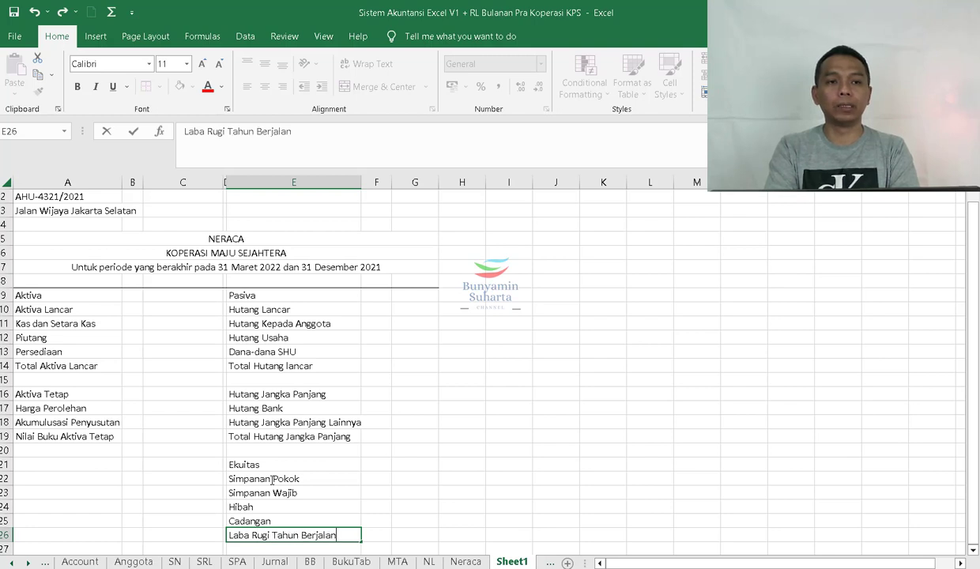
key("Return")
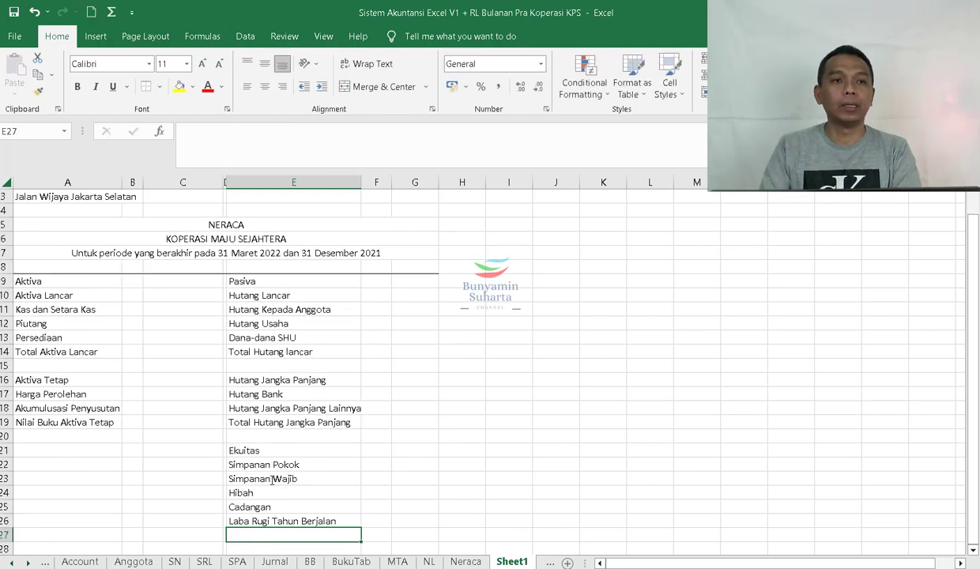
- Insert blank cells at A16:C16 seven times, shifting cells down so the Aktiva Tetap block starts in row 23
left_click(43, 379)
left_click_drag(170, 383, 181, 377)
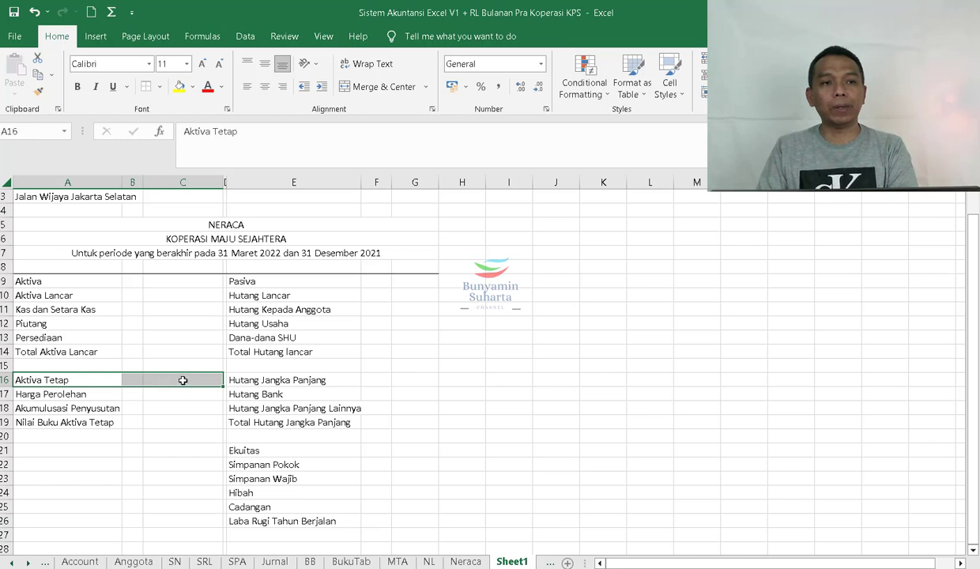
right_click(181, 377)
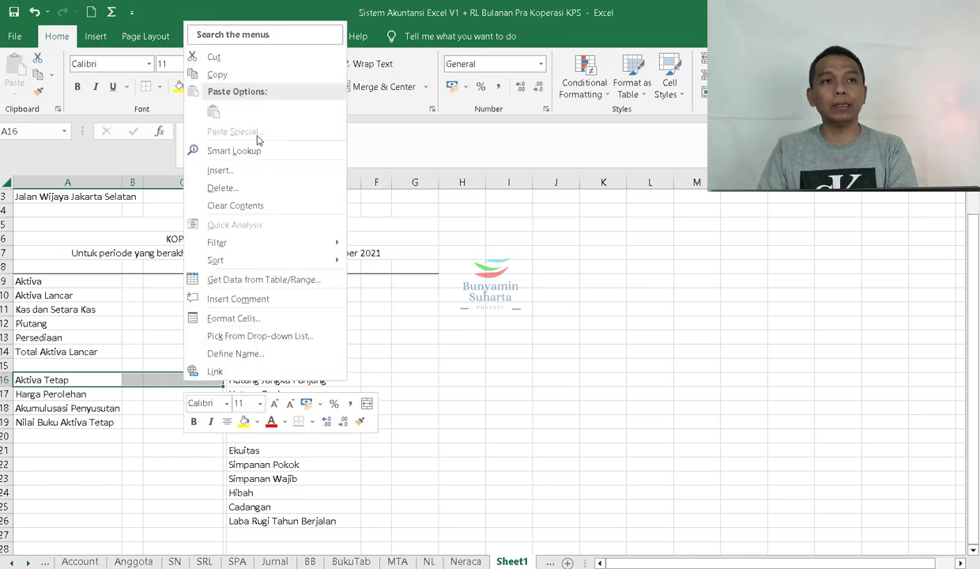
left_click(248, 171)
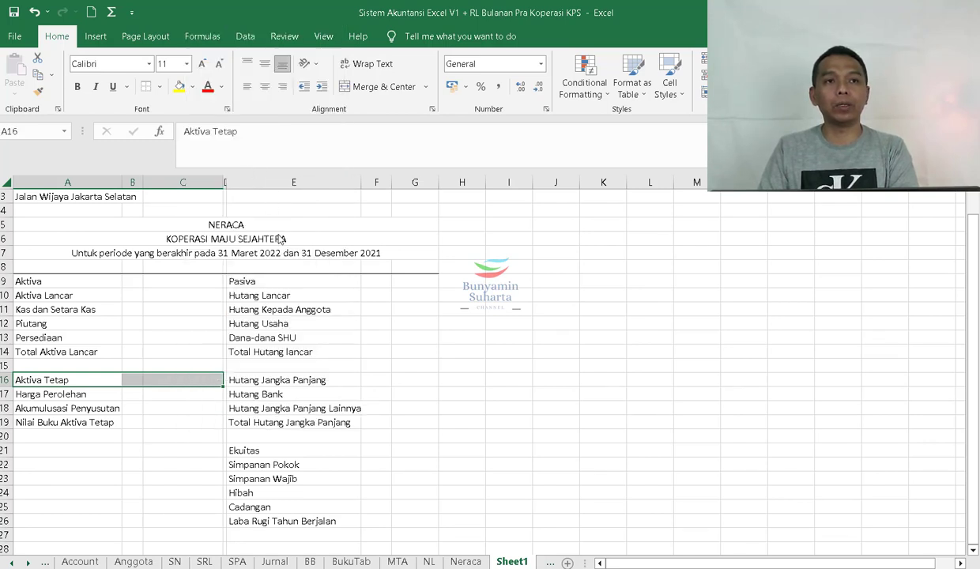
left_click(234, 182)
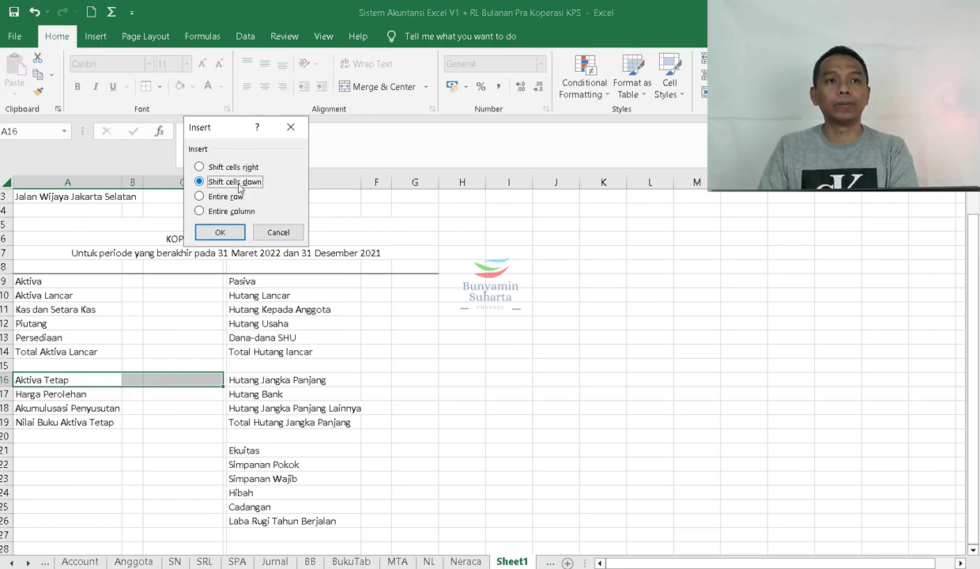
left_click(220, 232)
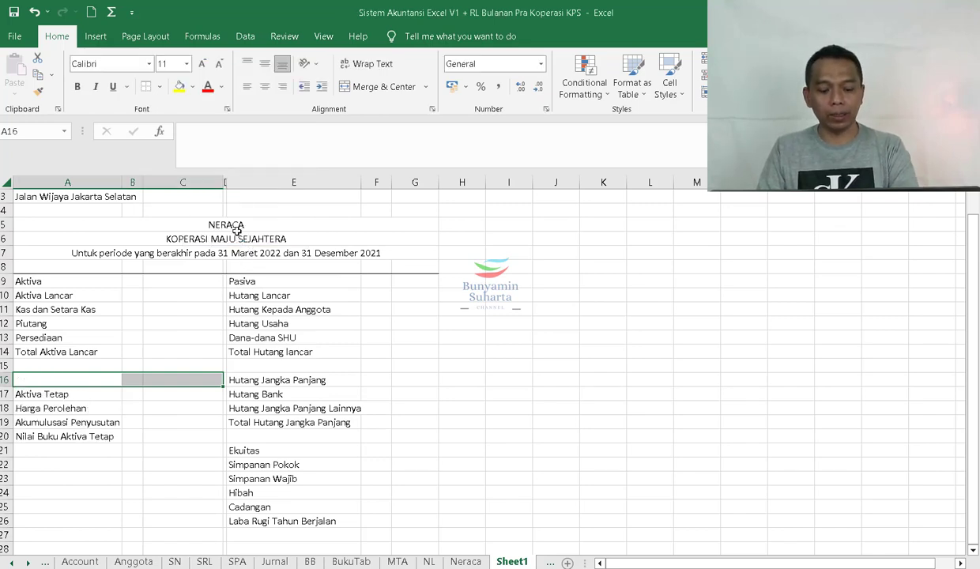
key("F4")
key("F4")
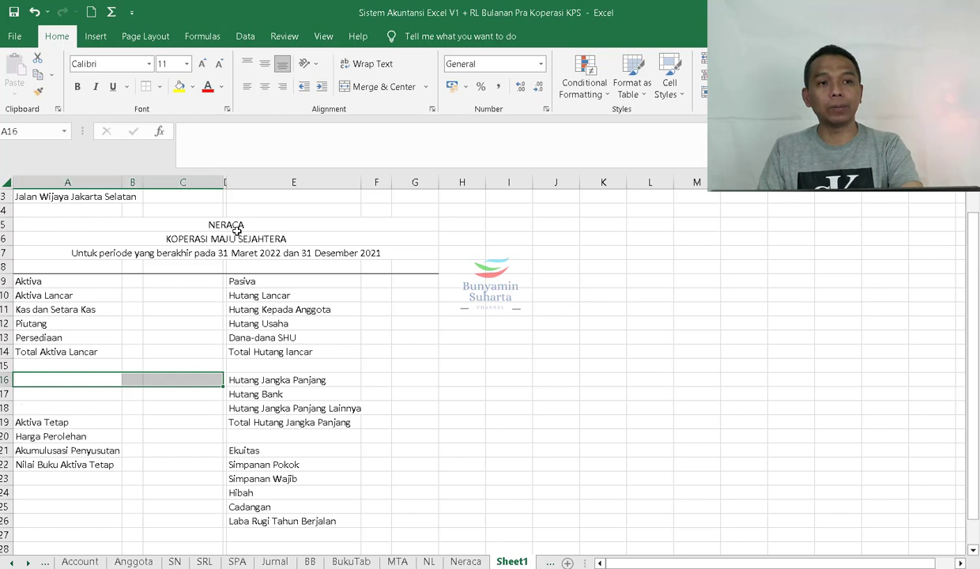
key("F4")
key("F4")
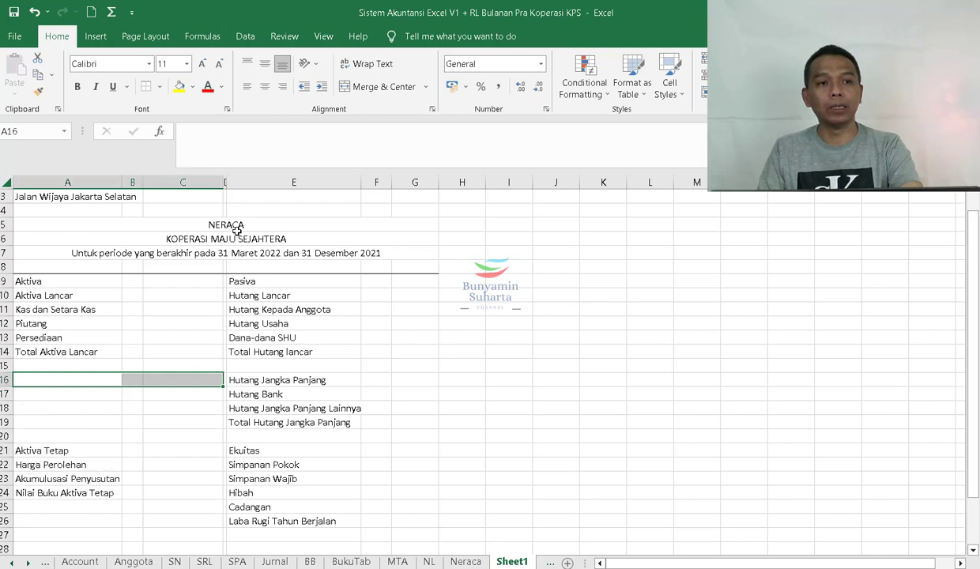
key("F4")
key("F4")
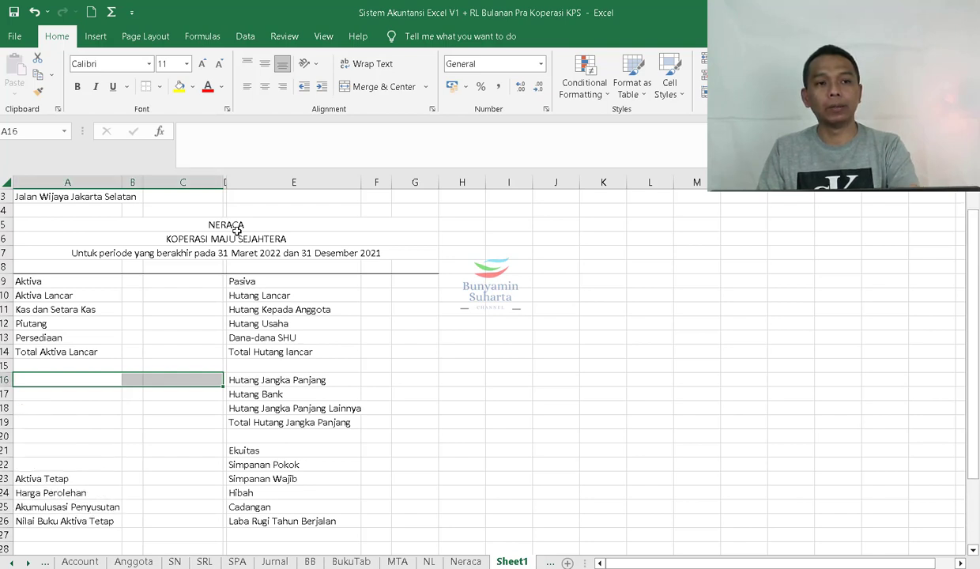
- Enter the label Total Ekuitas in cell E27 to close the equity section
left_click(337, 539)
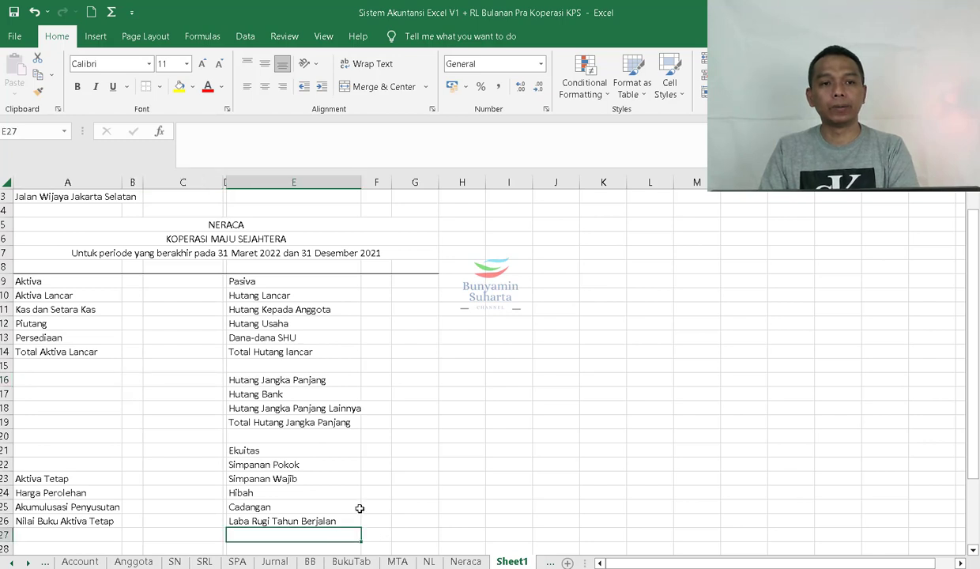
scroll(360, 506, "down", 1)
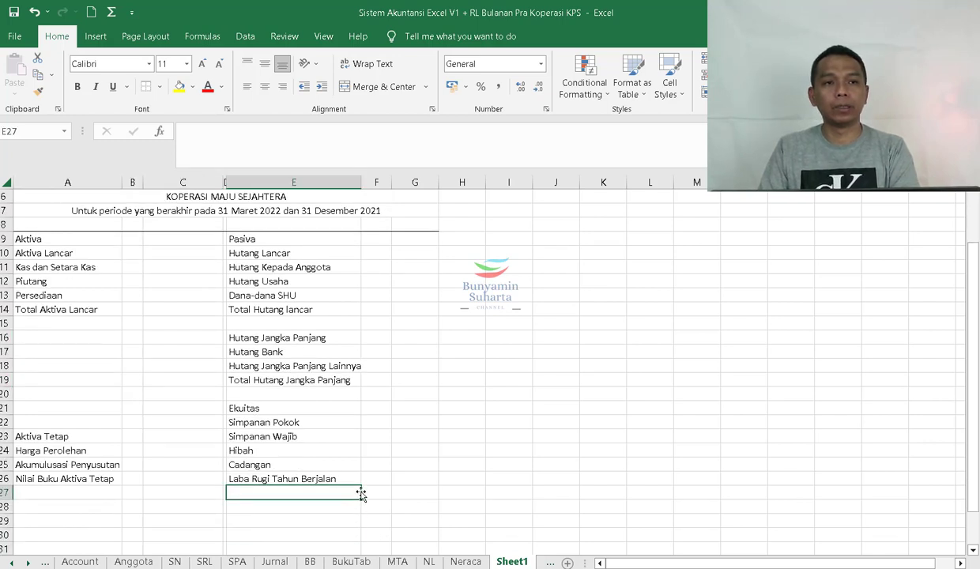
type("T")
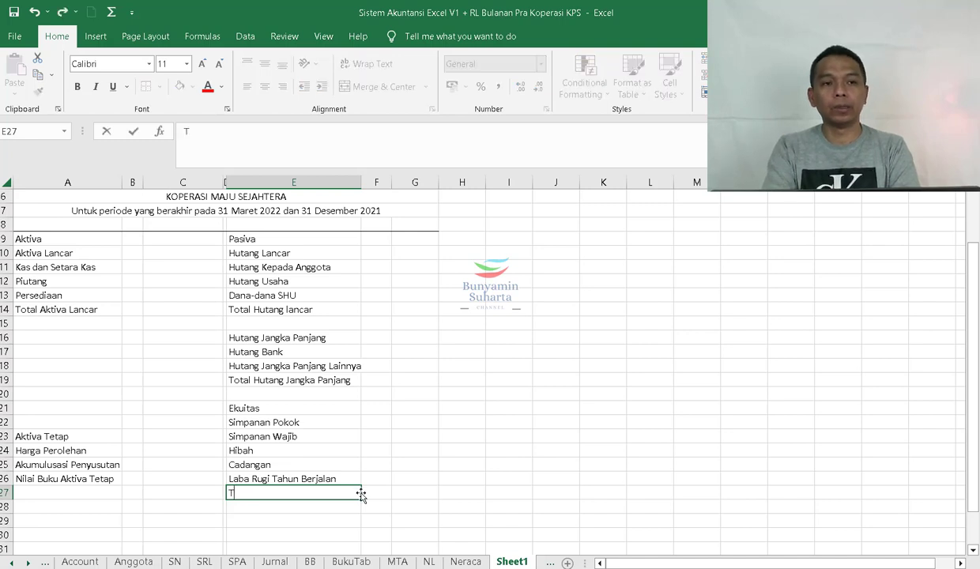
type("otal")
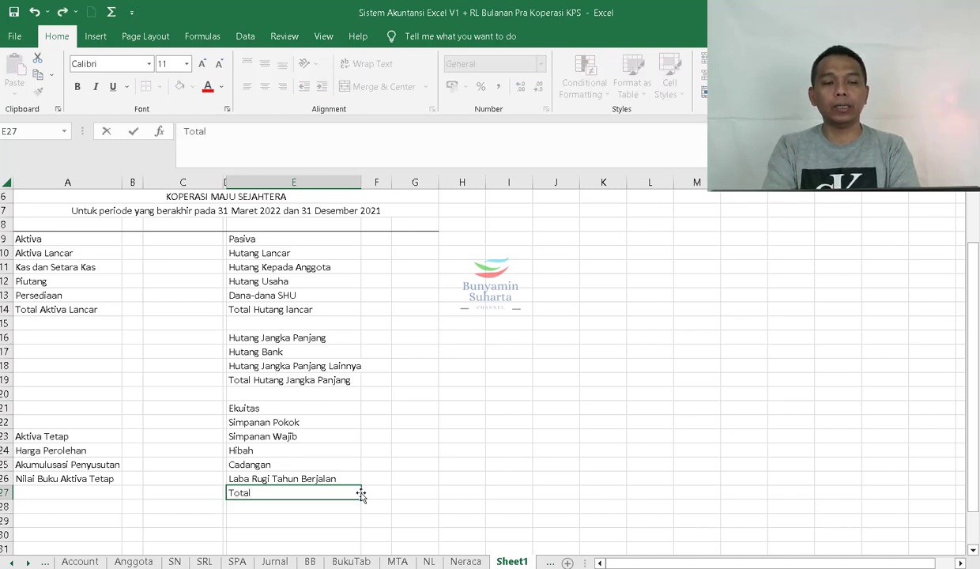
type(" E")
type("s")
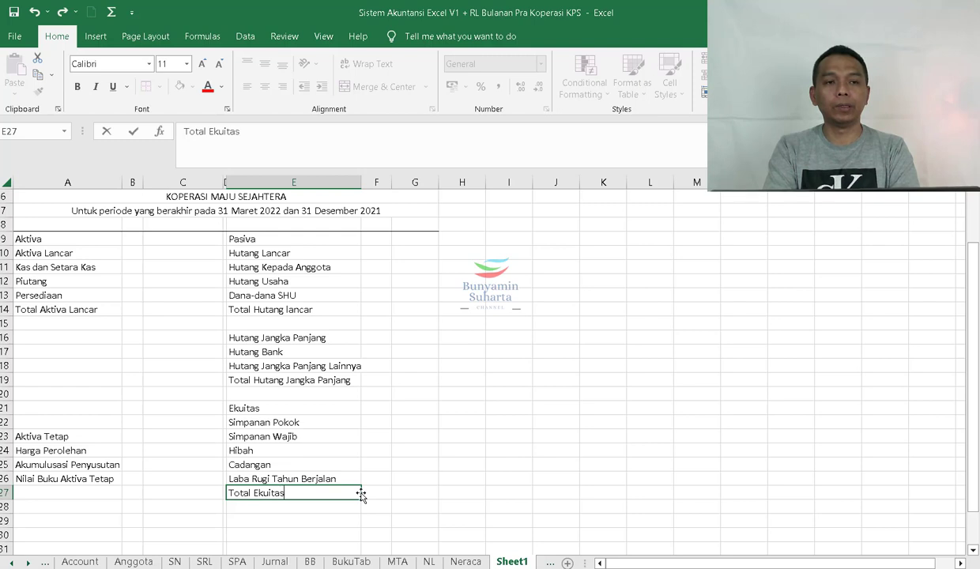
key("Return")
- Enter the label Total Pasiva in cell E29, leaving cell E28 blank above it
key("Return")
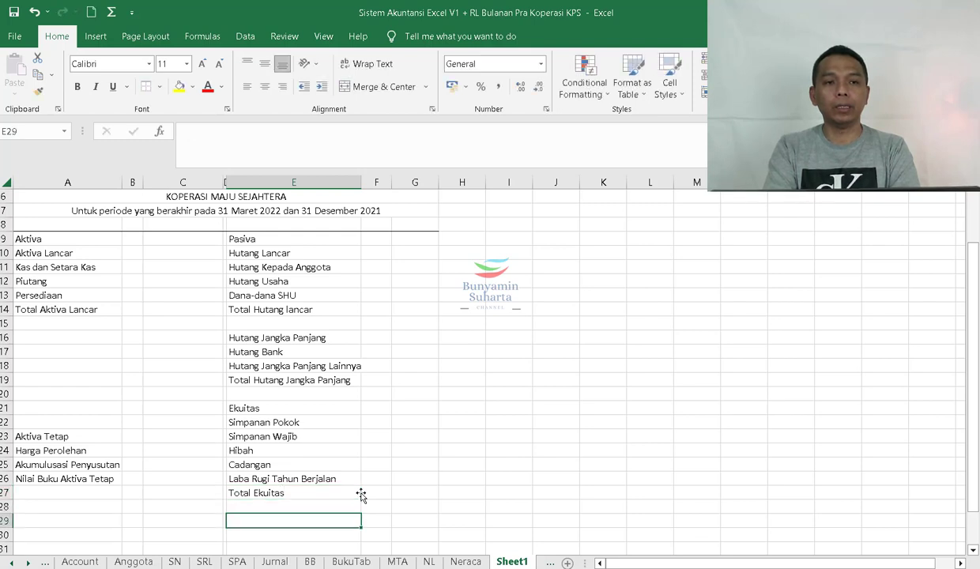
type("Total")
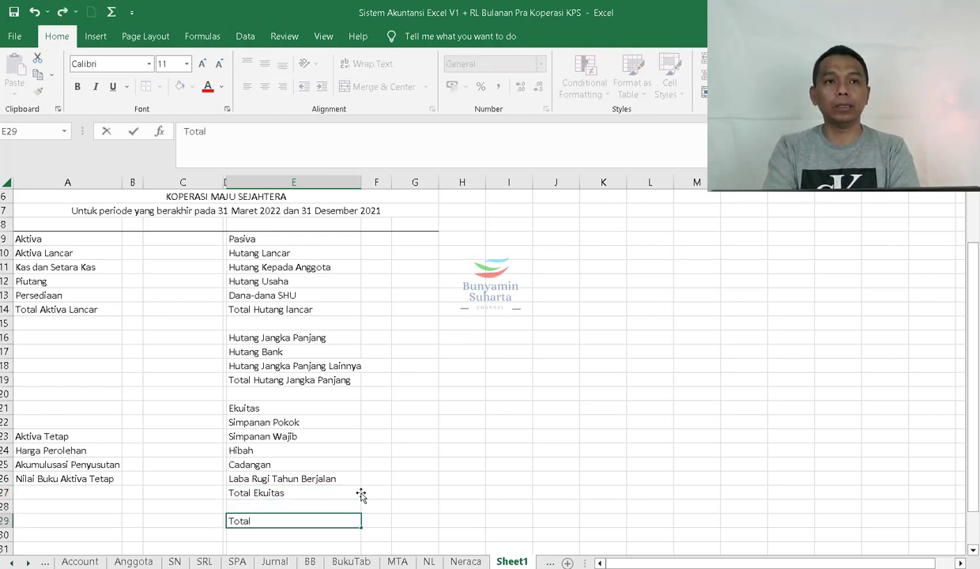
type(" Pasiva")
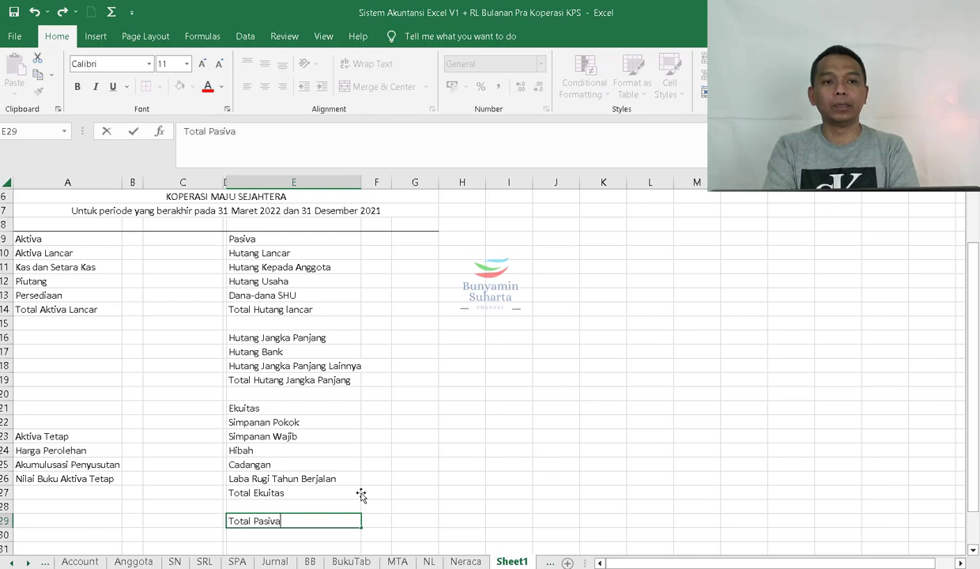
key("Return")
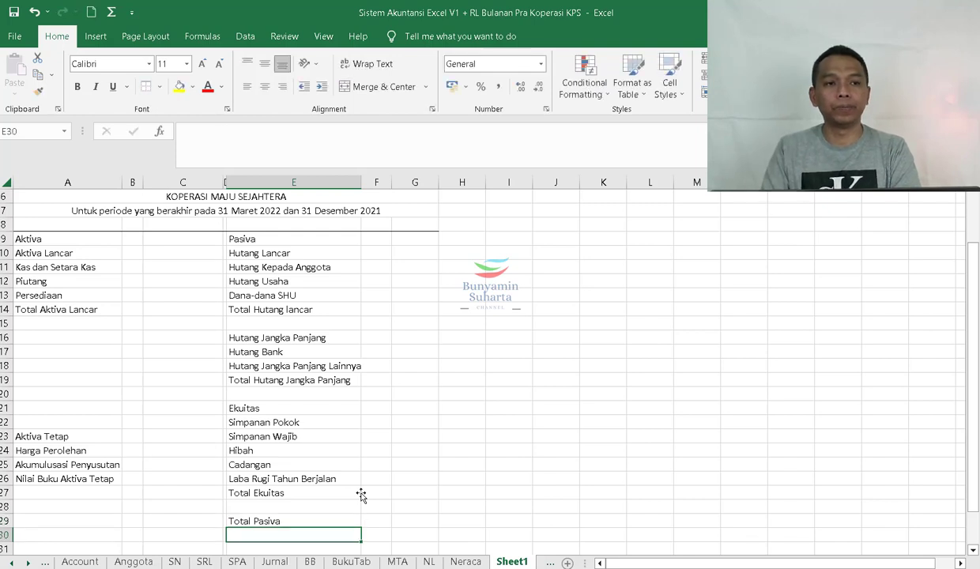
- Enter the label Total Aktiva in cell A29, level with Total Pasiva
left_click(96, 522)
type("Tot")
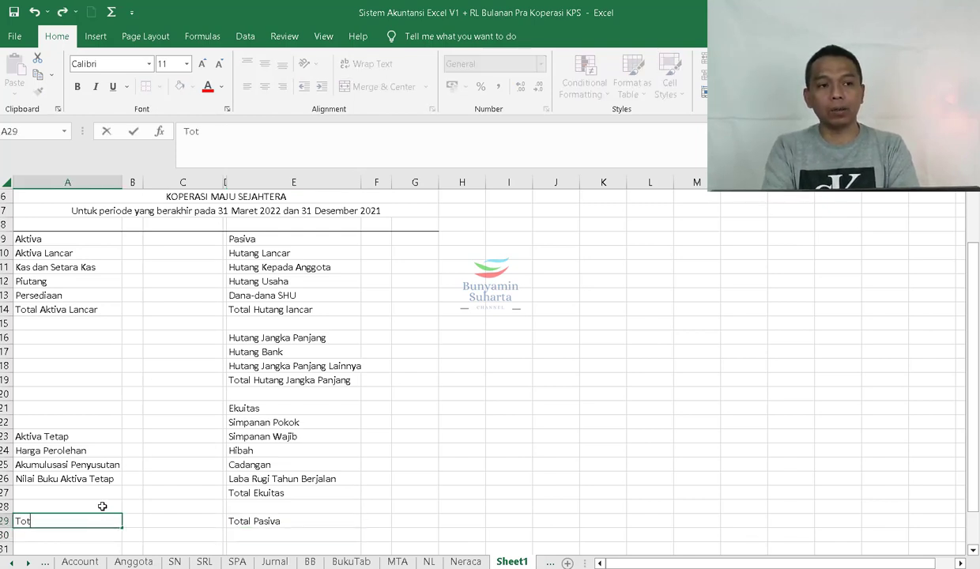
type("al Aktiva")
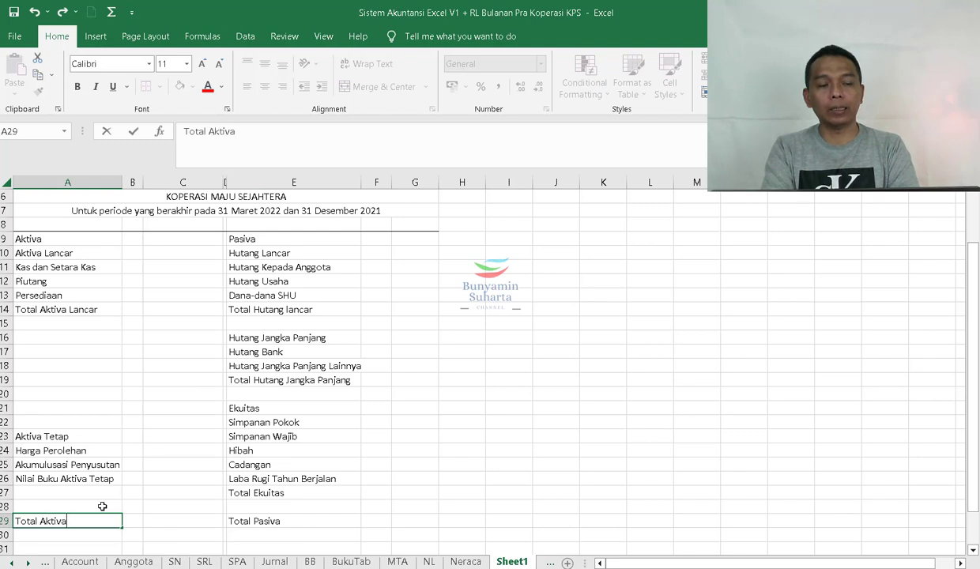
key("Return")
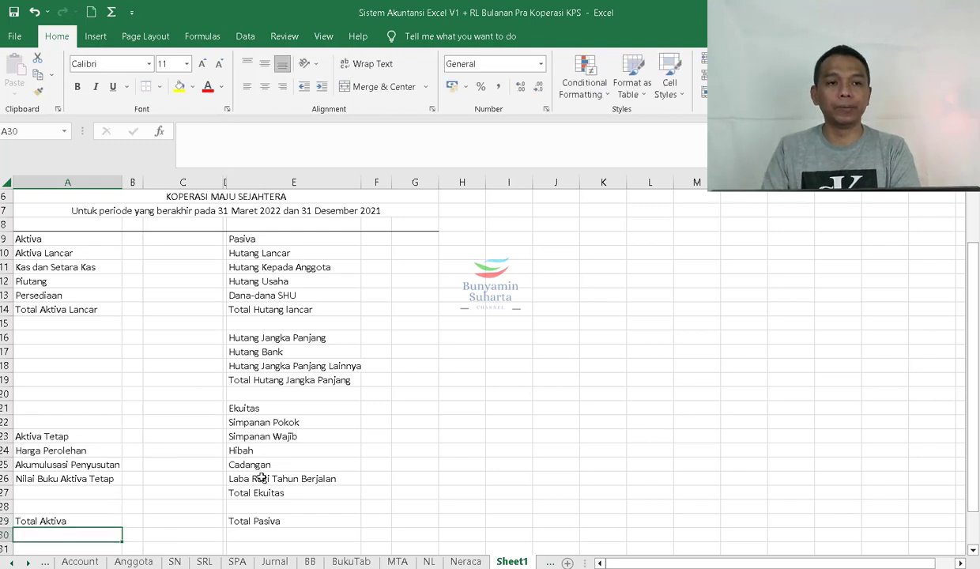
- Insert blank cells at A22:C22, shifting cells down so the Aktiva Tetap block ends level with Total Ekuitas
left_click(41, 411)
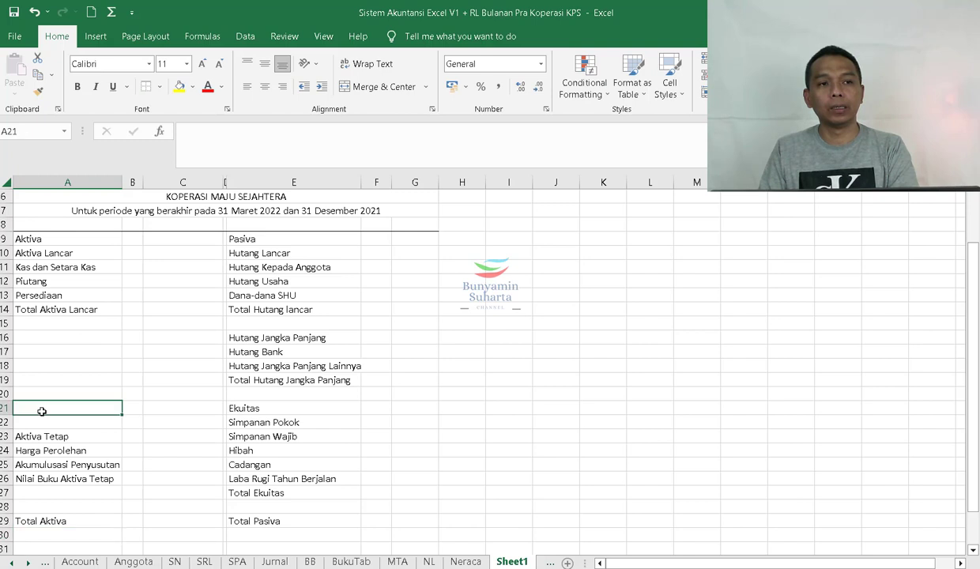
left_click(38, 424)
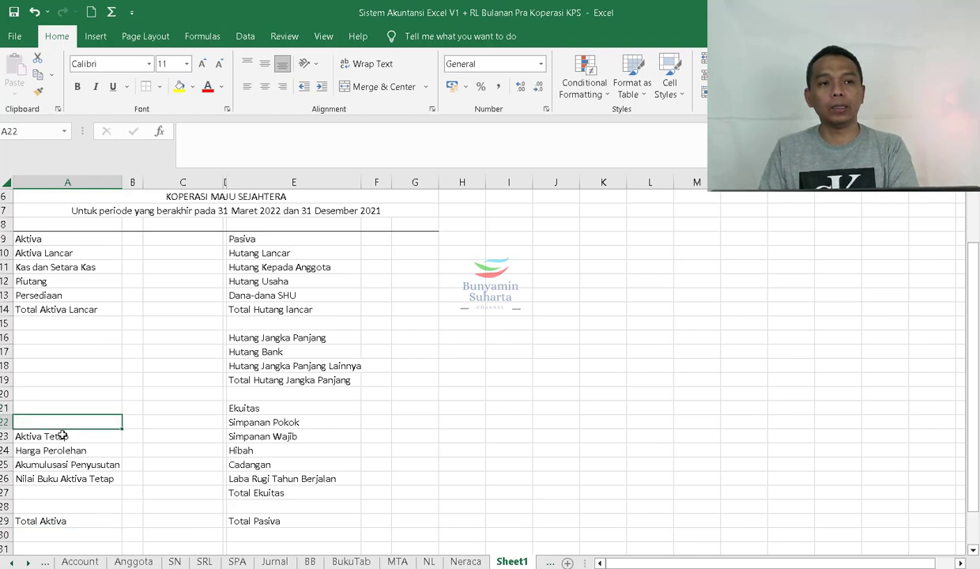
left_click_drag(75, 425, 169, 420)
right_click(168, 419)
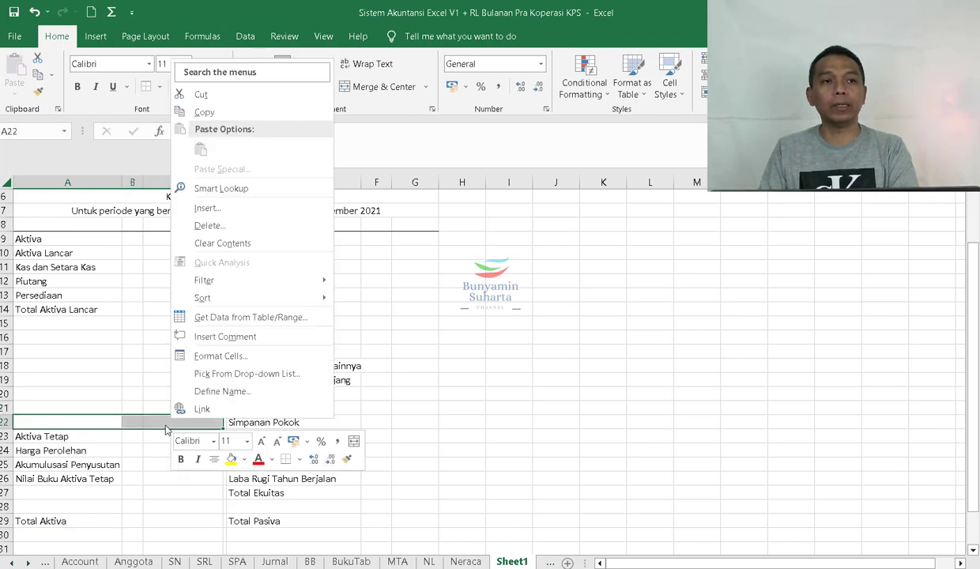
left_click(204, 209)
left_click(189, 215)
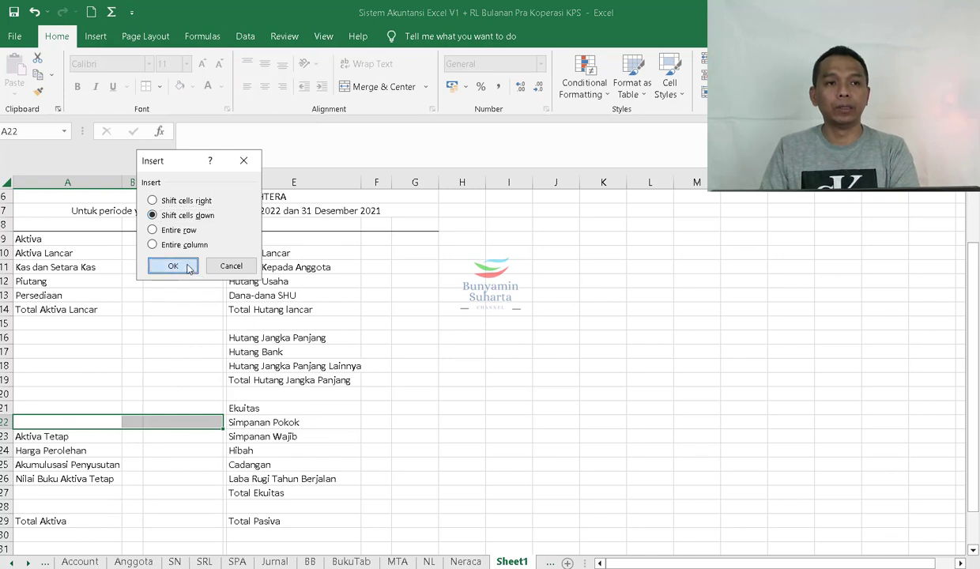
left_click(187, 269)
- Delete the blank cells A29:C29, shifting cells up so Total Aktiva sits level with Total Pasiva
left_click_drag(39, 523, 180, 519)
right_click(180, 519)
left_click(227, 330)
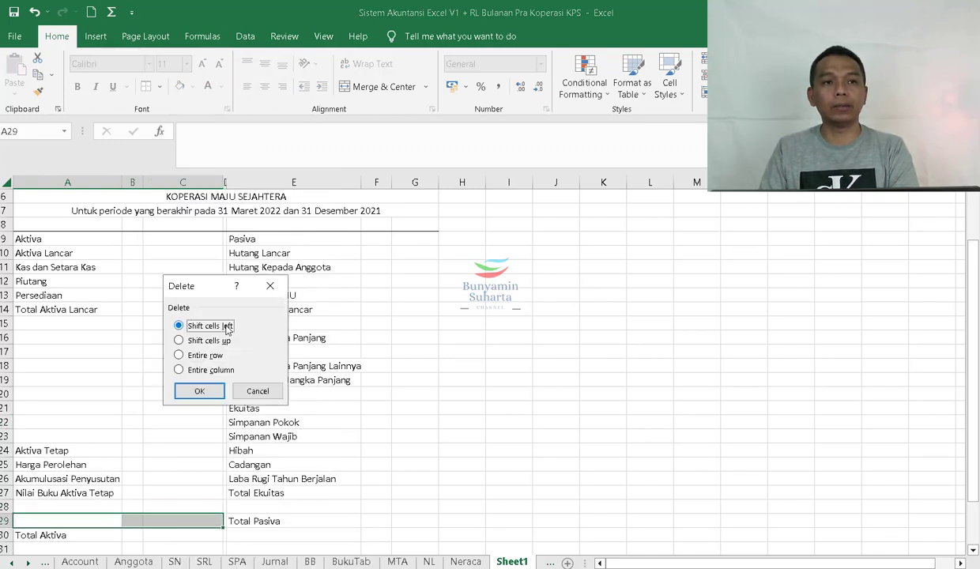
left_click(209, 340)
left_click(212, 391)
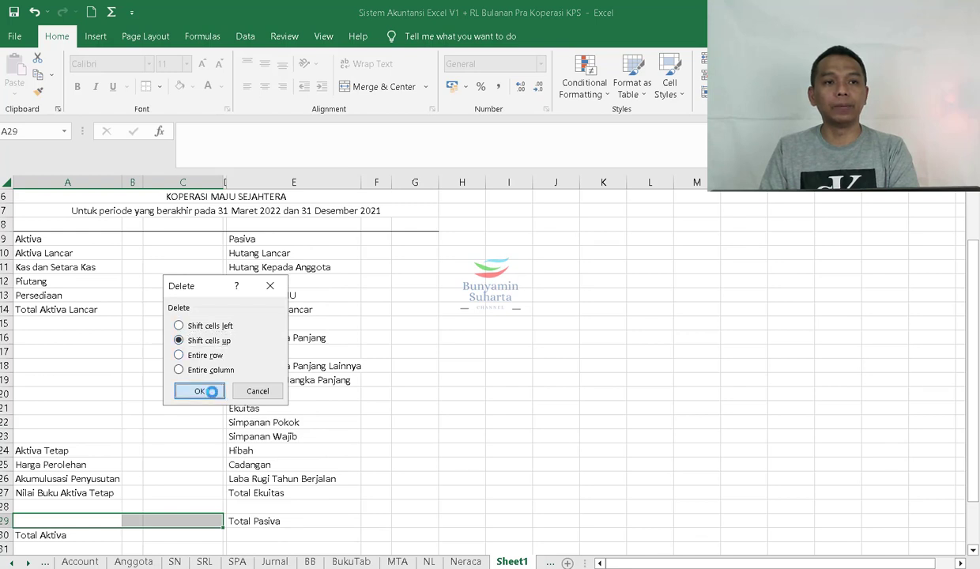
- Enter the formula =C25-C26 in cell C27 to calculate Nilai Buku Aktiva Tetap
left_click(190, 519)
left_click(187, 494)
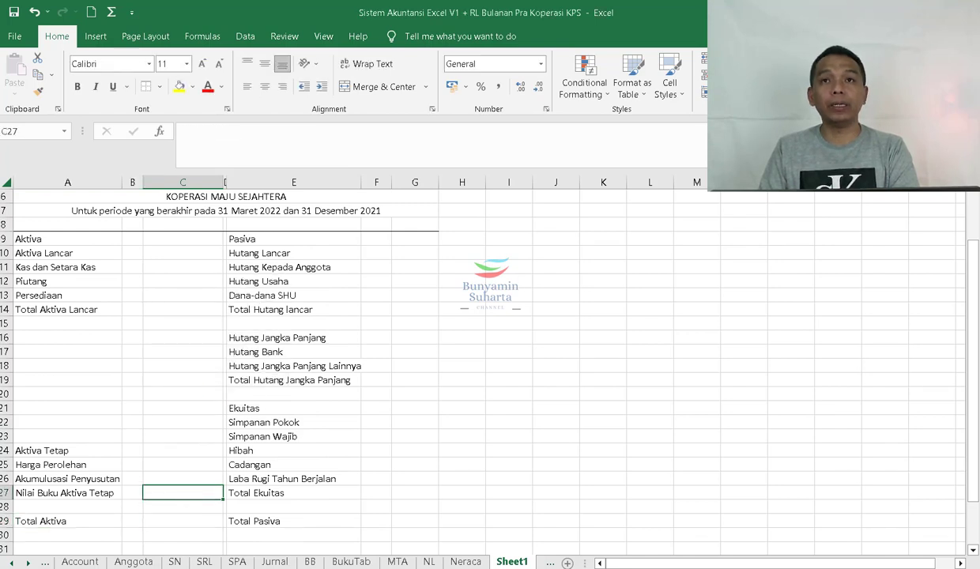
type("=")
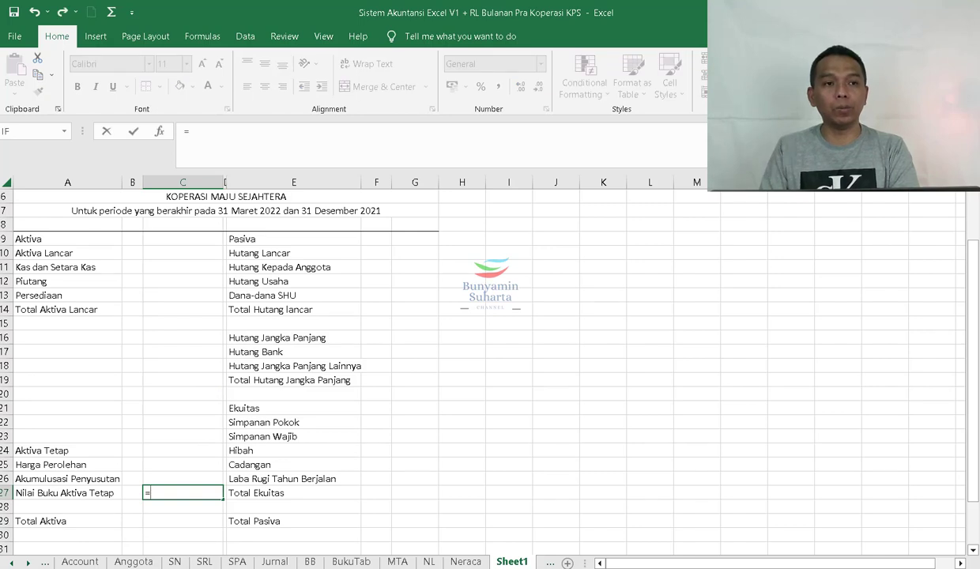
left_click(181, 467)
type("0")
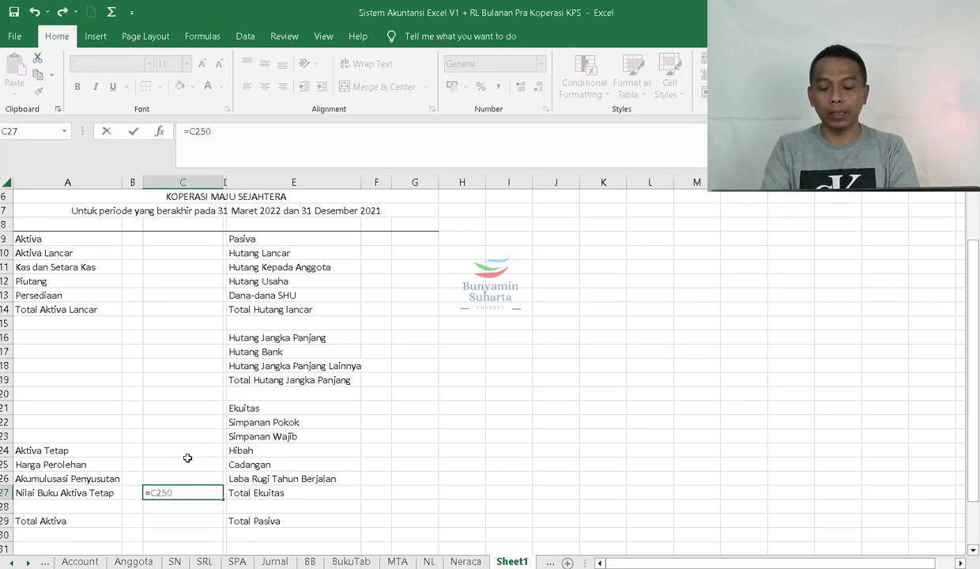
key("BackSpace")
type("-")
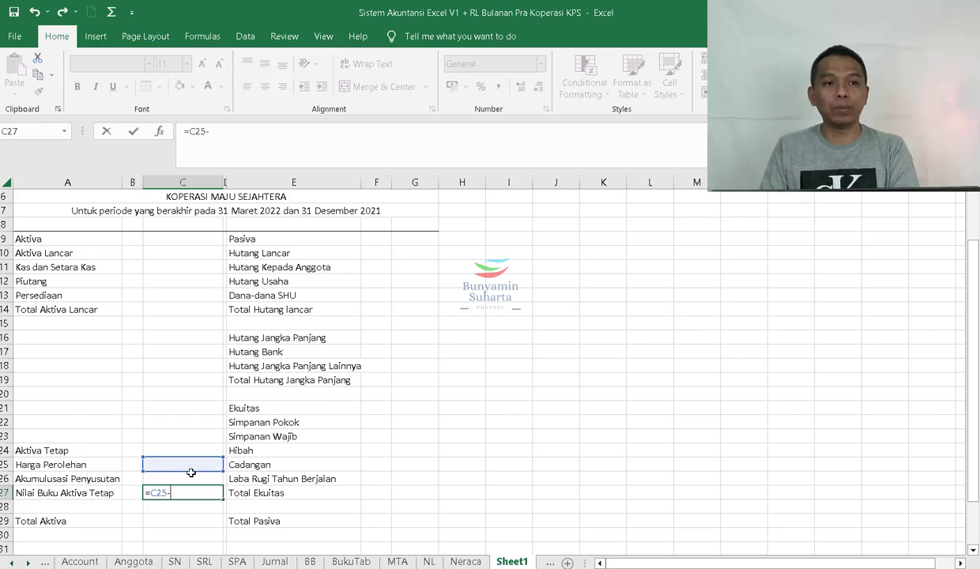
left_click(188, 475)
key("Return")
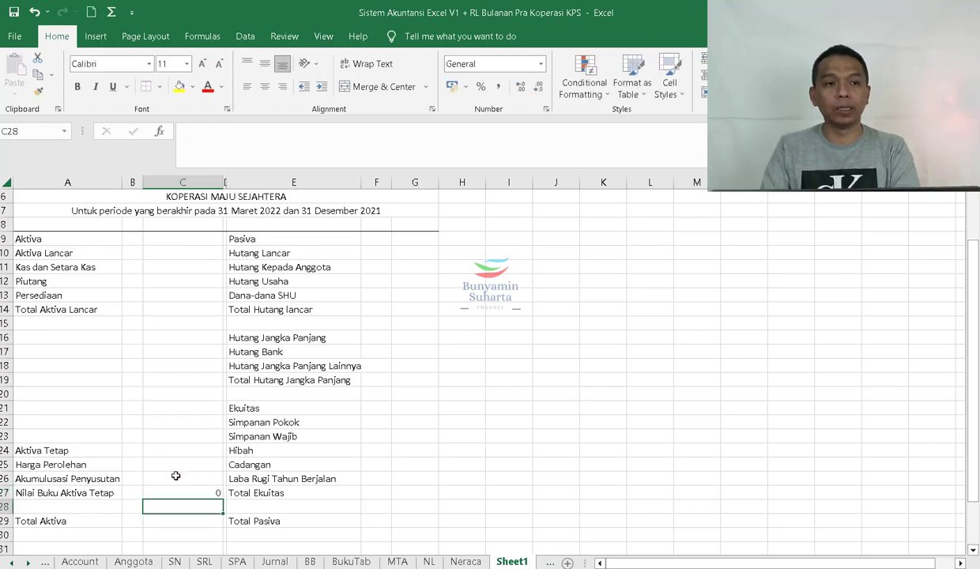
- Enter a SUM formula over C11:C13 in cell C14 for Total Aktiva Lancar
left_click(200, 520)
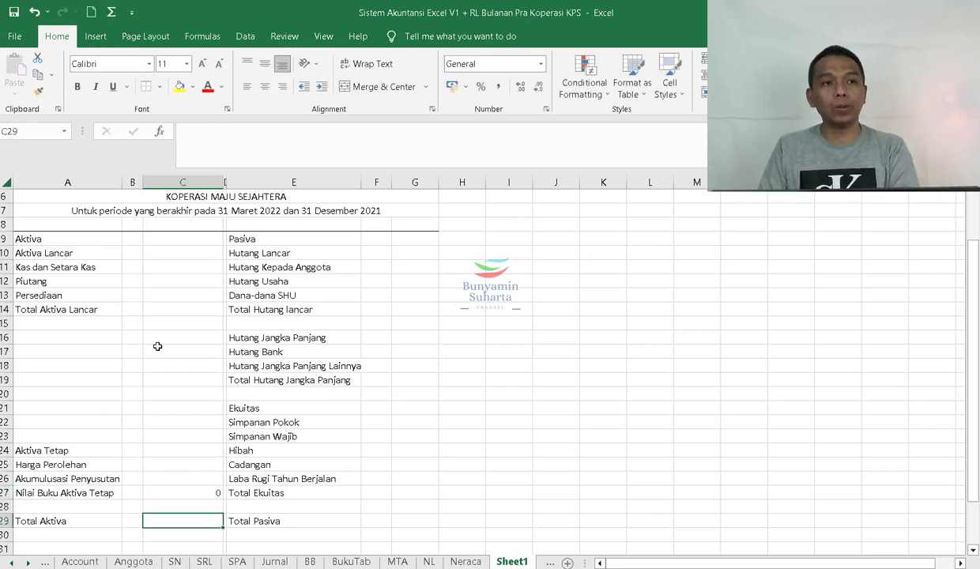
left_click(158, 311)
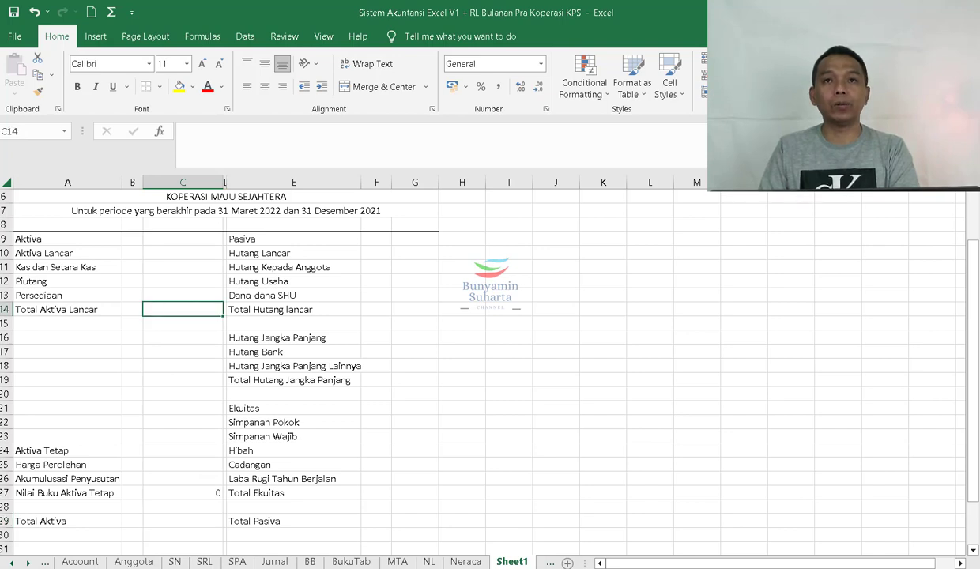
type("=SUM()")
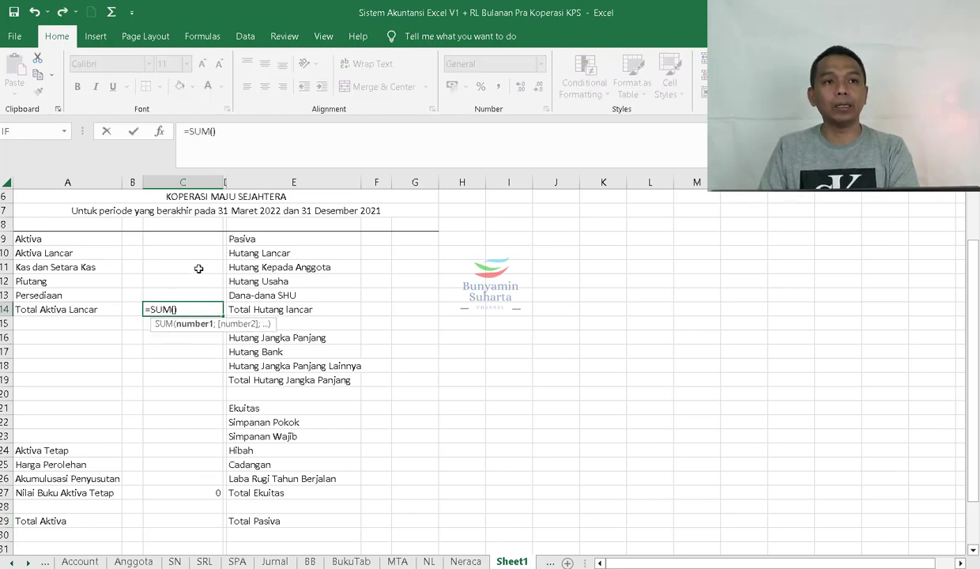
left_click_drag(199, 268, 190, 290)
key("Return")
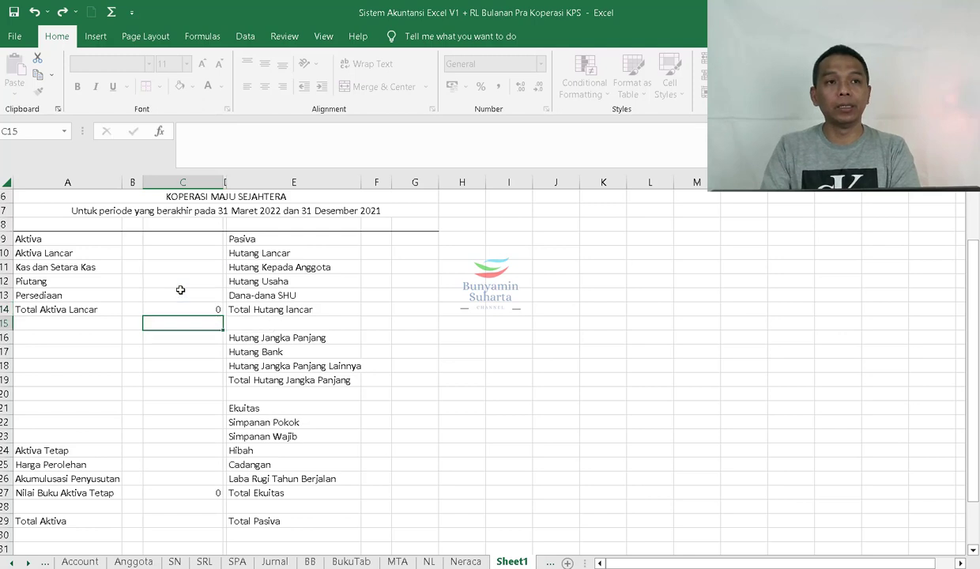
- Enter the formula =C27+C14 in cell C29 to calculate Total Aktiva
left_click(206, 519)
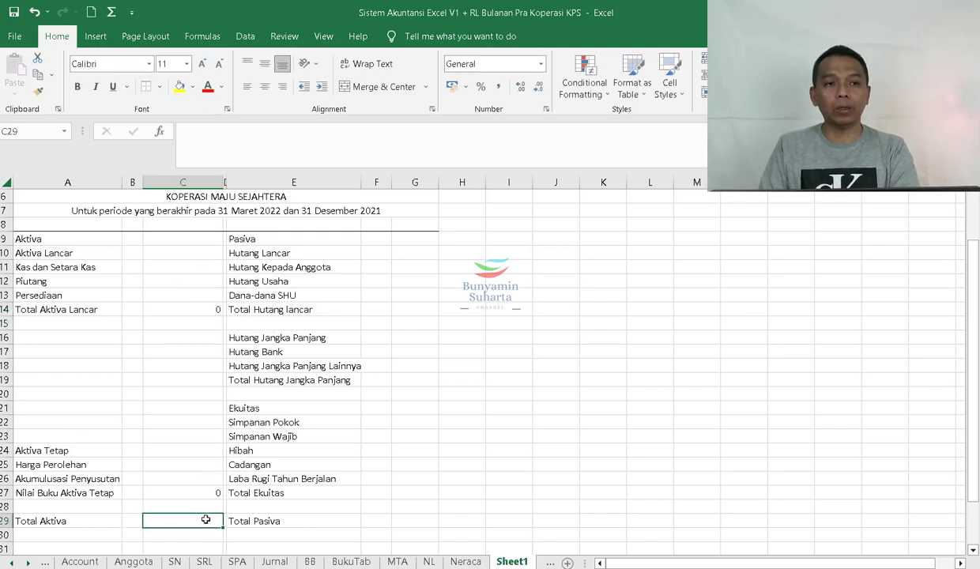
type("=")
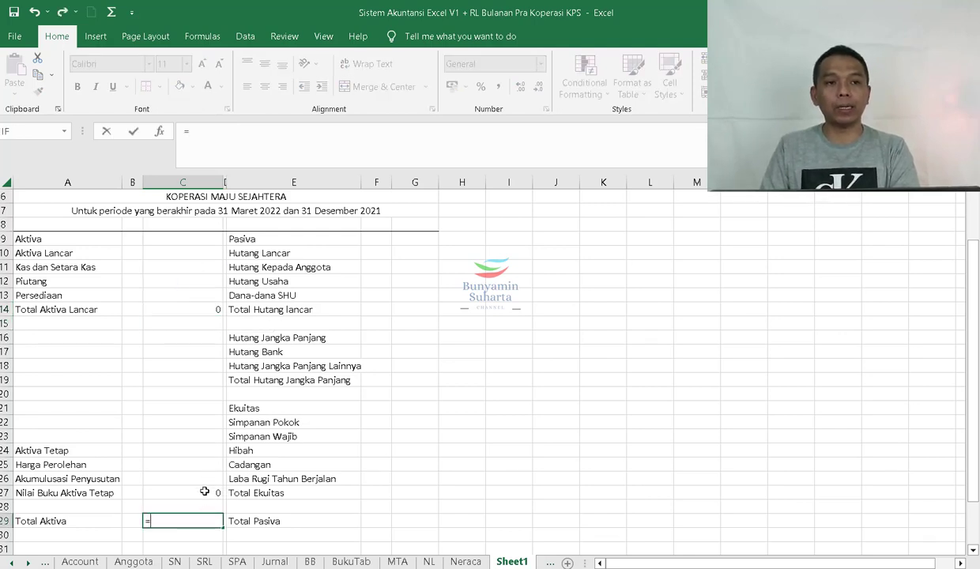
left_click(202, 491)
type("+")
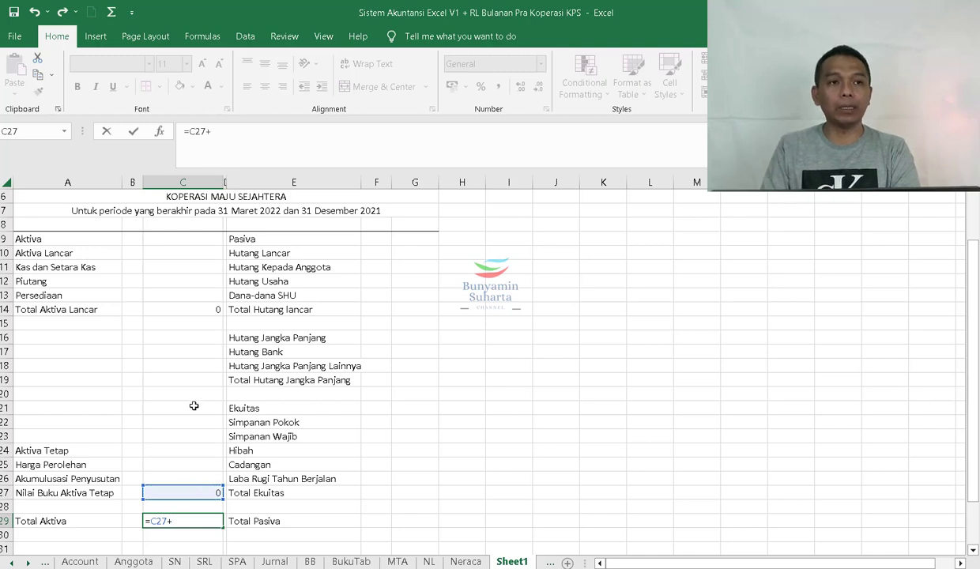
left_click(204, 311)
key("Return")
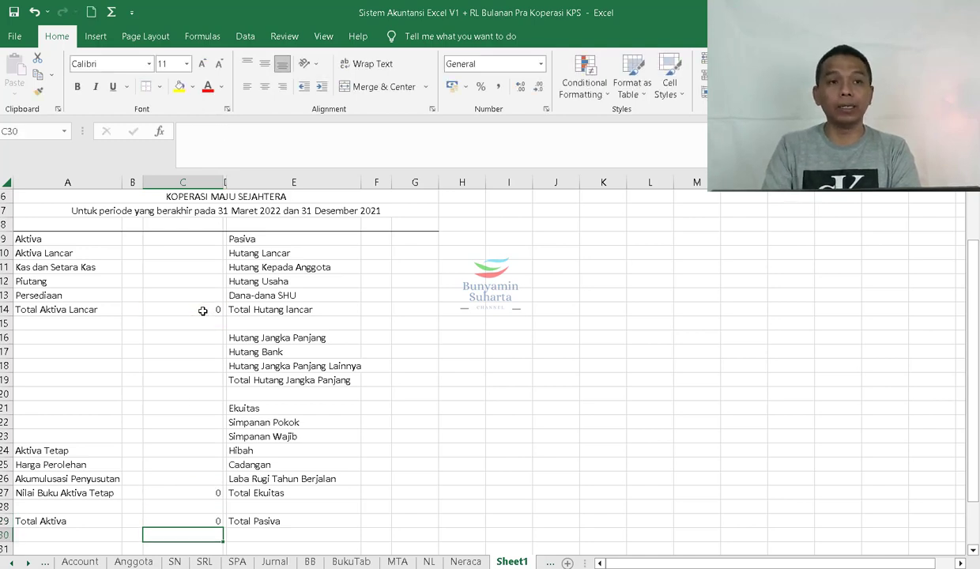
- Try to calculate Total Hutang Lancar in cell G14 with the formula =SUM(G11:G14)
left_click(414, 309)
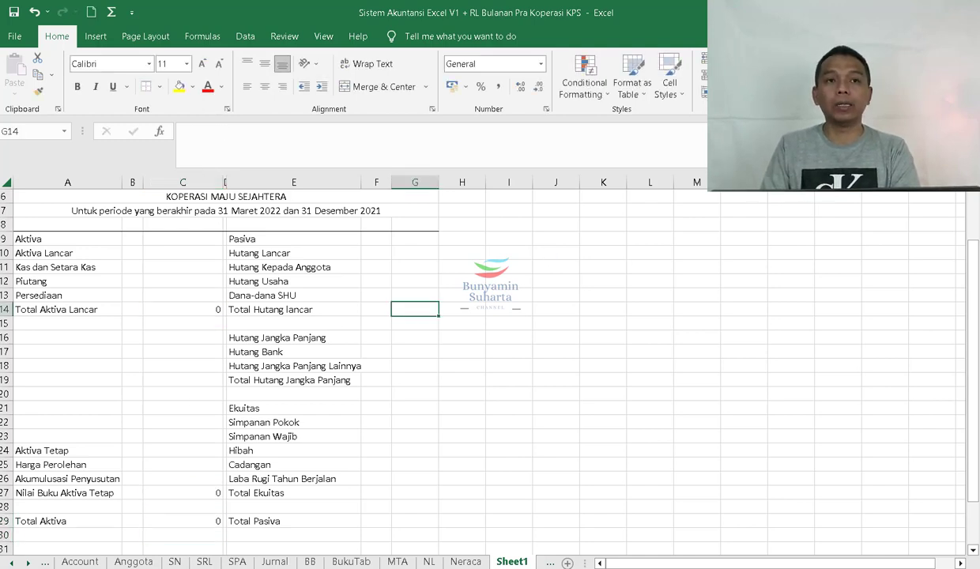
key("alt+equal")
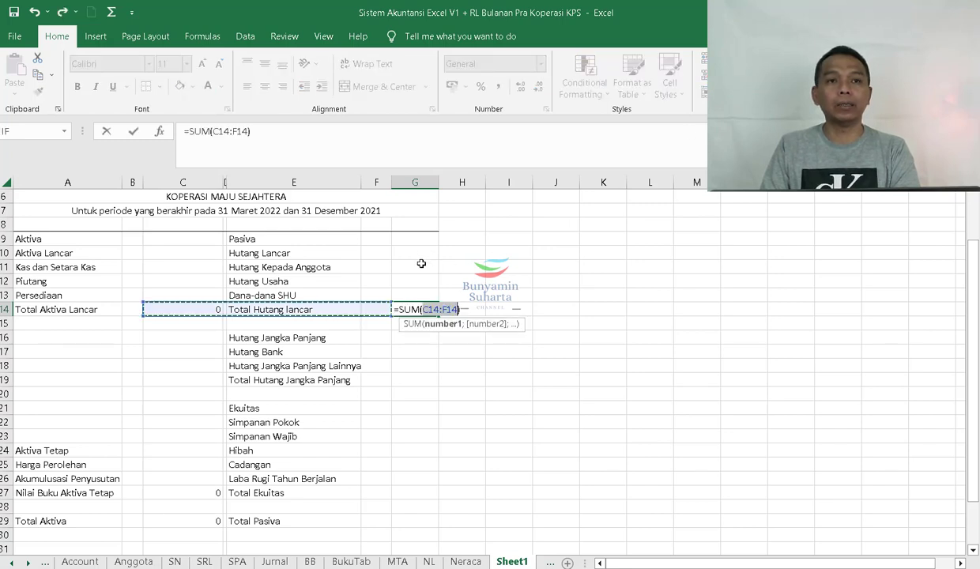
left_click_drag(421, 263, 417, 308)
key("Return")
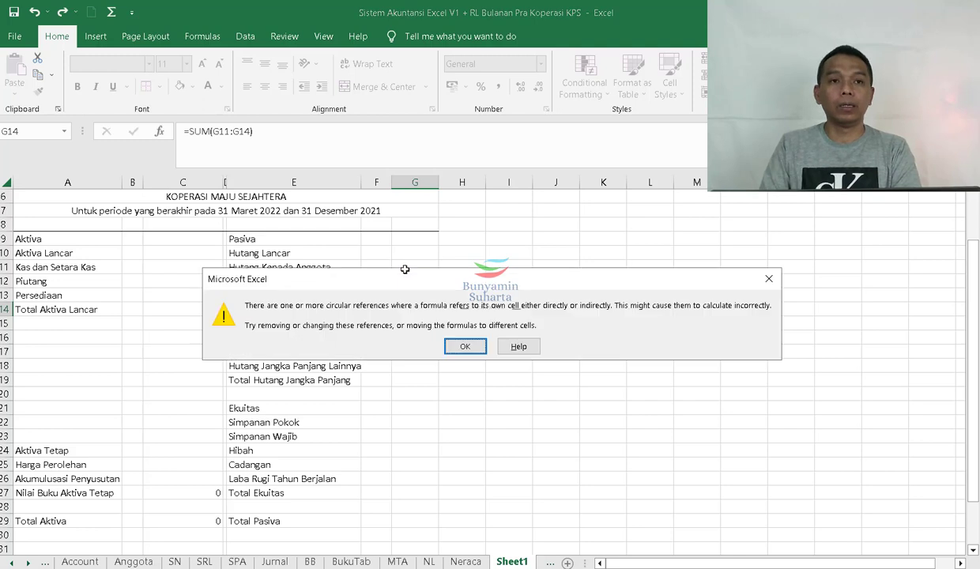
left_click(465, 346)
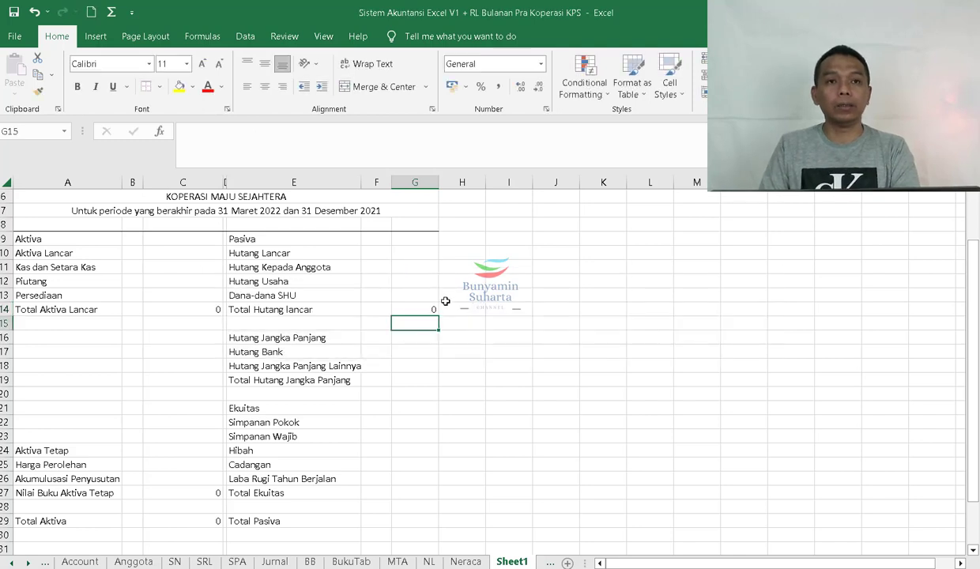
- Replace the Total Hutang Lancar formula in cell G14 with =SUM(G11:G13)
left_click(415, 307)
key("alt+equal")
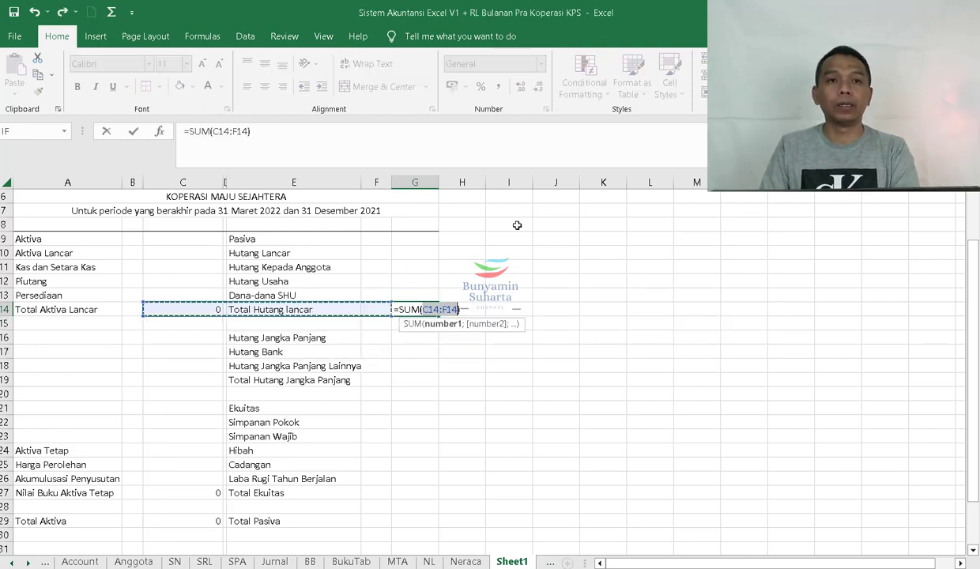
left_click_drag(421, 293, 431, 264)
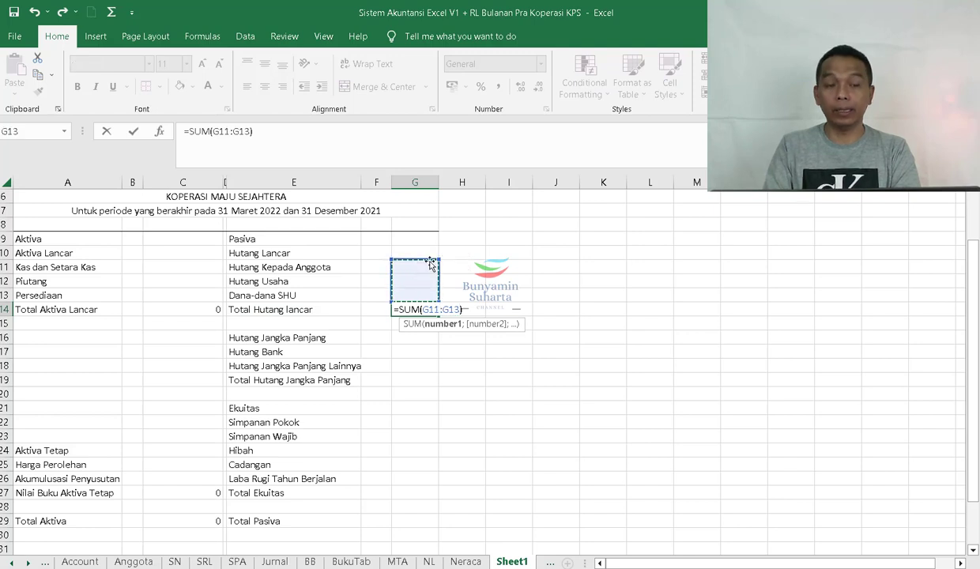
key("Return")
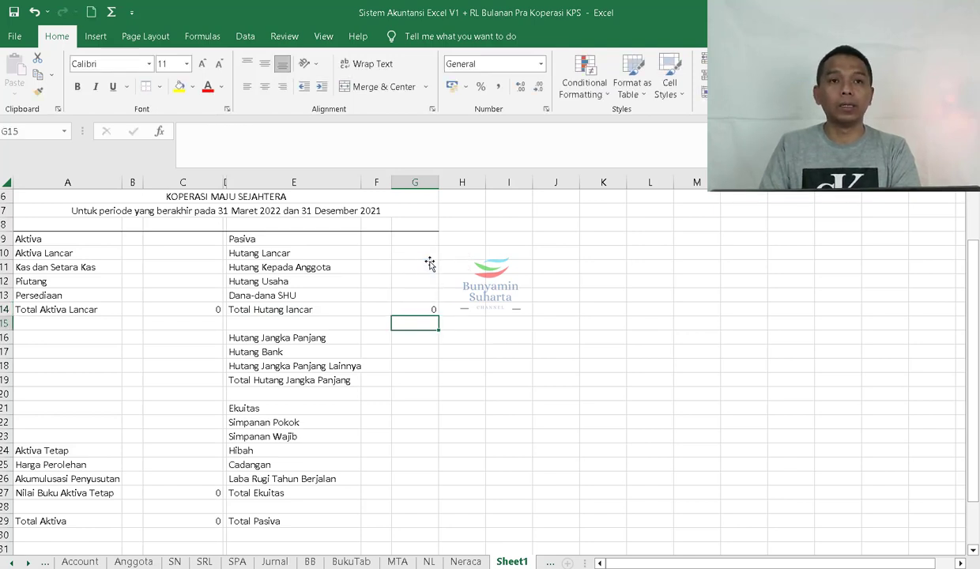
- Enter a SUM formula in cell G19 to total the Hutang Jangka Panjang items above it
left_click(423, 379)
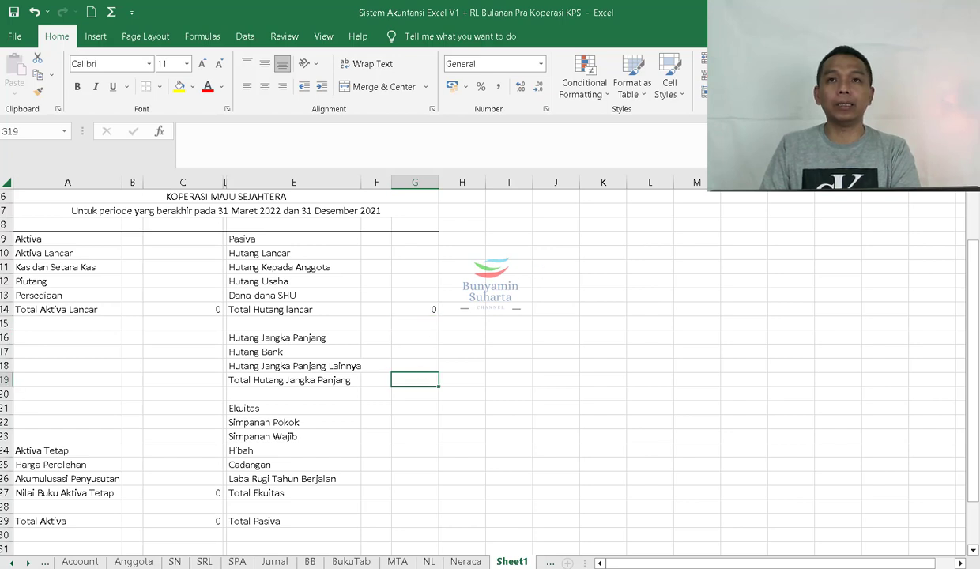
key("alt+equal")
left_click_drag(416, 352, 418, 355)
key("Return")
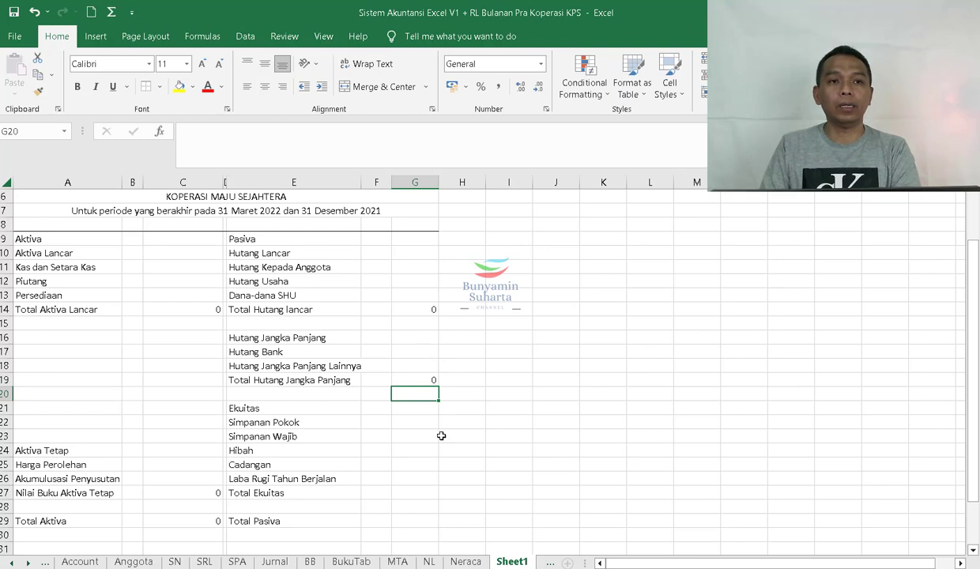
- Enter the formula =SUM(G22:G26) in cell G27 to calculate Total Ekuitas
left_click(417, 490)
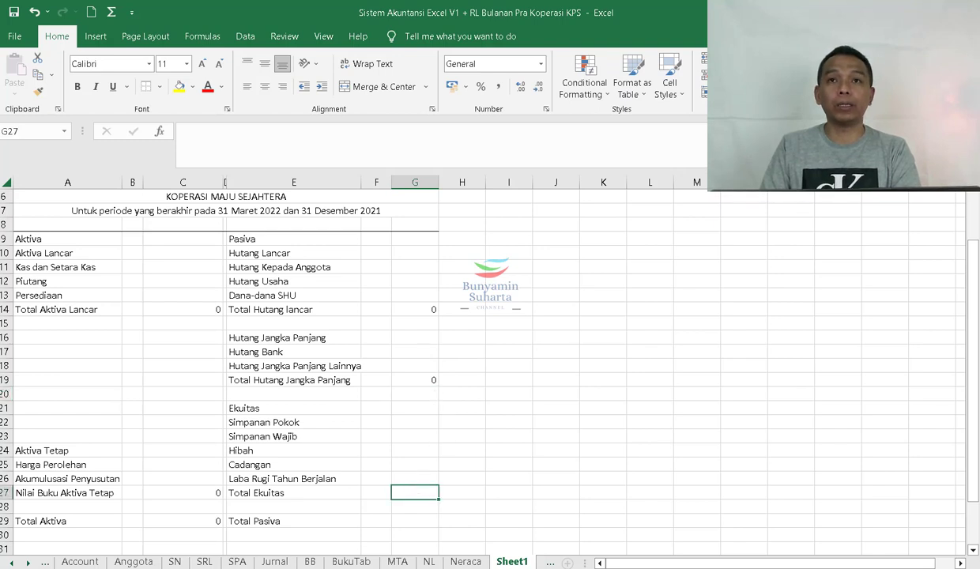
key("alt+equal")
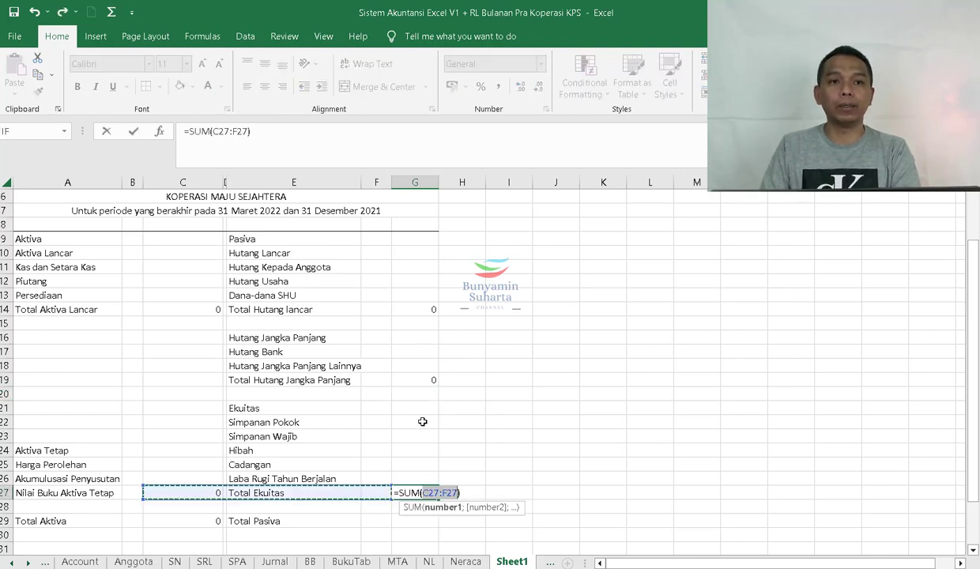
left_click_drag(416, 421, 419, 469)
key("Return")
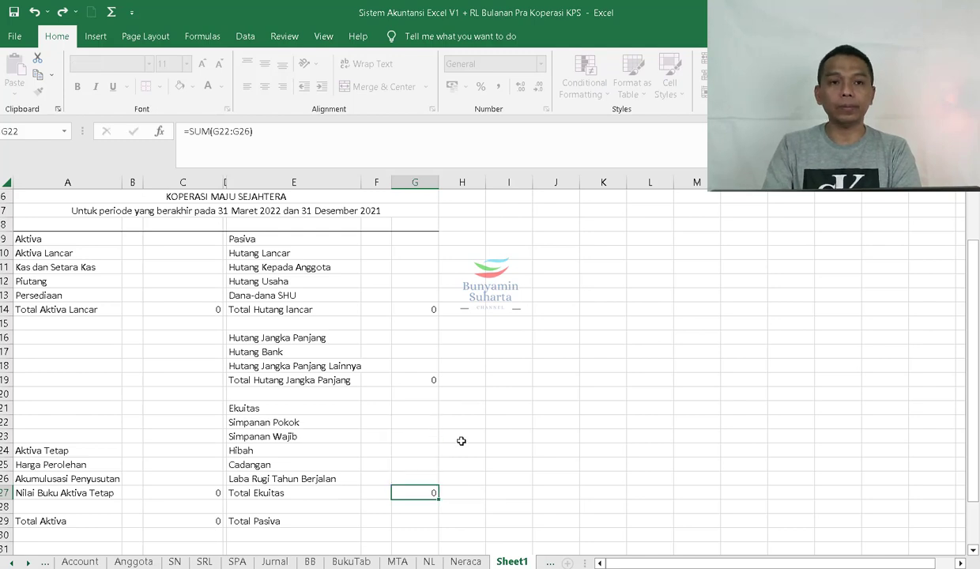
- Enter the formula =G27+G19+G14 in cell G29 to calculate Total Pasiva
left_click(414, 521)
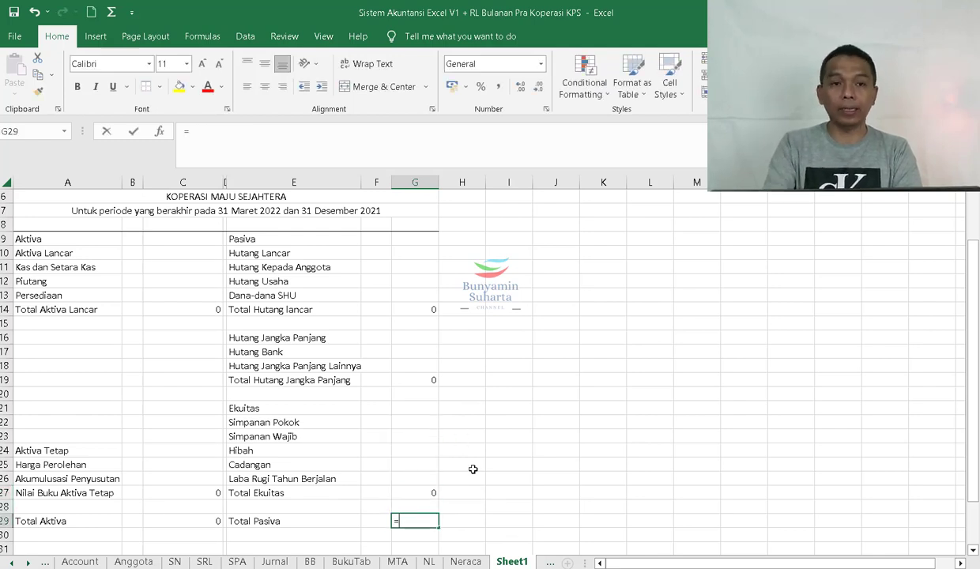
type("=")
left_click(427, 491)
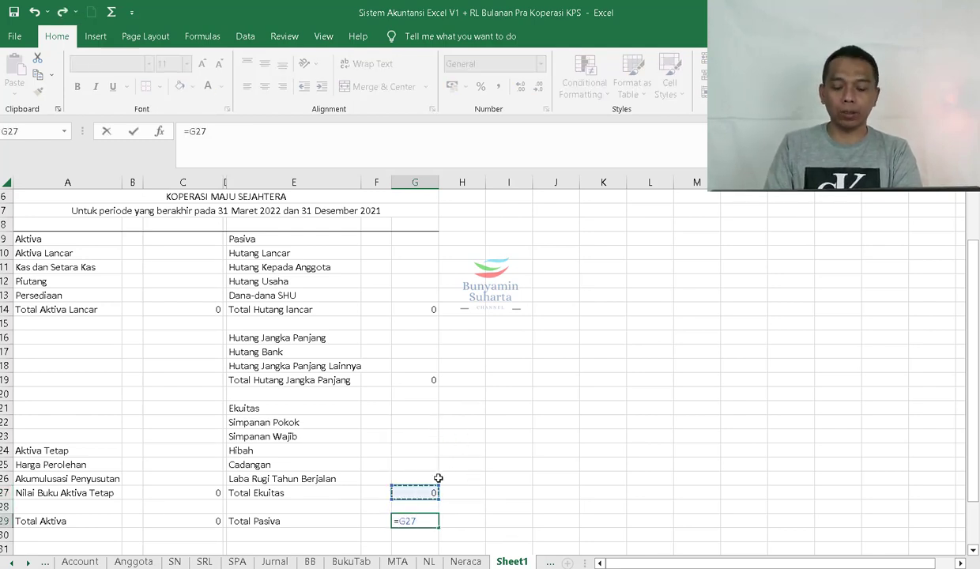
type("+")
left_click(418, 380)
type("+")
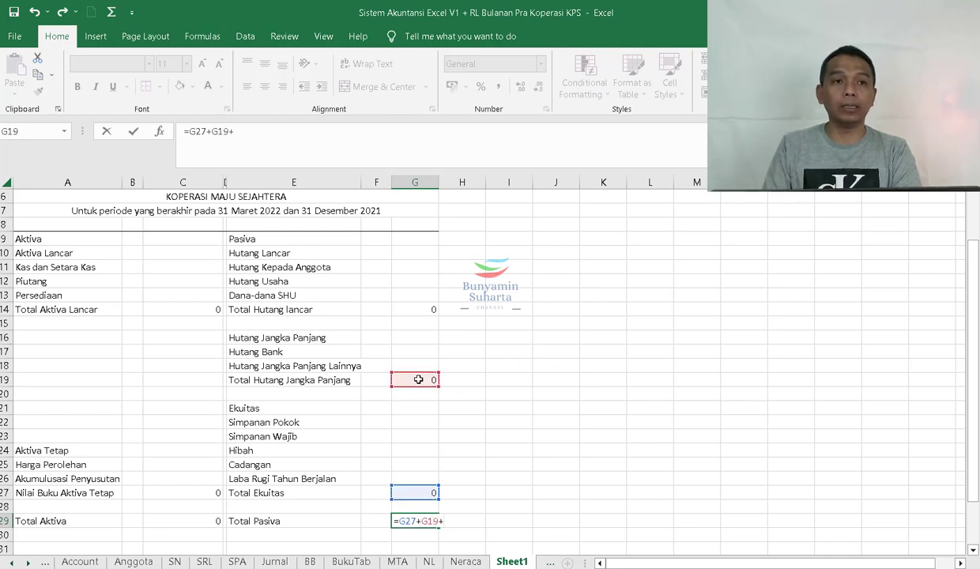
left_click(427, 308)
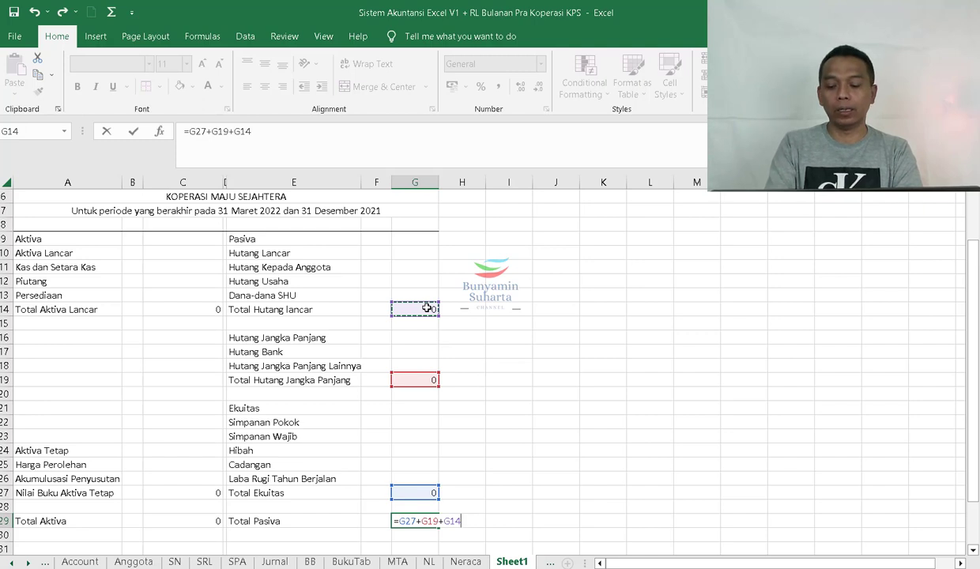
key("Return")
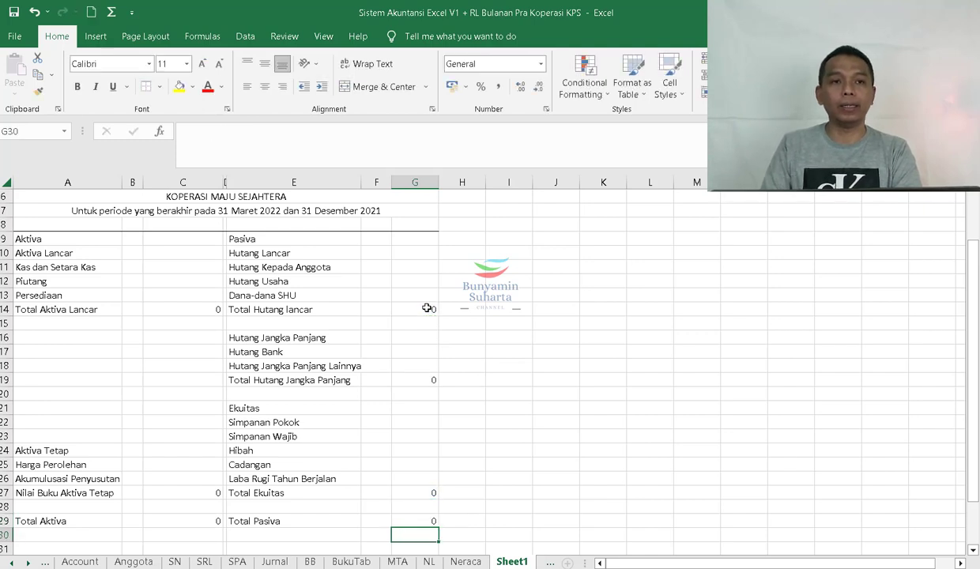
- Widen columns E and A to give the Pasiva and Aktiva labels more room
left_click(301, 393)
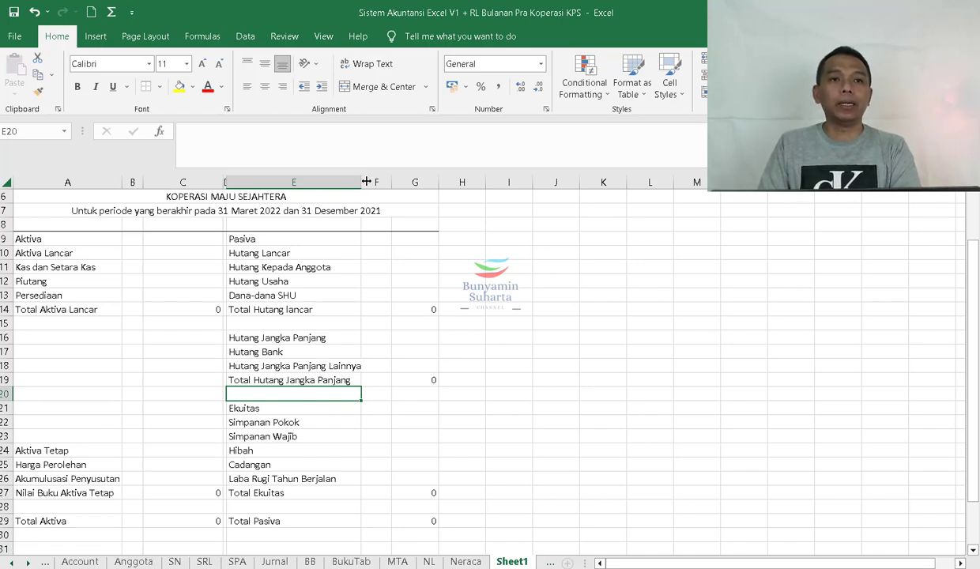
left_click_drag(362, 183, 398, 182)
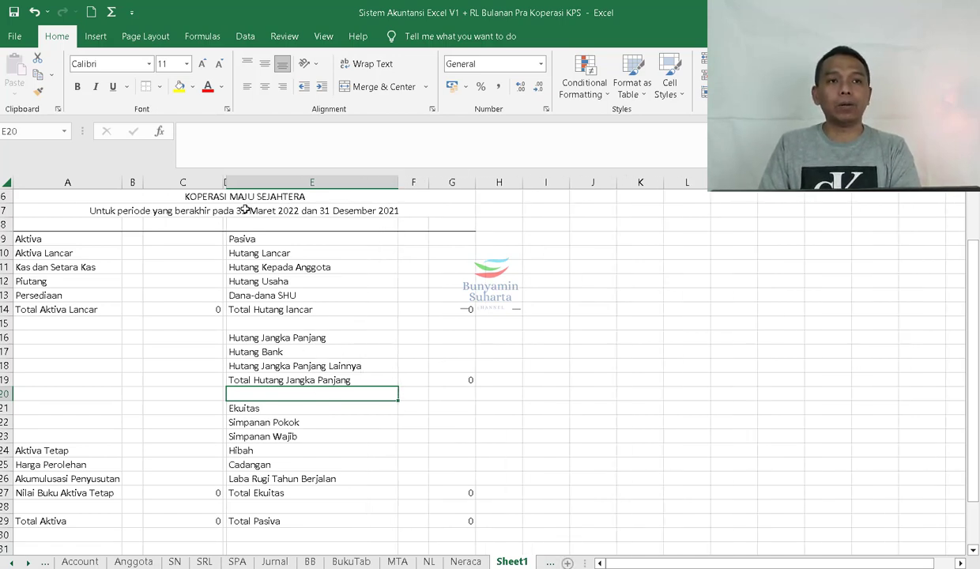
left_click_drag(117, 183, 183, 182)
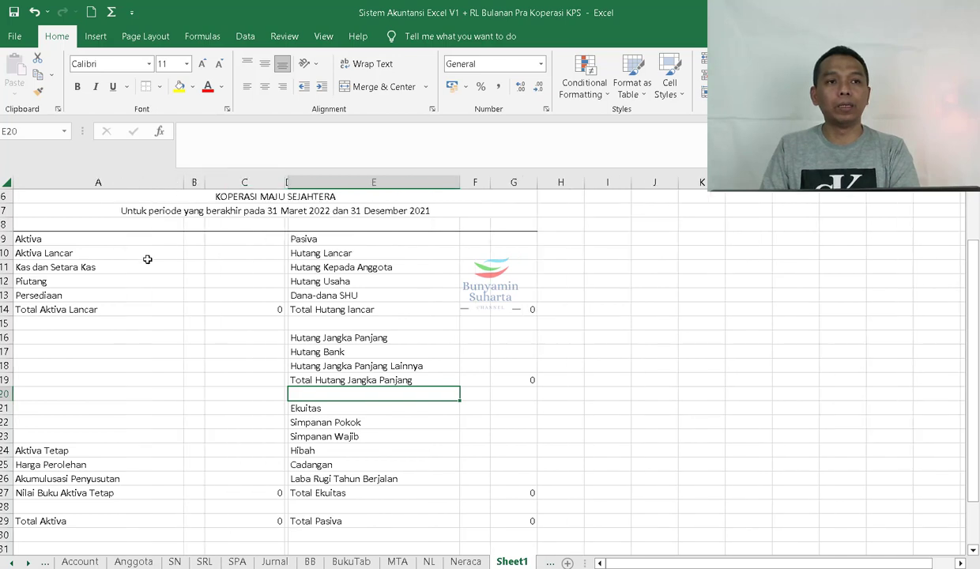
- Right-align the subtotal labels Total Aktiva Lancar, Nilai Buku Aktiva Tetap, Total Hutang lancar, Total Hutang Jangka Panjang and Total Ekuitas
left_click(128, 309)
left_click(282, 86)
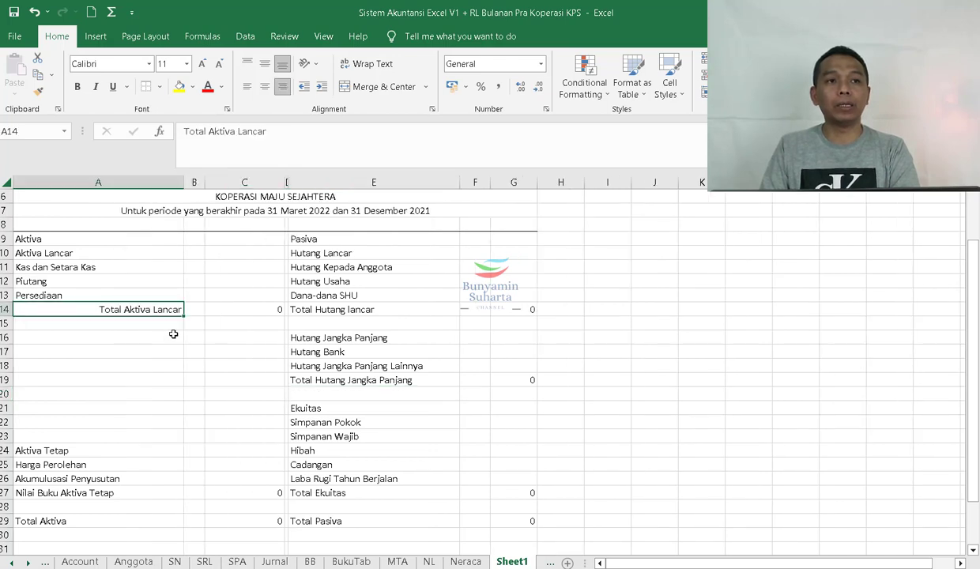
left_click(133, 489)
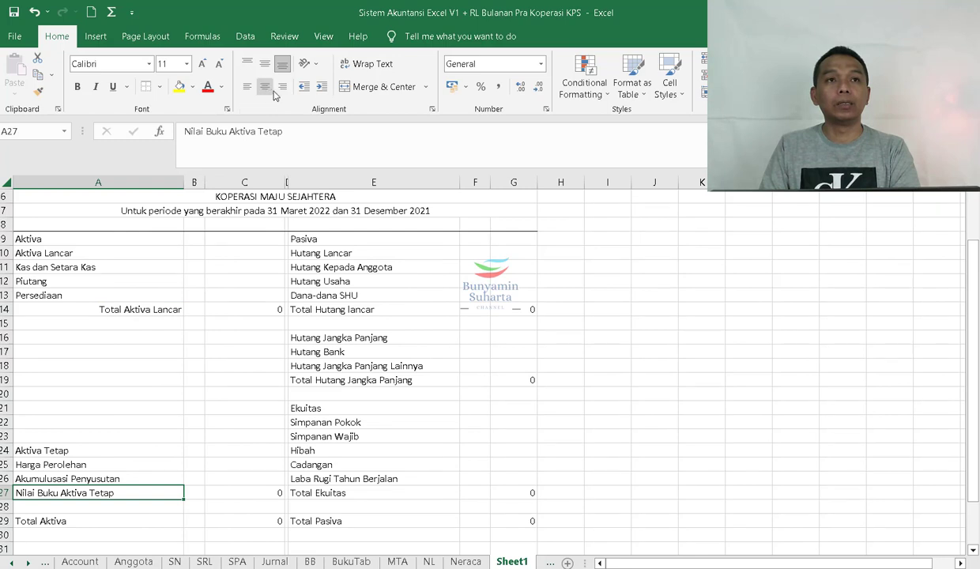
left_click(282, 86)
left_click(437, 310)
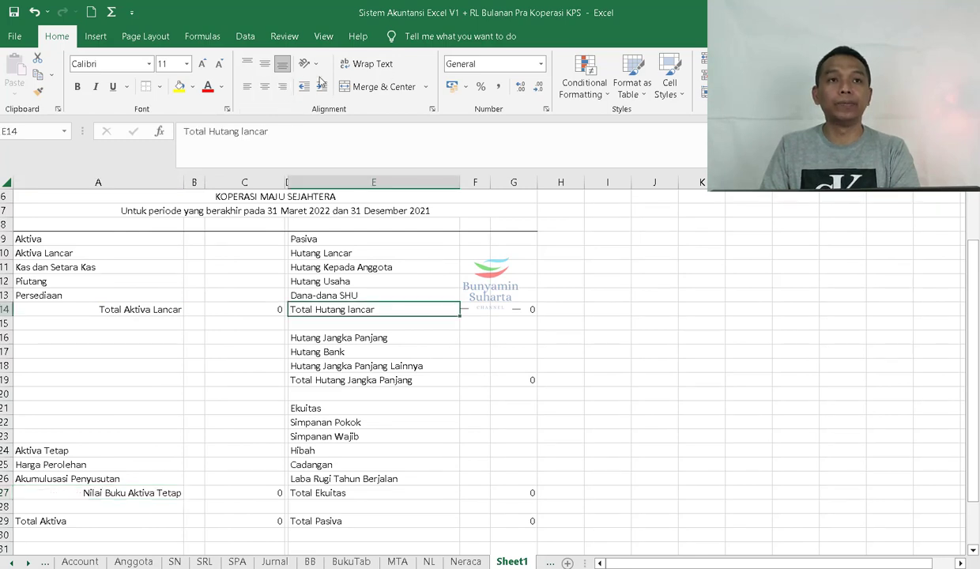
left_click(282, 86)
left_click(407, 380)
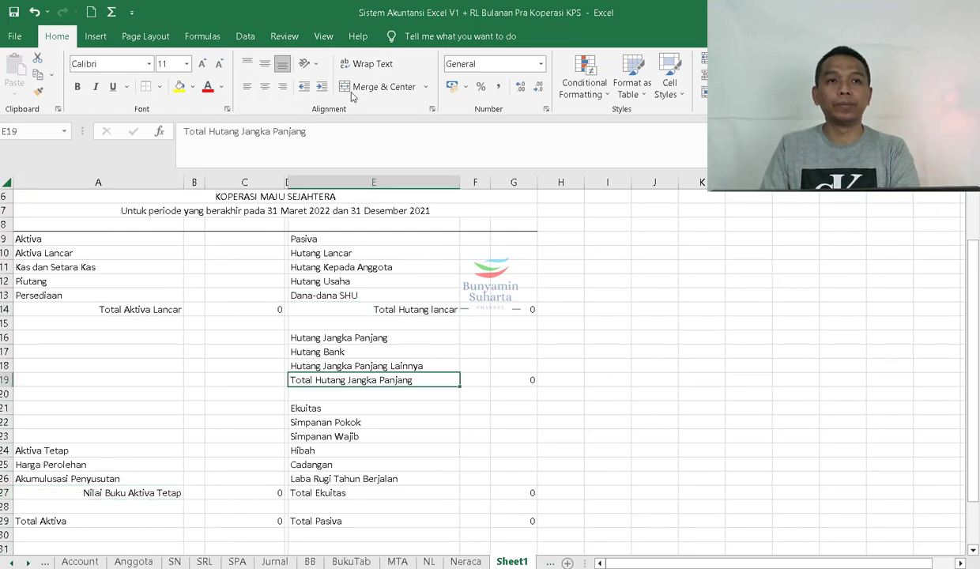
left_click(282, 86)
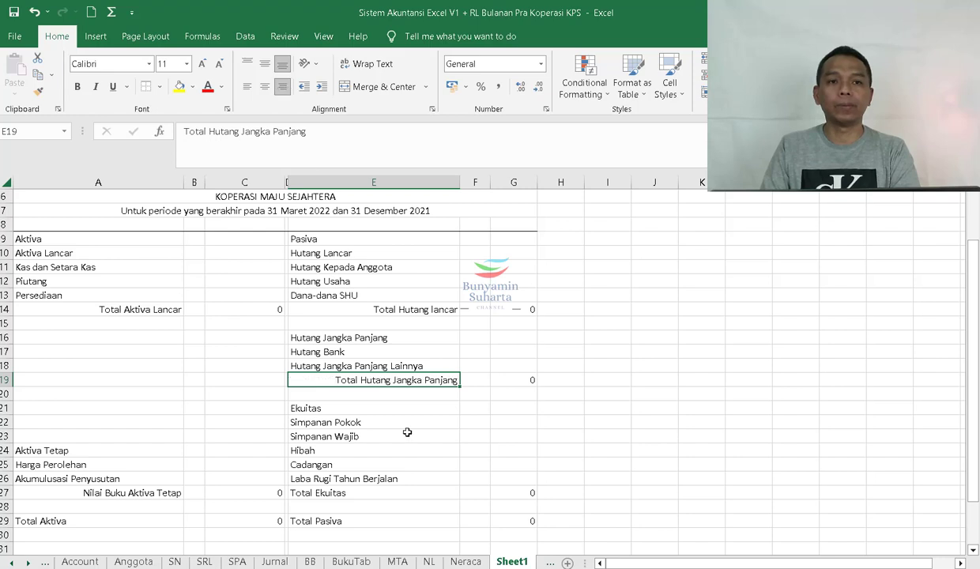
left_click(399, 494)
left_click(282, 86)
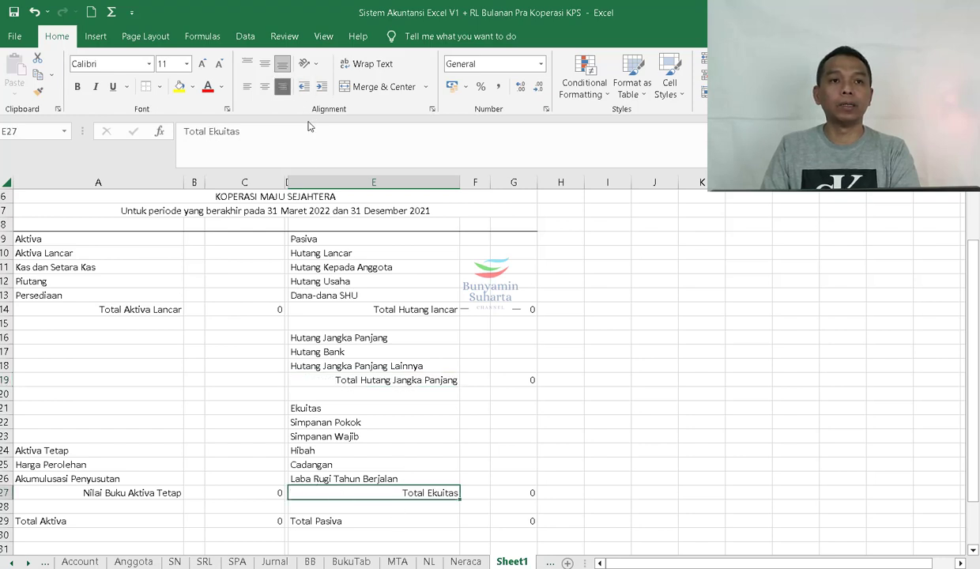
- Insert a blank column before the Aktiva amounts and another before the Pasiva amounts, widening the new column C
left_click(475, 252)
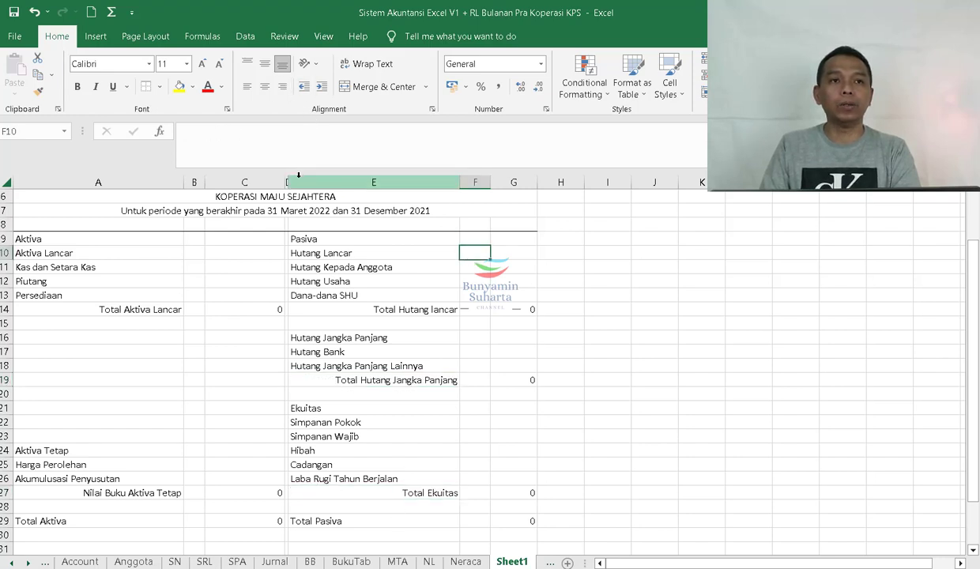
left_click(260, 175)
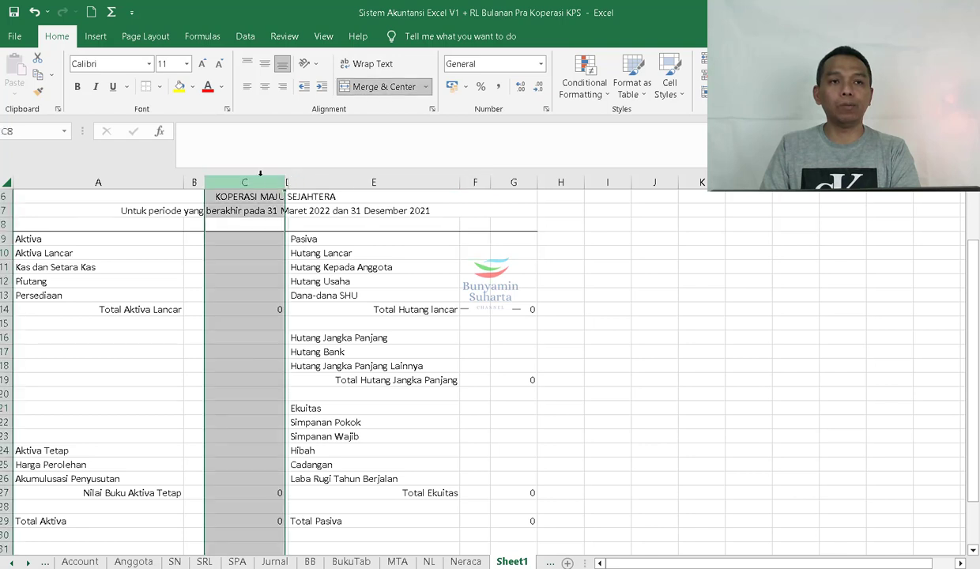
right_click(260, 174)
left_click(299, 307)
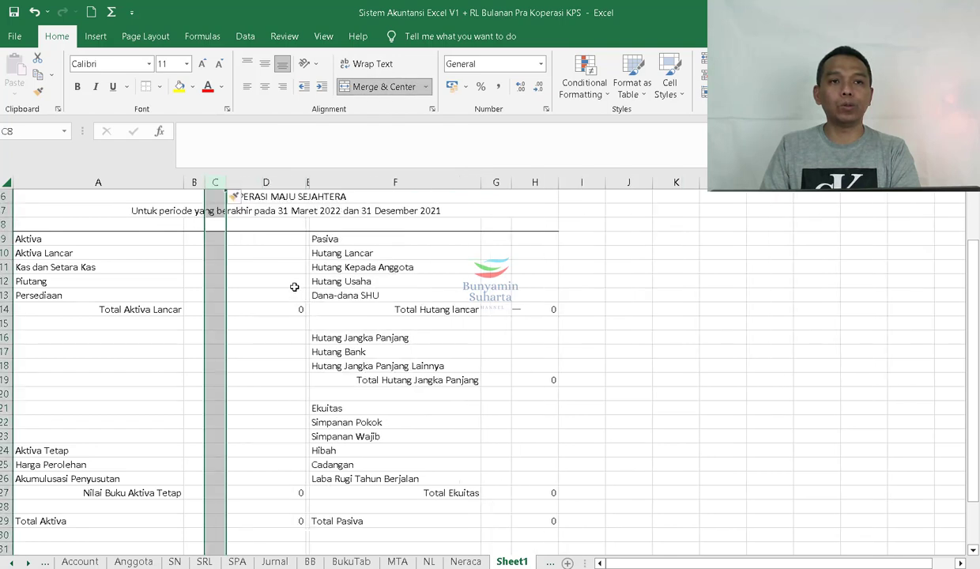
left_click(247, 235)
left_click_drag(226, 183, 280, 183)
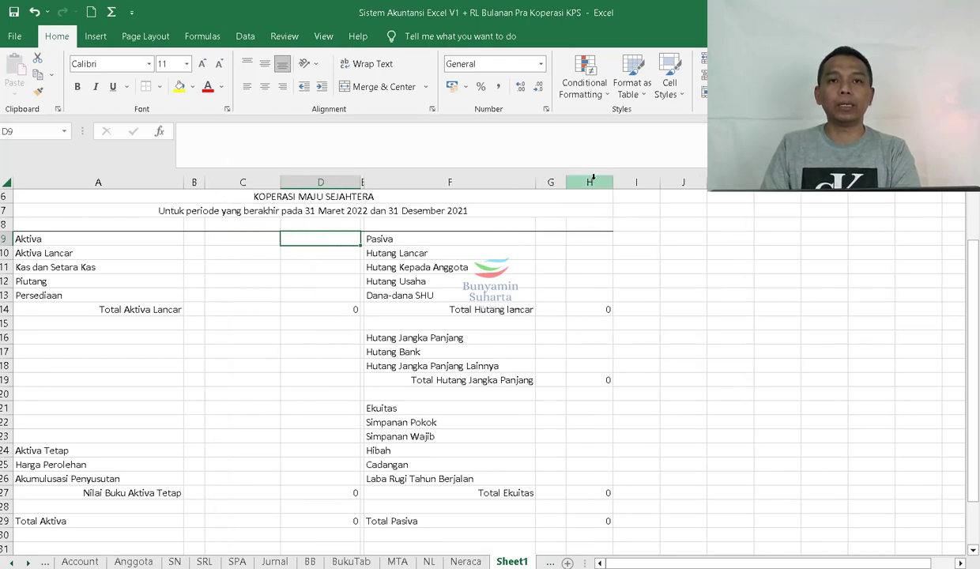
right_click(591, 183)
key("Escape")
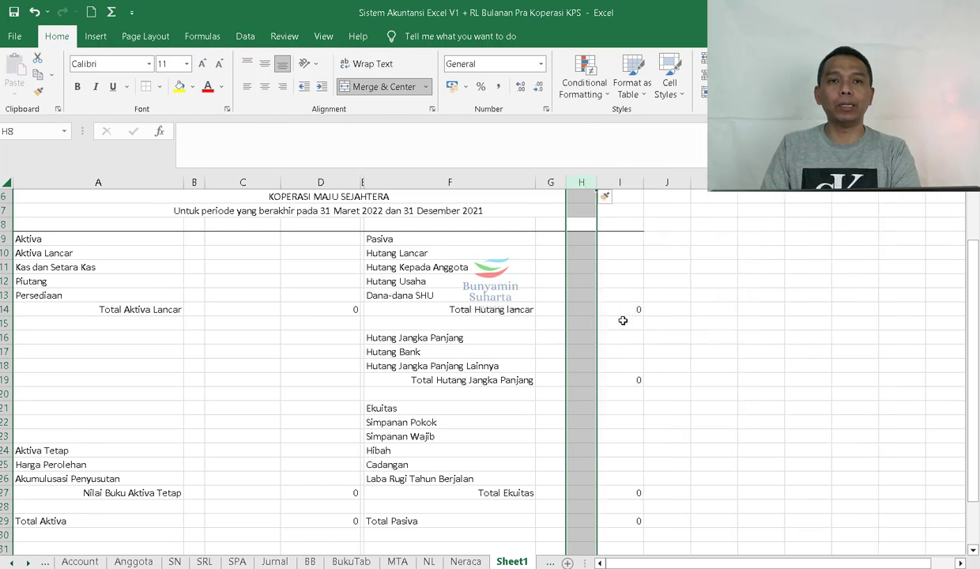
- Fill the Aktiva total formulas from D14:D29 into the same rows of column C
left_click(351, 309)
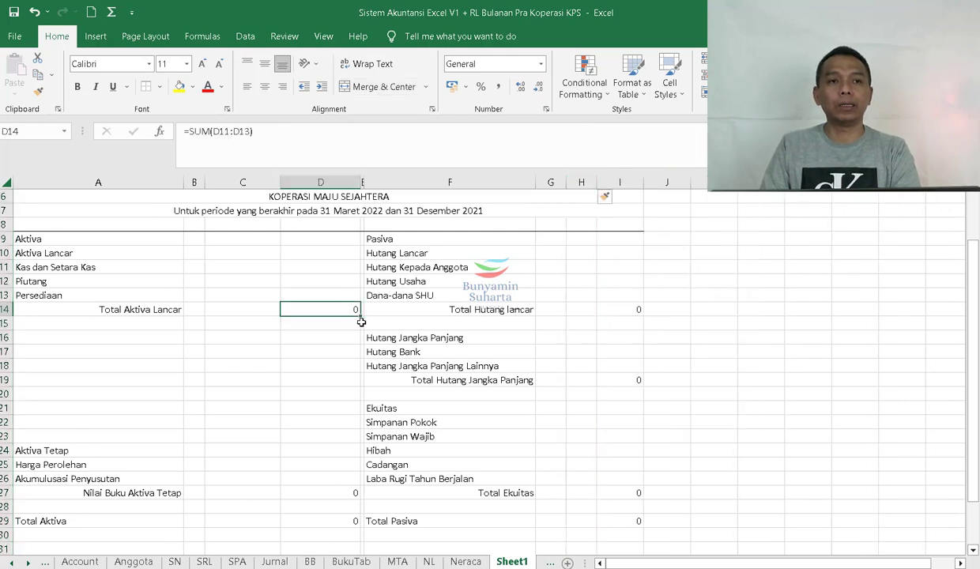
left_click(357, 522, "shift")
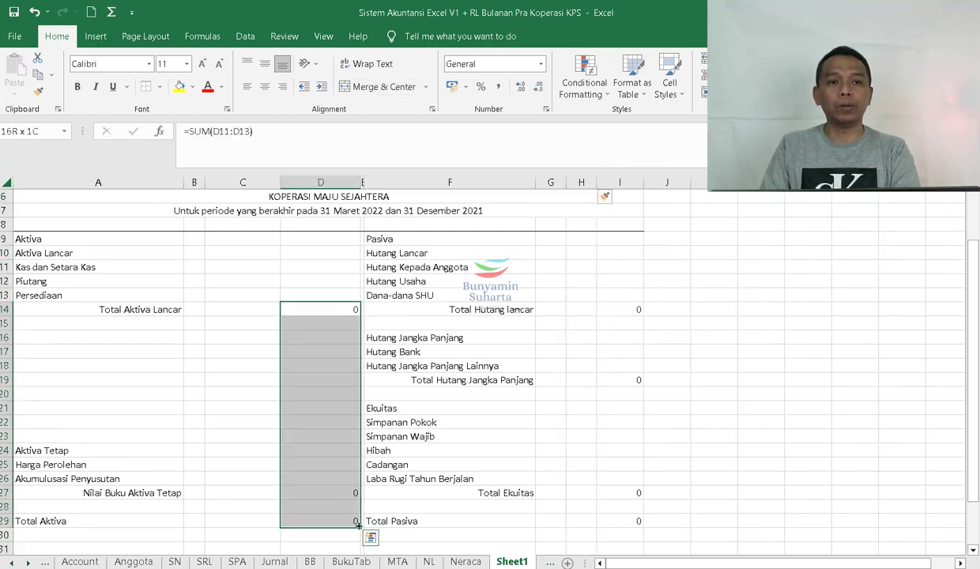
left_click_drag(359, 527, 234, 528)
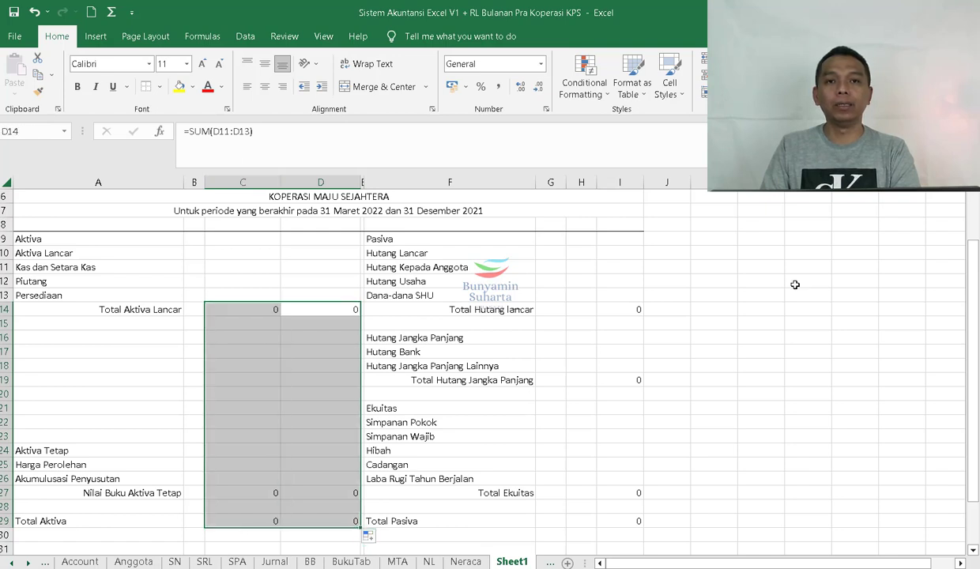
- Fill the Pasiva total formulas from I14:I29 into column H and widen column H
left_click_drag(625, 310, 584, 526)
double_click(598, 180)
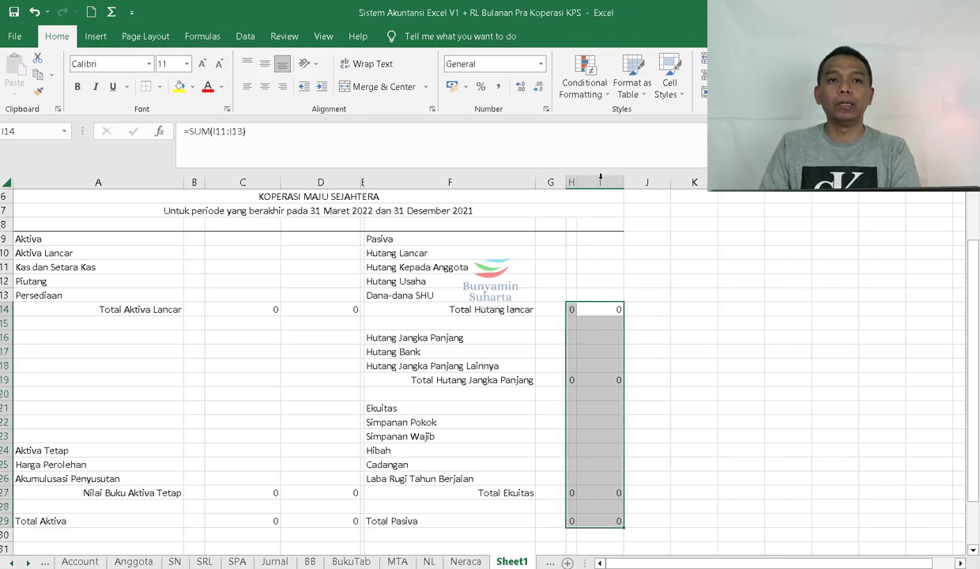
left_click_drag(576, 182, 651, 187)
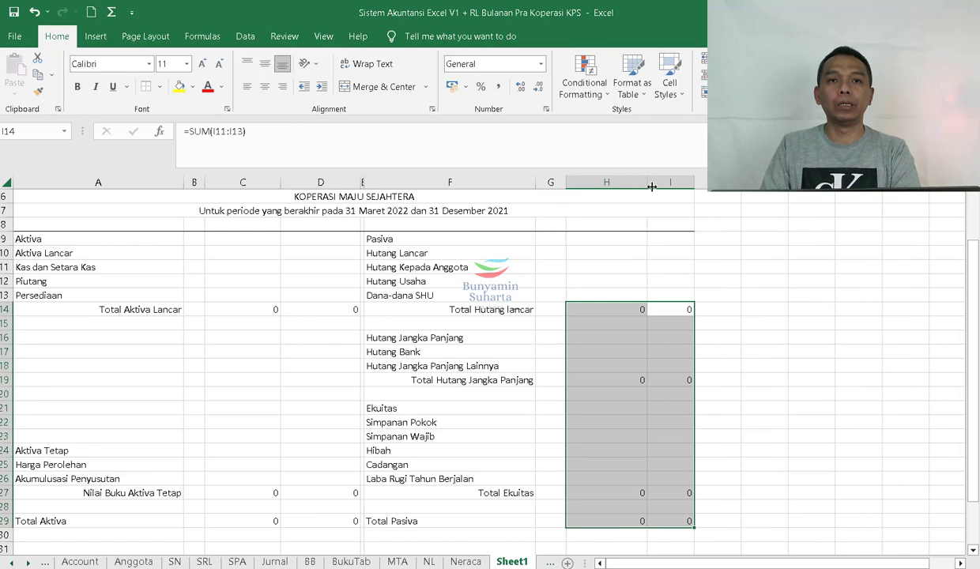
- Link cell C9 to the 31 Maret 2022 heading in cell F9 of the Neraca sheet
left_click(241, 242)
type("=")
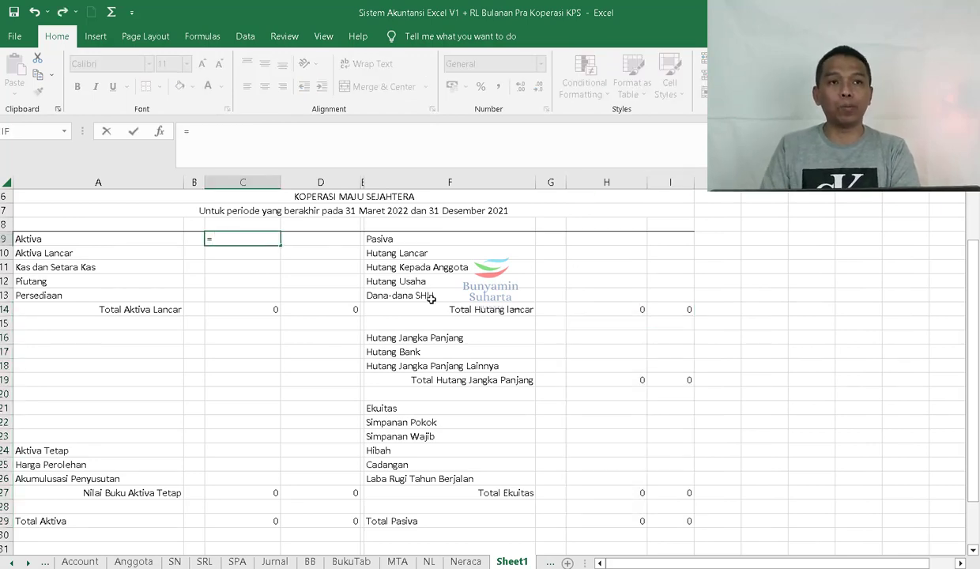
left_click(465, 562)
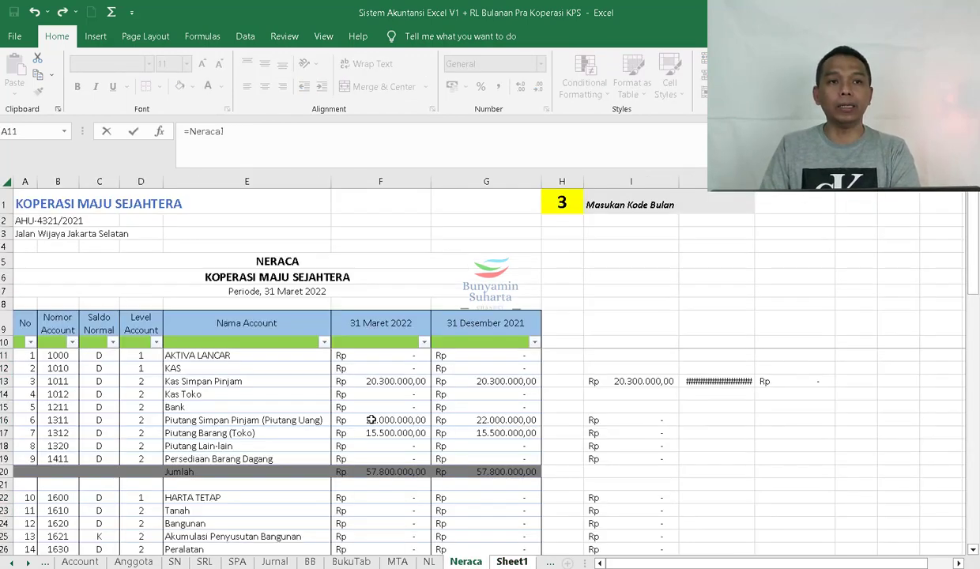
left_click(367, 320)
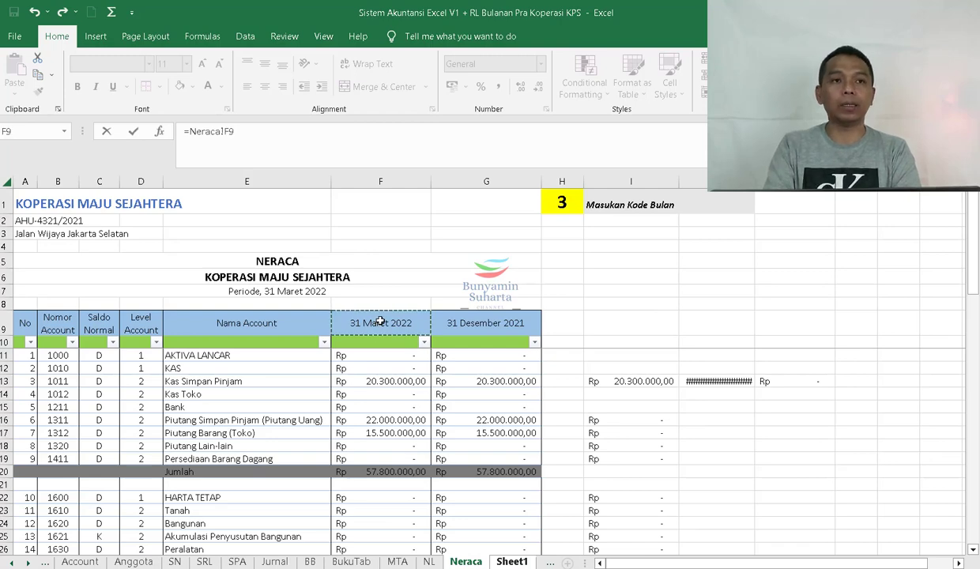
key("Return")
- Link cell D9 to the 31 Desember 2021 heading in cell G9 of the Neraca sheet
left_click(341, 238)
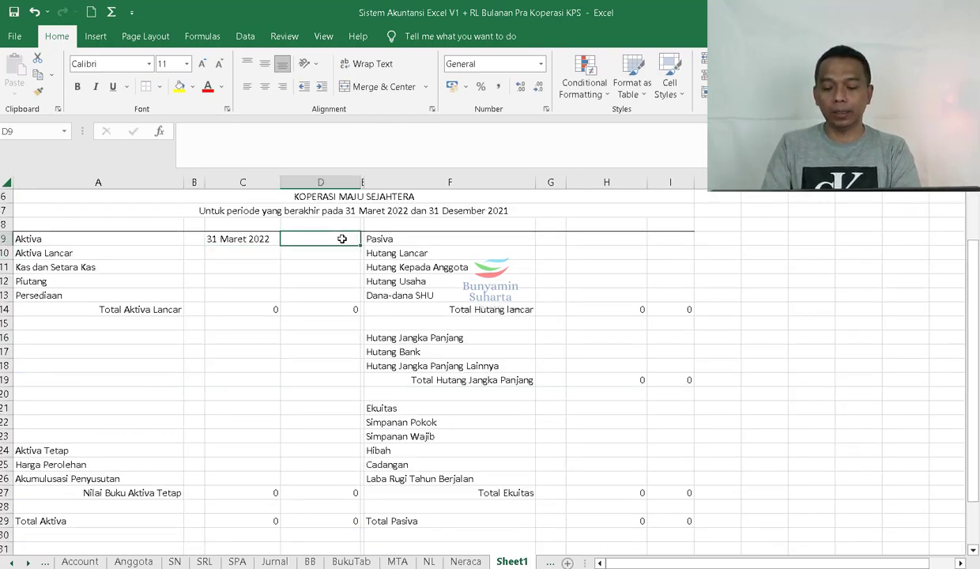
type("=")
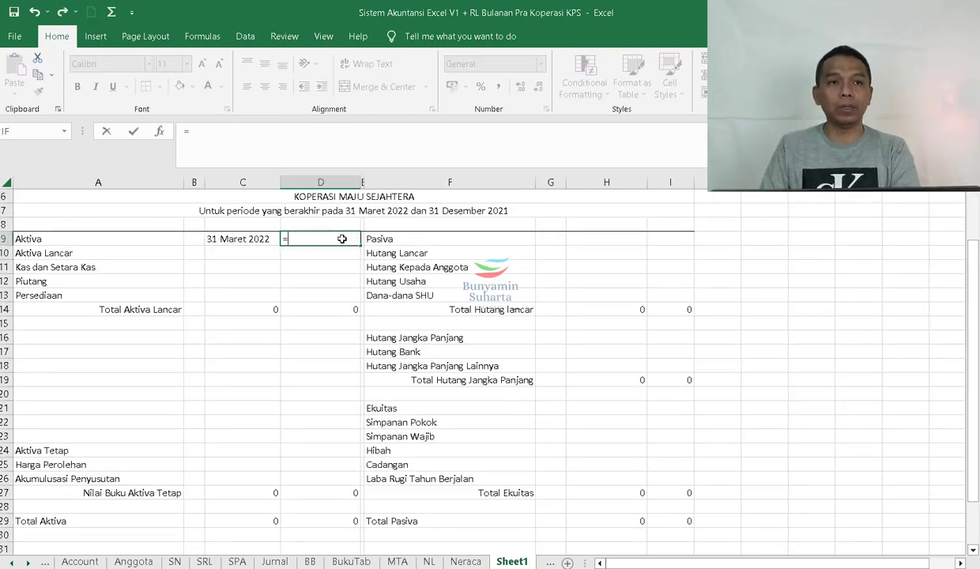
left_click(466, 561)
left_click(486, 325)
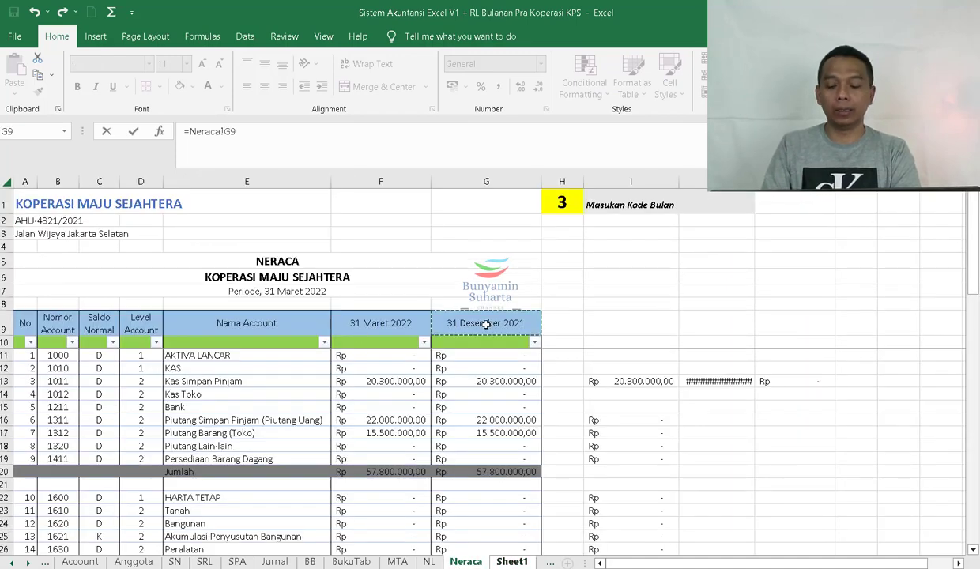
key("Return")
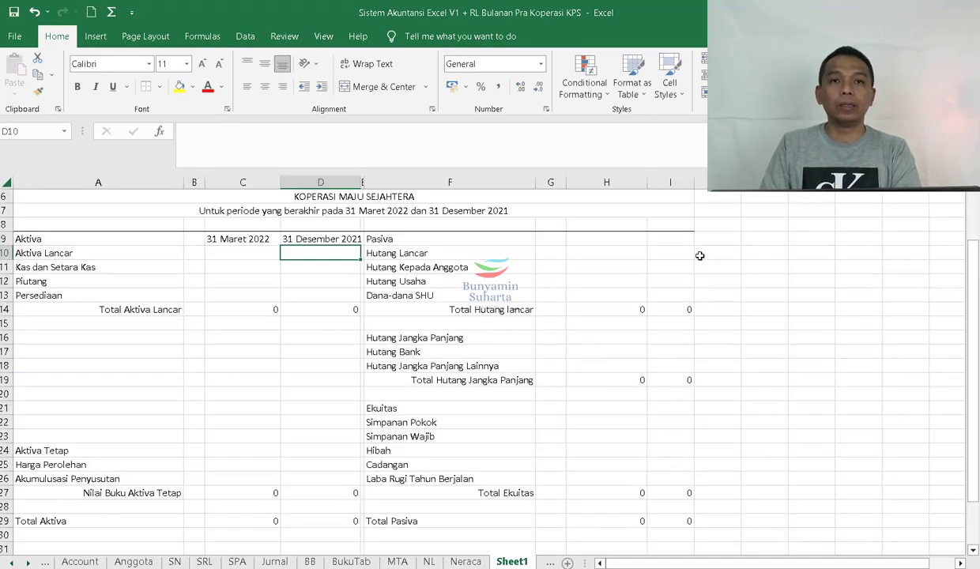
- Enter =C9 in cell H9, fill it across to I9 for the Pasiva date headings, and widen column I
left_click(634, 239)
type("=")
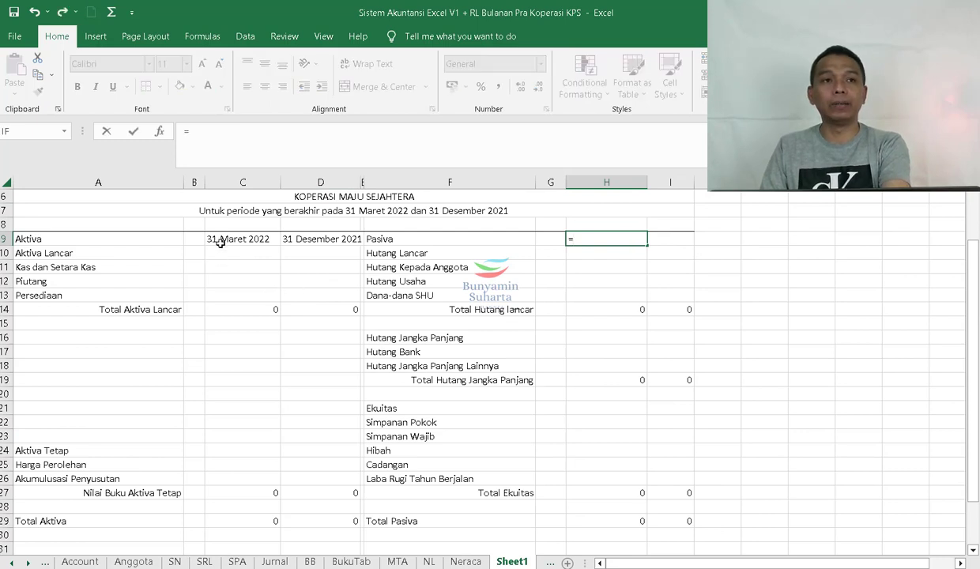
left_click(217, 239)
key("Return")
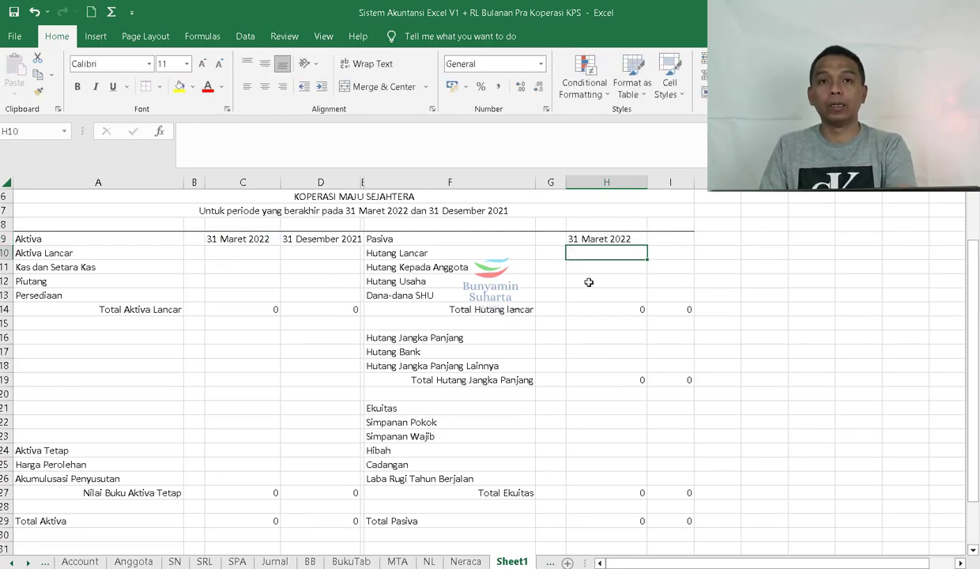
left_click(614, 237)
left_click_drag(646, 244, 679, 242)
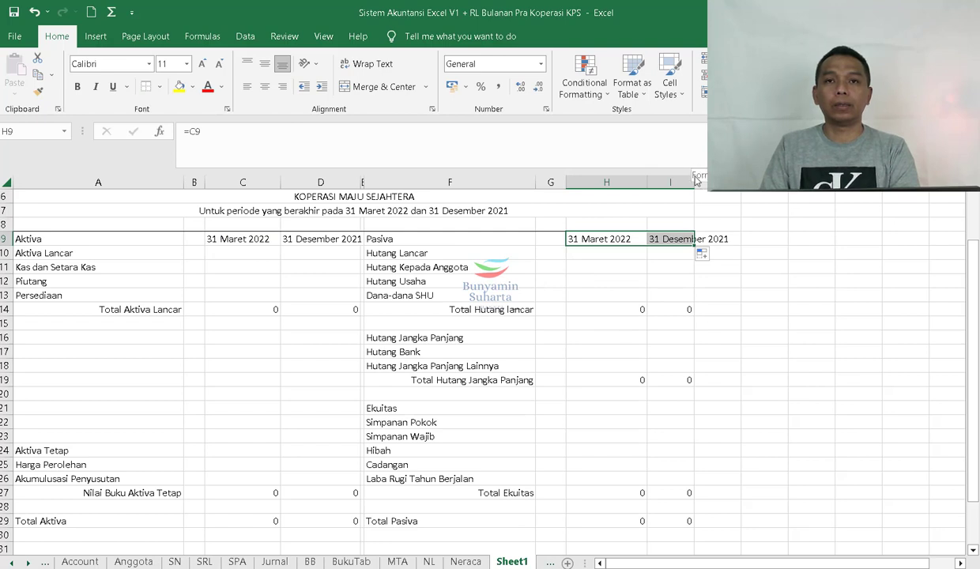
left_click_drag(695, 182, 733, 182)
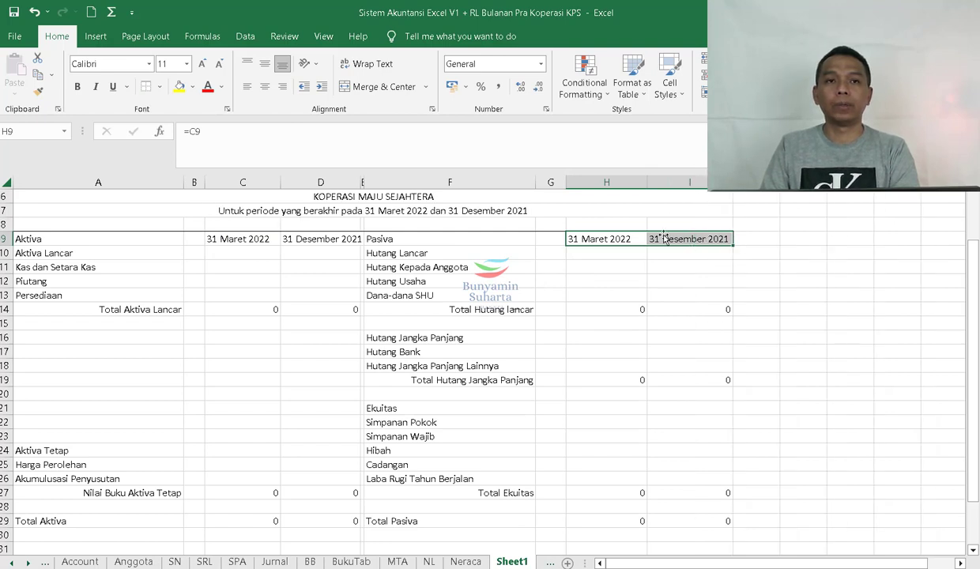
- Set the month code in cell H1 of the Neraca sheet to 12
left_click(464, 562)
left_click(562, 204)
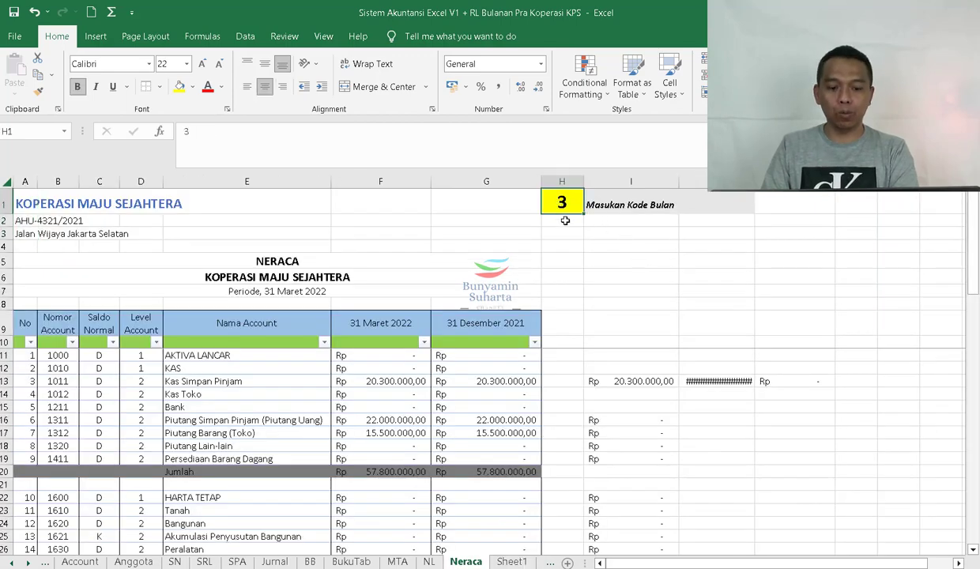
type("12")
left_click(574, 261)
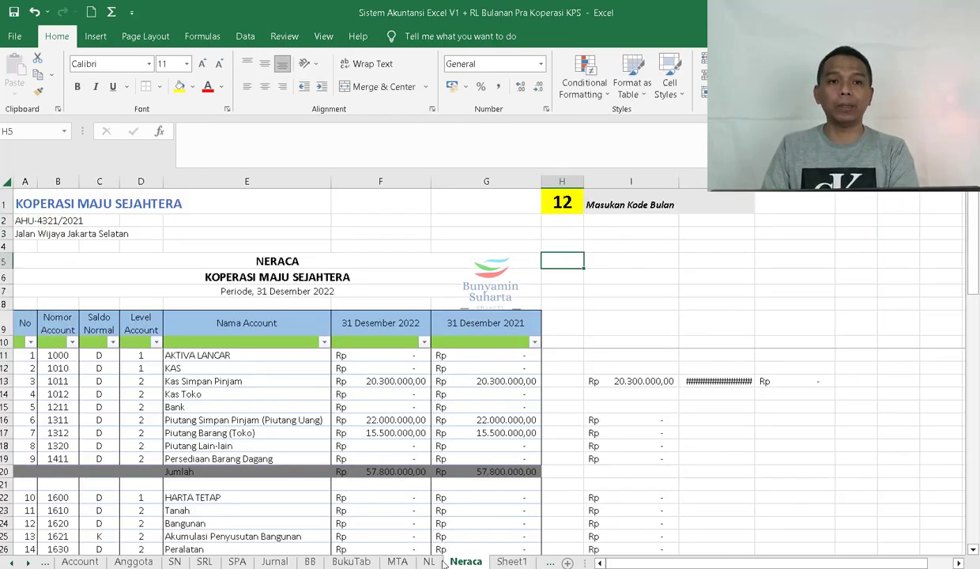
- Rename the report sheet Sheet1 as RN
left_click(512, 562)
right_click(510, 562)
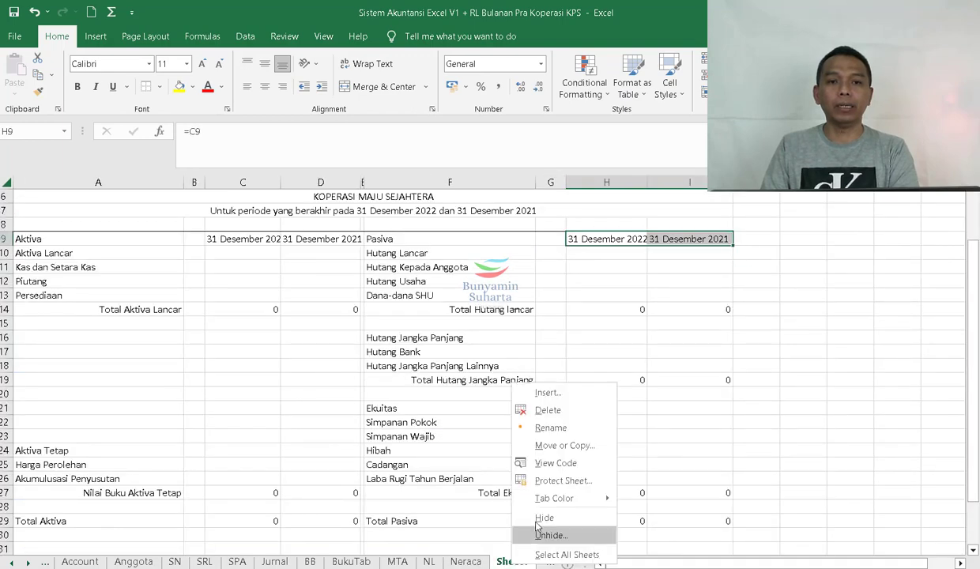
left_click(559, 426)
type("RN")
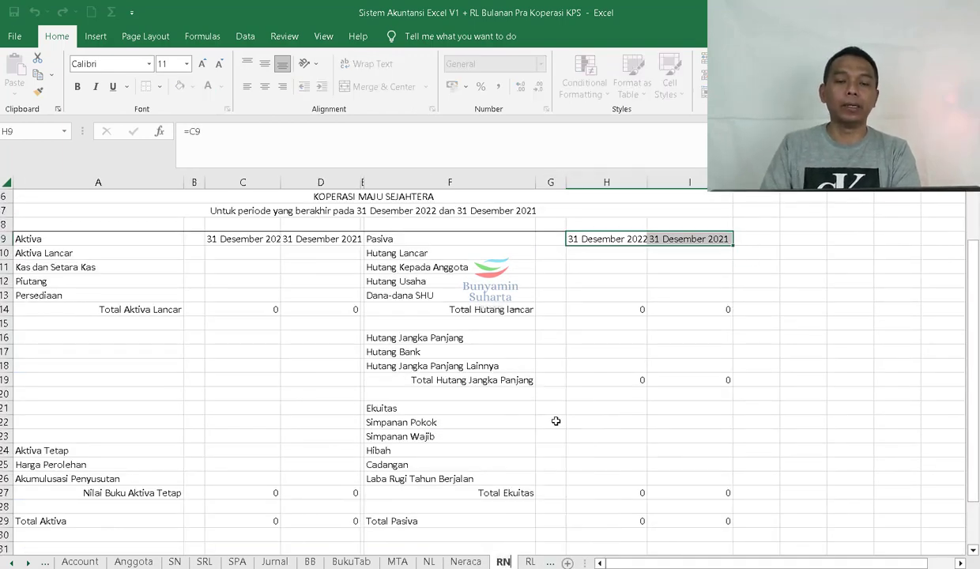
left_click(556, 421)
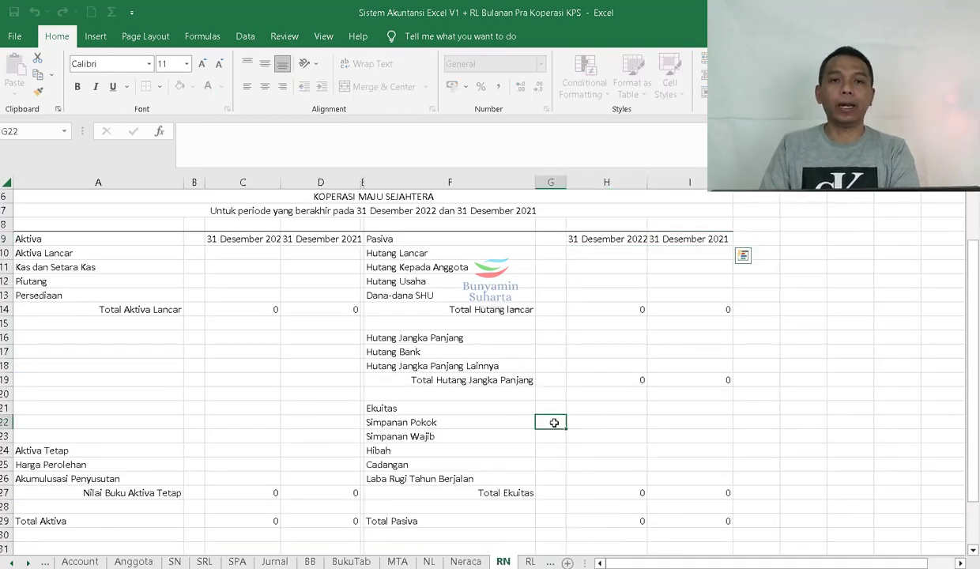
- Enter a SUM formula in C11 for Kas dan Setara Kas that totals F13:F15 of the Neraca sheet
left_click(249, 265)
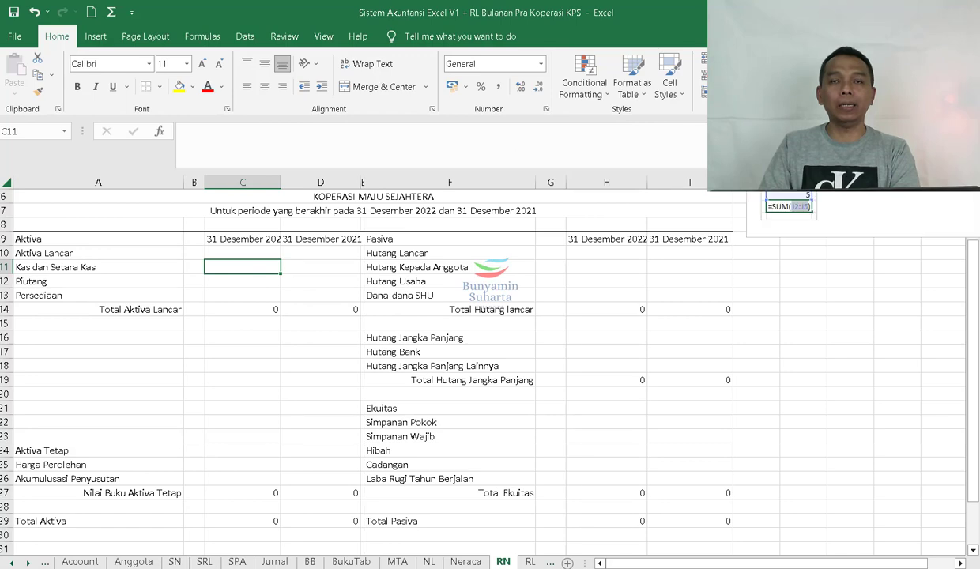
key("alt+equal")
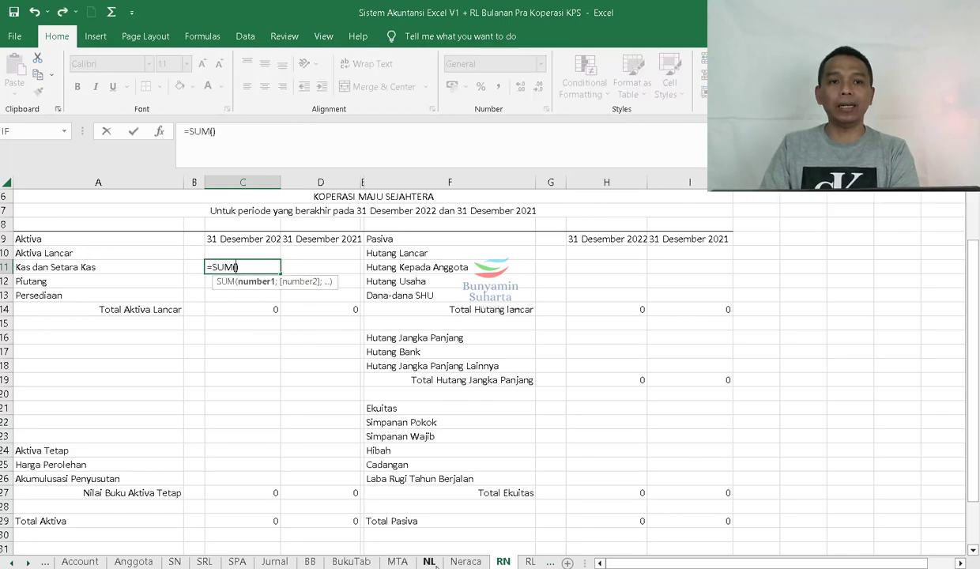
left_click(466, 561)
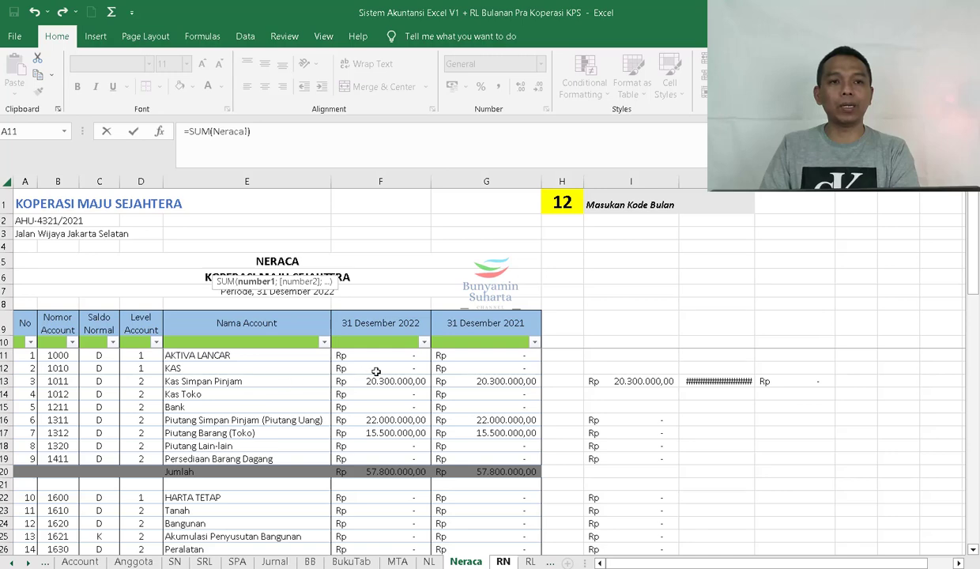
left_click(377, 380)
left_click_drag(369, 416, 347, 405)
key("Return")
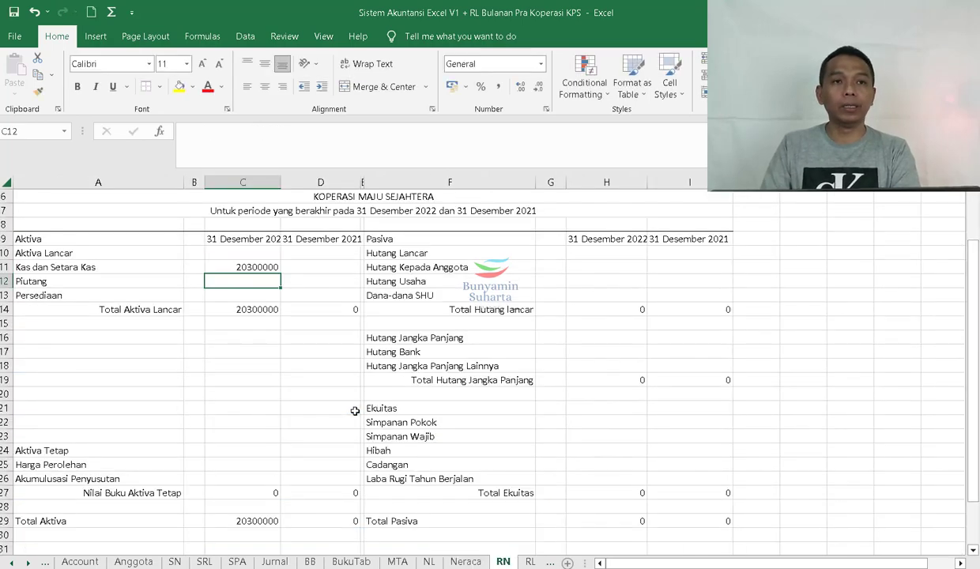
- Apply the comma number style to the Aktiva amounts in C11:D29 and the Pasiva amounts in H10:I29
left_click_drag(256, 267, 295, 515)
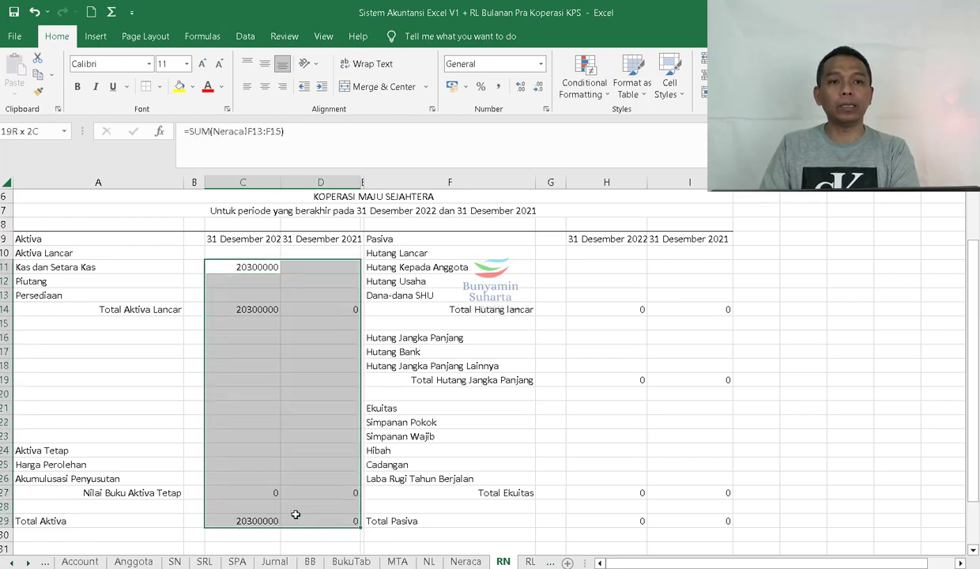
left_click(498, 87)
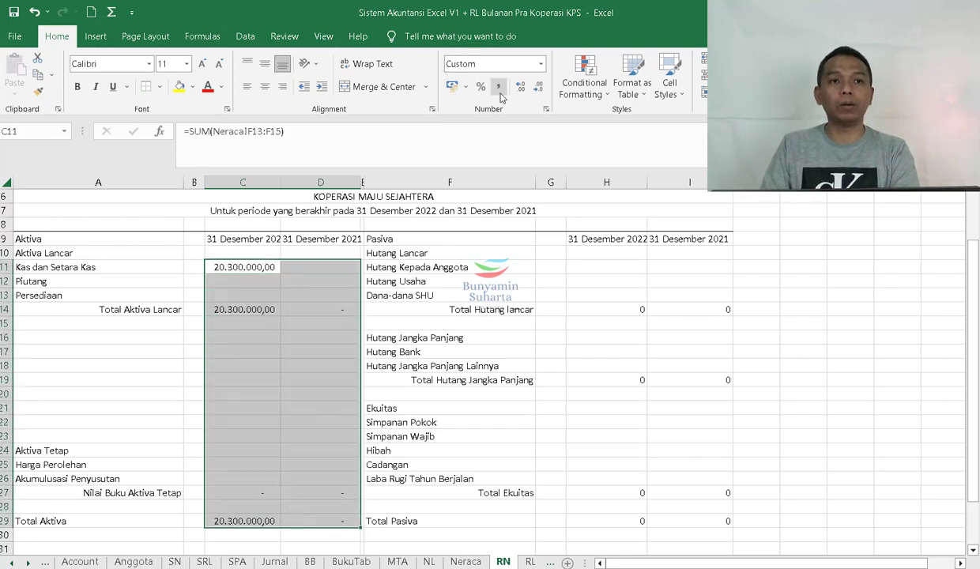
left_click(606, 265)
left_click_drag(589, 251, 678, 519)
left_click(498, 87)
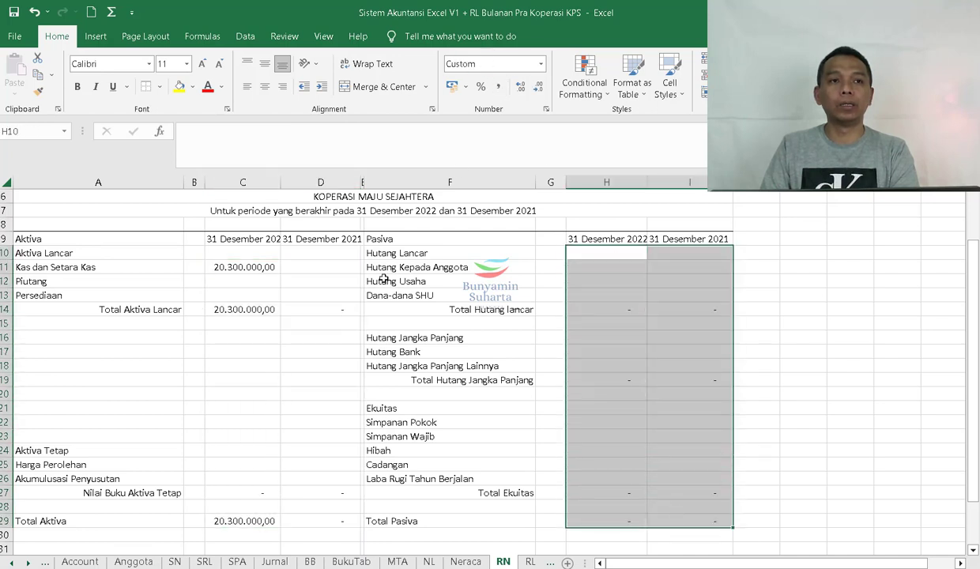
left_click(275, 341)
- Try to fill the Piutang cell C12 with a direct reference to F16:F18 of the Neraca sheet
left_click(269, 281)
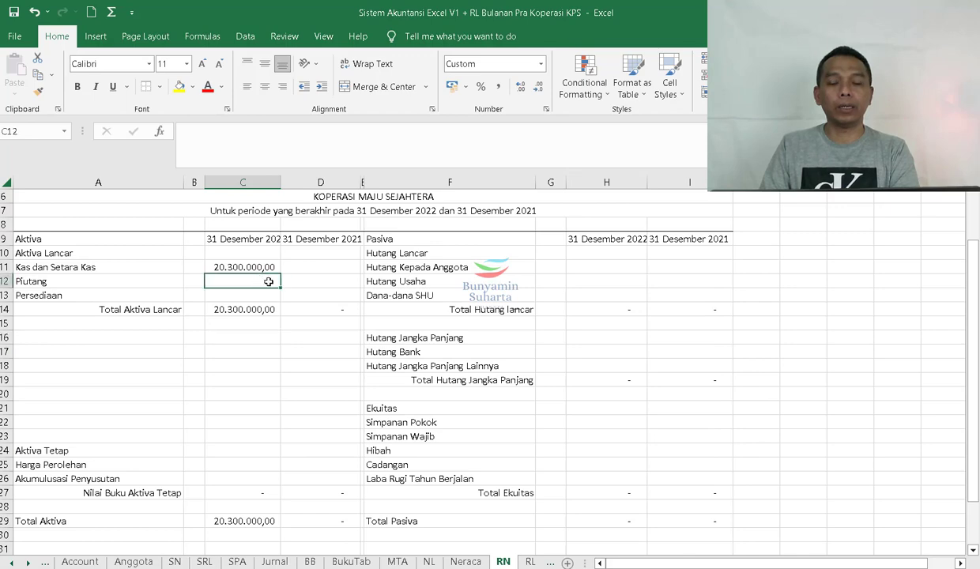
type("=")
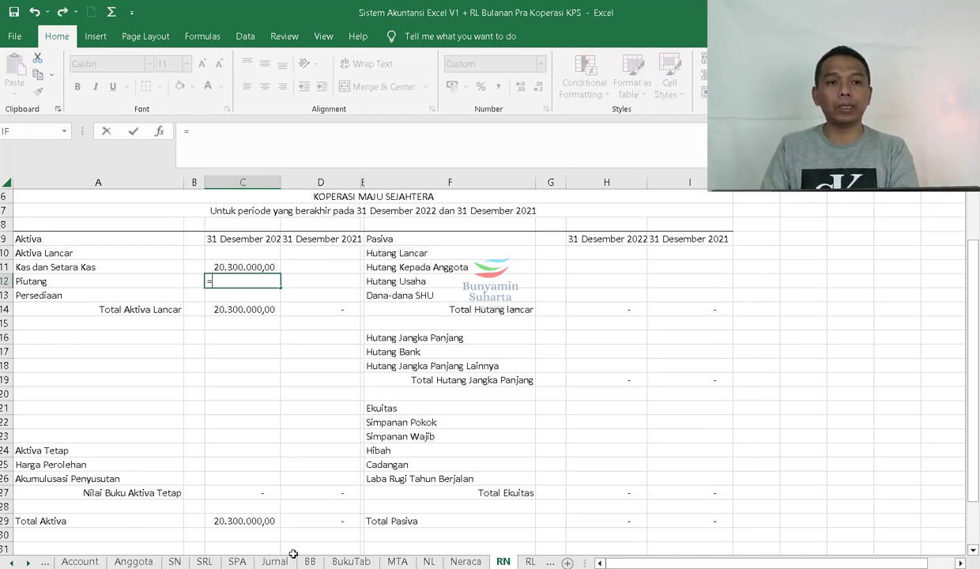
left_click(466, 561)
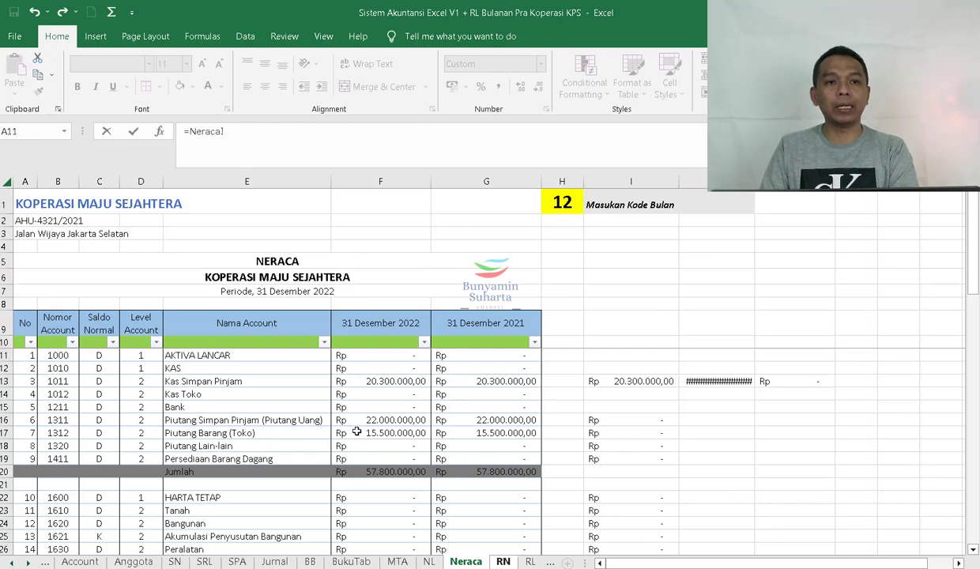
left_click_drag(371, 423, 369, 444)
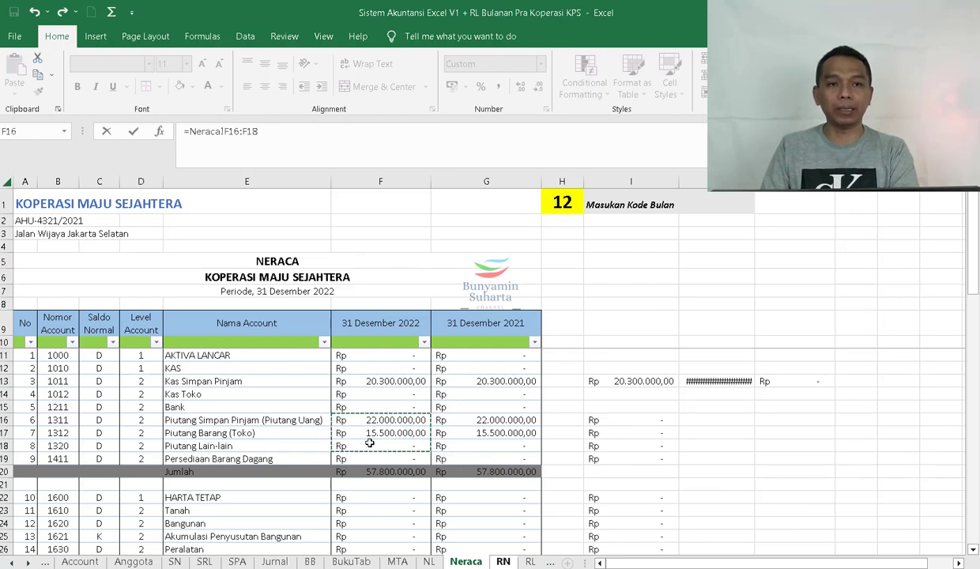
key("Return")
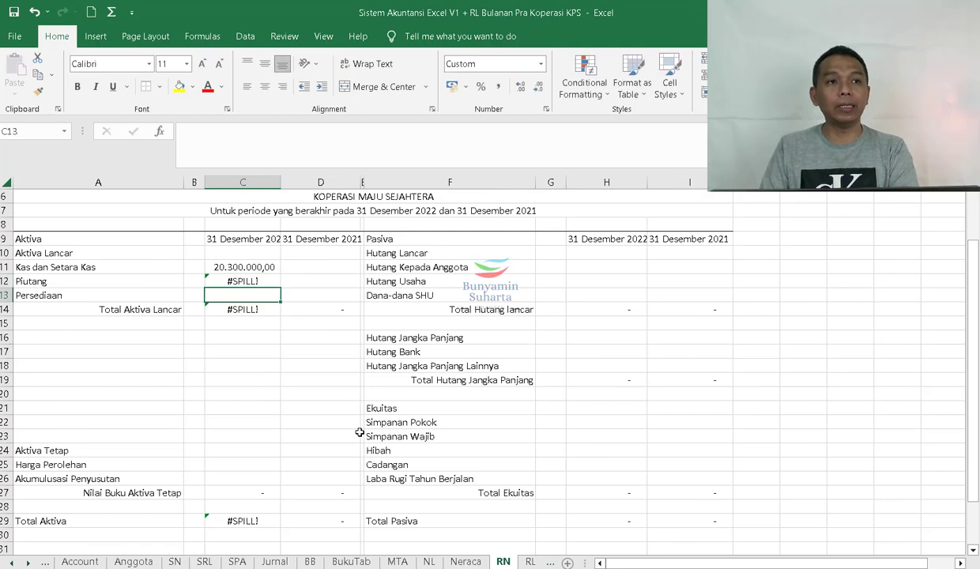
- Replace the Piutang formula in C12 with a SUM of F16:F18 from the Neraca sheet
left_click(247, 277)
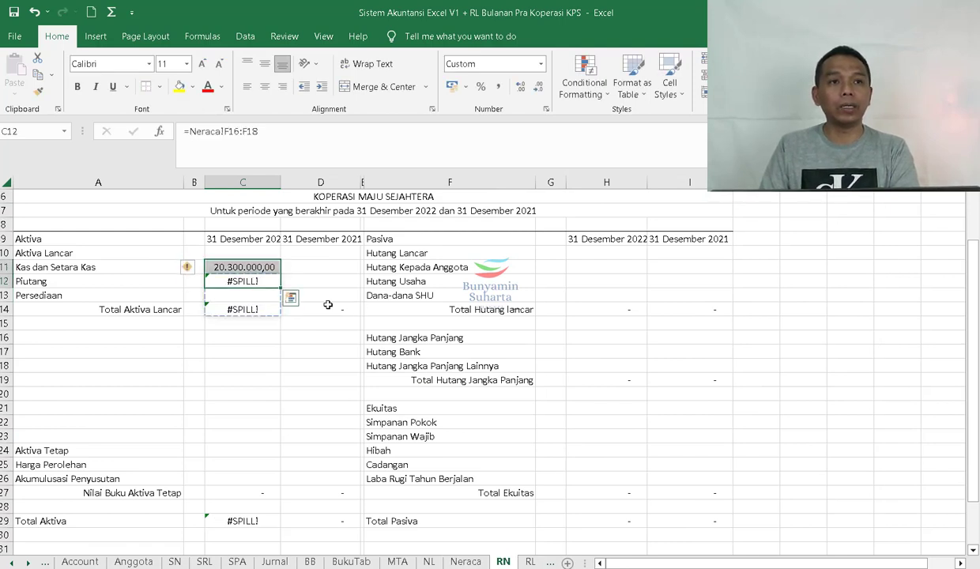
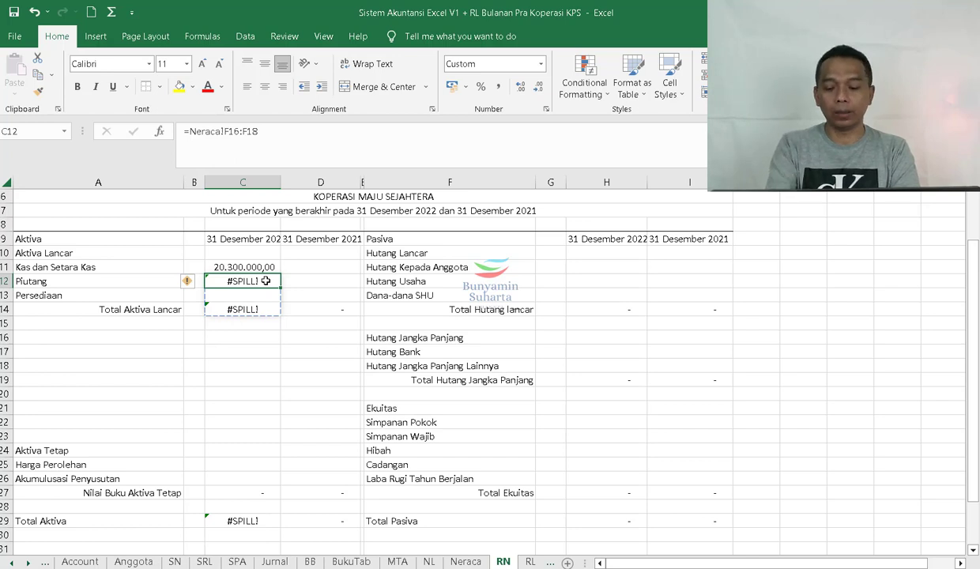
type("=sym")
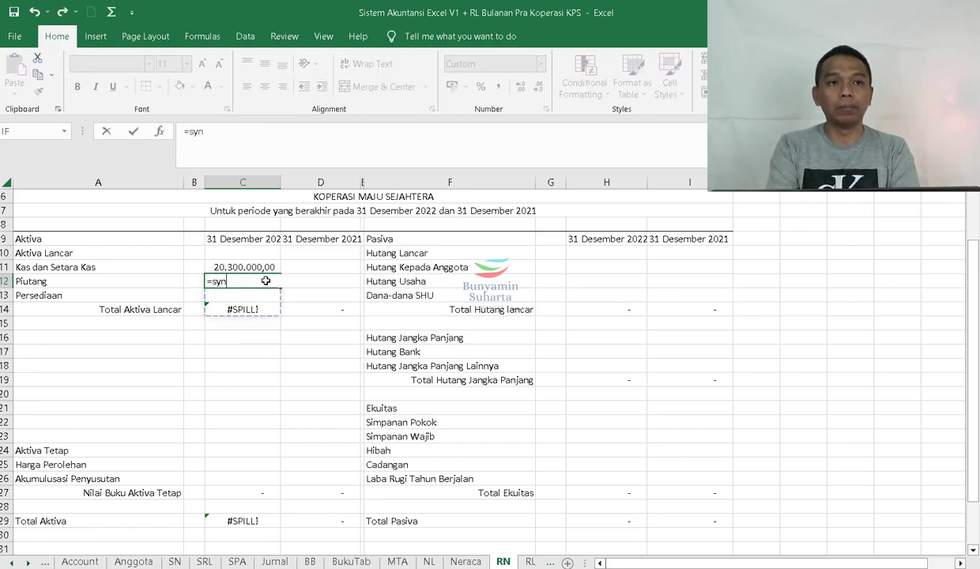
key("BackSpace")
key("BackSpace")
type("um")
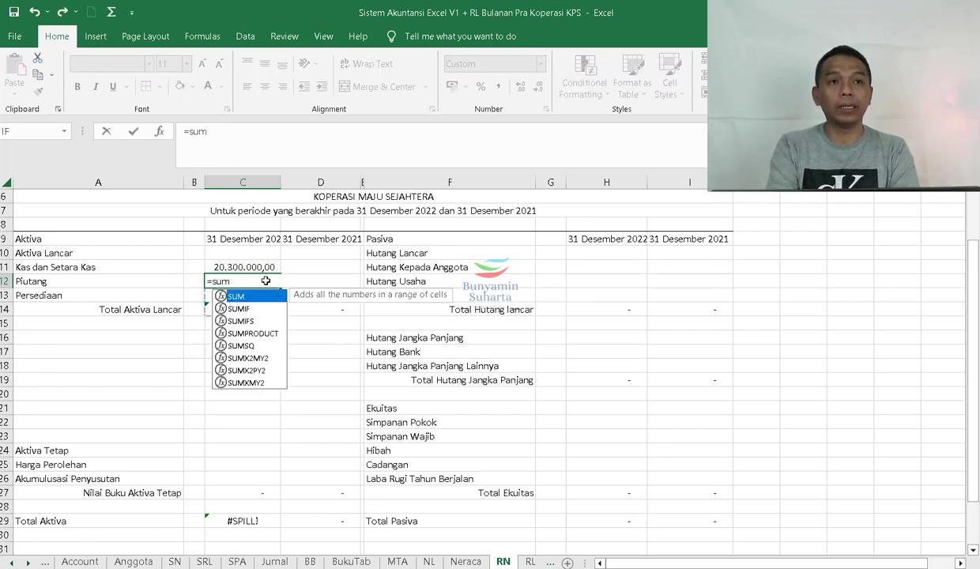
type("(Neraca!")
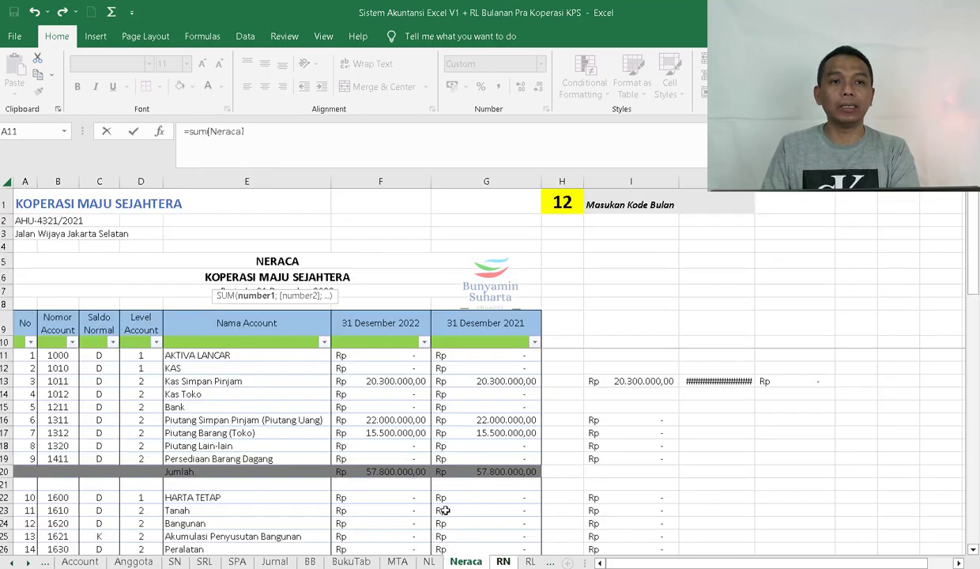
left_click(467, 562)
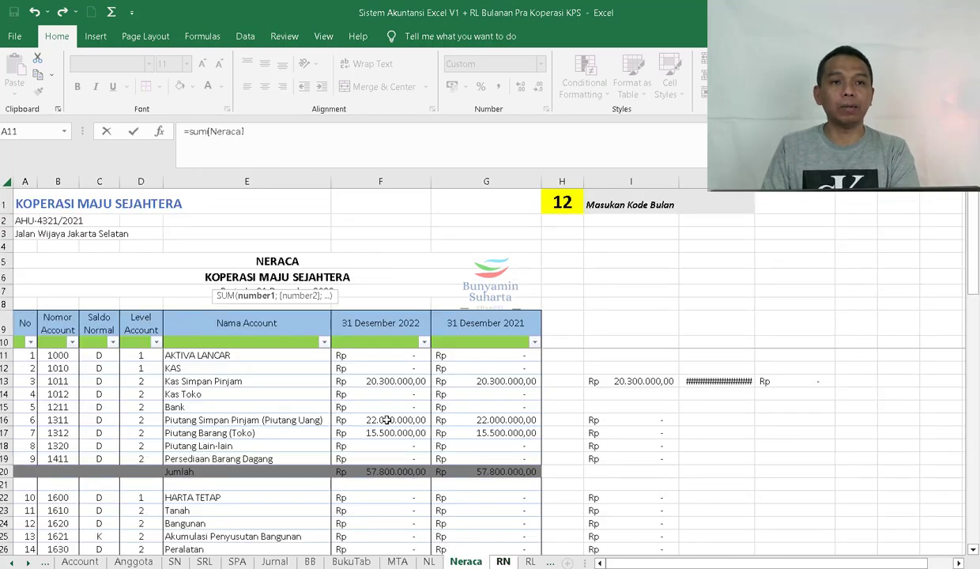
left_click_drag(388, 419, 379, 446)
key("Return")
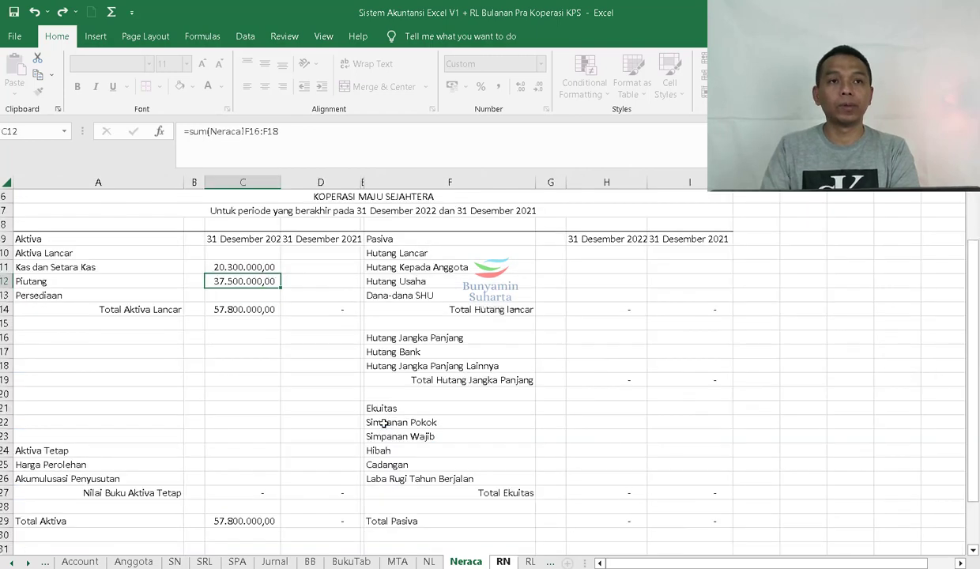
- Enter a SUM formula in C13 for Persediaan that takes the 31 Desember 2022 Persediaan Barang Dagang balance from the Neraca sheet
left_click(228, 269)
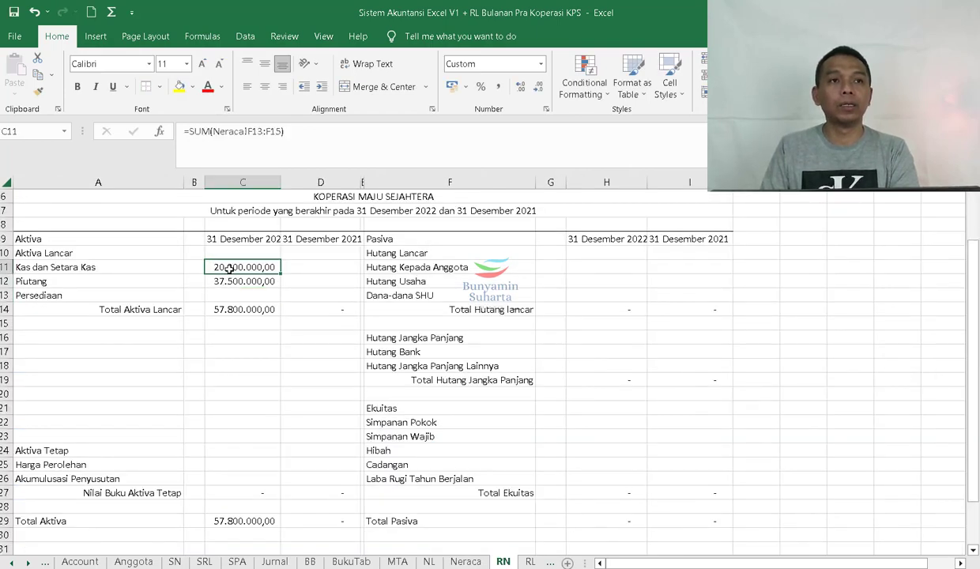
left_click(244, 297)
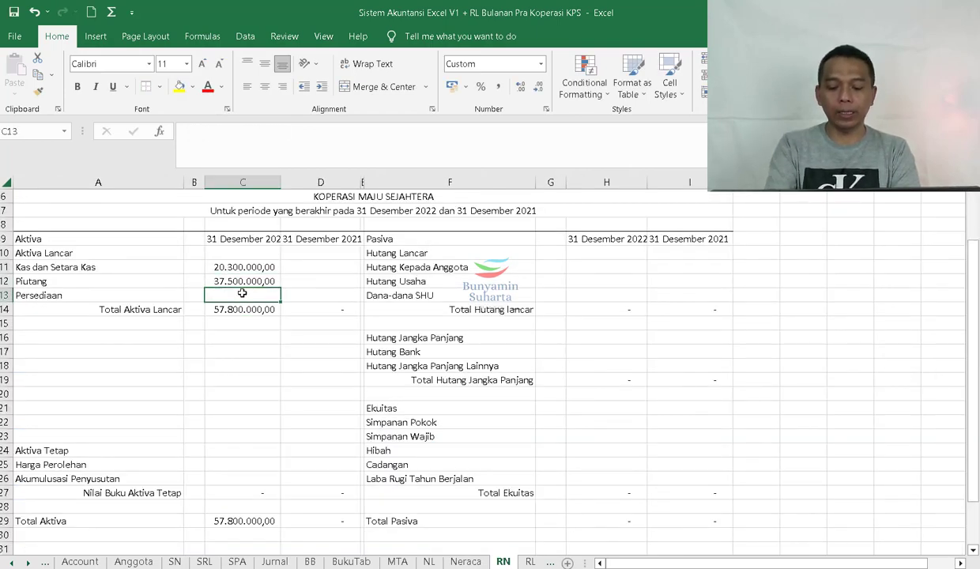
type("=sum")
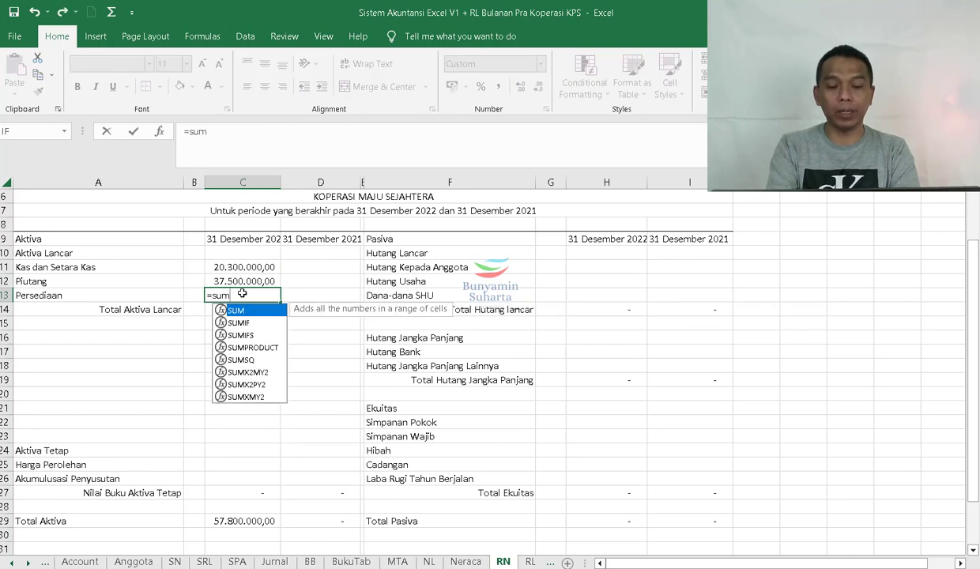
type(")")
key("BackSpace")
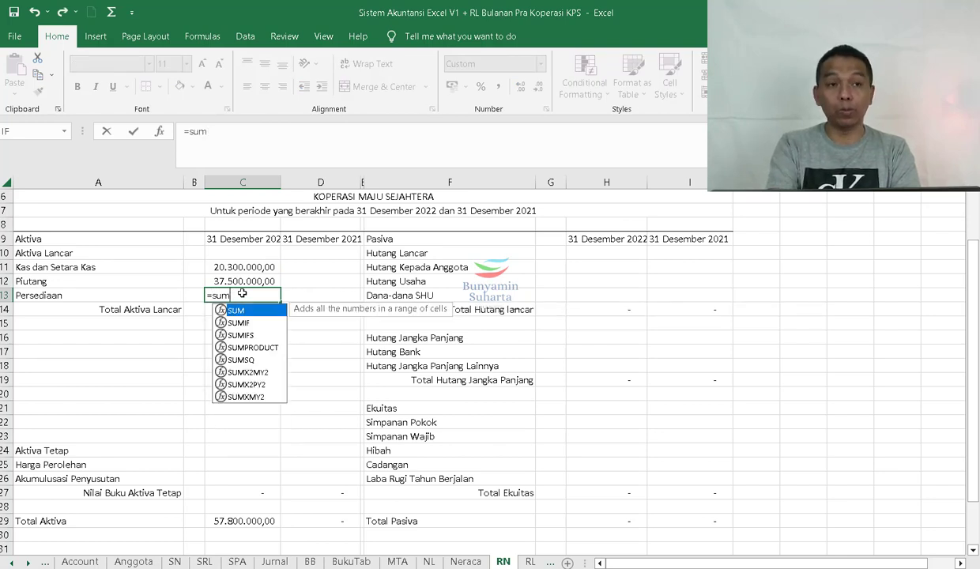
type("(")
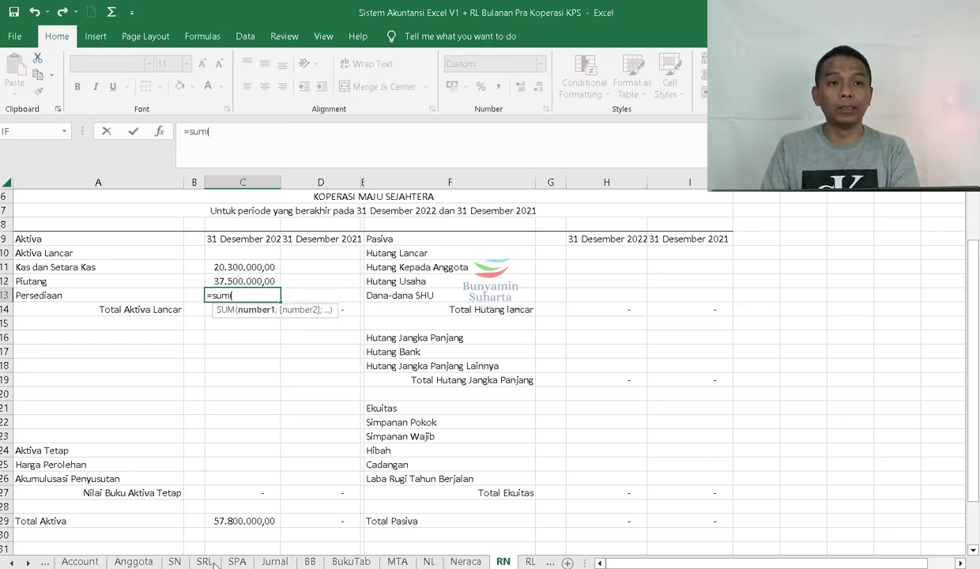
left_click(466, 561)
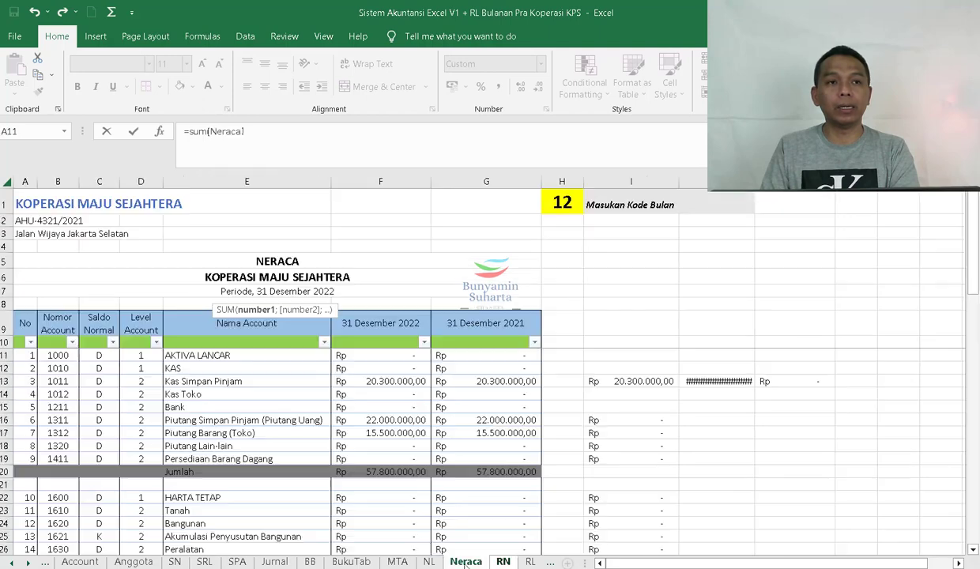
left_click(386, 454)
key("Return")
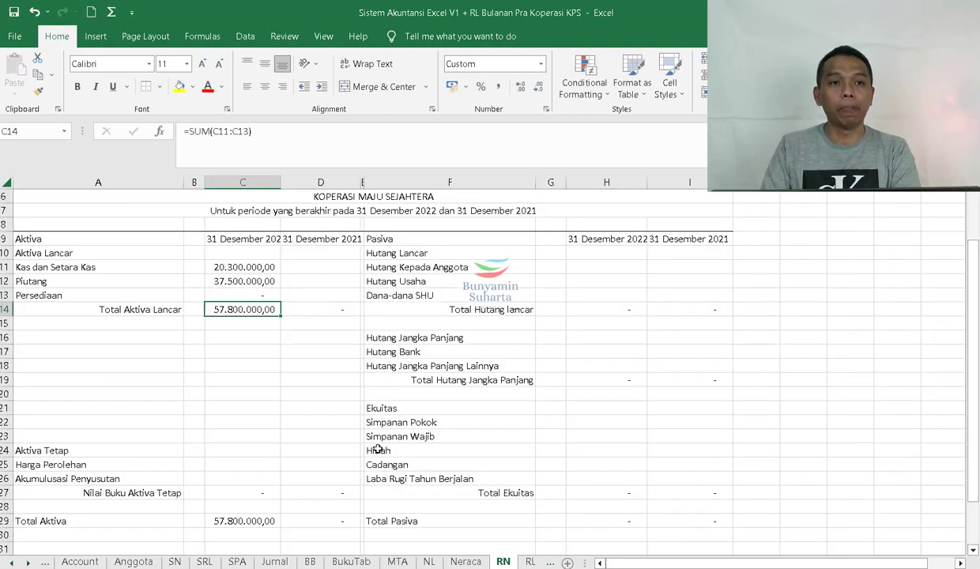
- Start a SUM formula in C24 with the 31 Desember 2022 Tanah balance (F23) from the Neraca sheet
left_click(248, 451)
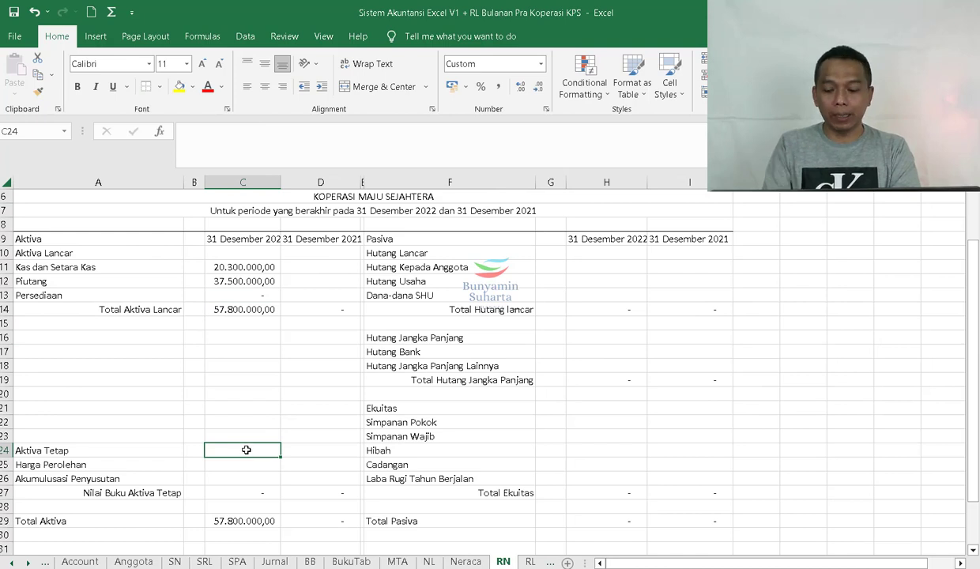
type("=sum")
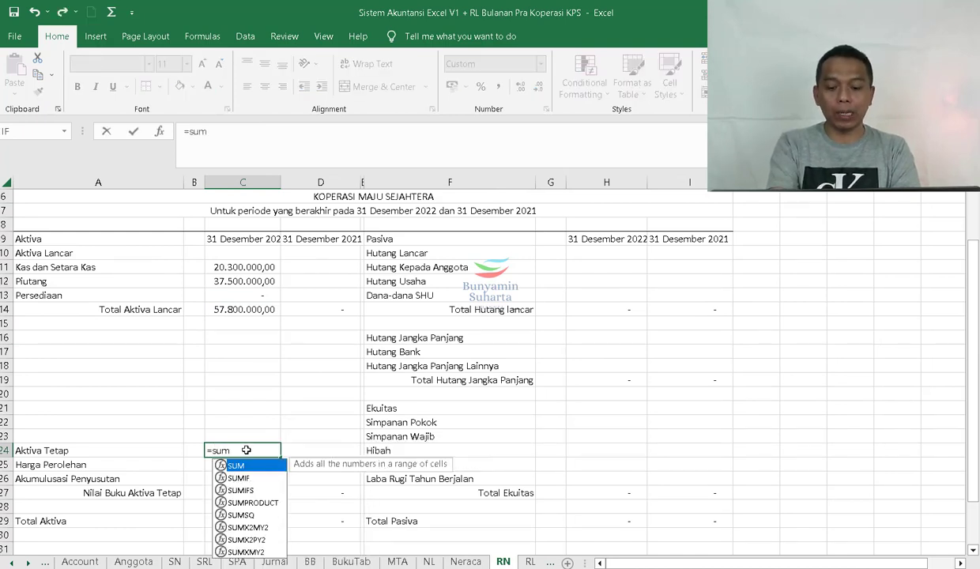
type("(")
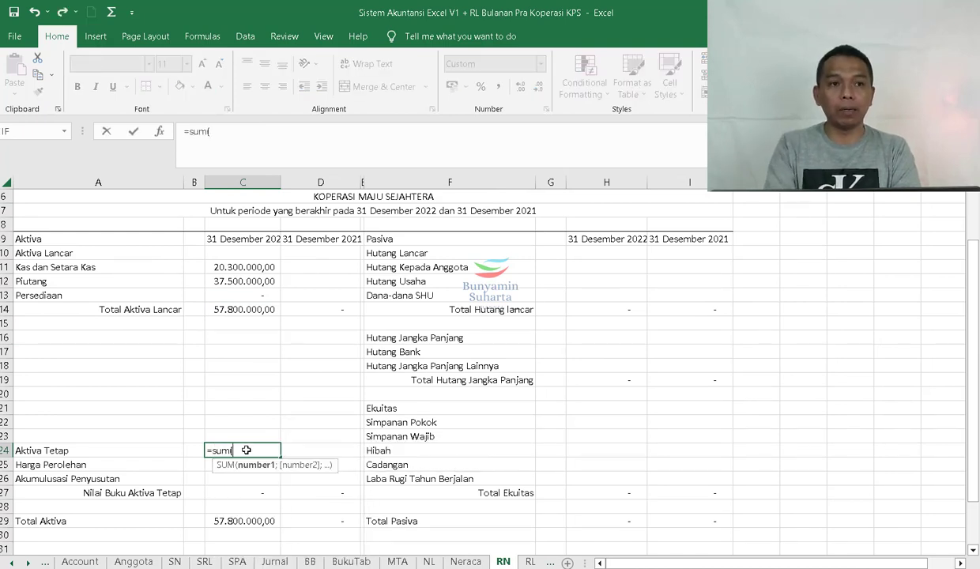
left_click(466, 562)
scroll(401, 534, "down", 1)
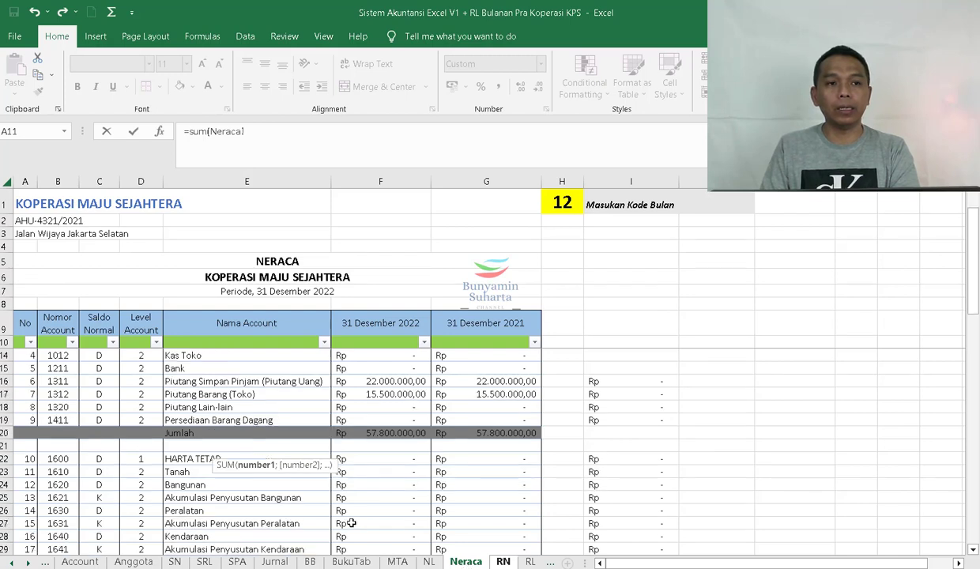
mouse_move(394, 471)
left_mouse_down()
mouse_move(385, 523)
mouse_move(388, 473)
left_mouse_up()
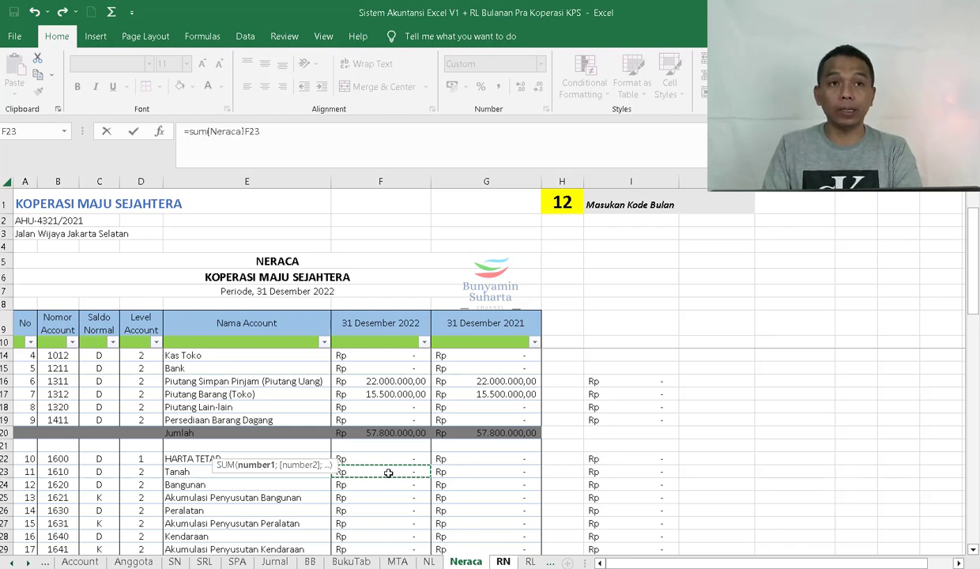
key("Home")
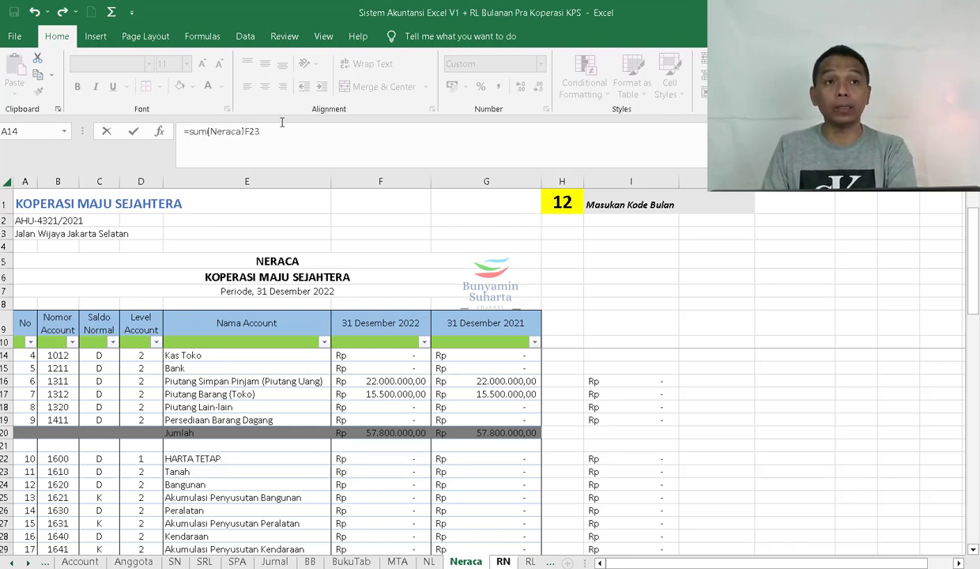
- Add the Bangunan, Peralatan and Kendaraan balances (F24, F26 and F28 of the Neraca sheet) to the SUM and complete the formula
left_click(279, 128)
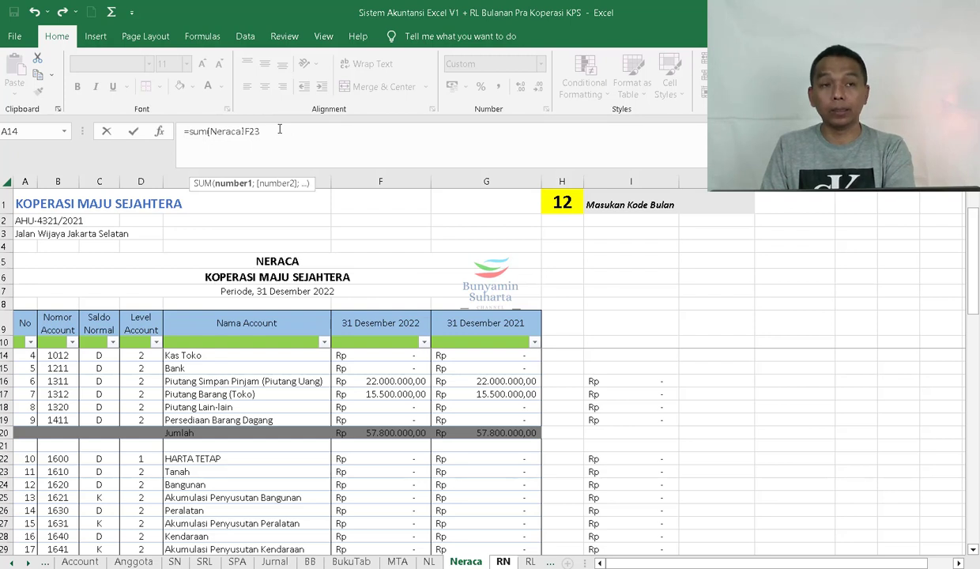
type(";")
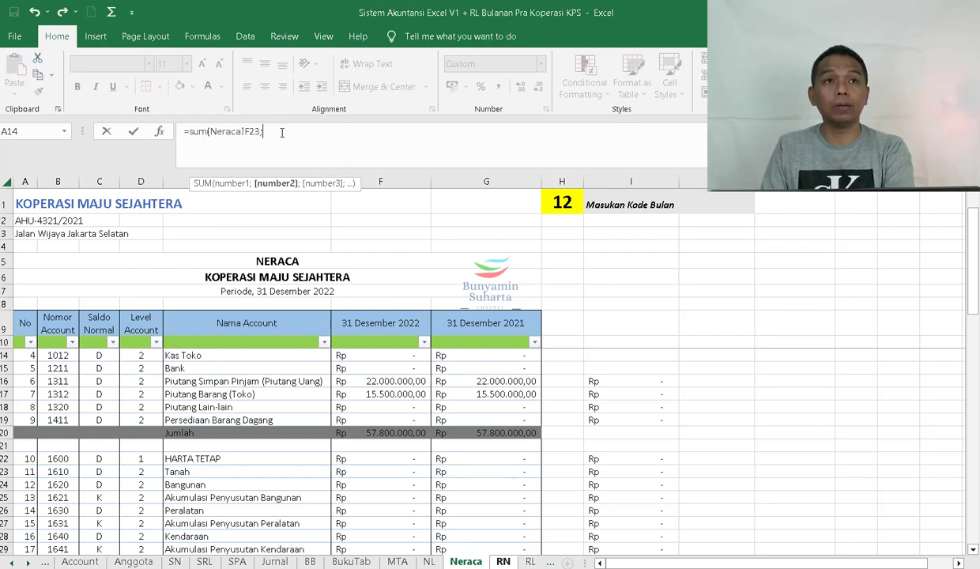
left_click(373, 482)
type(";")
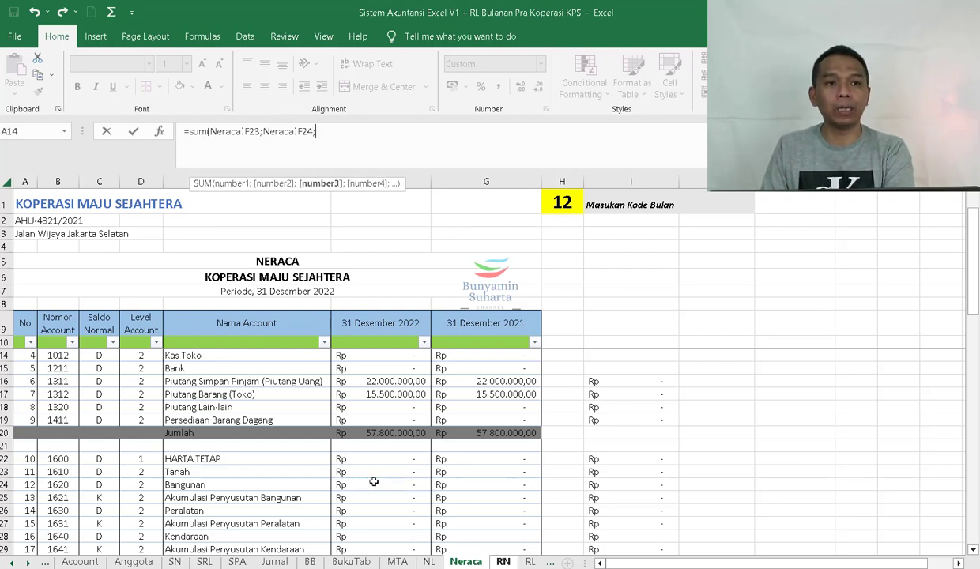
left_click(379, 508)
type(";")
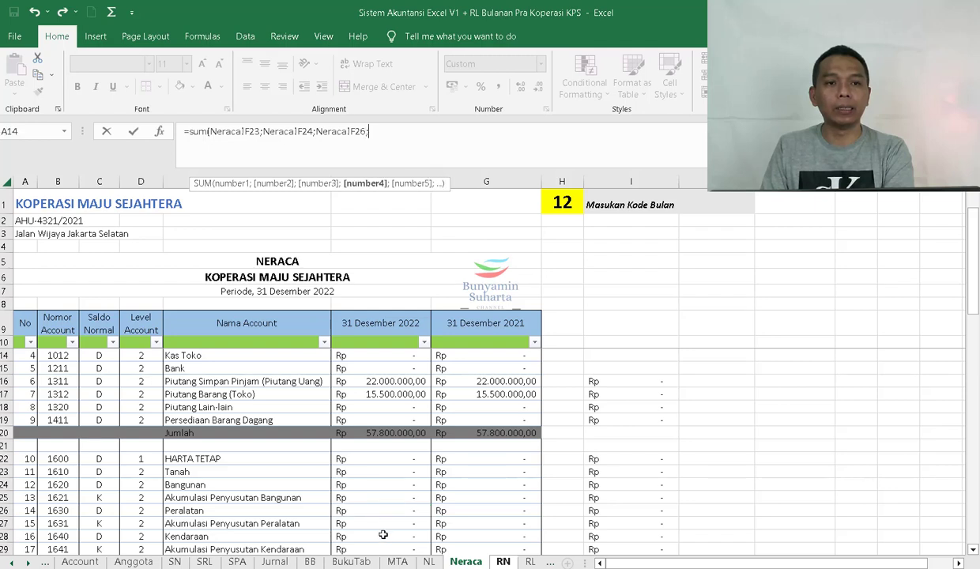
left_click(383, 536)
scroll(406, 475, "down", 2)
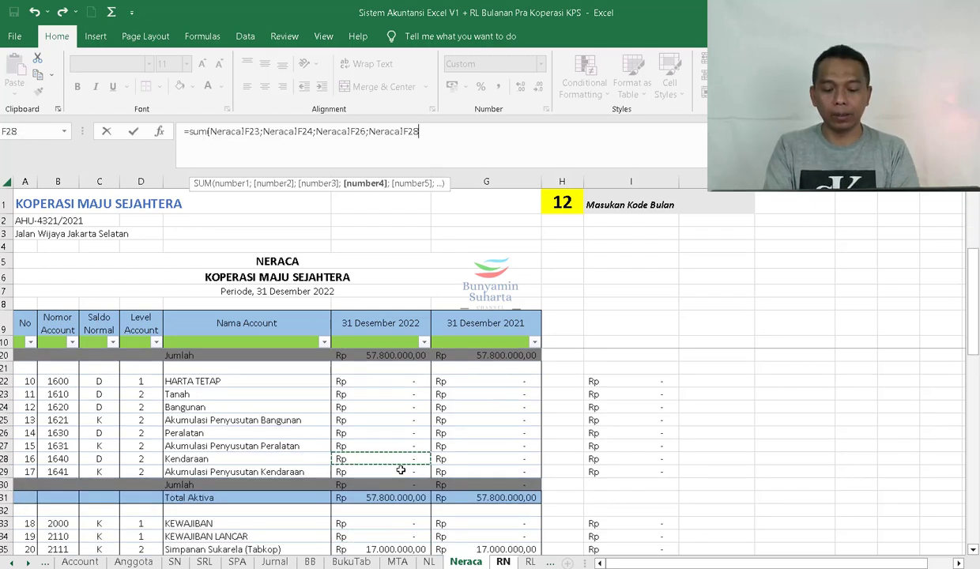
type(")")
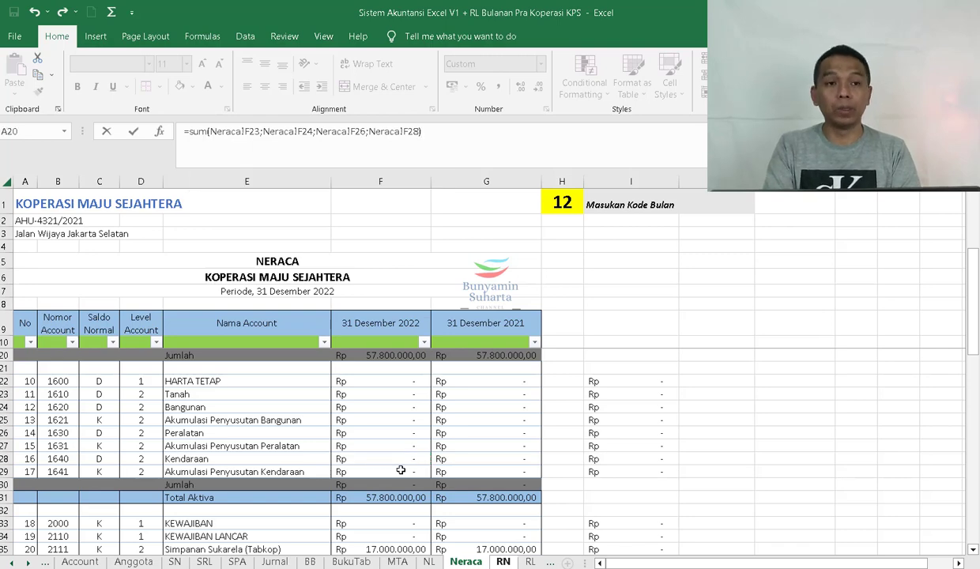
key("Return")
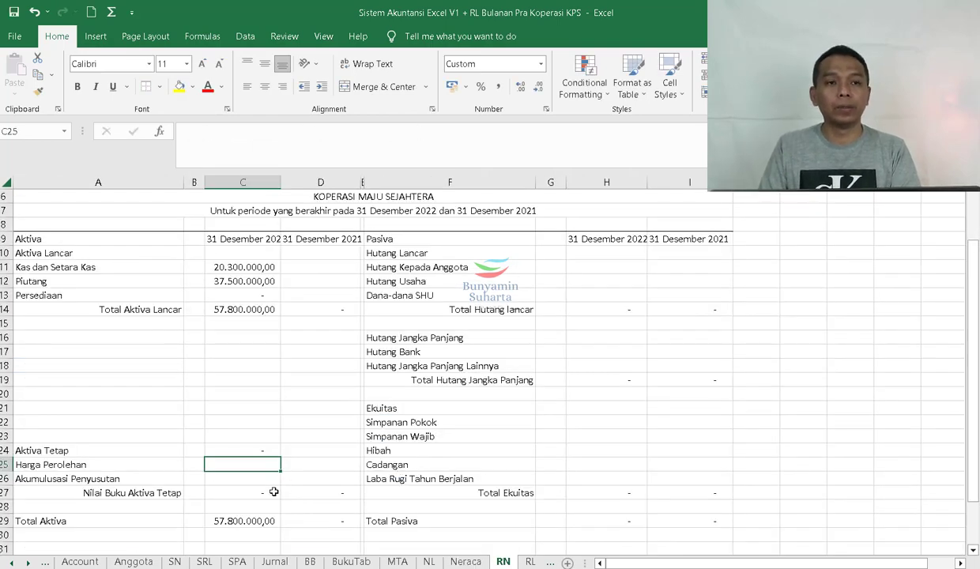
- Move the SUM formula from C24 to the Harga Perolehan cell C25 and replace the Nilai Buku Aktiva Tetap formula in C27 with =SUM(C25:C26)
left_click(248, 449)
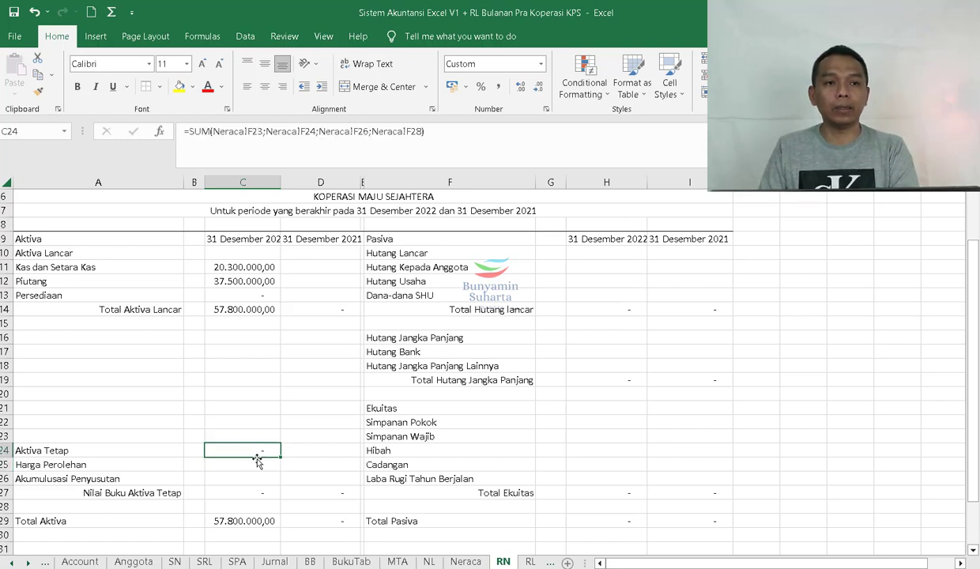
left_click_drag(257, 461, 257, 466)
left_click(254, 490)
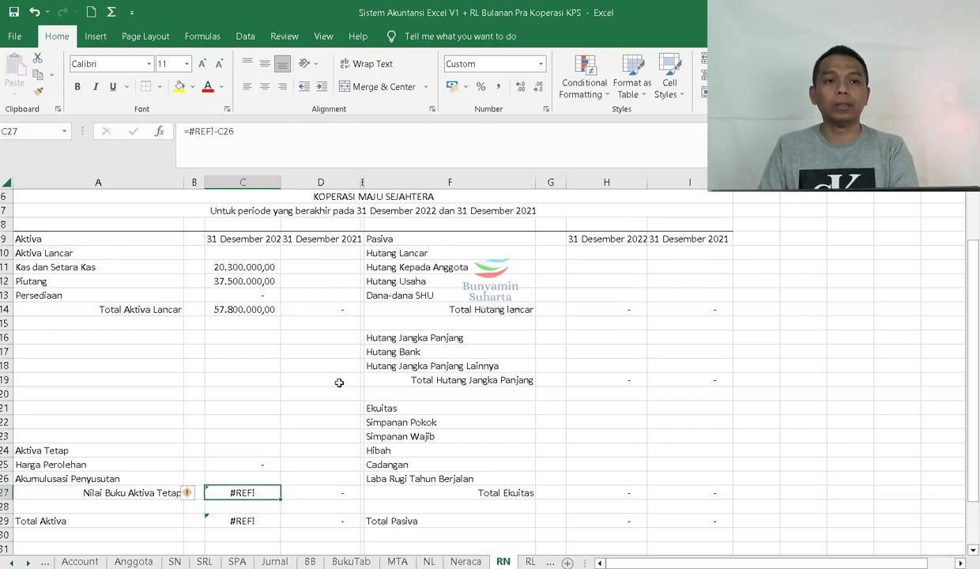
key("alt+equal")
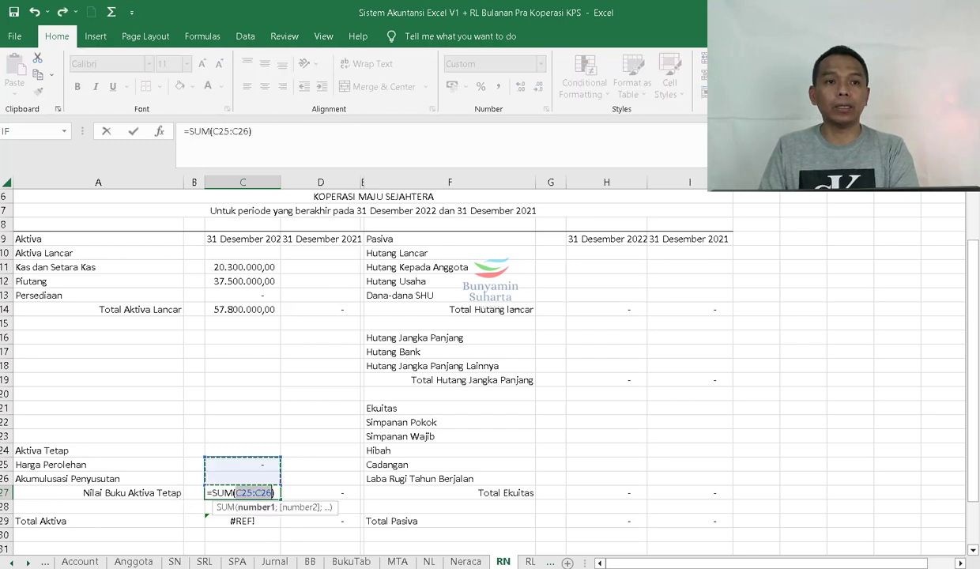
key("Return")
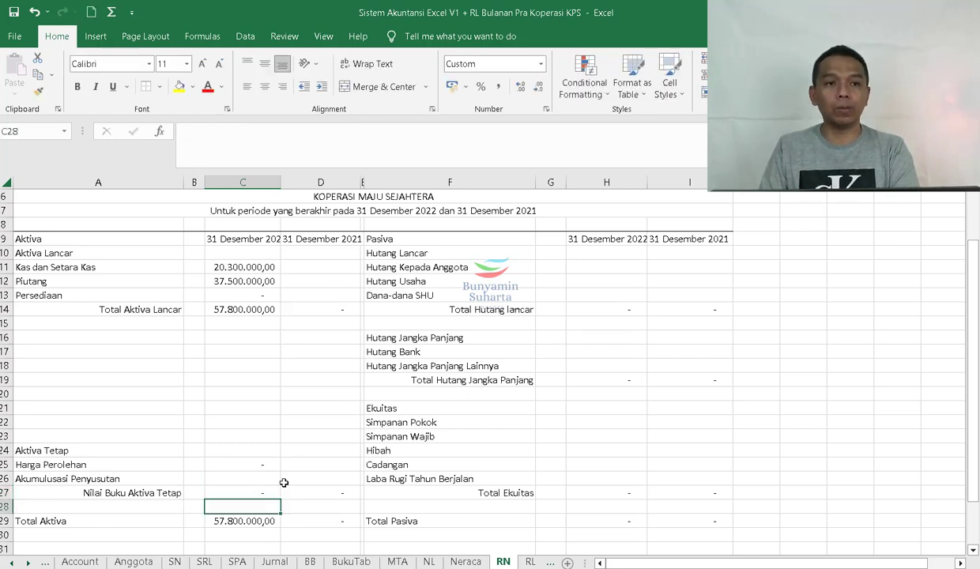
- Enter a formula in C26 for accumulated depreciation that adds the Bangunan and Peralatan depreciation balances, F25 and F27, from the Neraca sheet
left_click(261, 479)
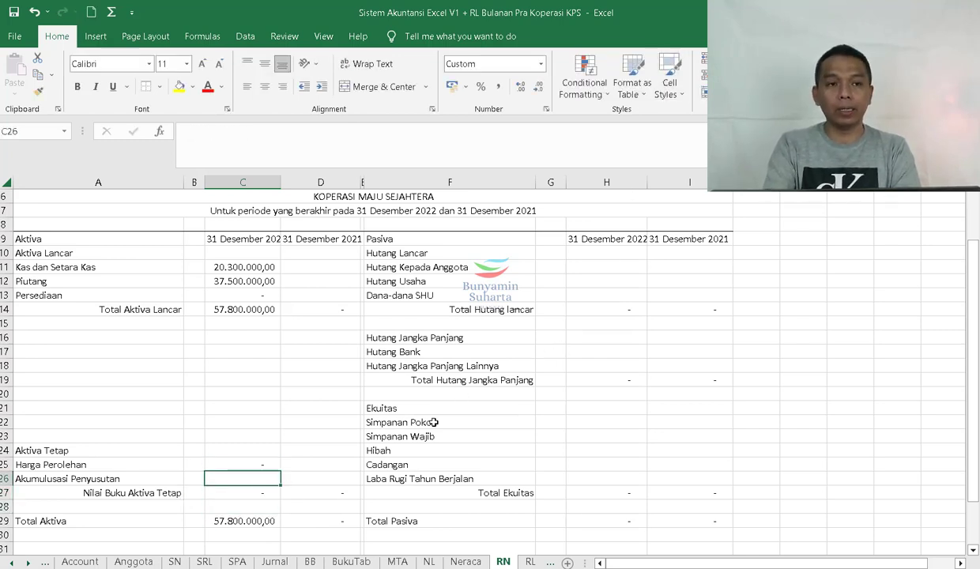
type("=")
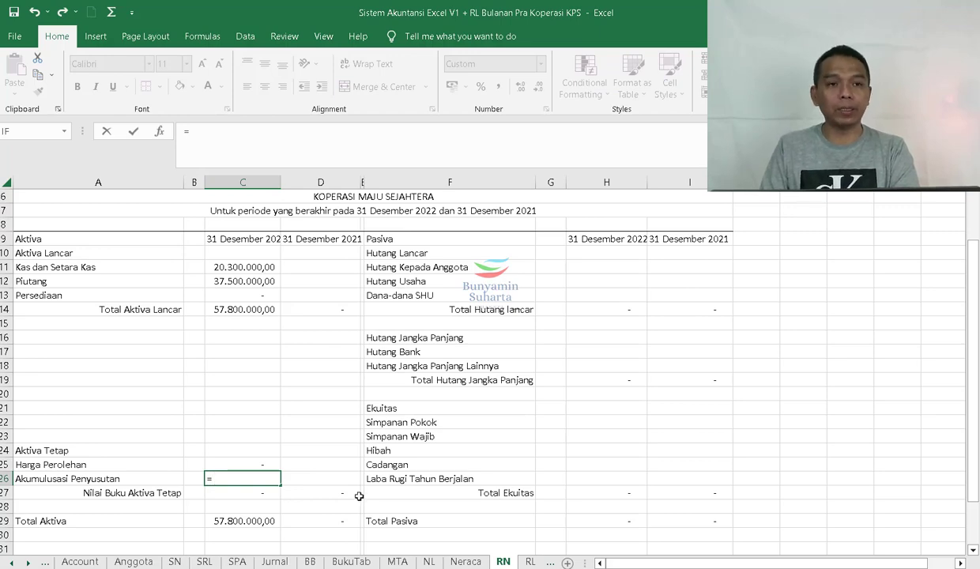
left_click(468, 562)
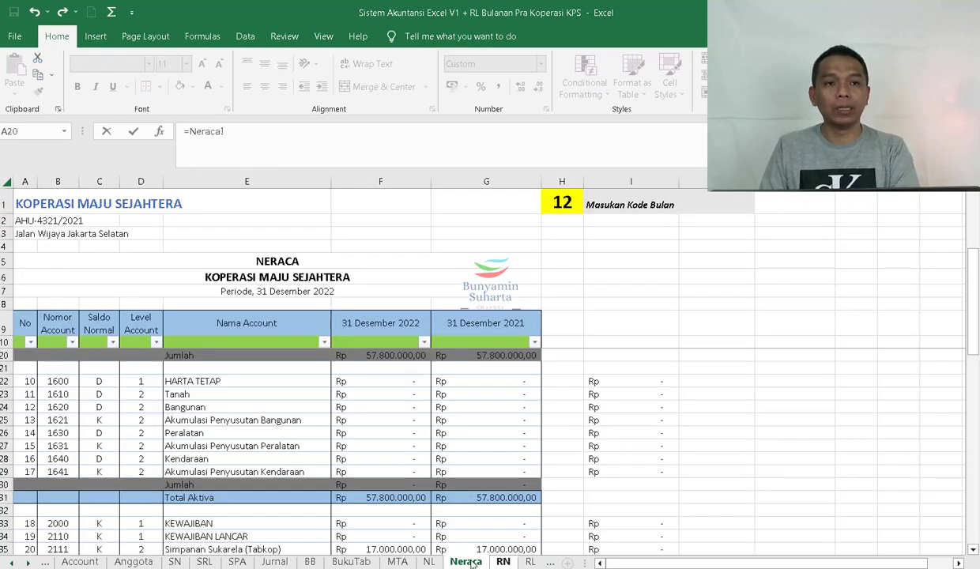
left_click(383, 420)
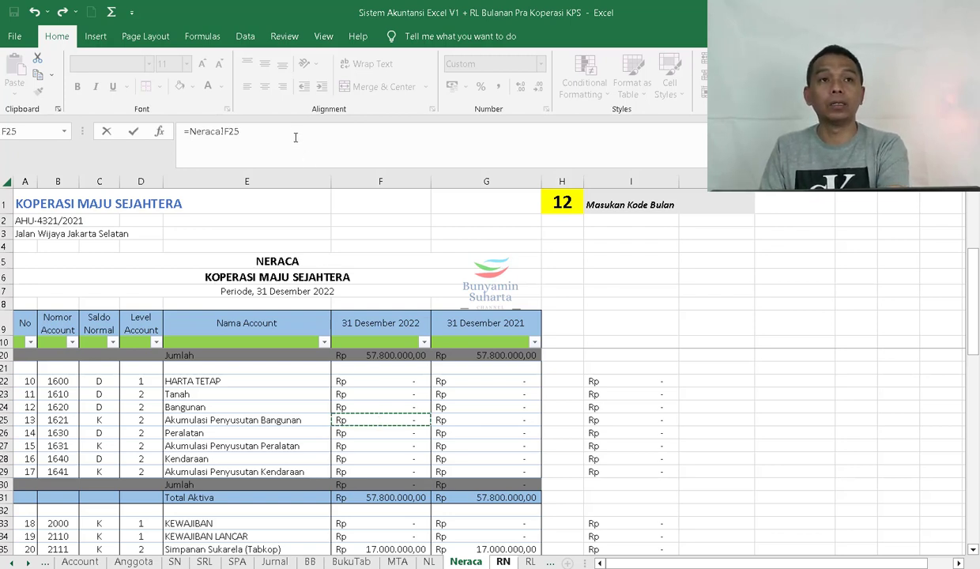
key("Return")
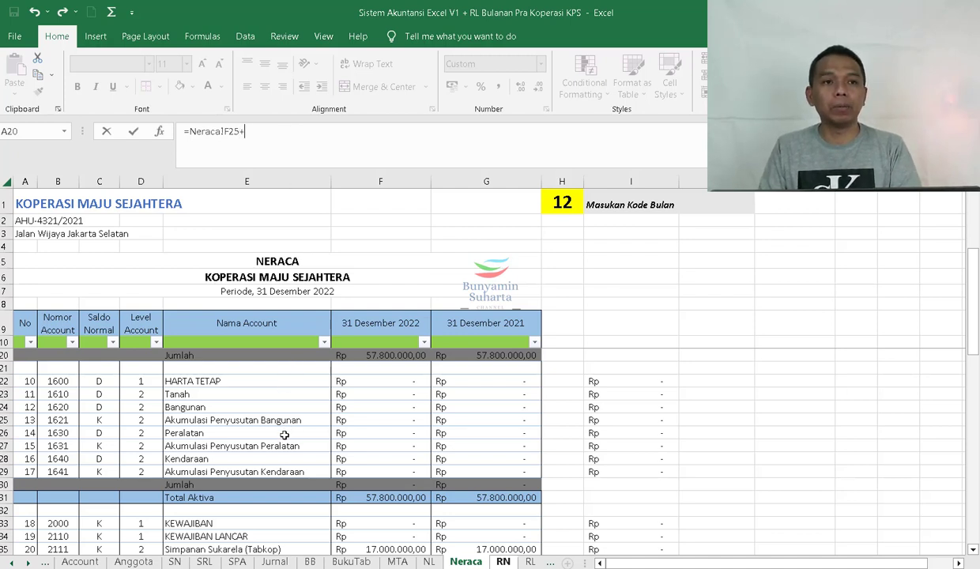
left_click(392, 448)
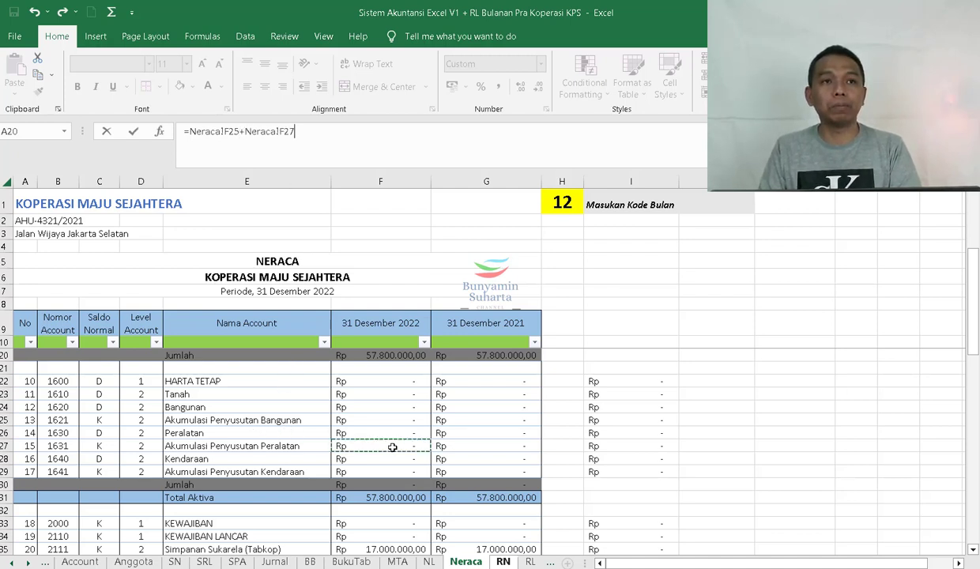
- Complete the 2022 Akumulasi Penyusutan formula as =Neraca!F25+Neraca!F27+Neraca!F29
type("+")
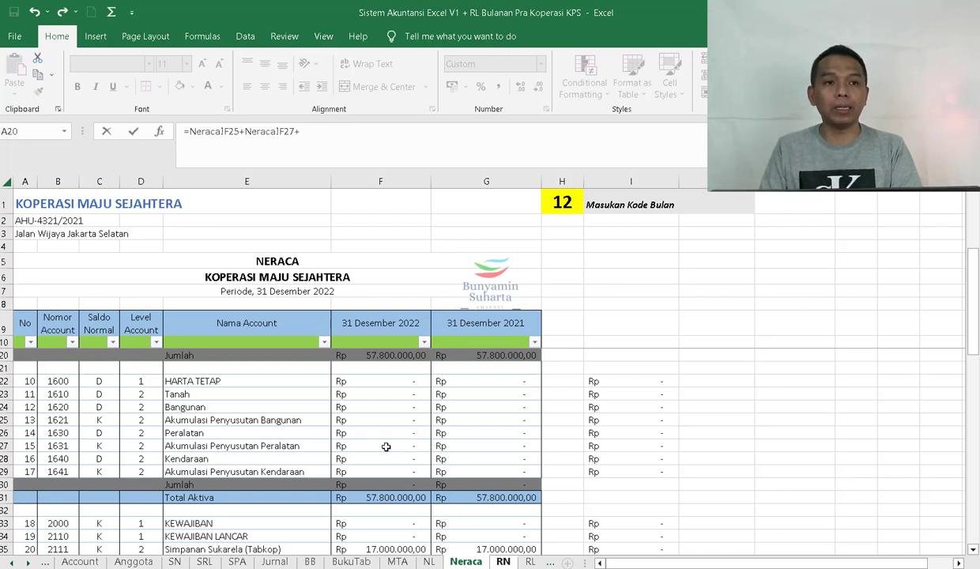
left_click(378, 473)
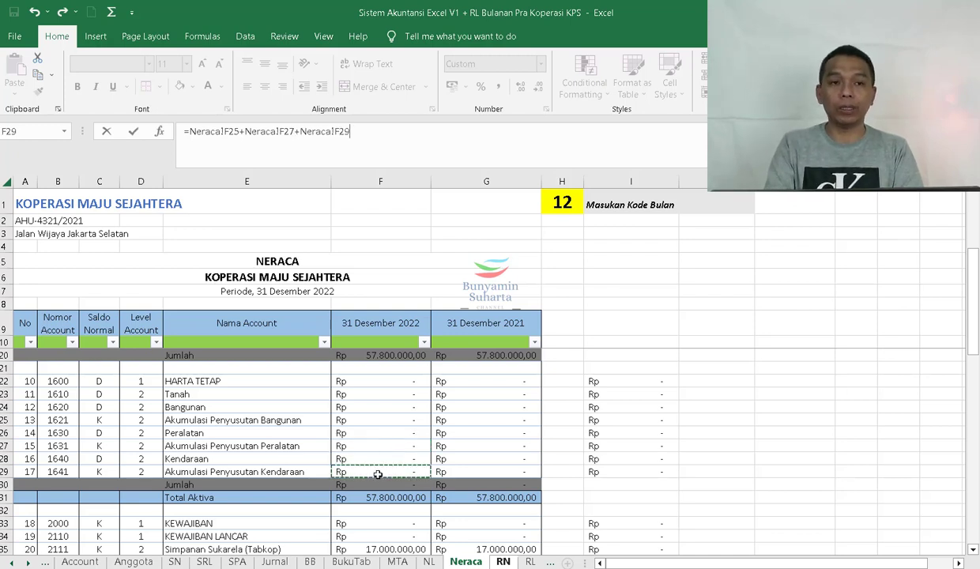
key("Return")
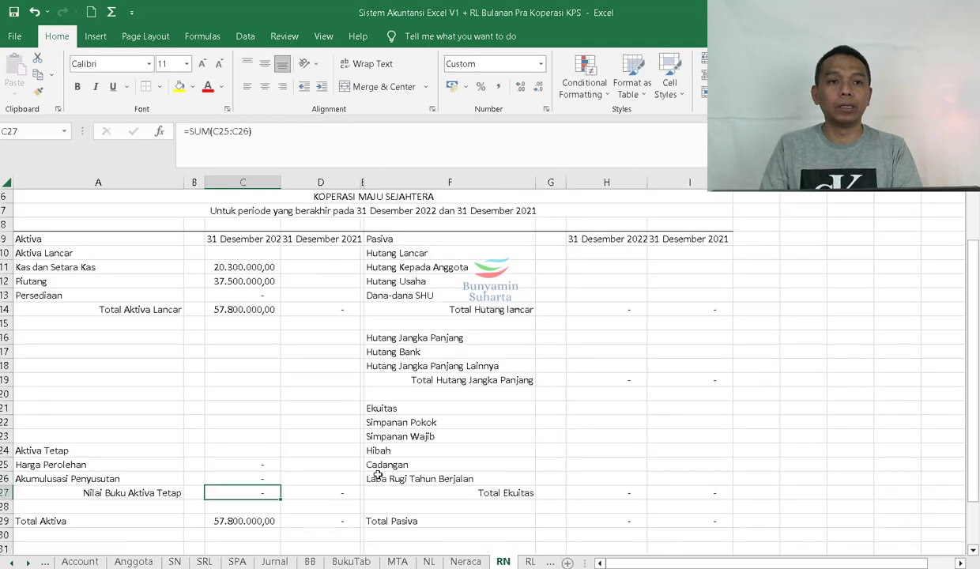
- Copy the 31 Desember 2022 formulas for Aktiva Lancar and Aktiva Tetap into the 31 Desember 2021 column
left_click_drag(267, 270, 348, 318)
left_click_drag(251, 467, 329, 476)
left_click_drag(235, 490, 316, 485)
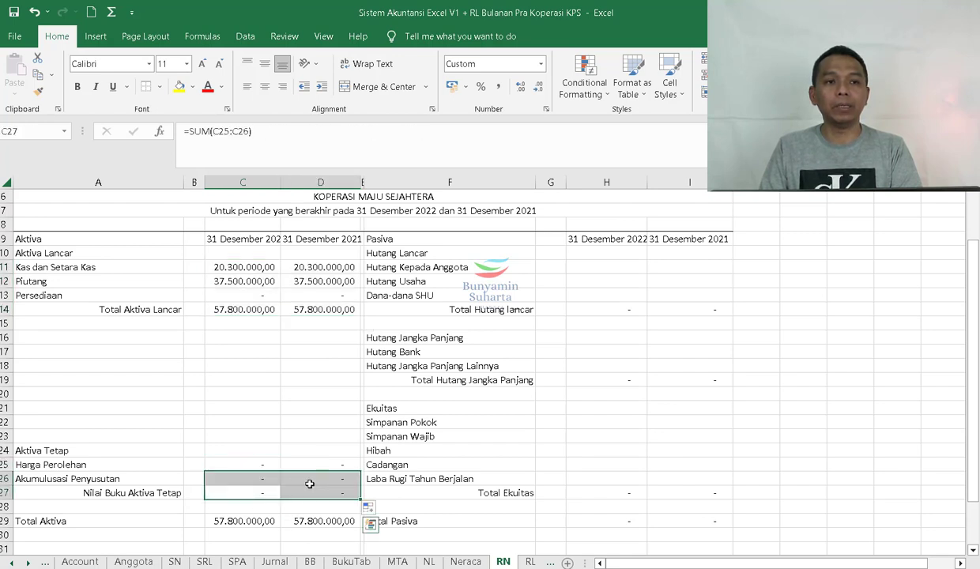
- Make the Nilai Buku Aktiva Tetap and Total Aktiva Lancar rows bold, including their labels and both year columns
left_click_drag(142, 486, 296, 493)
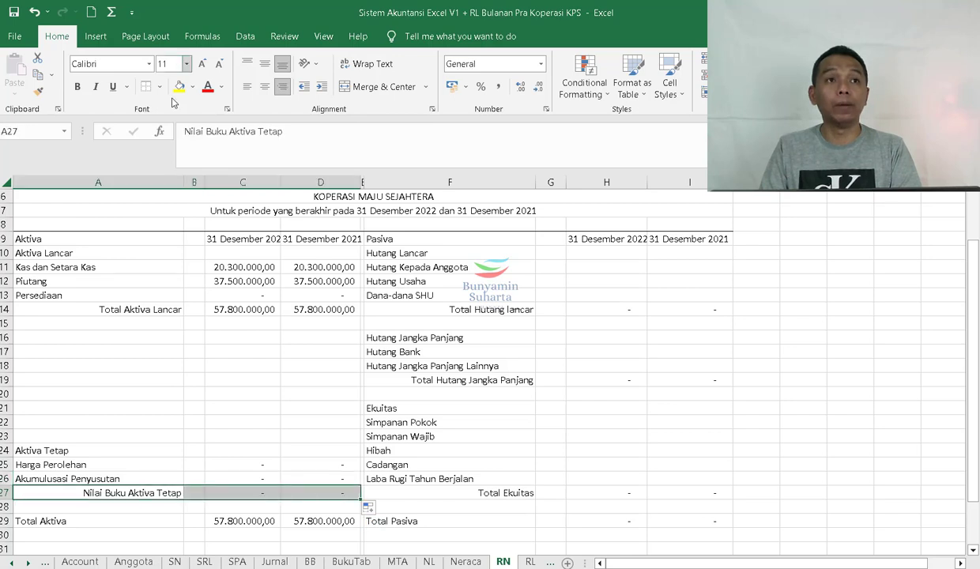
left_click(77, 86)
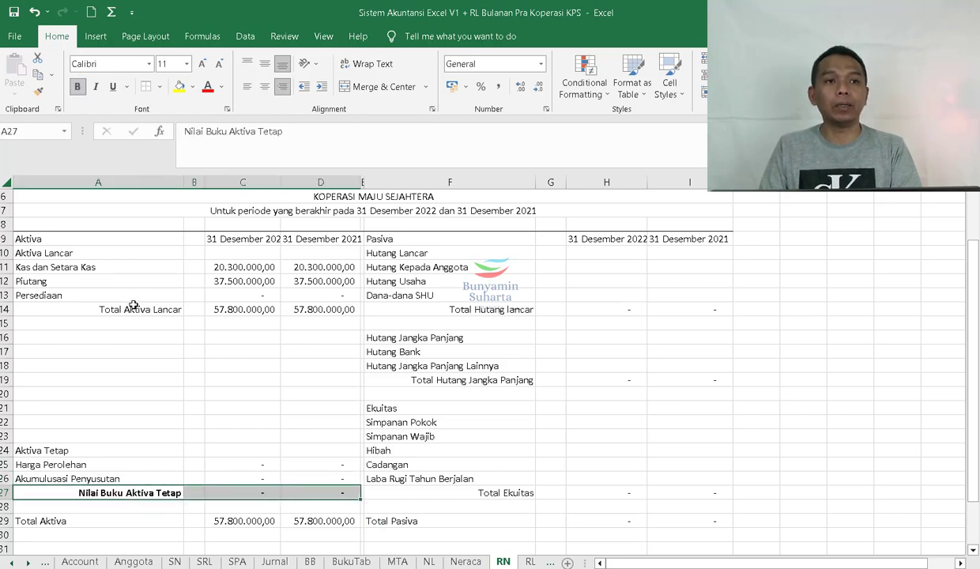
left_click_drag(130, 308, 347, 309)
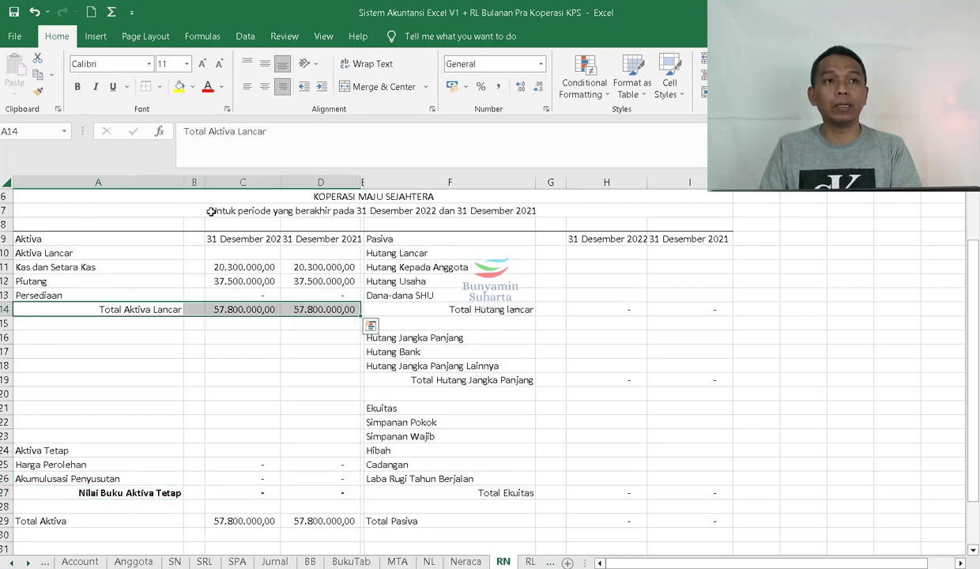
left_click(78, 86)
left_click(522, 310)
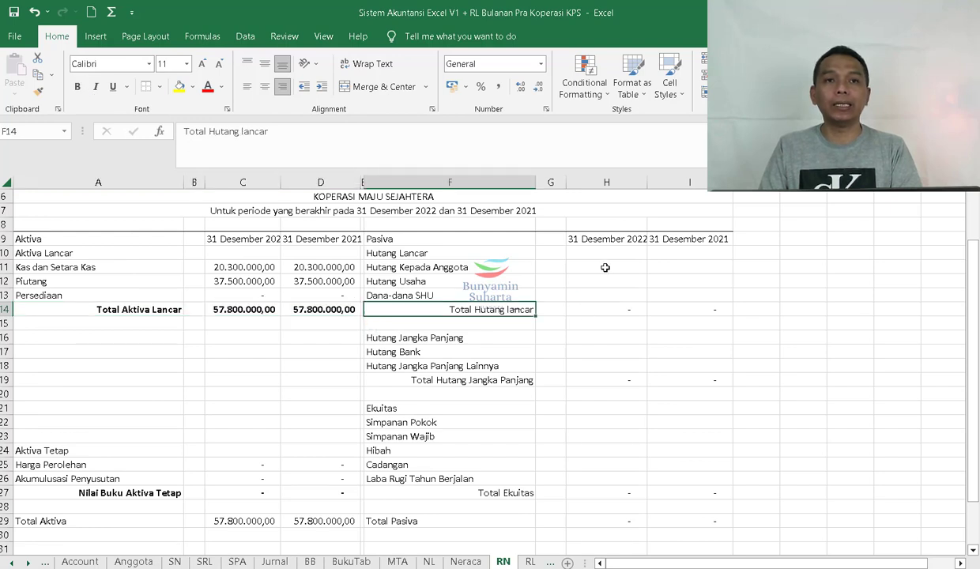
- Enter =SUM(Neraca!F35) in H11 as the 2022 value of Hutang Kepada Anggota, taken from Simpanan Sukarela
left_click(605, 267)
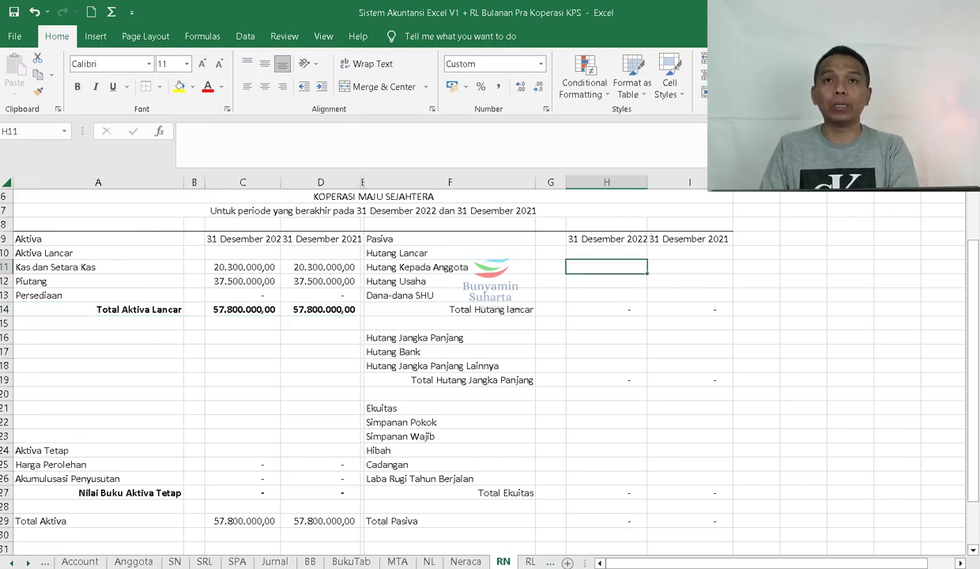
type("=SUM(")
left_click_drag(243, 267, 320, 267)
left_click(465, 561)
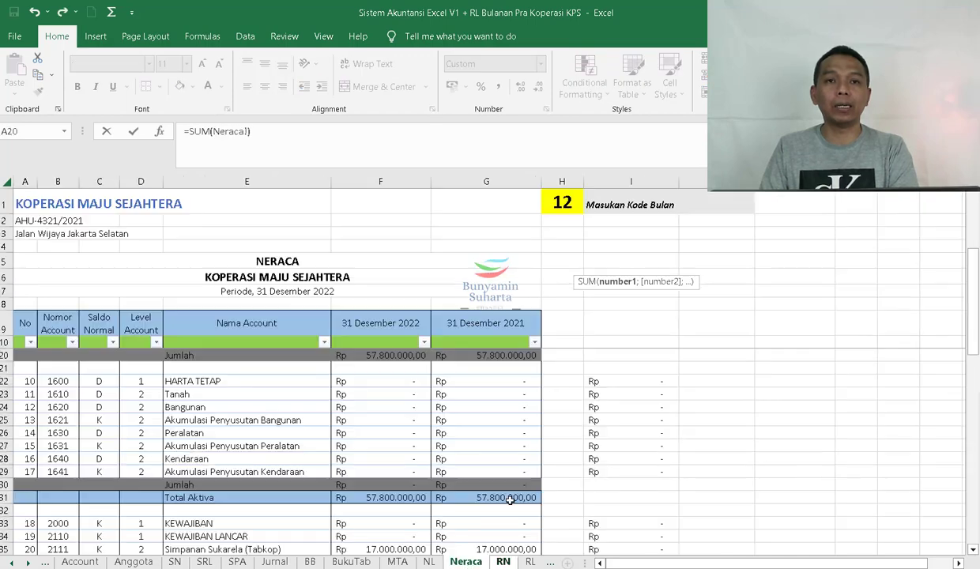
scroll(384, 484, "down", 2)
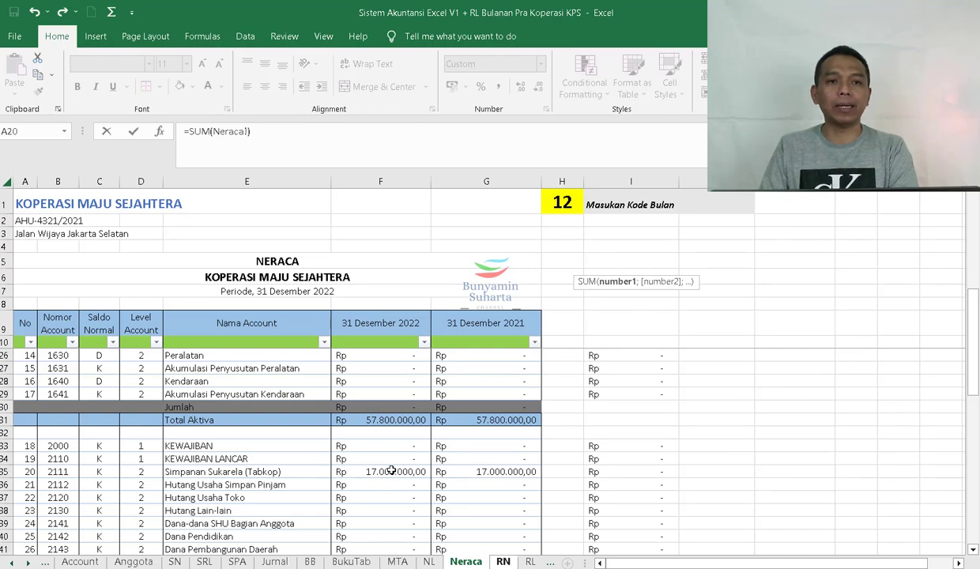
left_click(391, 471)
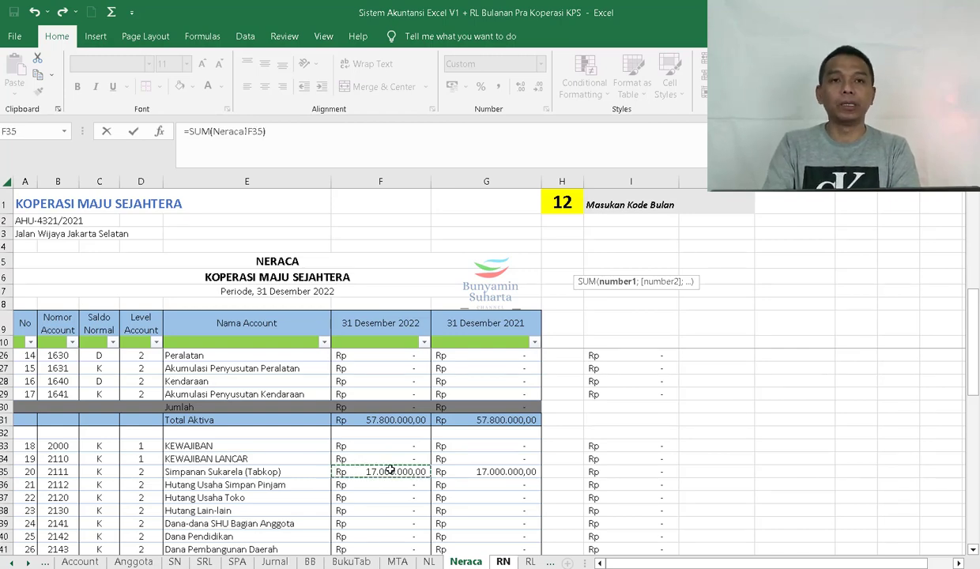
key("Return")
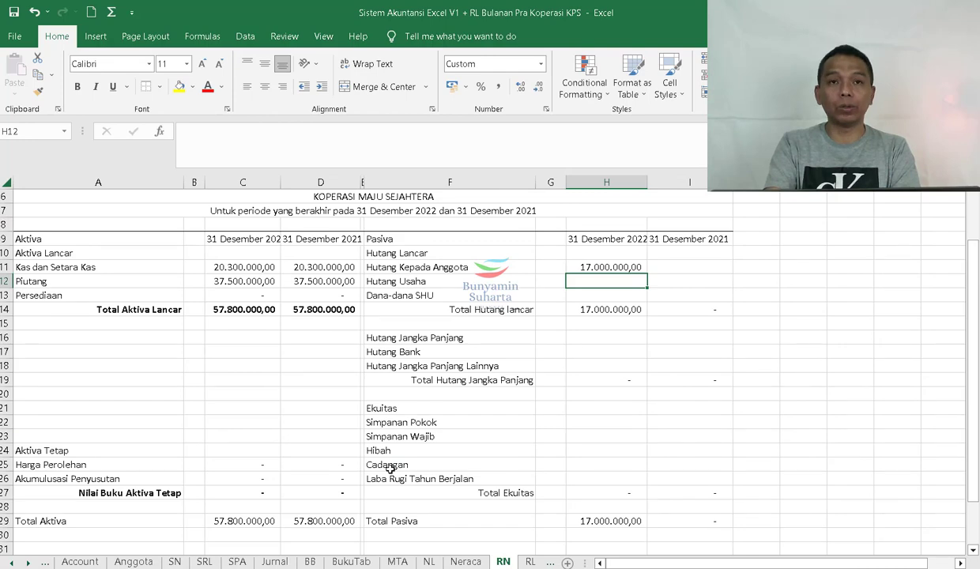
- Try to reference the range Neraca!F36:F38 directly in H12 for the 2022 Hutang Usaha value
type("=")
left_click(466, 561)
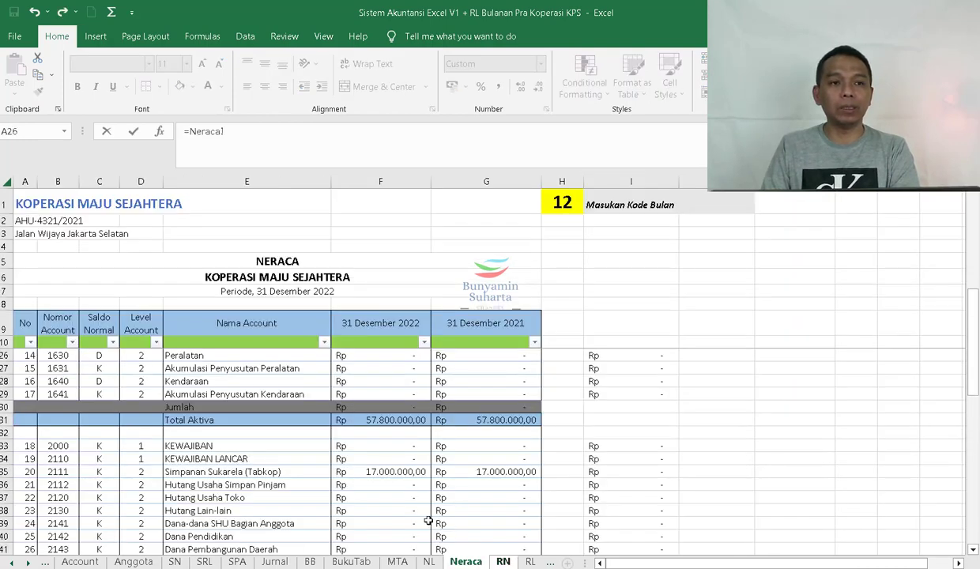
mouse_move(367, 488)
left_mouse_down()
mouse_move(369, 515)
mouse_move(366, 507)
left_mouse_up()
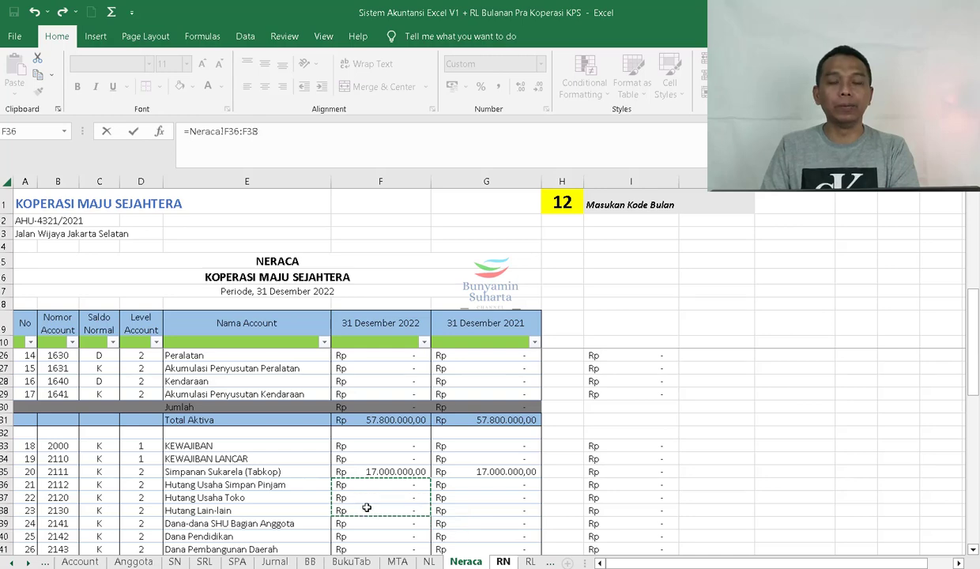
key("Return")
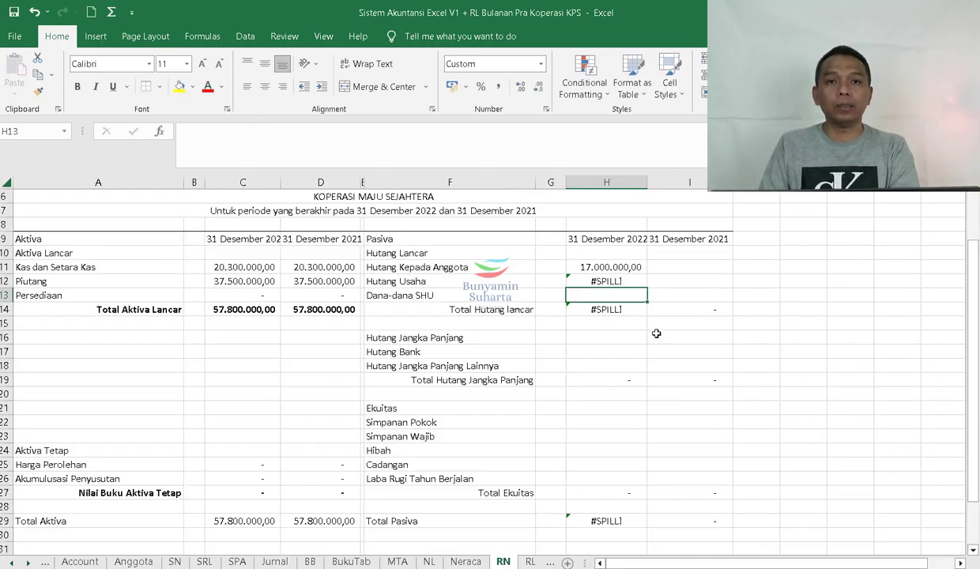
left_click(619, 267)
double_click(622, 268)
type("=s")
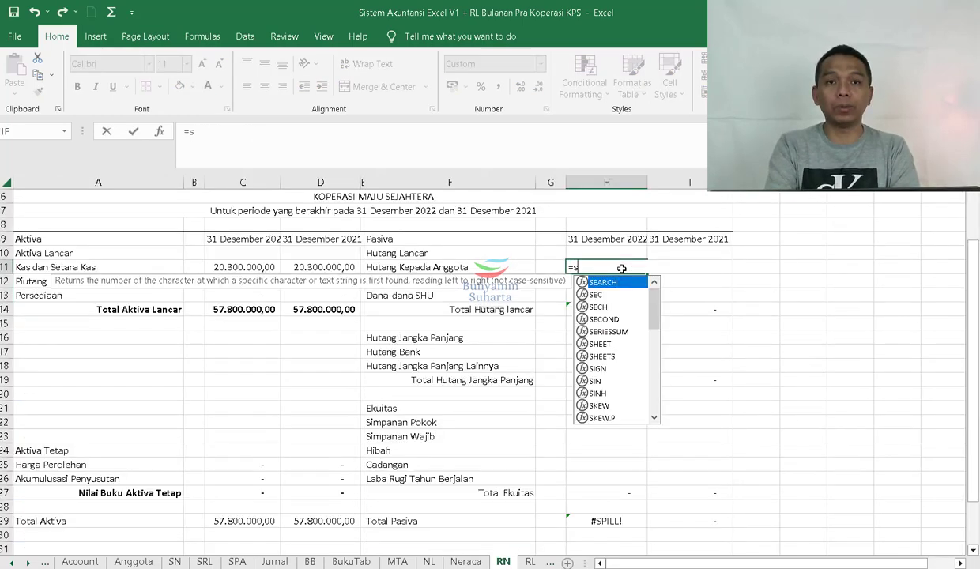
key("Escape")
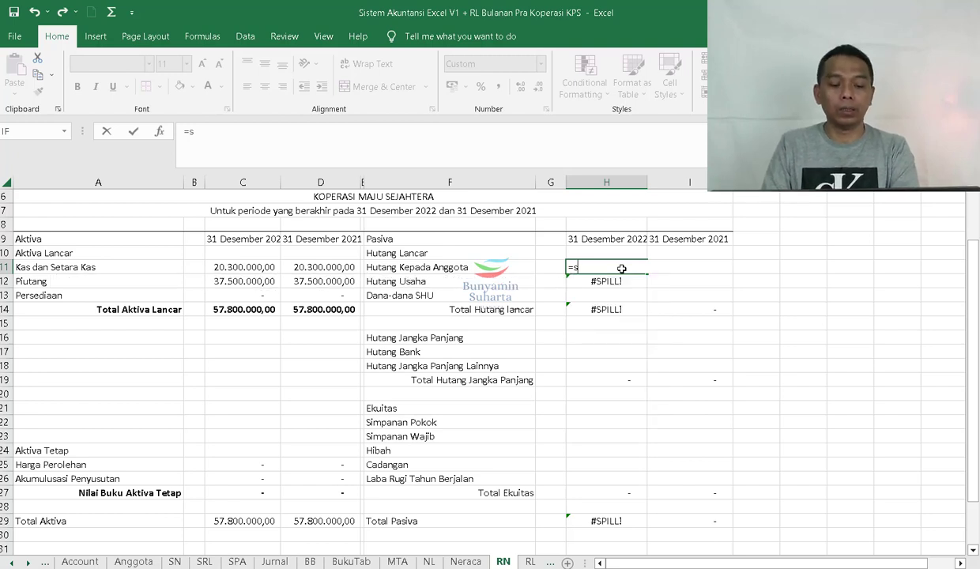
key("Escape")
- Replace the Hutang Usaha formula in H12 with a sum of Neraca!F36:F38
left_click(623, 282)
double_click(613, 281)
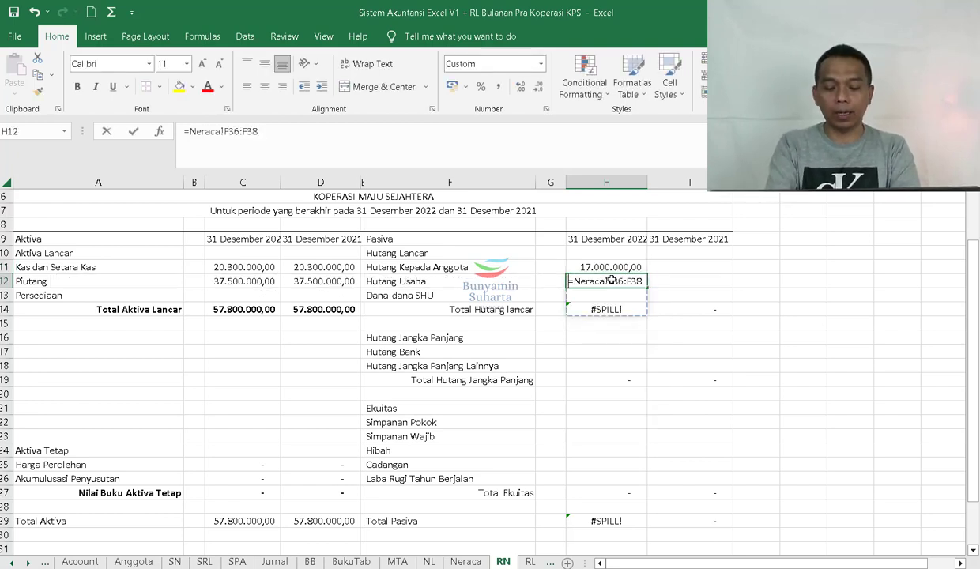
key("Escape")
type("=sum(")
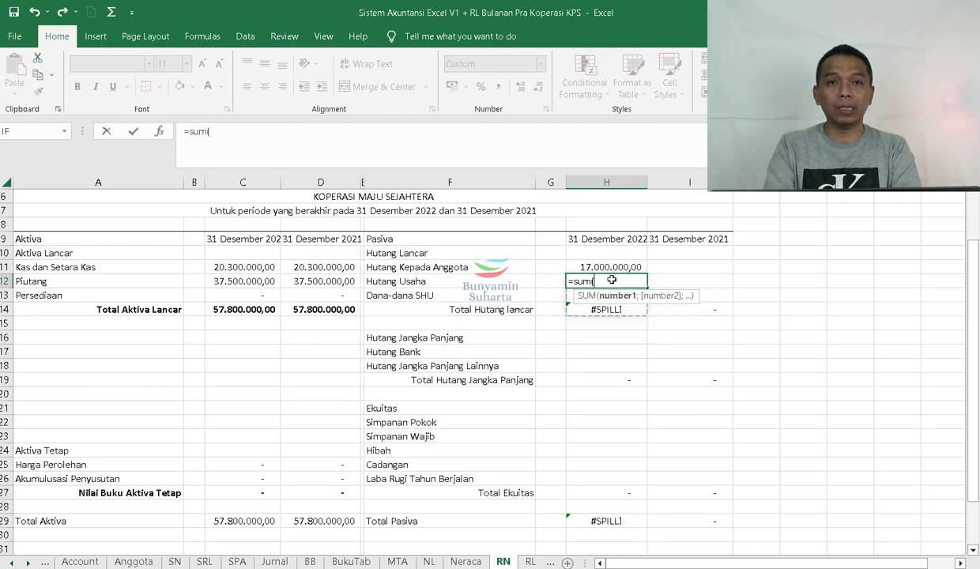
left_click(463, 561)
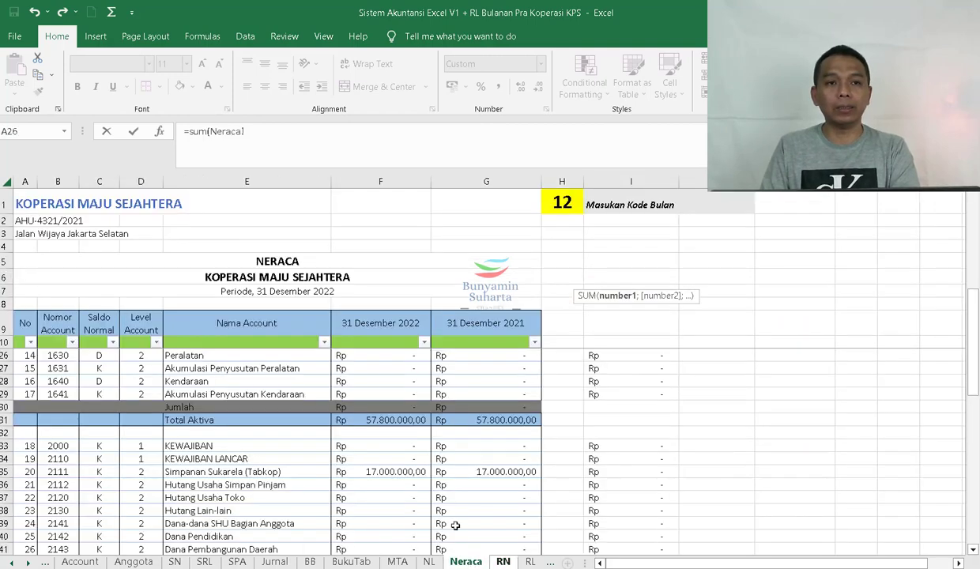
left_click_drag(380, 485, 380, 510)
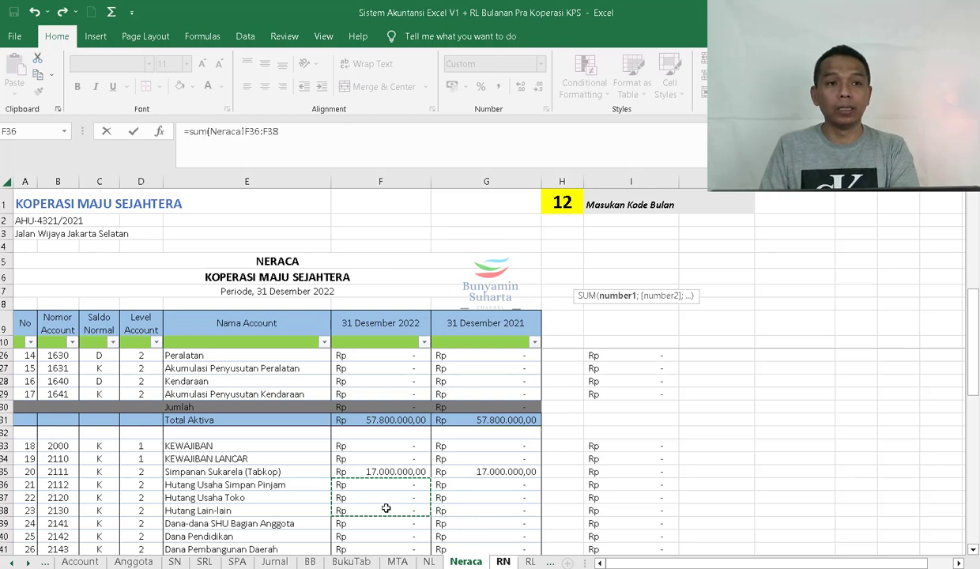
key("Return")
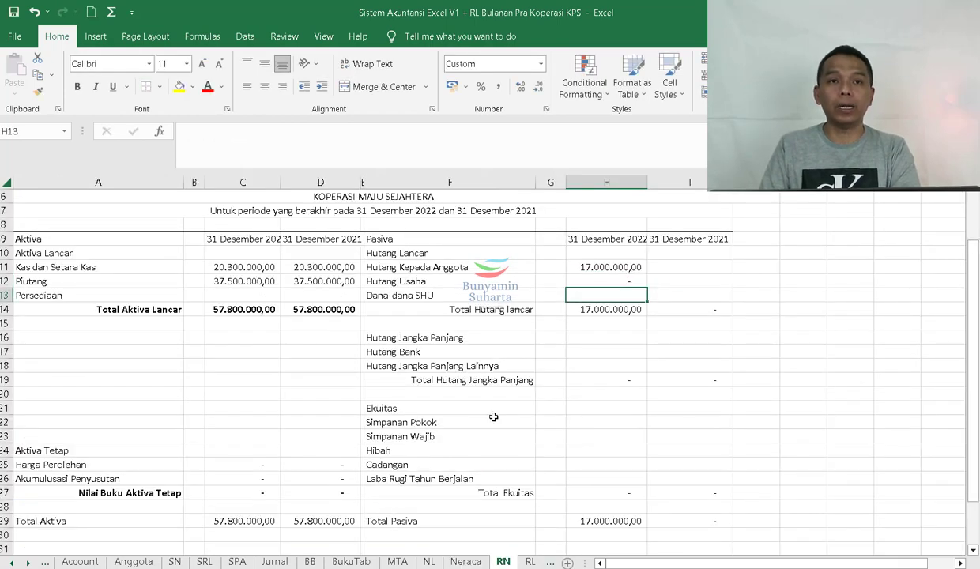
- Enter a sum of Neraca!F39:F45 in H13 as the 2022 value of Dana-dana SHU
type("=dum")
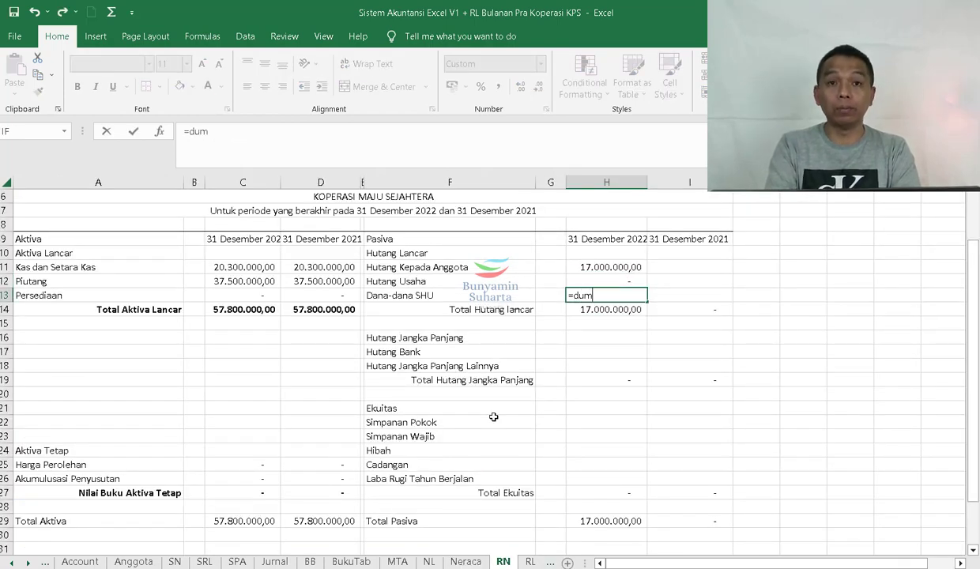
key("BackSpace")
key("BackSpace")
key("BackSpace")
type("s")
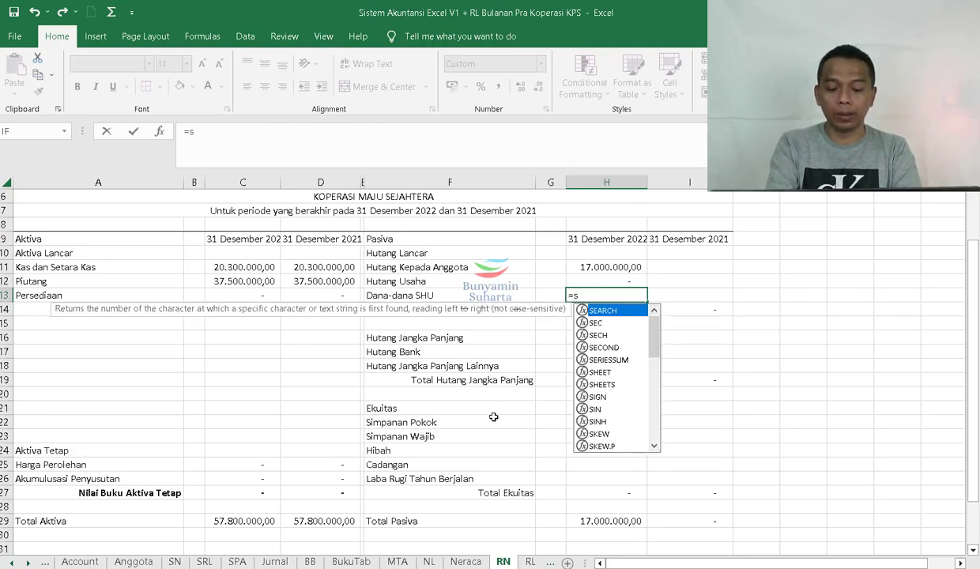
type("um(")
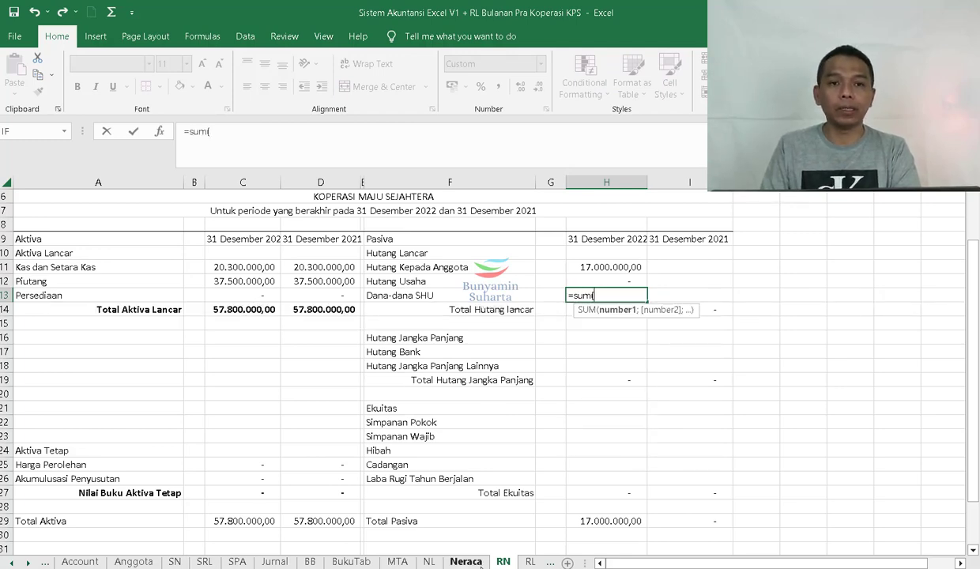
left_click(466, 560)
scroll(443, 497, "down", 3)
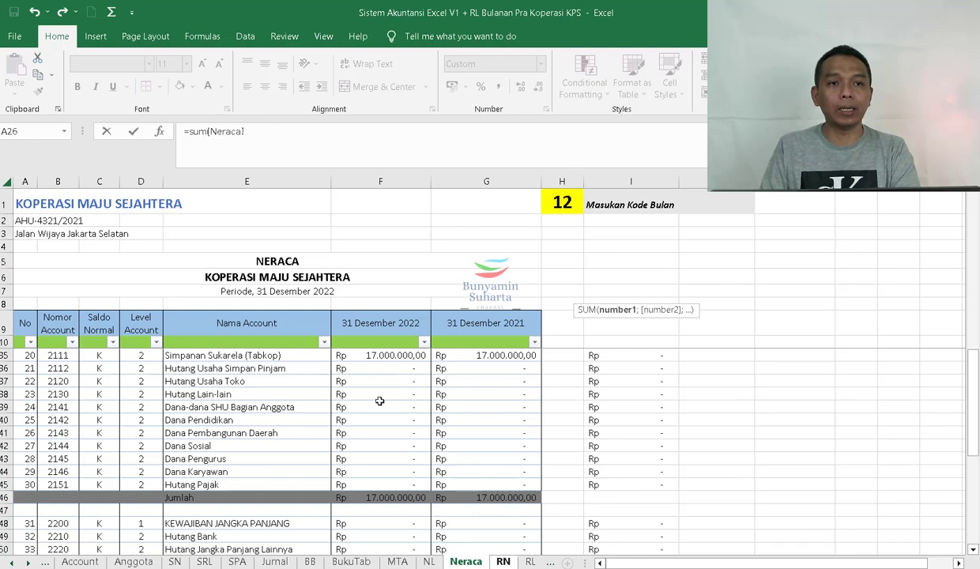
left_click_drag(380, 401, 374, 475)
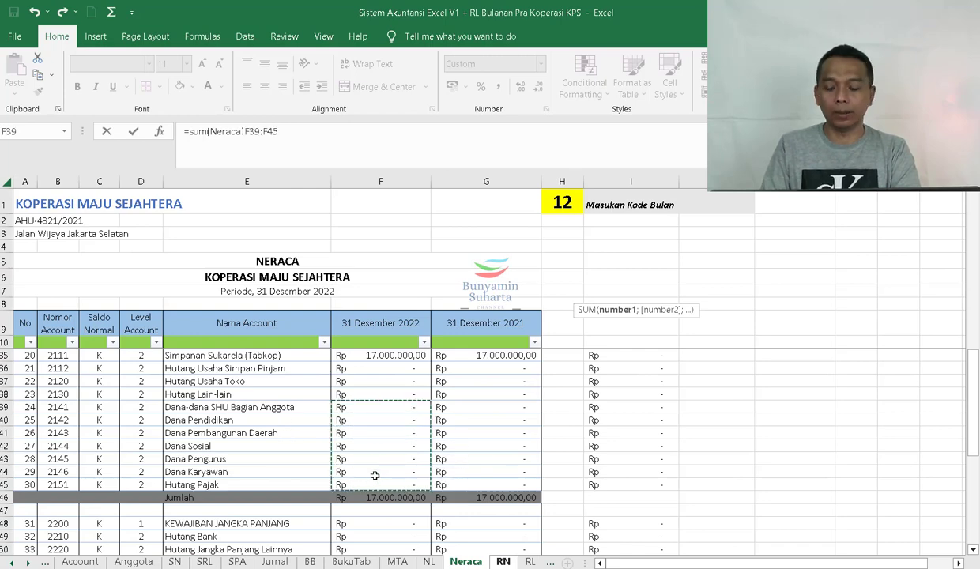
key("Return")
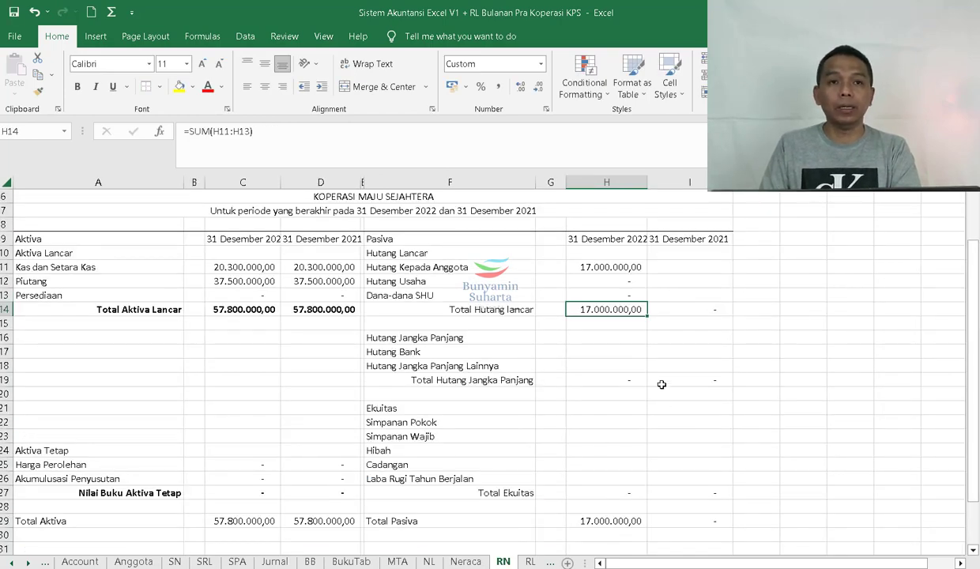
- Link the 2022 Hutang Bank value in H17 to cell F49 of the Neraca sheet
left_click(638, 351)
type("=")
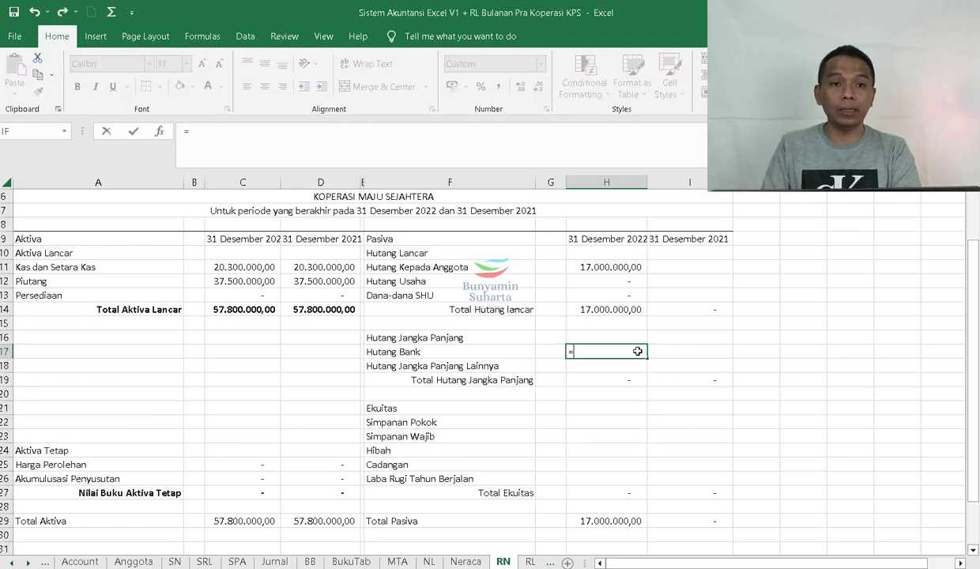
left_click(465, 561)
scroll(468, 521, "down", 2)
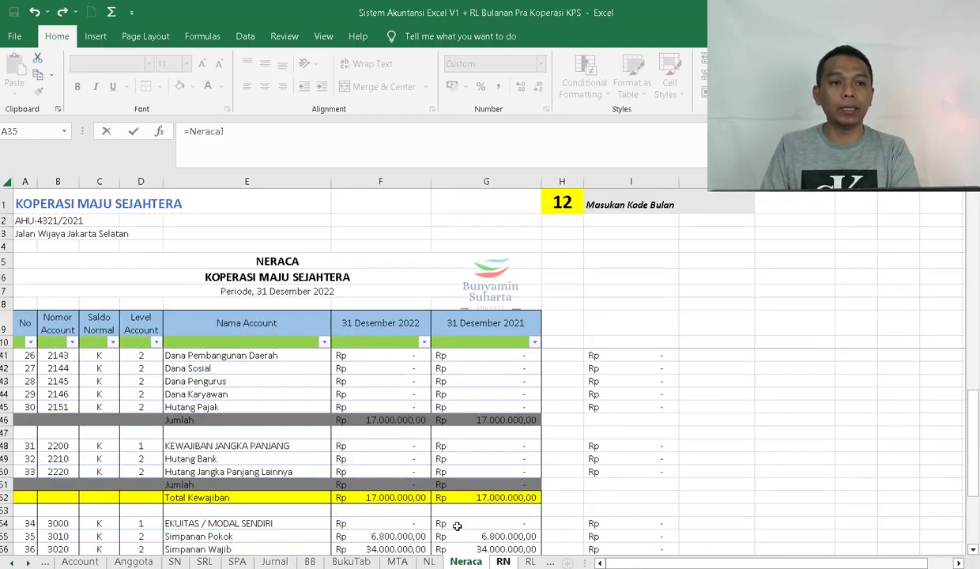
left_click(412, 454)
key("Return")
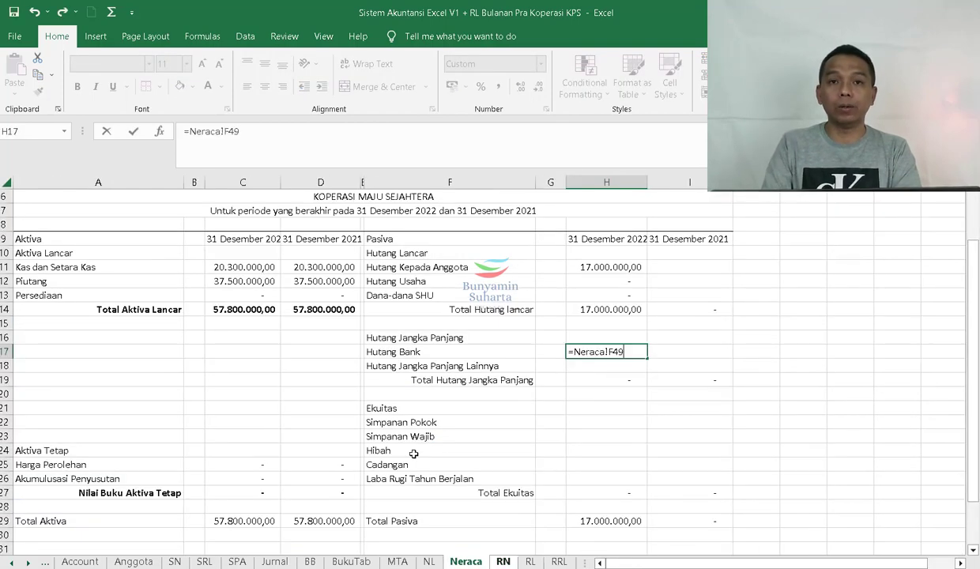
- Link the 2022 Hutang Jangka Panjang Lainnya value in H18 to cell F50 of the Neraca sheet
type("=")
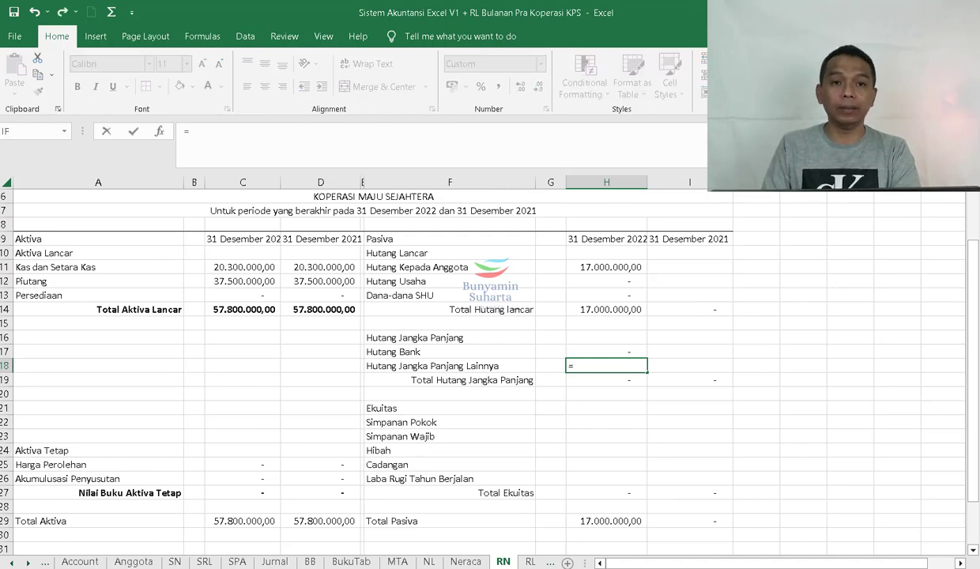
left_click(464, 561)
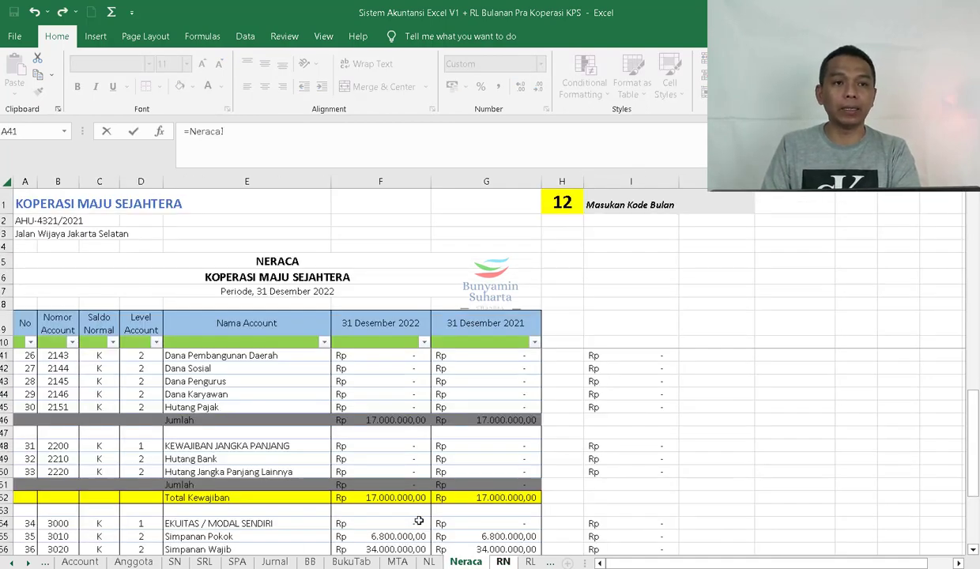
key("Return")
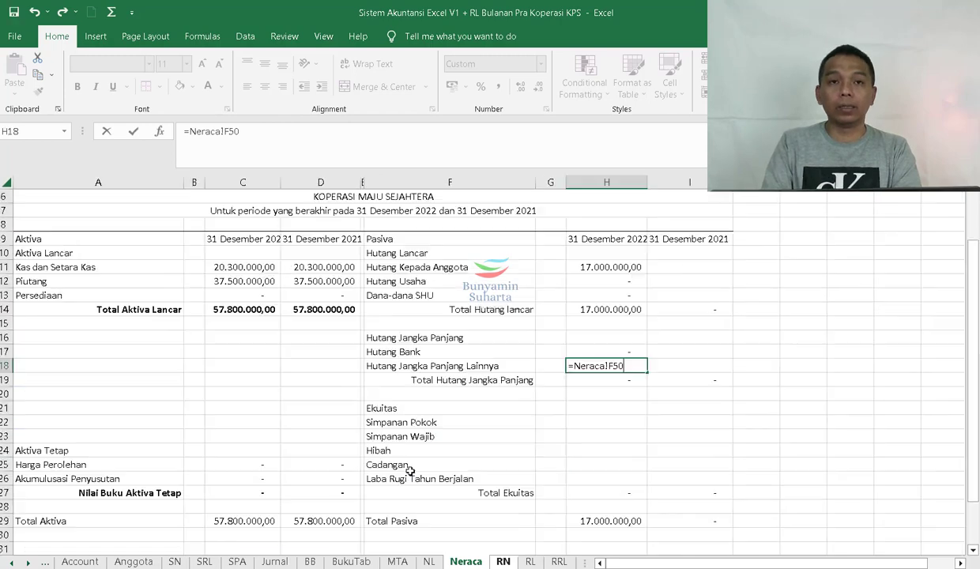
- Link the 2022 Simpanan Pokok value in H22 to cell F55 of the Neraca sheet and fill the formula down to H26
left_click(603, 421)
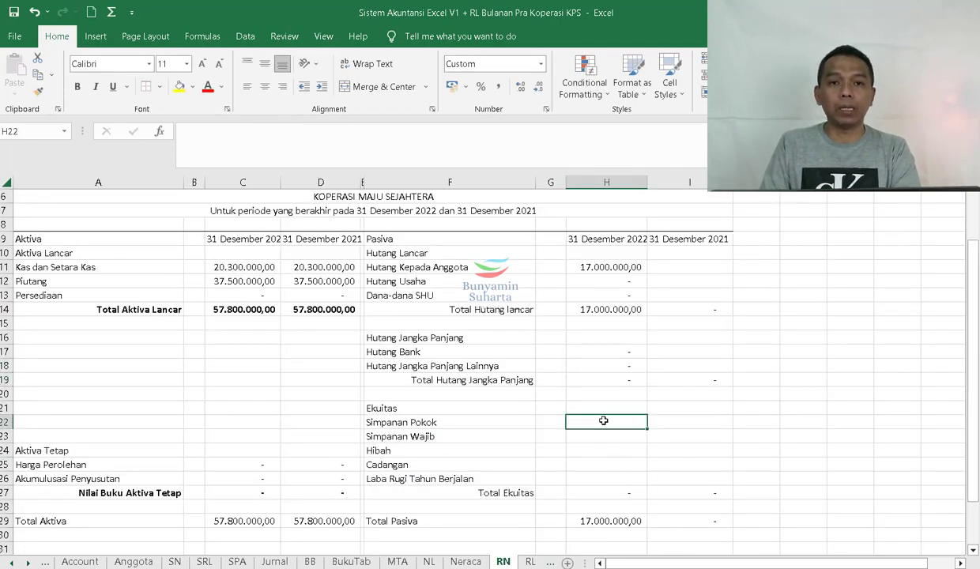
type("=")
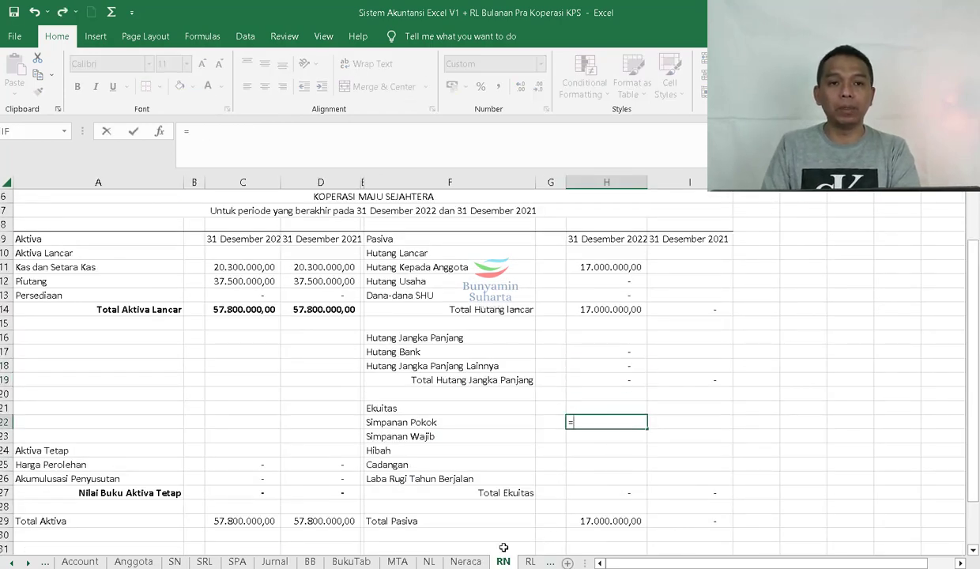
left_click(466, 560)
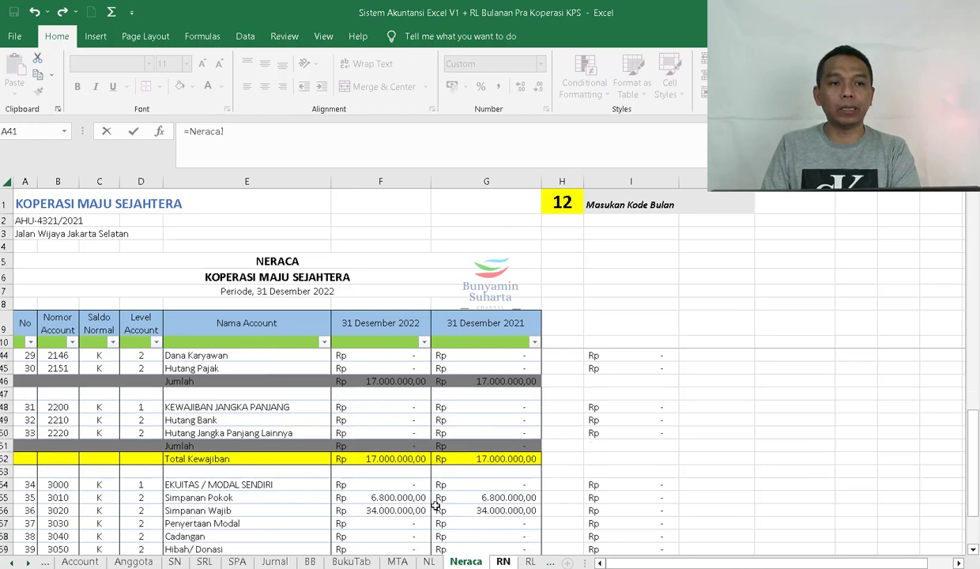
left_click(412, 497)
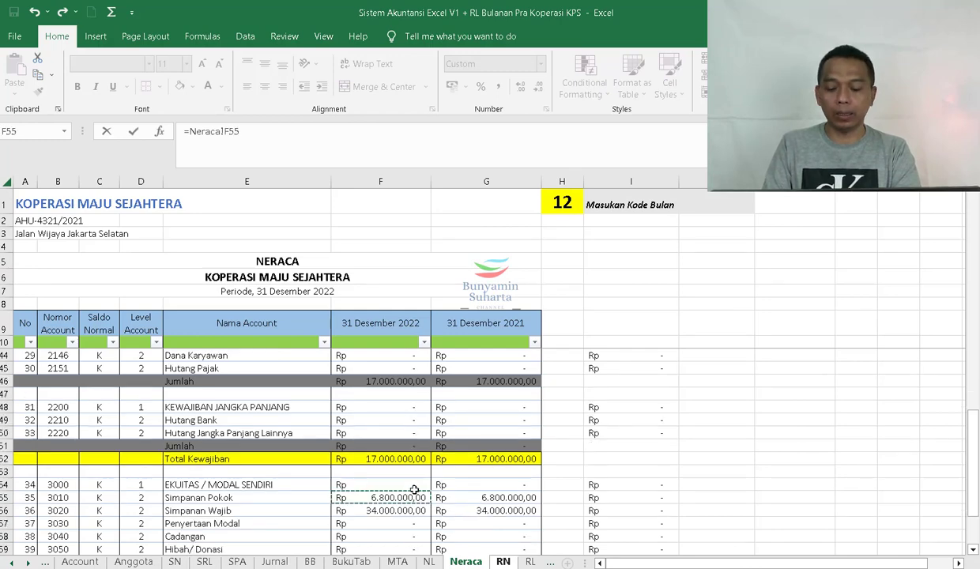
key("Return")
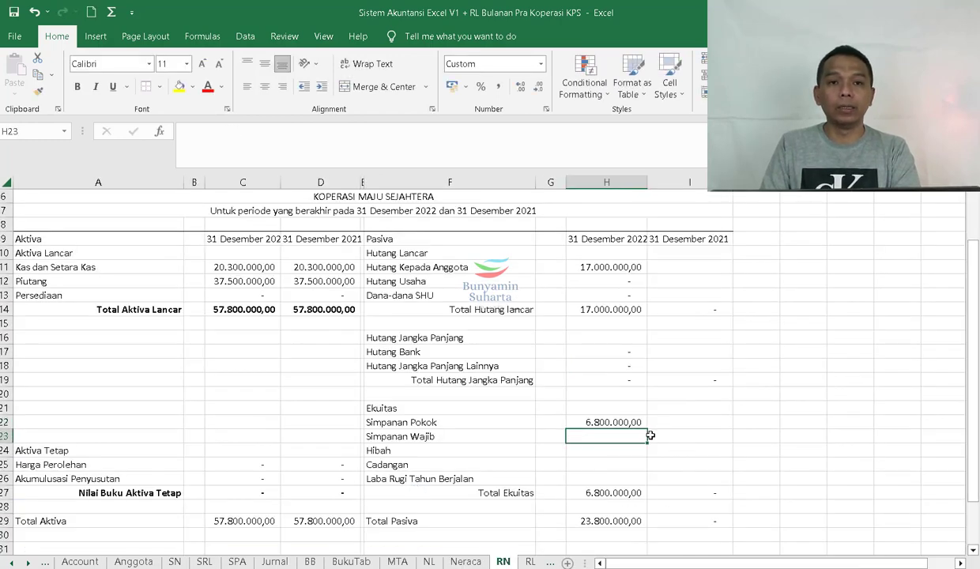
left_click(622, 421)
left_click_drag(648, 429, 639, 486)
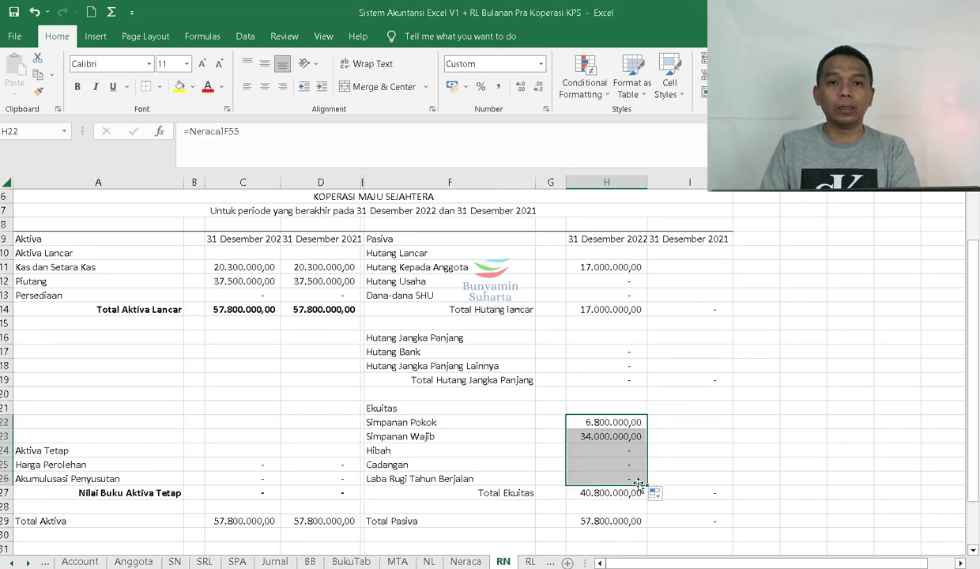
- Compare the equity order with the Neraca sheet and relabel F24 as Cadangan and F25 as Hibah to match it
left_click(465, 561)
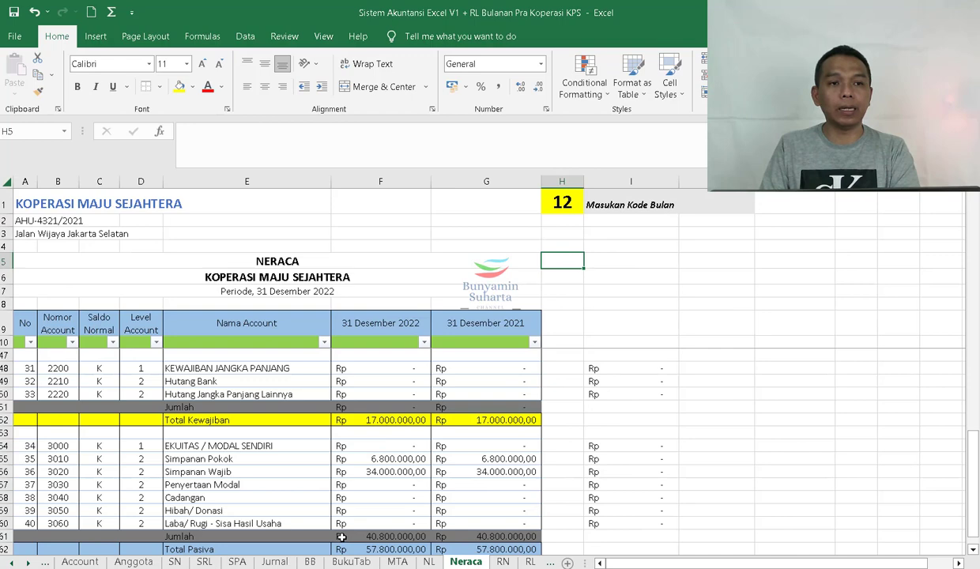
left_click(504, 561)
left_click(455, 450)
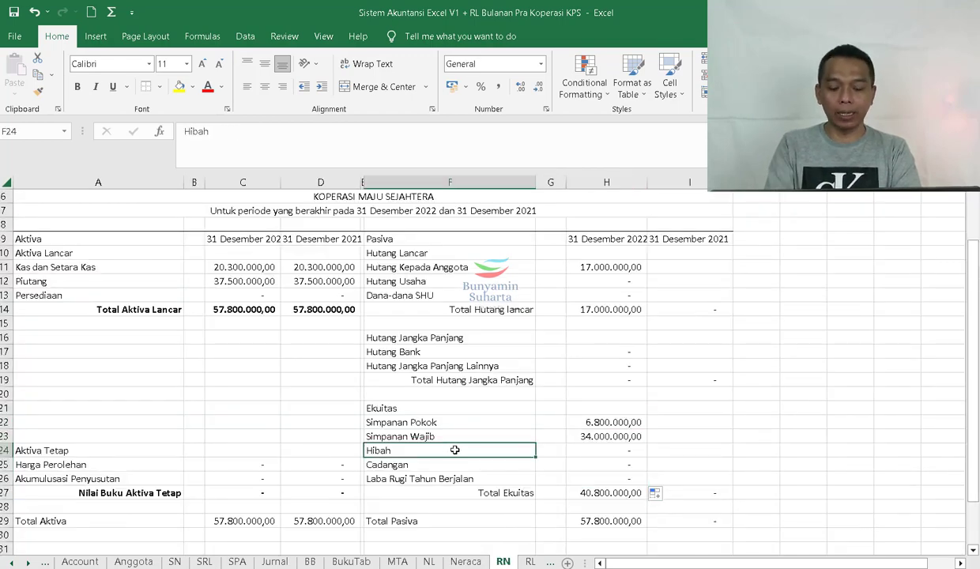
type("Cadangan")
key("Return")
type("H")
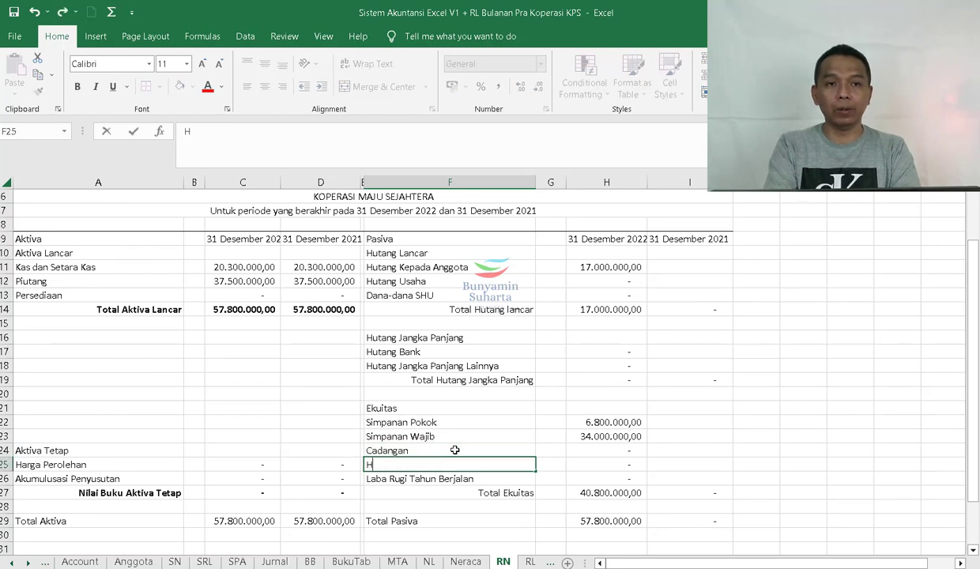
type("iban")
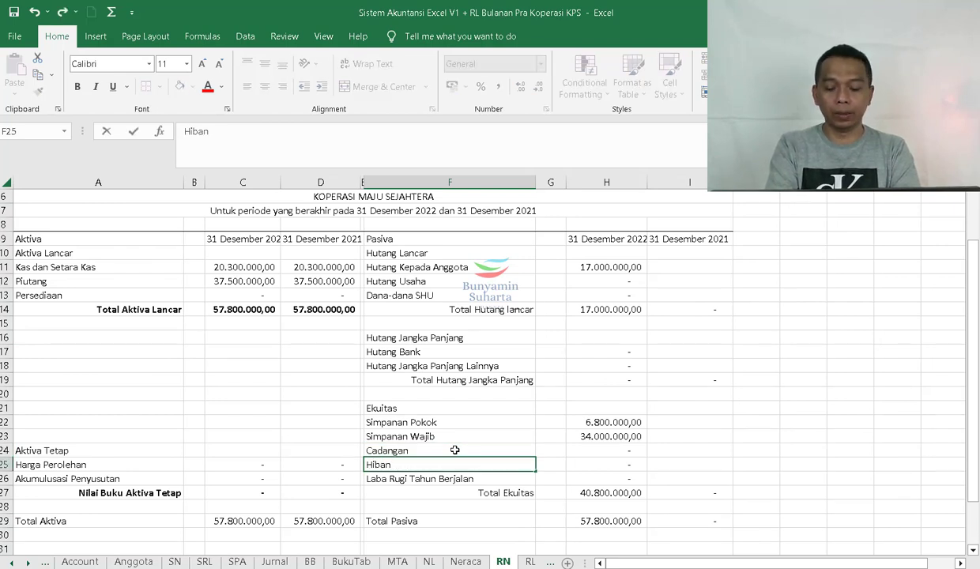
key("BackSpace")
type("h")
key("Return")
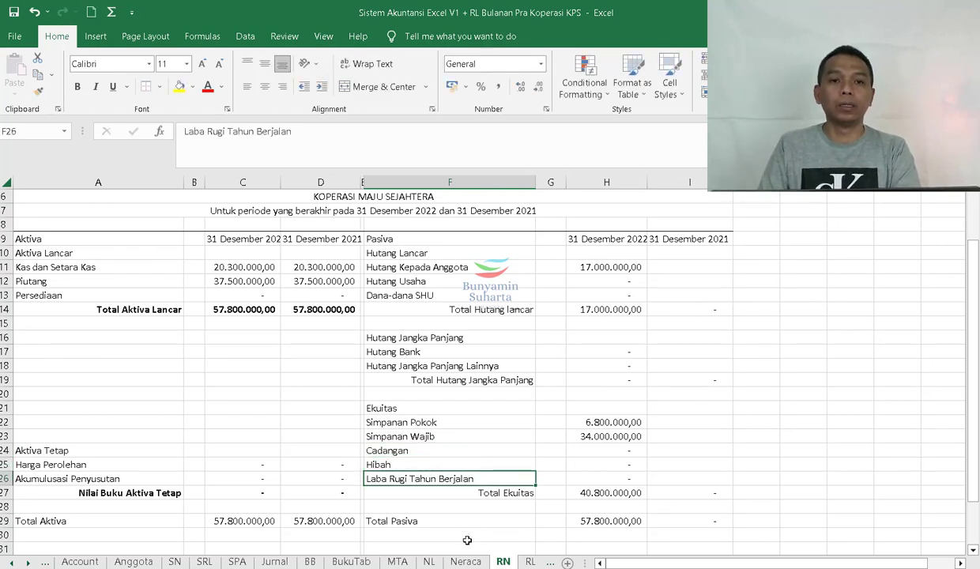
- Make the Total Ekuitas row F27:I27 and the Total Hutang lancar row F14:I14 bold
left_click_drag(474, 492, 695, 494)
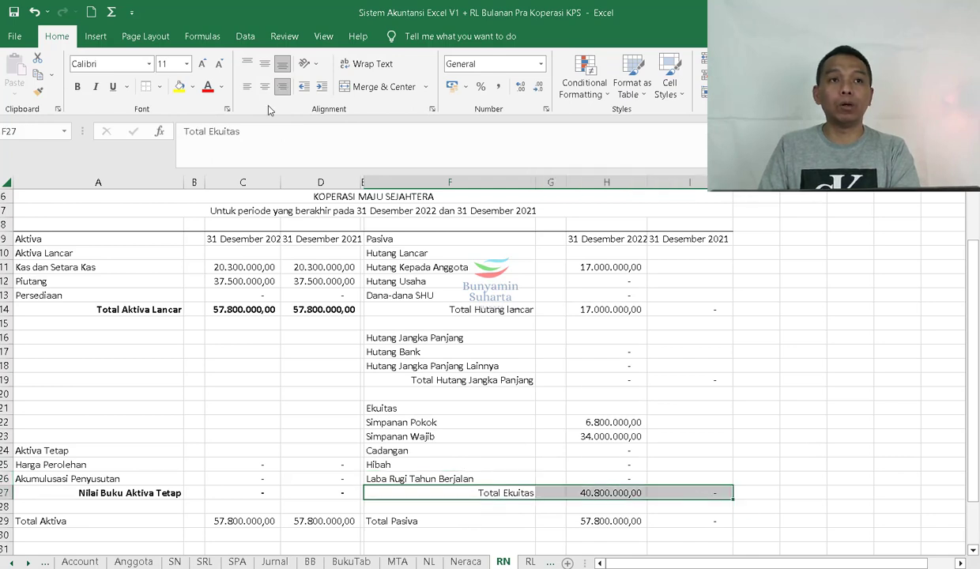
left_click(77, 86)
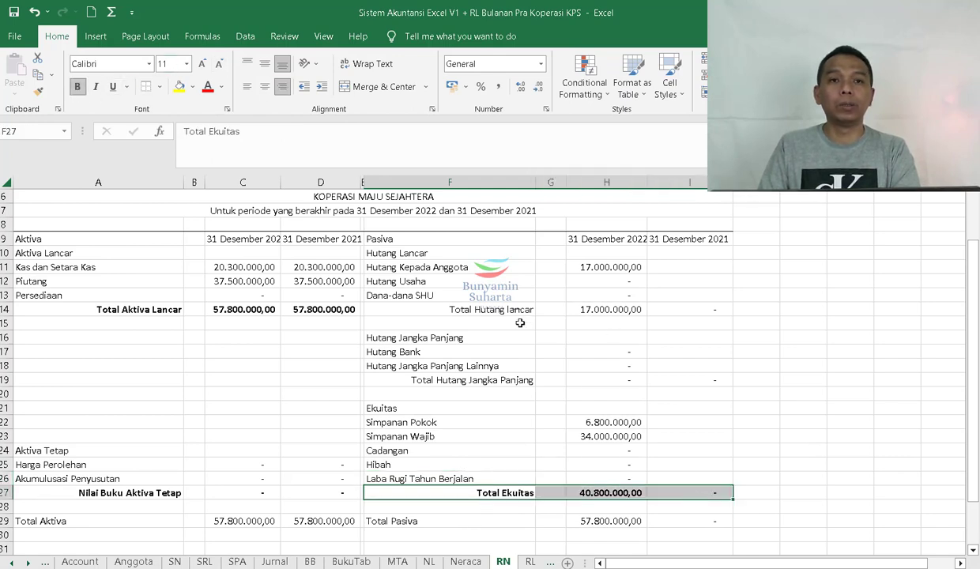
left_click_drag(479, 309, 691, 309)
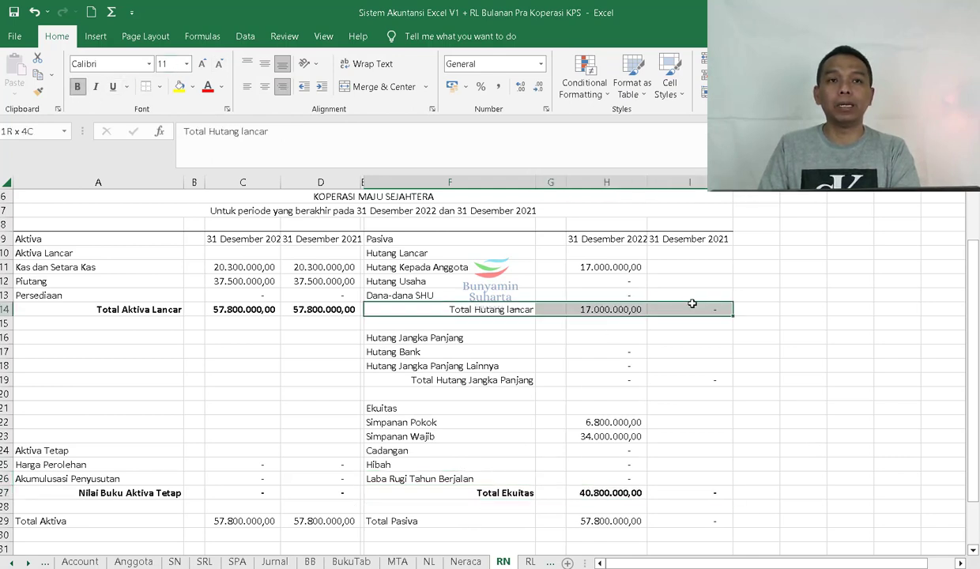
left_click(77, 86)
- Enlarge the NERACA title in row 5 to font size 16
scroll(417, 324, "up", 2)
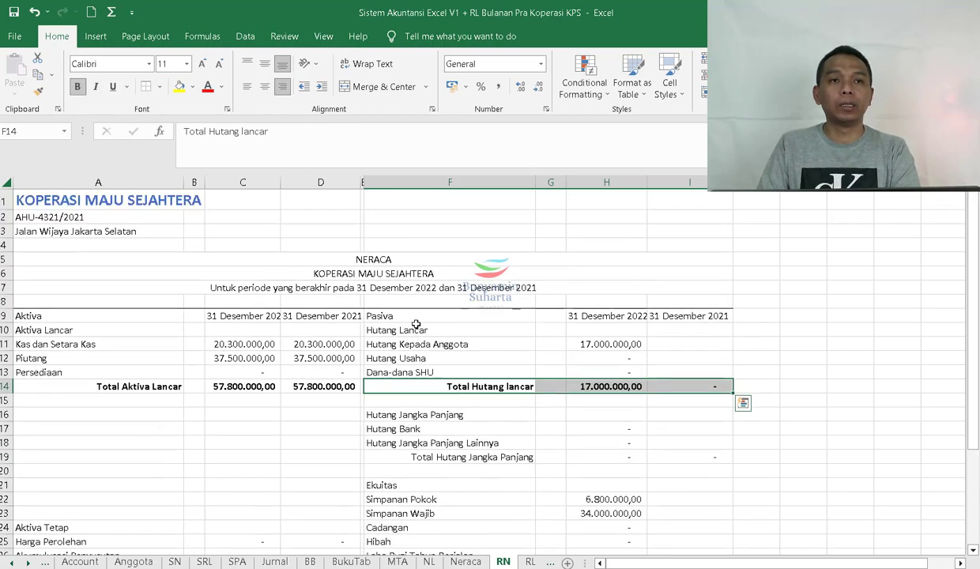
left_click(395, 262)
left_click(209, 66)
left_click(209, 66)
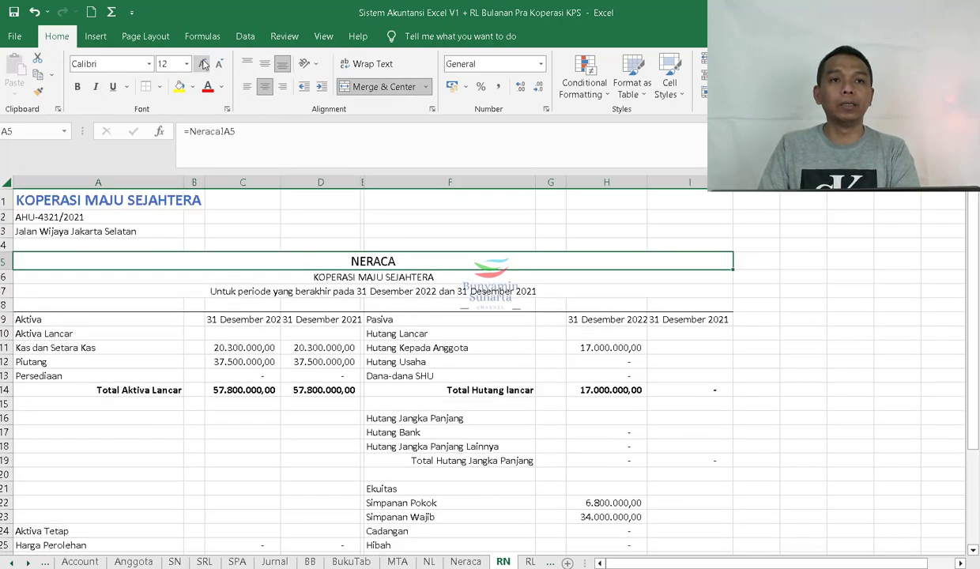
left_click(209, 66)
- Set the KOPERASI MAJU SEJAHTERA heading in row 6 to font size 14 and bold
left_click(316, 280)
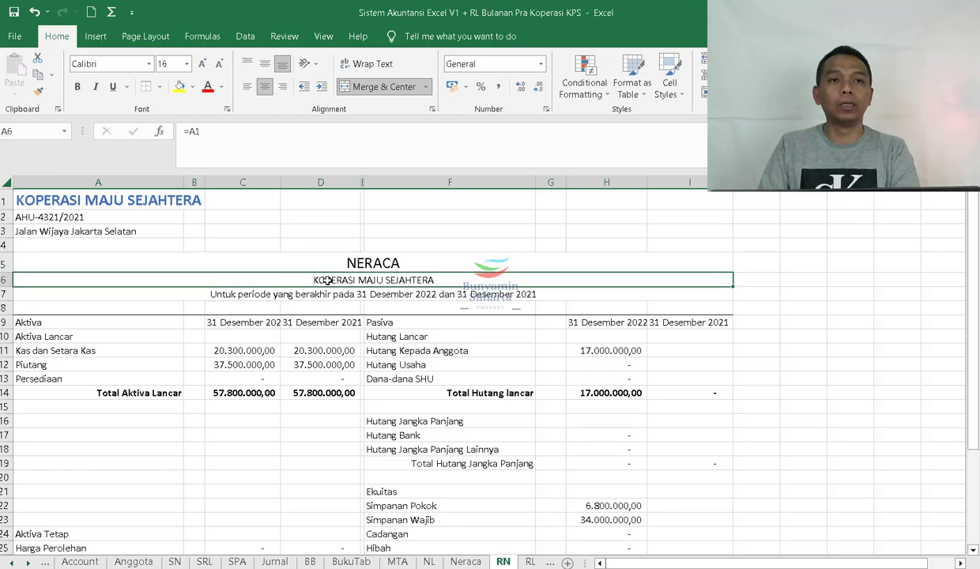
left_click(203, 65)
left_click(203, 65)
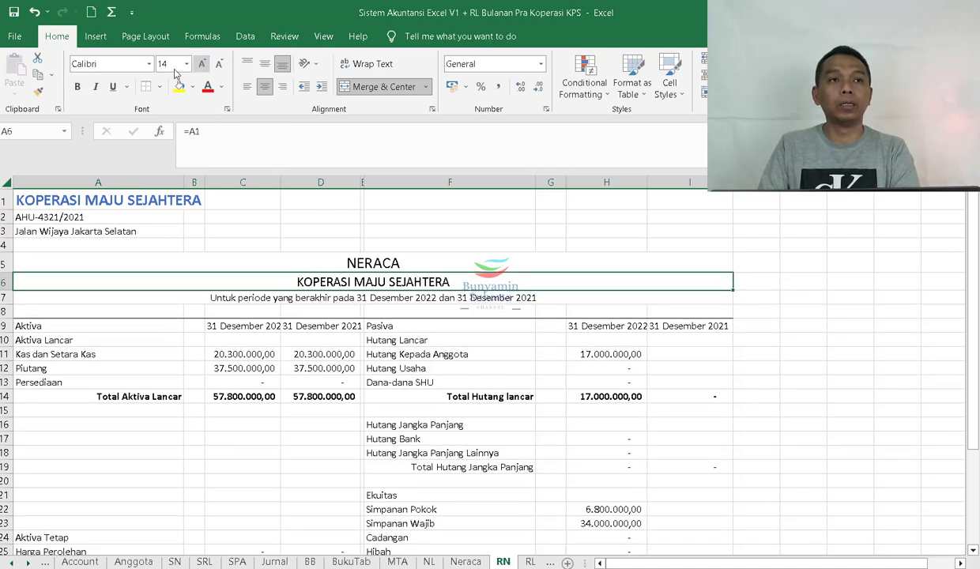
left_click(76, 87)
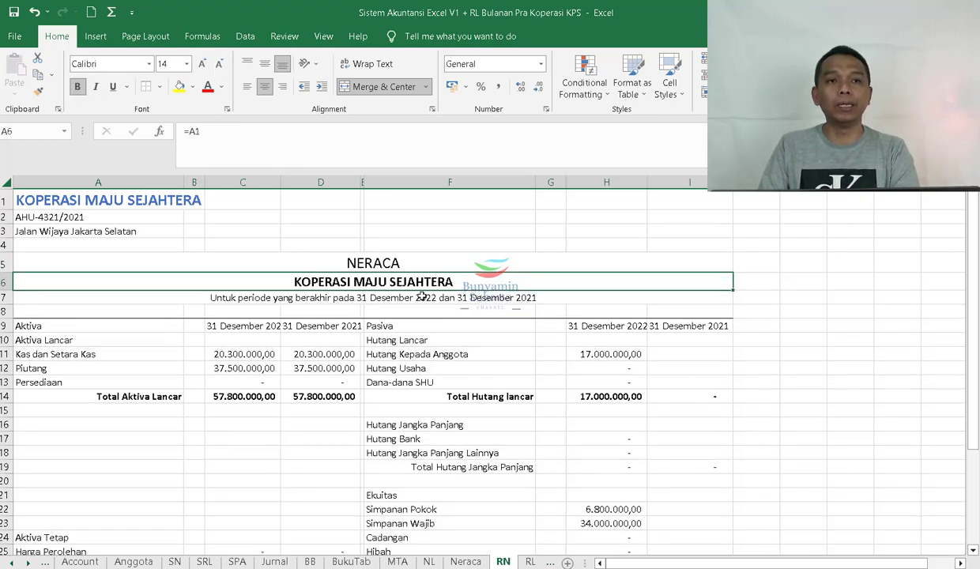
- Apply top and bottom borders to the Total Aktiva amounts in C29:D29 and the Total Pasiva amounts in H29:I29
scroll(754, 462, "down", 3)
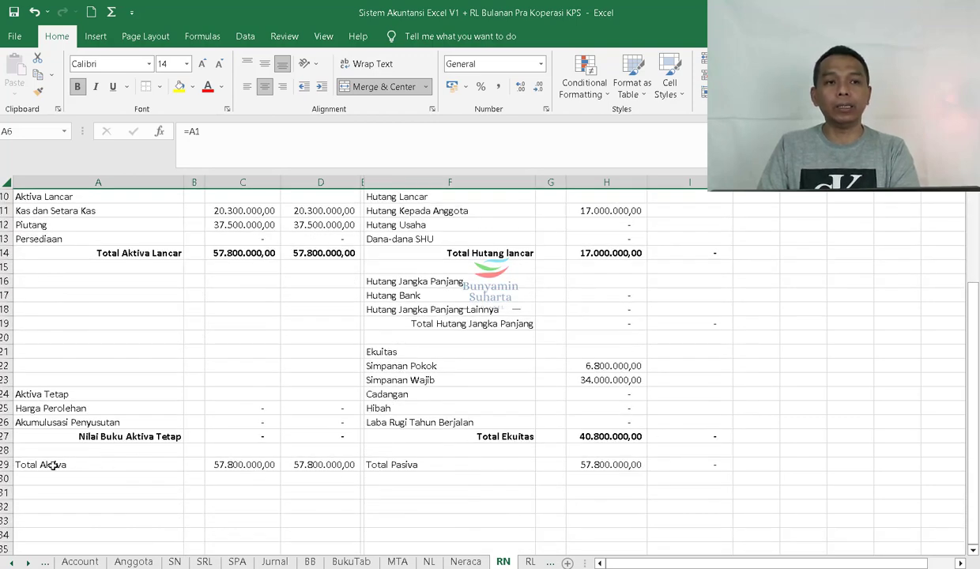
left_click(226, 465)
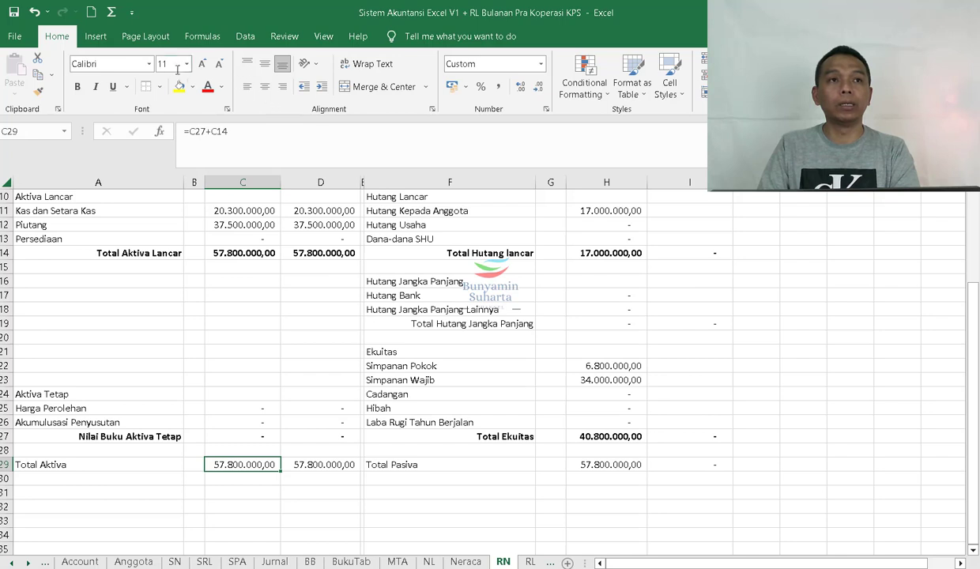
left_click(328, 464, "shift")
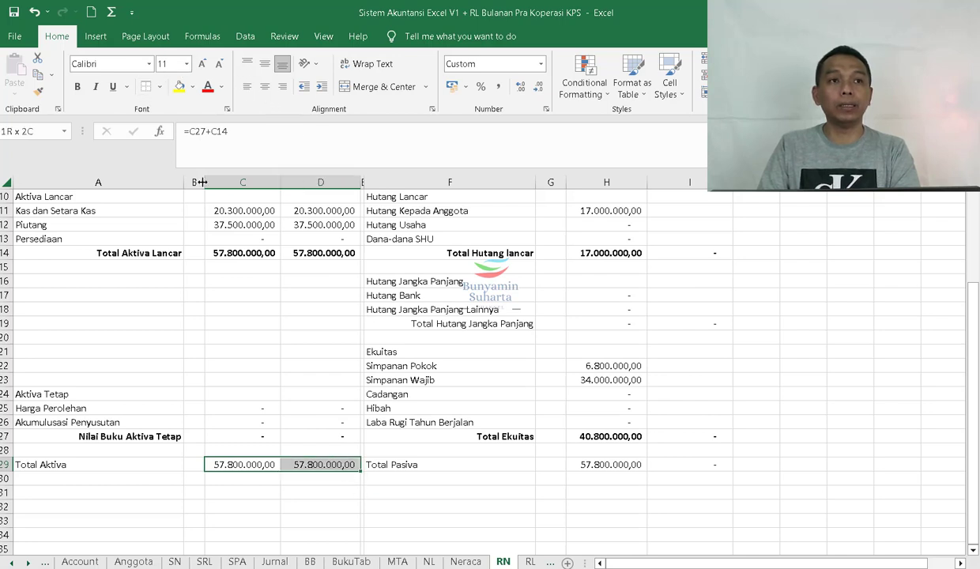
left_click(159, 86)
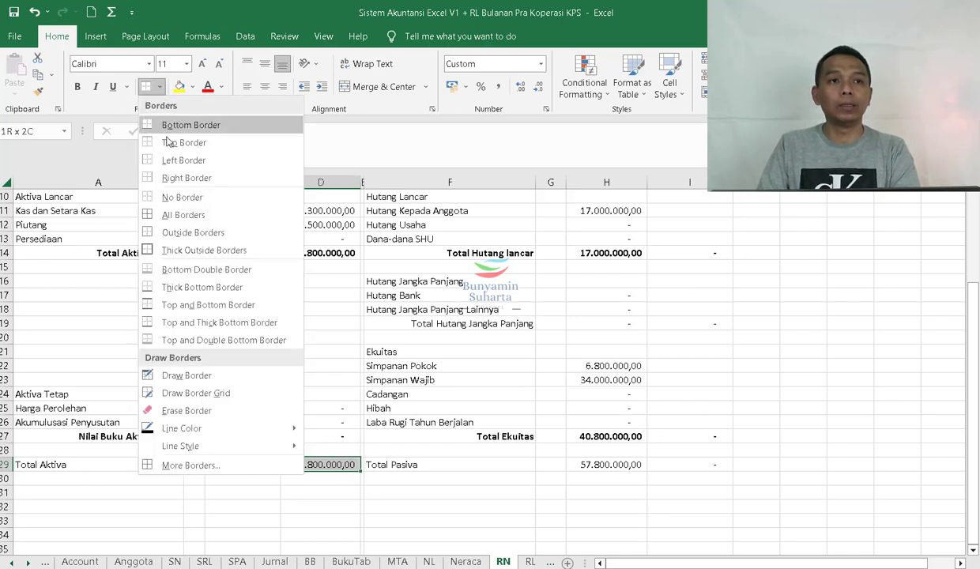
left_click(190, 306)
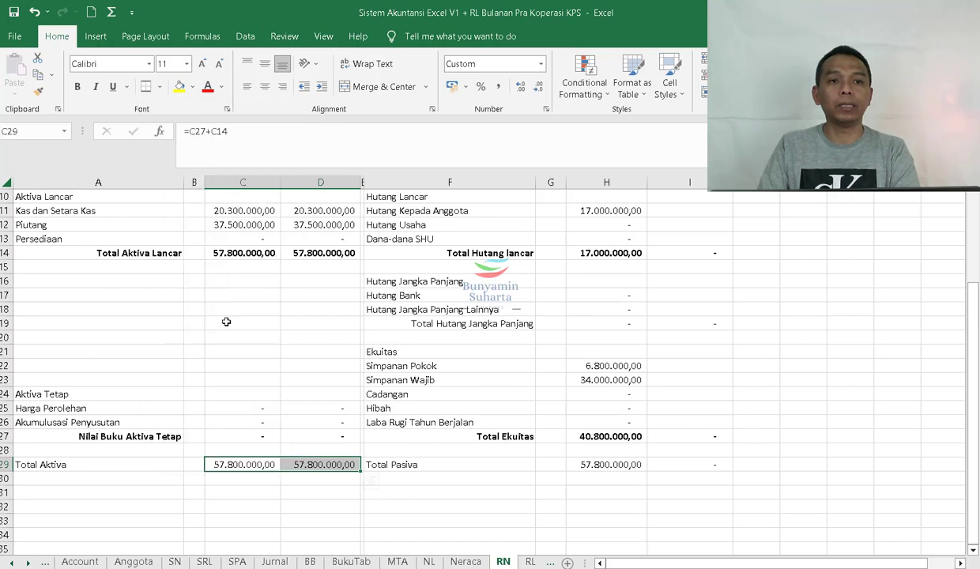
left_click(439, 534)
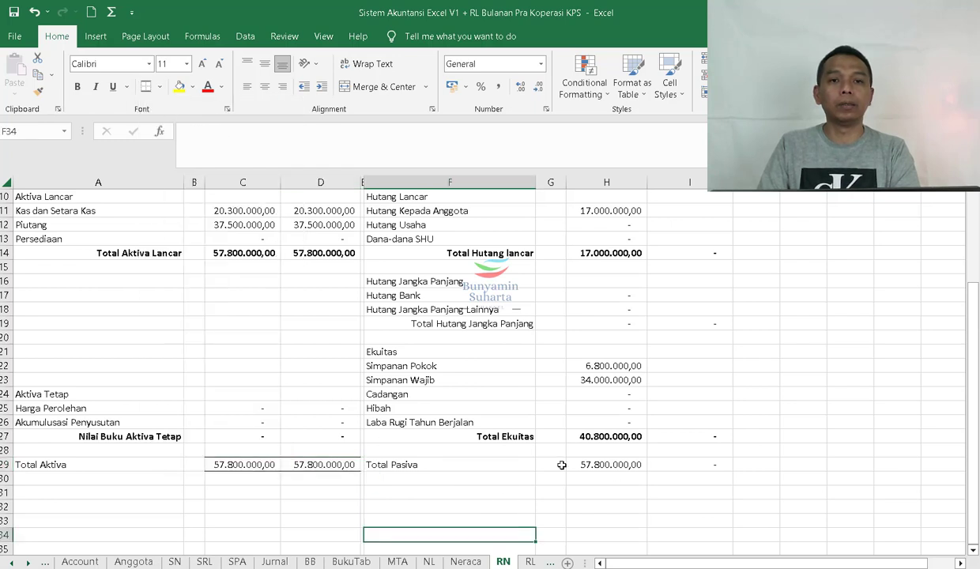
left_click_drag(600, 465, 689, 463)
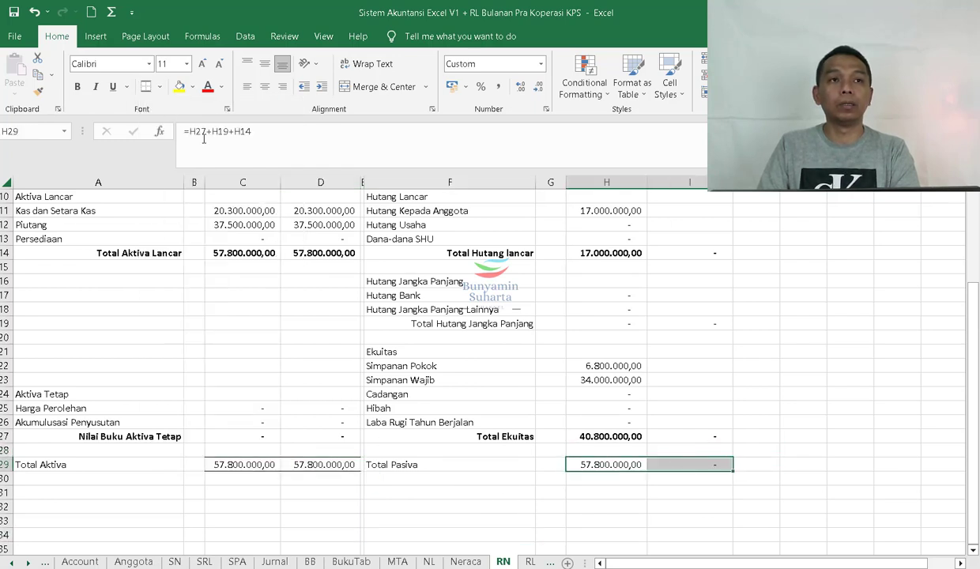
- Add thick bottom borders above the fixed and current asset subtotals, in C26:D26 and C13:D13, filling from column C to D
left_click(285, 436)
left_click(257, 422)
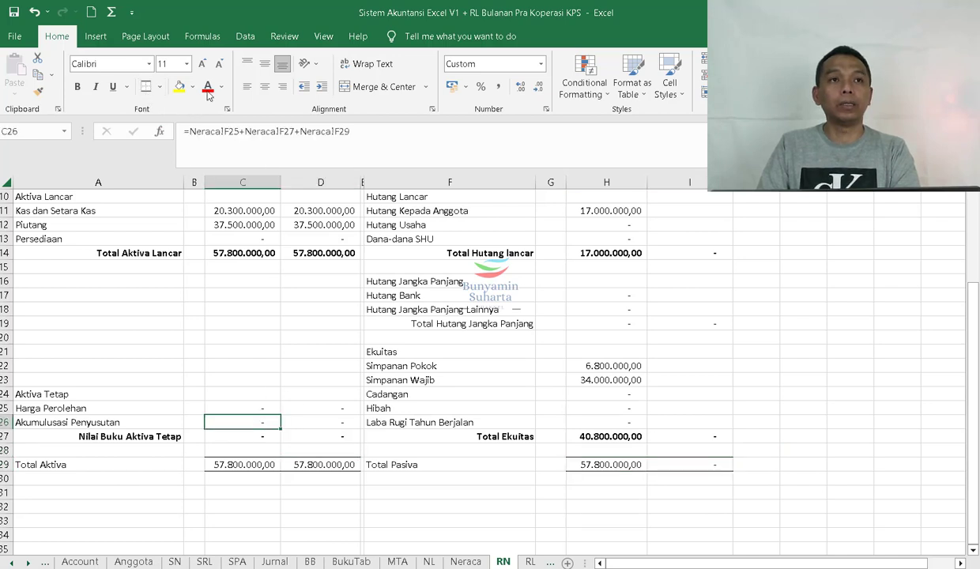
left_click(159, 86)
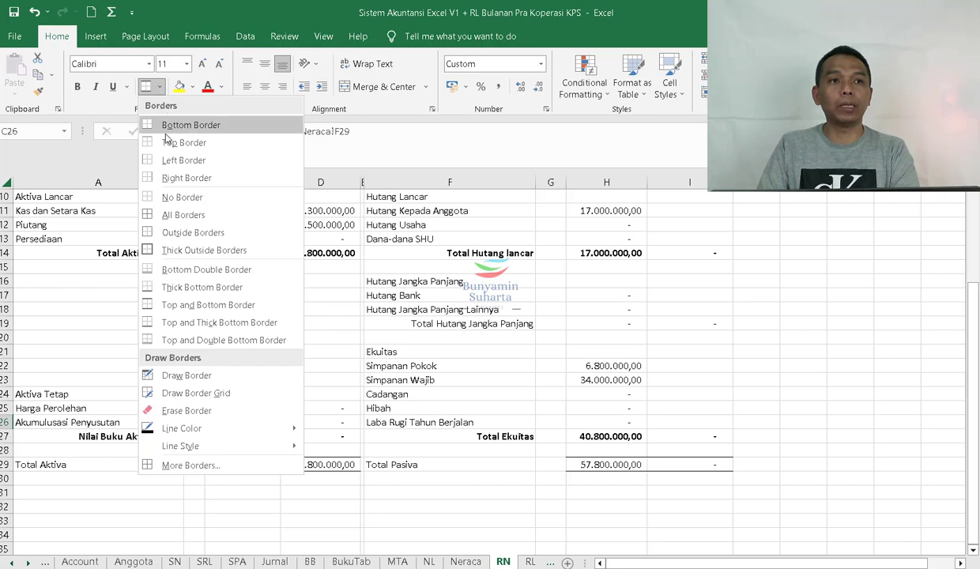
left_click(202, 287)
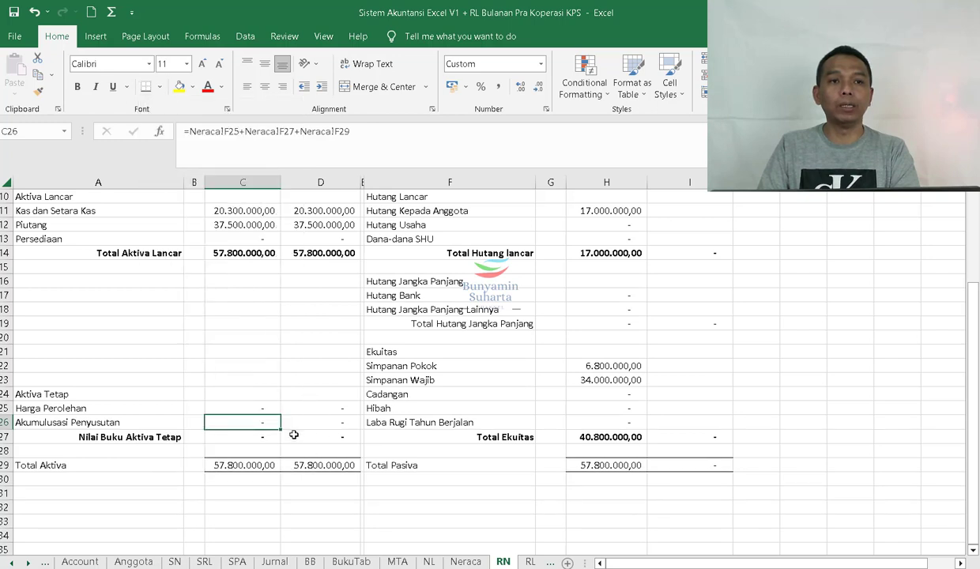
left_click_drag(278, 407, 348, 428)
left_click(333, 353)
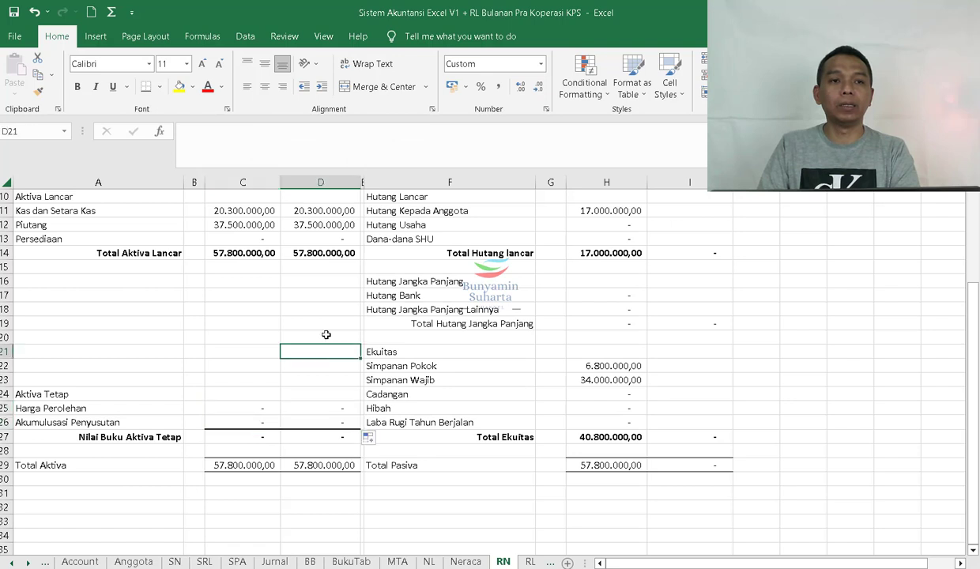
left_click(235, 235)
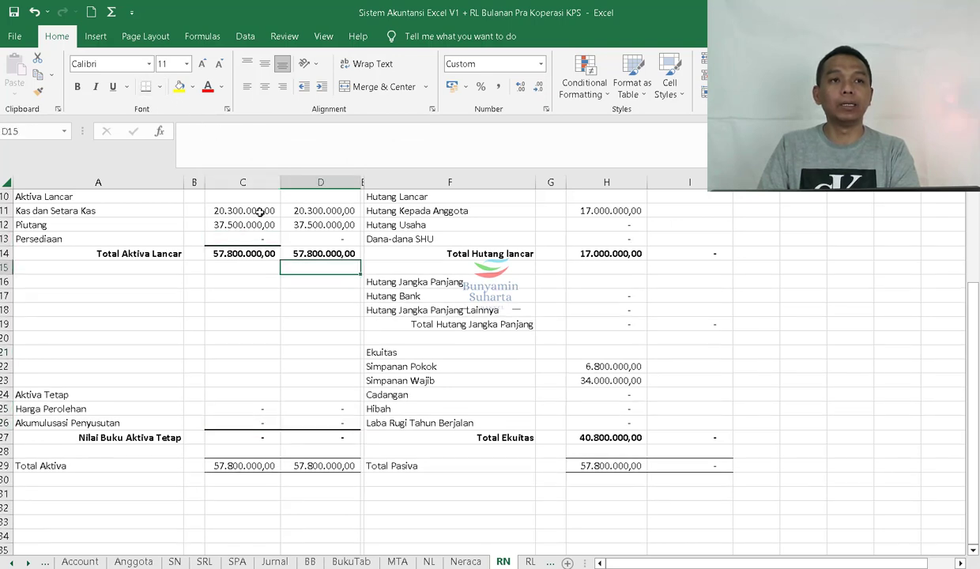
left_click_drag(252, 207, 339, 241)
- Add thick bottom borders to H13 and H18 and fill the liability formulas in H11:H14 and H17:H19 across to column I
left_click(621, 239)
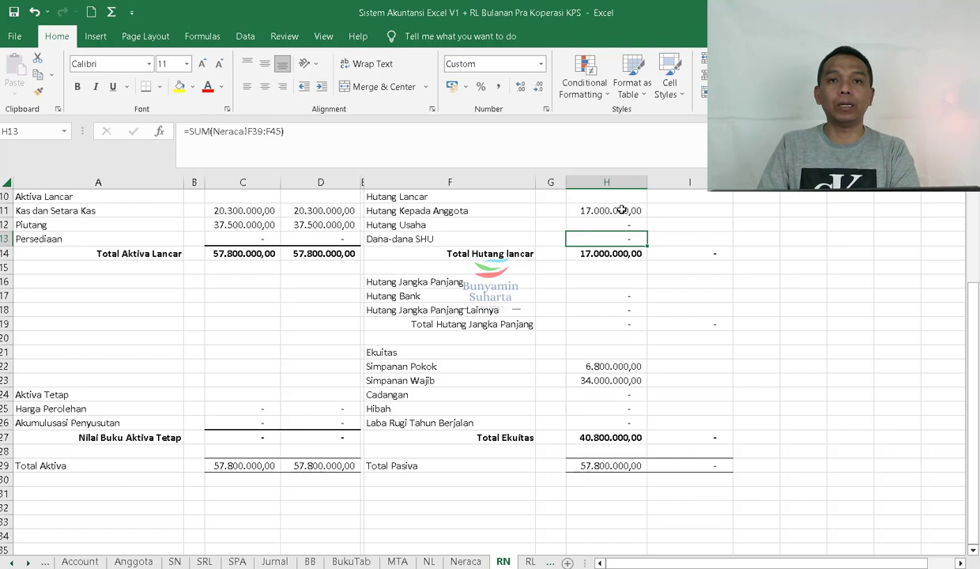
left_click_drag(622, 210, 732, 255)
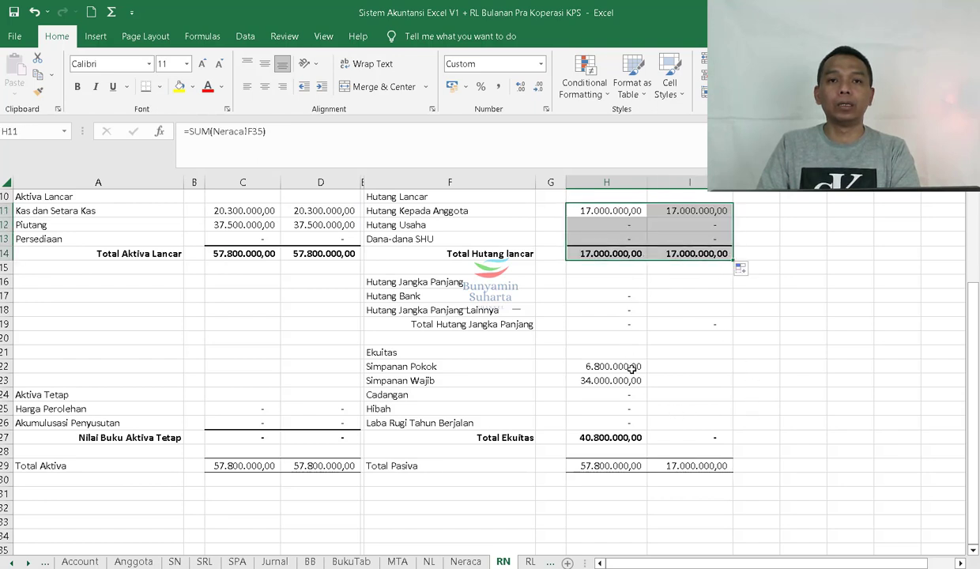
left_click(620, 309)
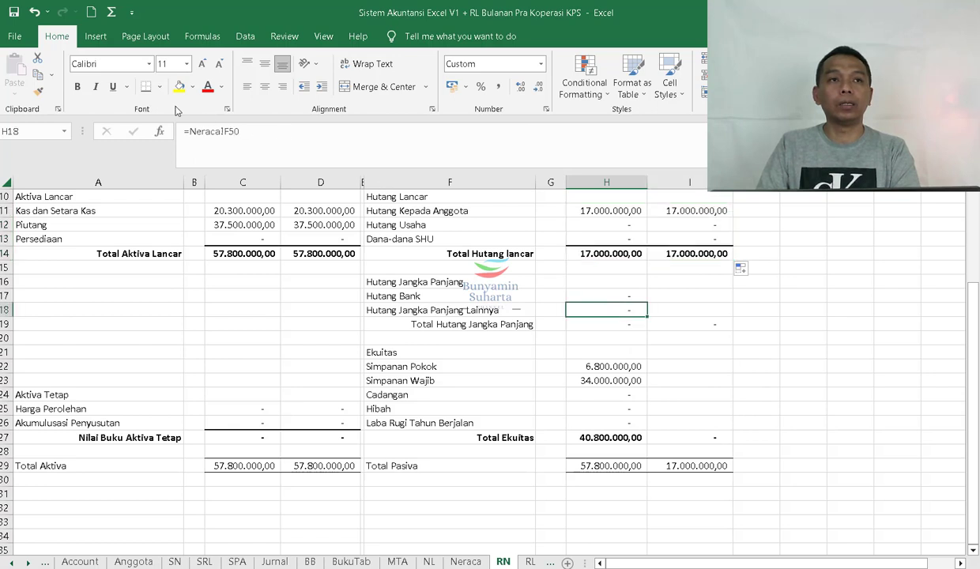
left_click_drag(618, 296, 699, 325)
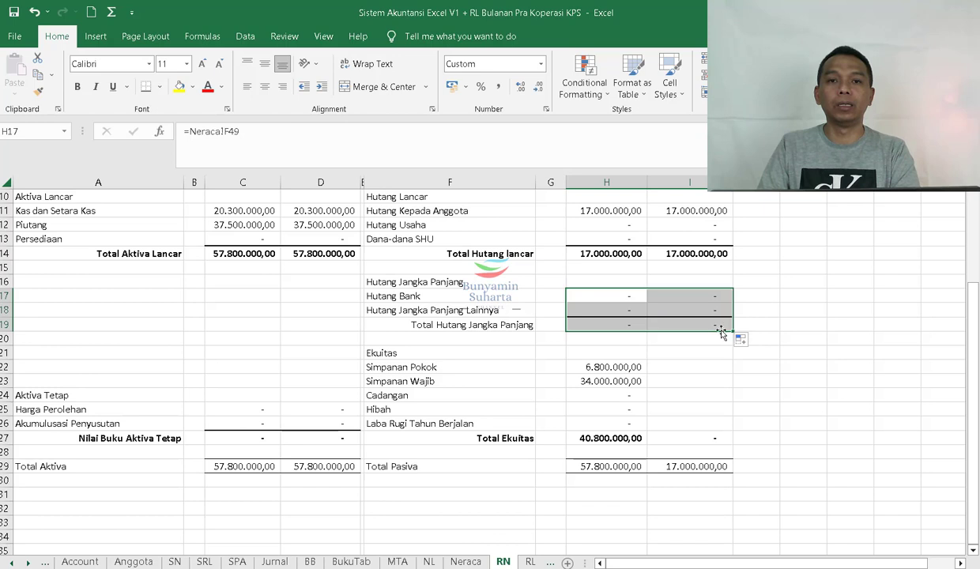
- Add a thick bottom border to H26 and fill the equity formulas in H22:H27 across to column I
left_click(613, 424)
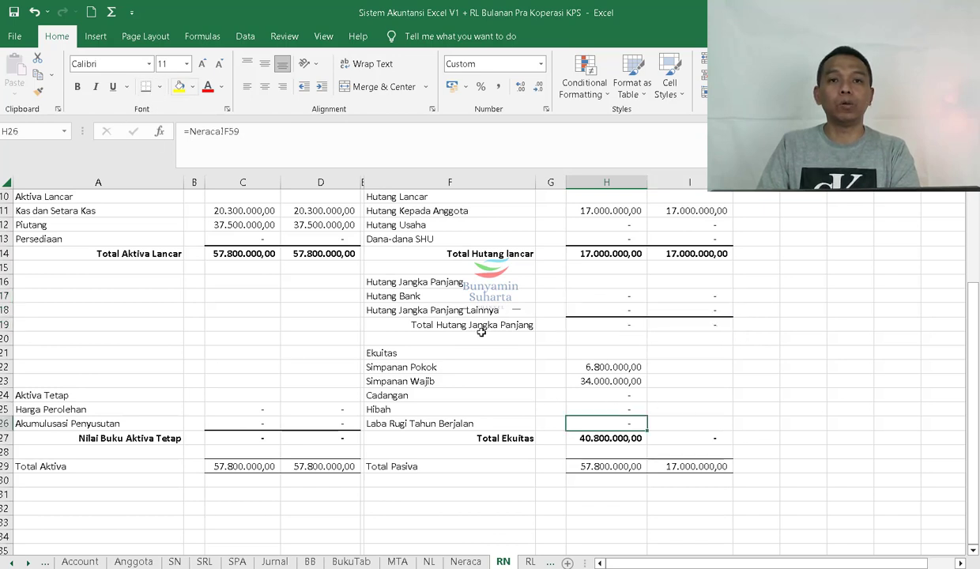
left_click_drag(604, 369, 693, 441)
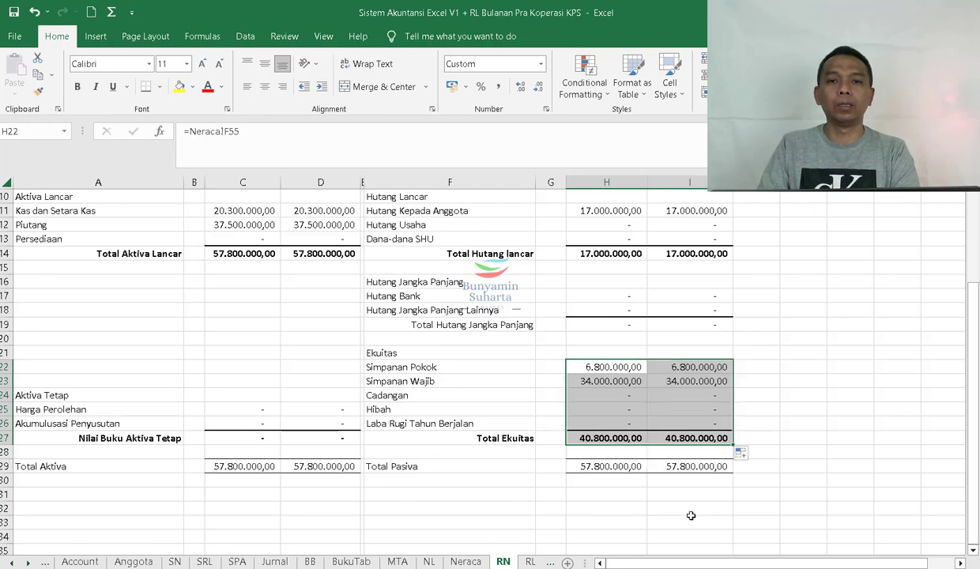
left_click(658, 494)
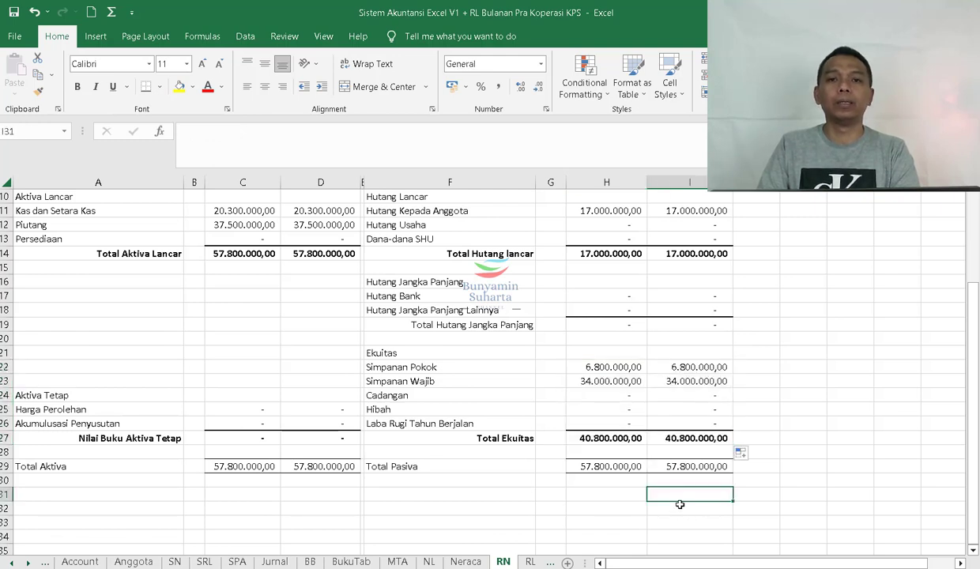
- Review the whole summarized balance sheet, comparing the asset amounts with the liability and equity amounts for both years
scroll(331, 437, "up", 3)
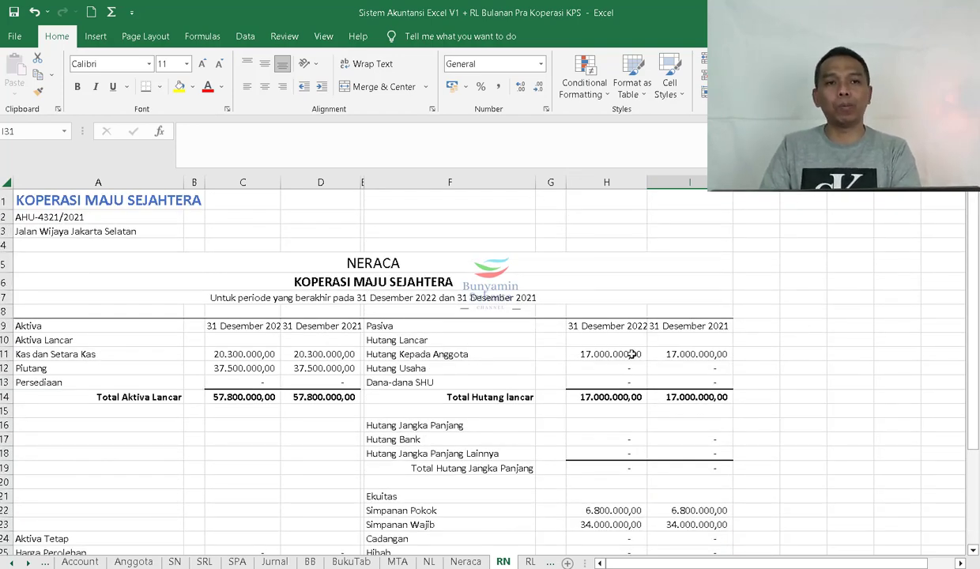
scroll(610, 346, "down", 2)
scroll(632, 354, "up", 2)
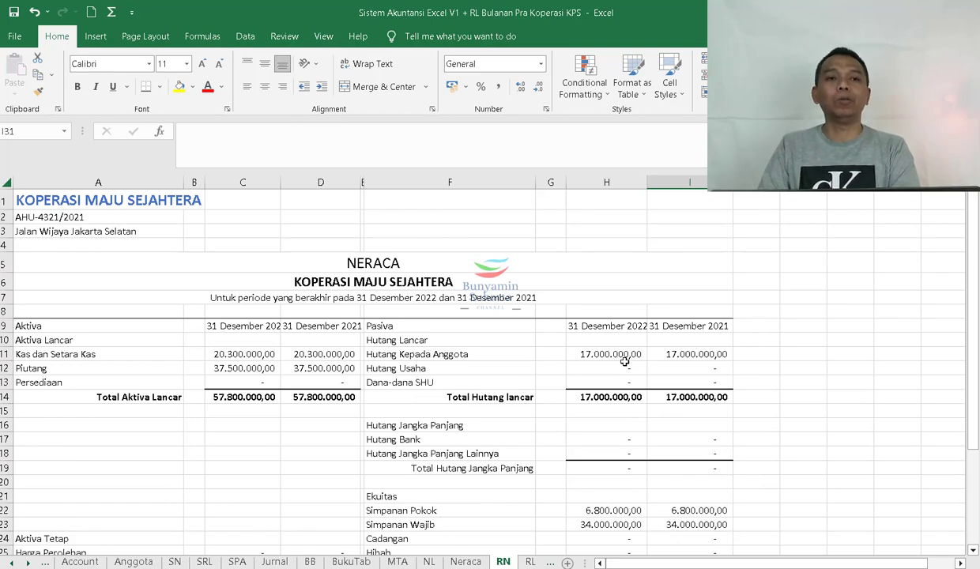
scroll(624, 362, "down", 3)
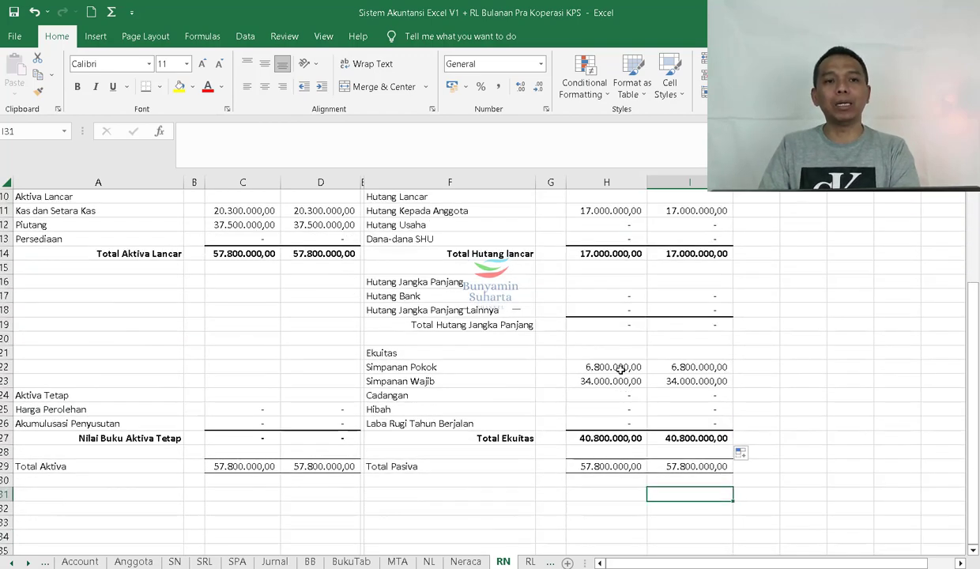
scroll(621, 368, "down", 1)
left_click(72, 479)
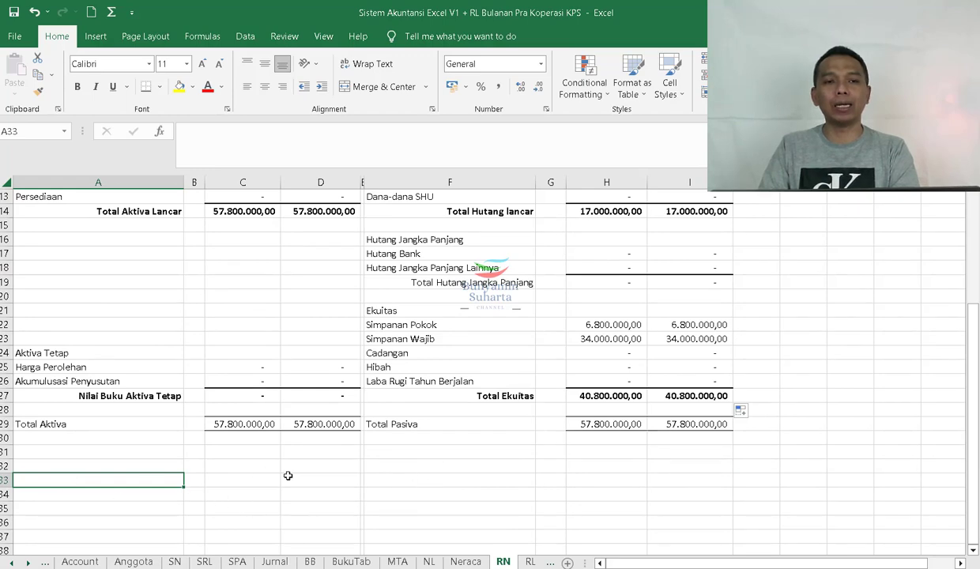
scroll(490, 478, "up", 4)
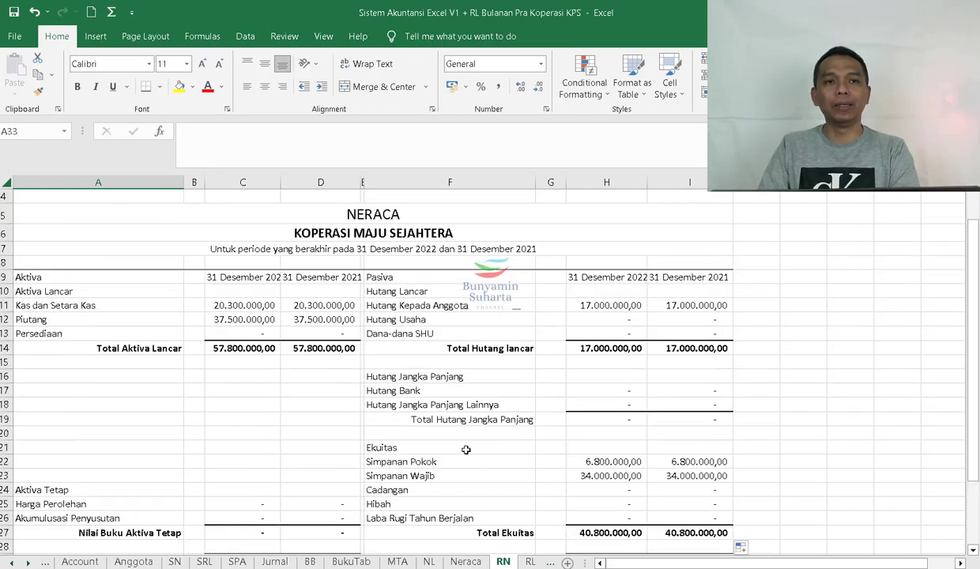
scroll(447, 432, "down", 1)
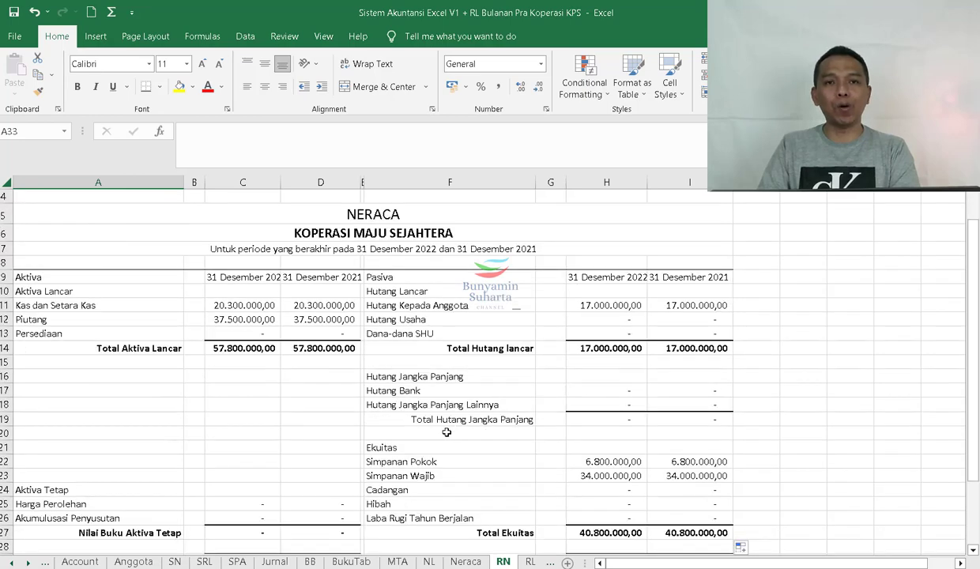
scroll(446, 433, "down", 2)
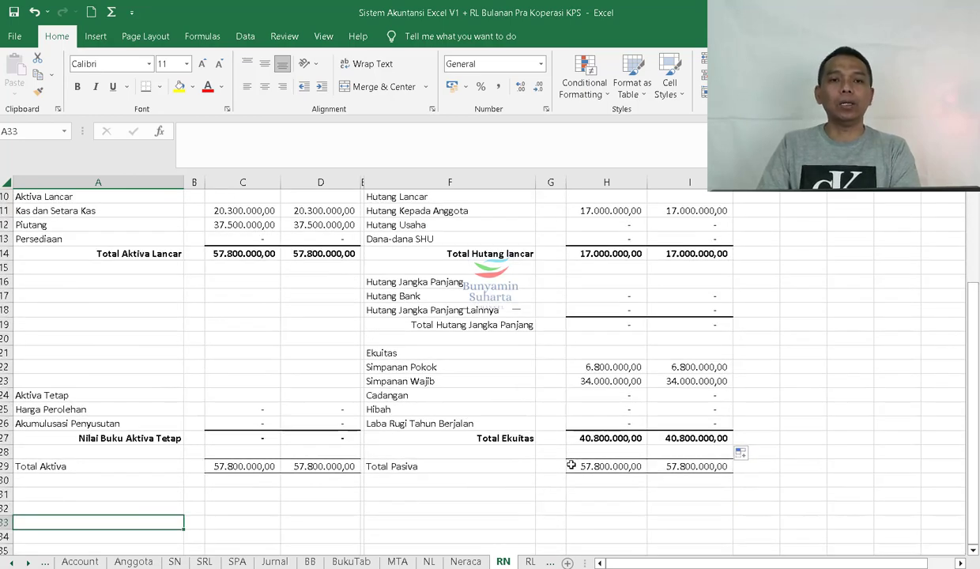
scroll(568, 455, "up", 1)
scroll(568, 455, "up", 1)
scroll(444, 409, "up", 1)
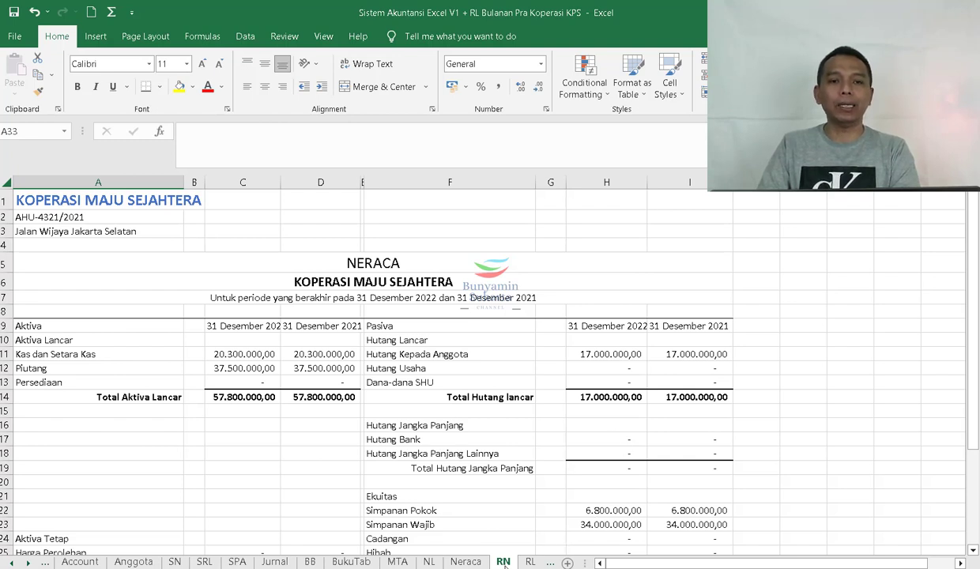
- Create a copy of the RN sheet in the same workbook, placed before the RRL sheet
right_click(505, 562)
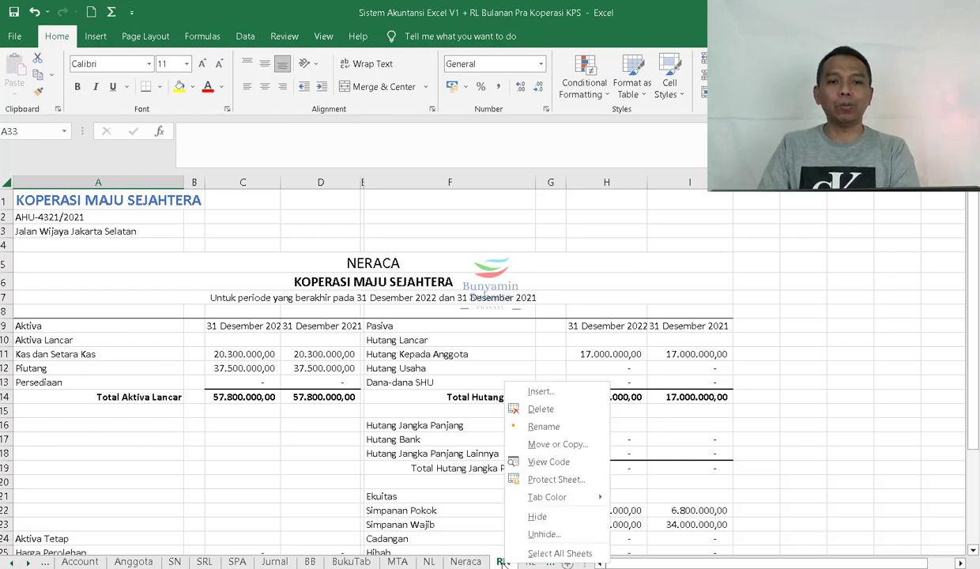
left_click(561, 444)
left_click(465, 531)
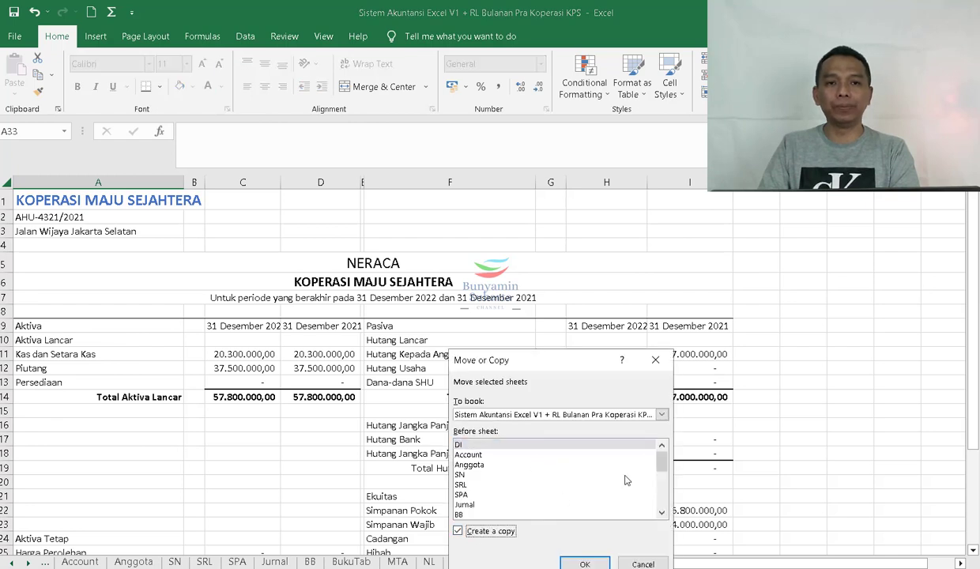
scroll(565, 488, "down", 4)
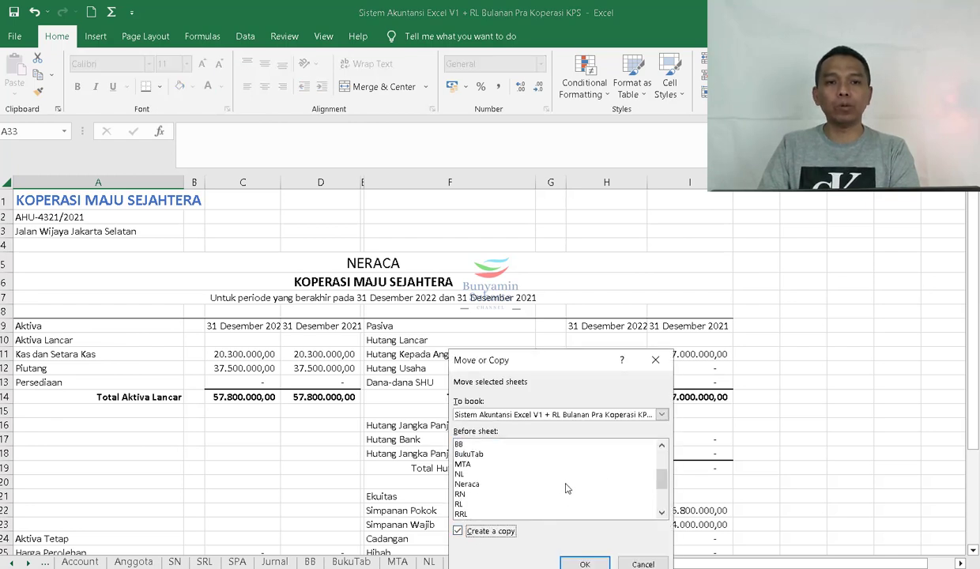
left_click(478, 479)
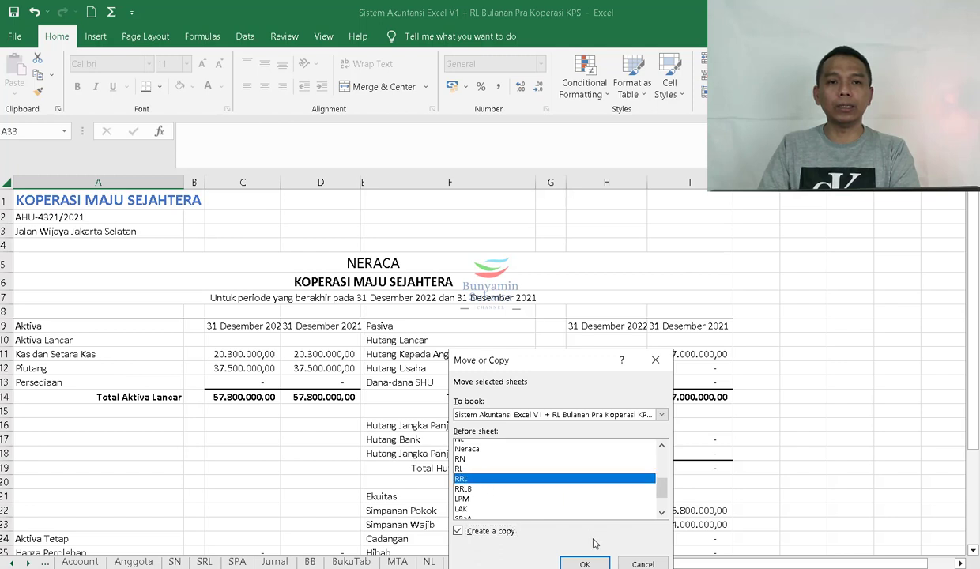
left_click(586, 563)
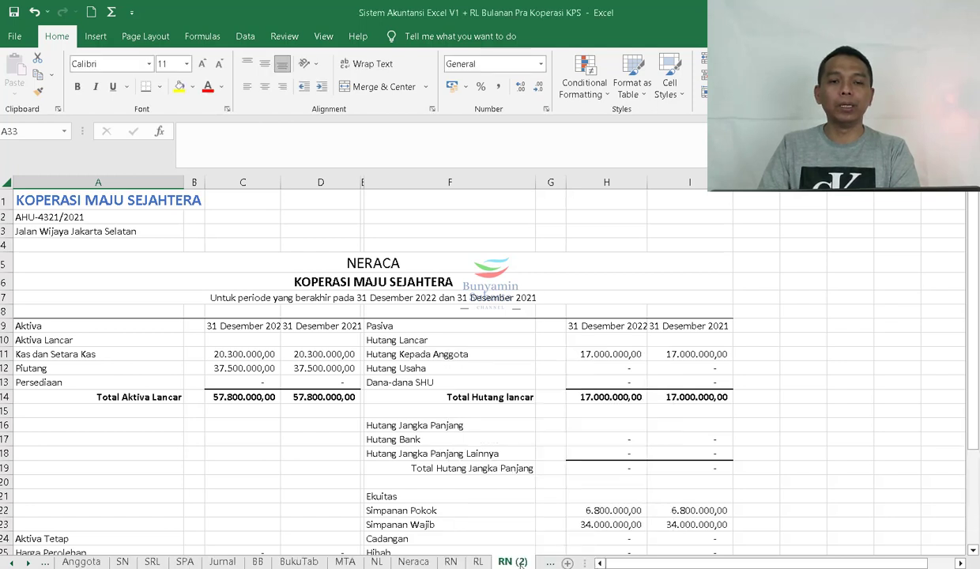
- Rename the copied RN (2) sheet as RR
right_click(515, 563)
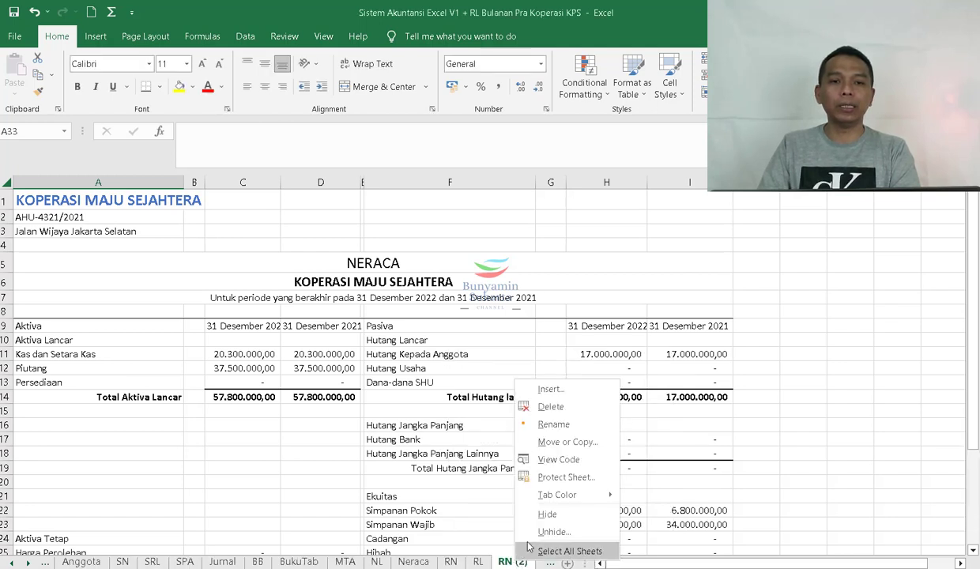
left_click(561, 424)
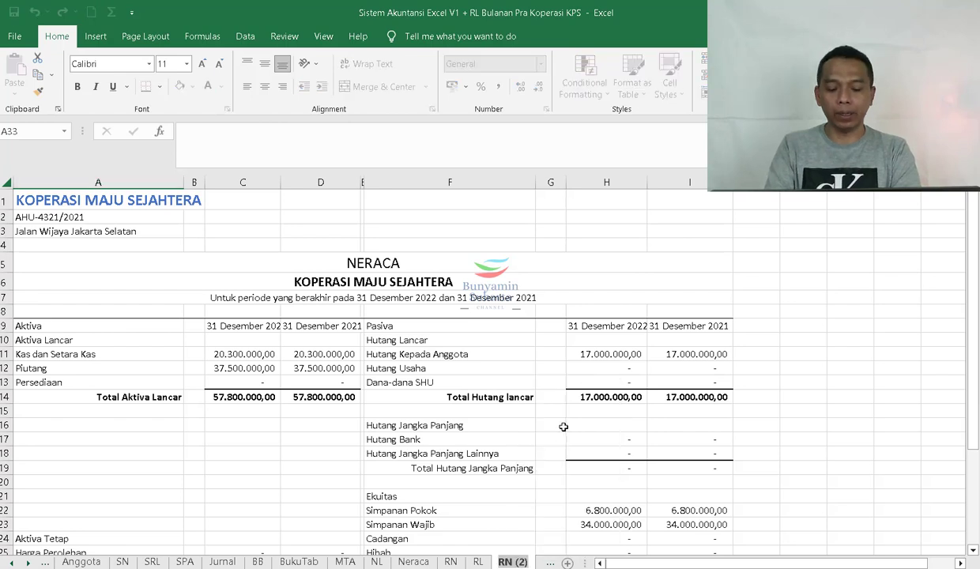
type("R")
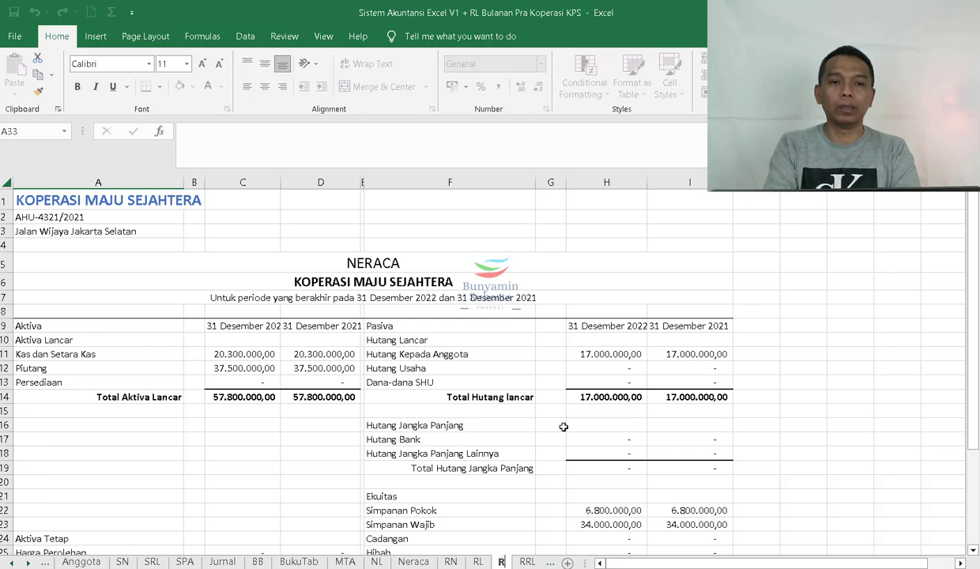
type("R")
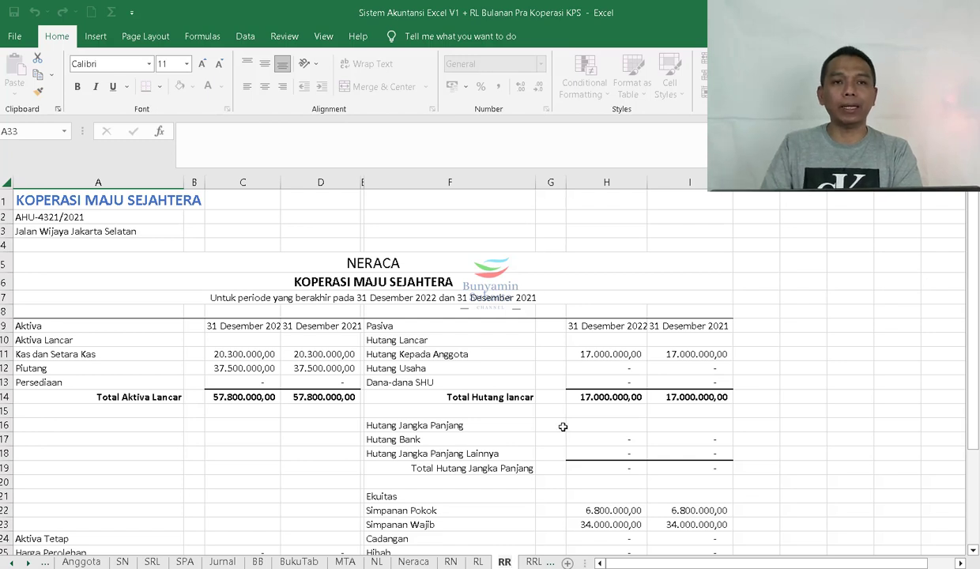
left_click(557, 411)
- Replace the NERACA title in row 5 with LAPORAN SISA HASIL USAHA
left_click(440, 266)
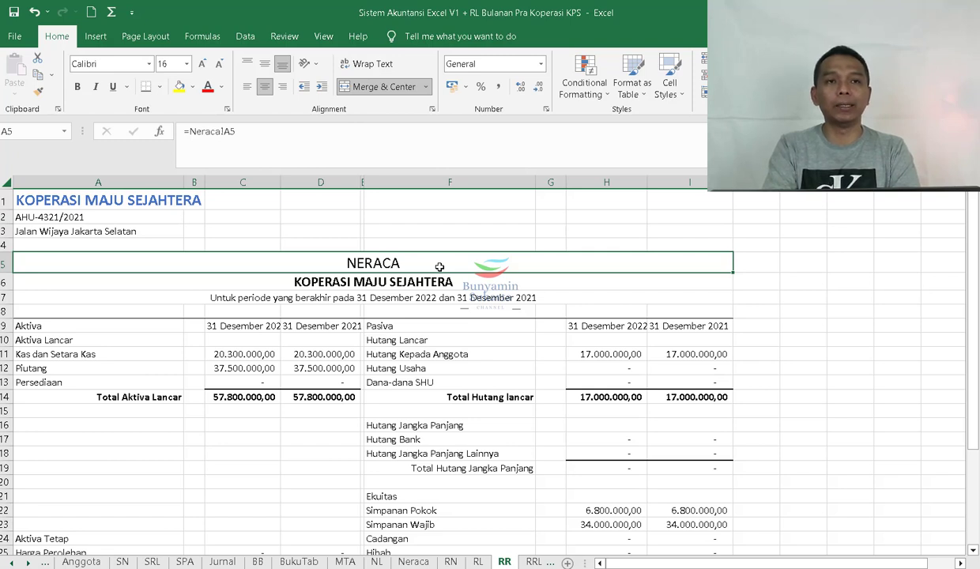
type("LAPORAN SIS")
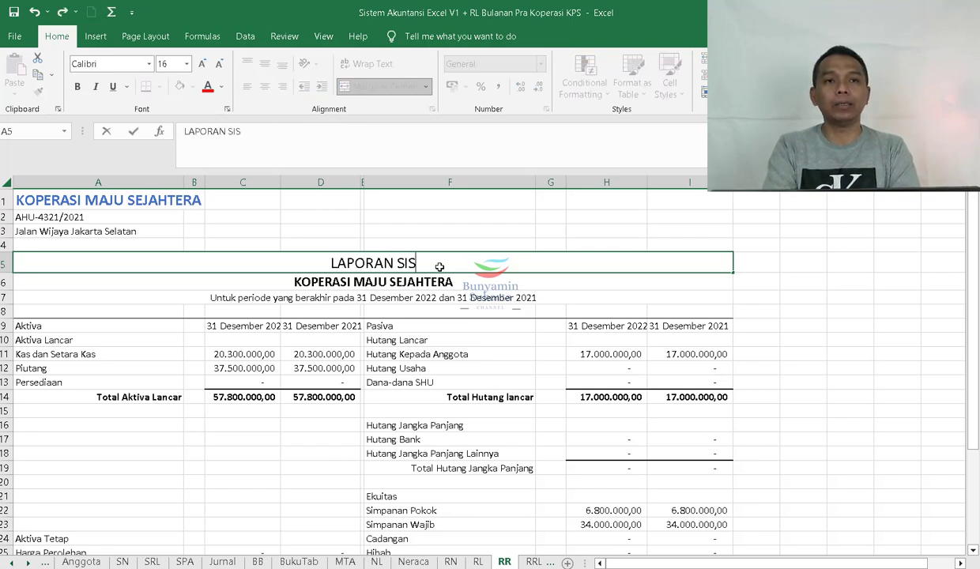
type("A HASIL USAH")
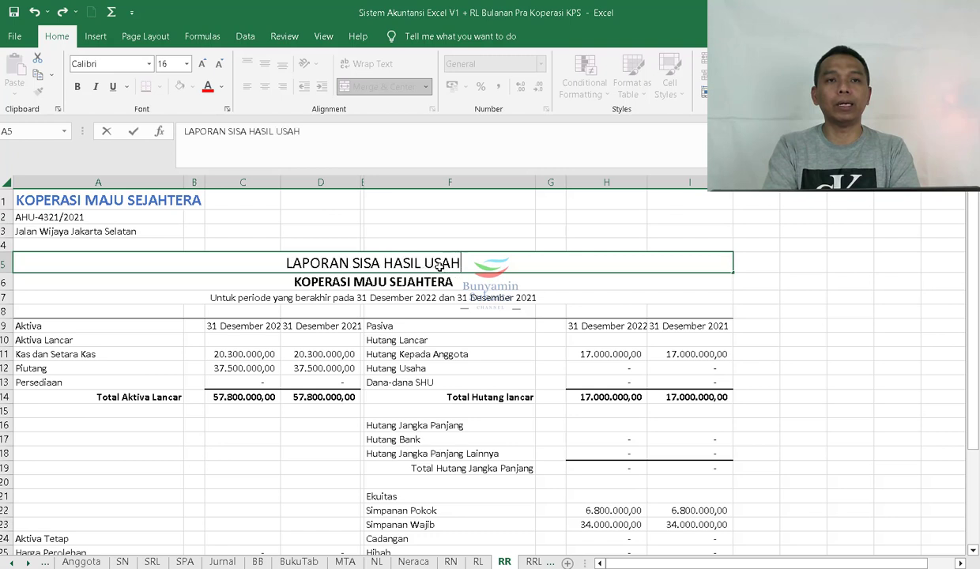
type("A")
key("Return")
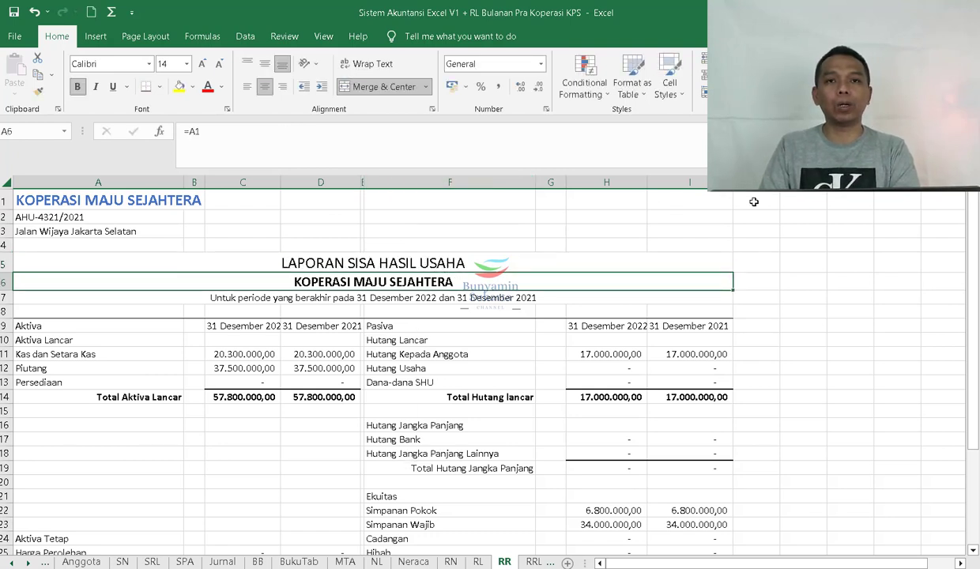
- Delete the liability and equity columns F through I from the RR sheet
left_click_drag(689, 183, 453, 192)
right_click(459, 176)
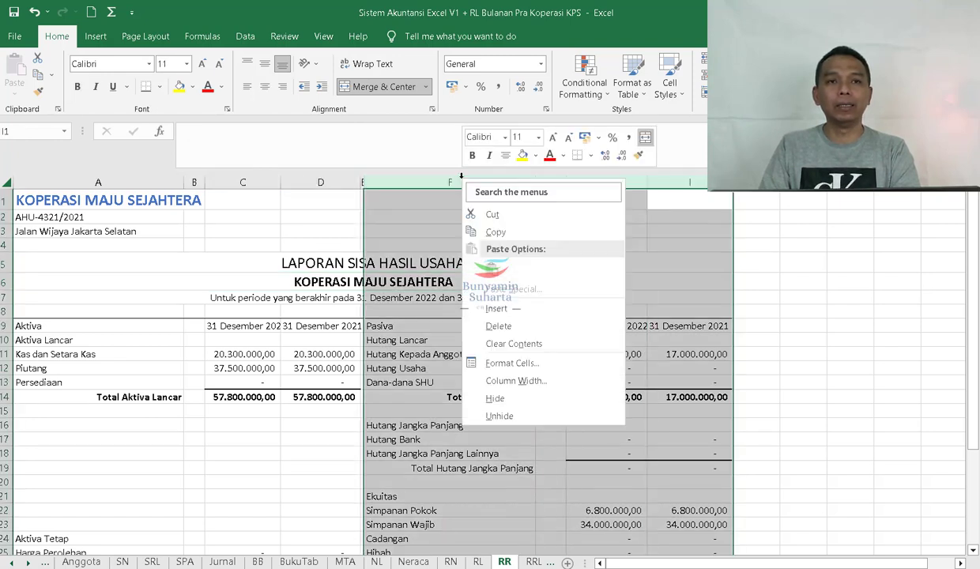
left_click(498, 325)
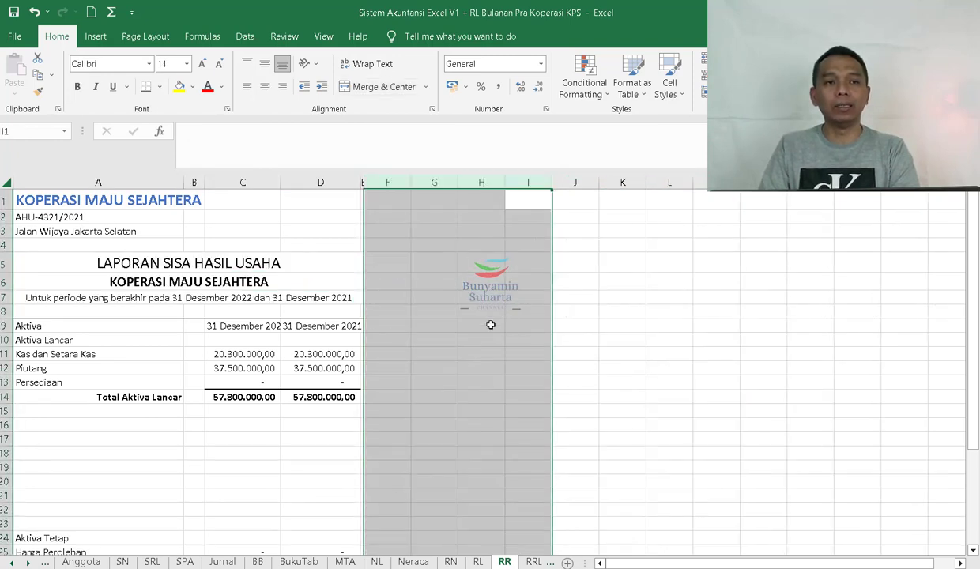
left_click(490, 325)
- Clear the Aktiva label in A9 and replace the Aktiva Lancar heading in A10 with Pendapatan
left_click(61, 338)
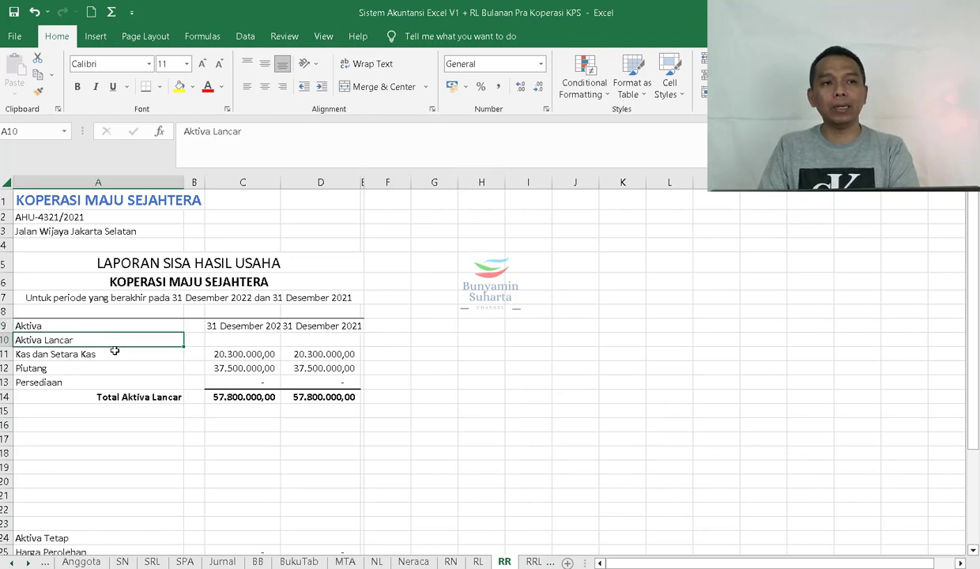
key("Up")
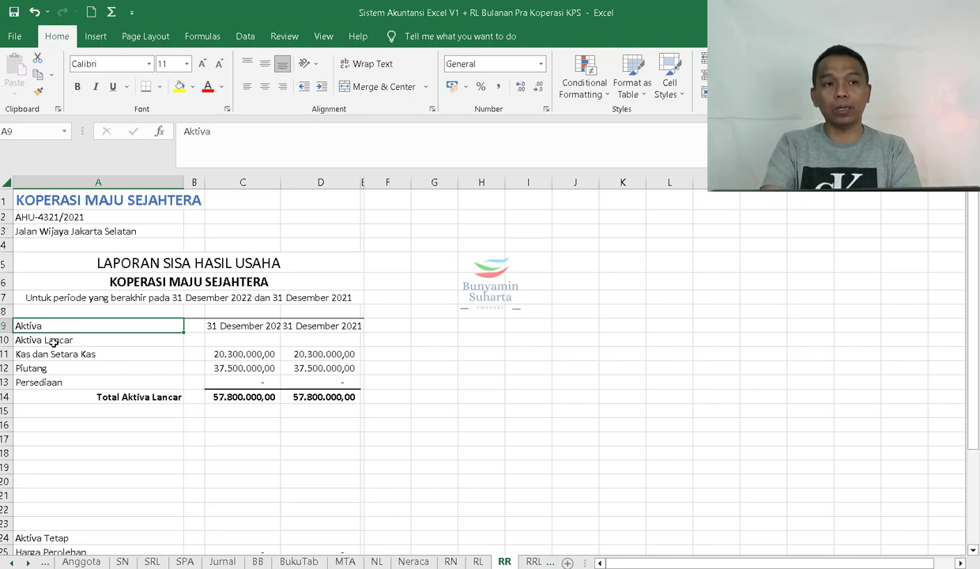
key("Delete")
key("Down")
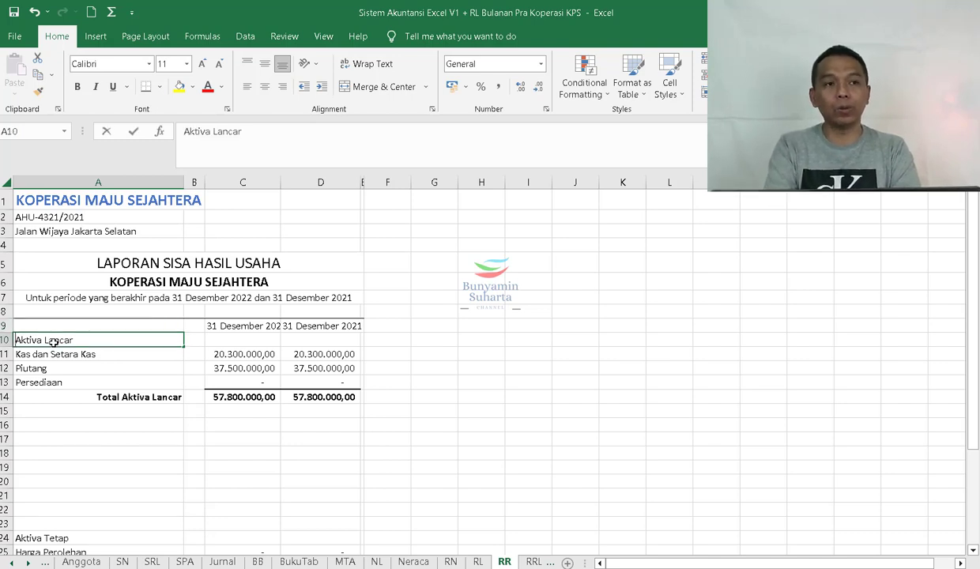
type("pEN")
key("BackSpace")
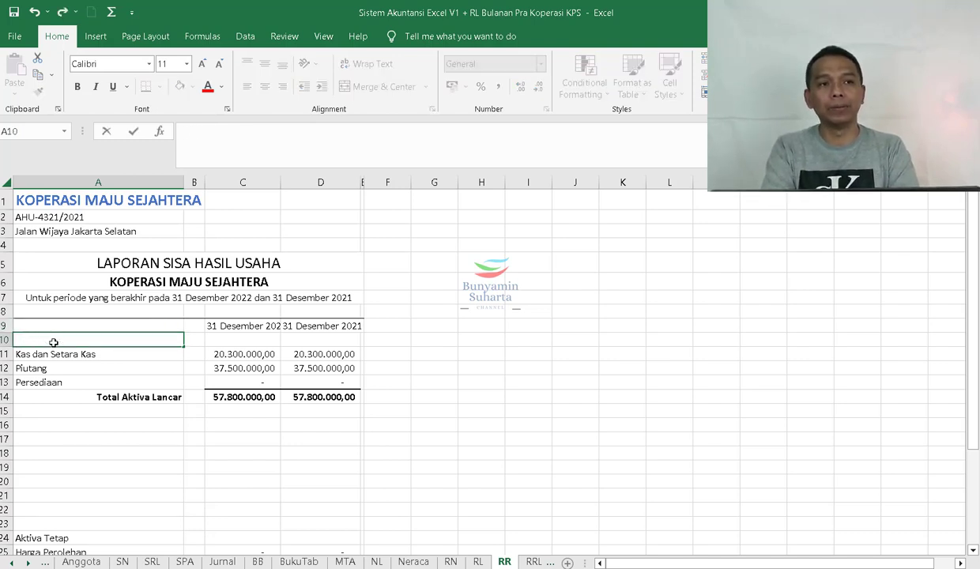
type("ENDA")
key("BackSpace")
key("BackSpace")
key("BackSpace")
type("endapatan")
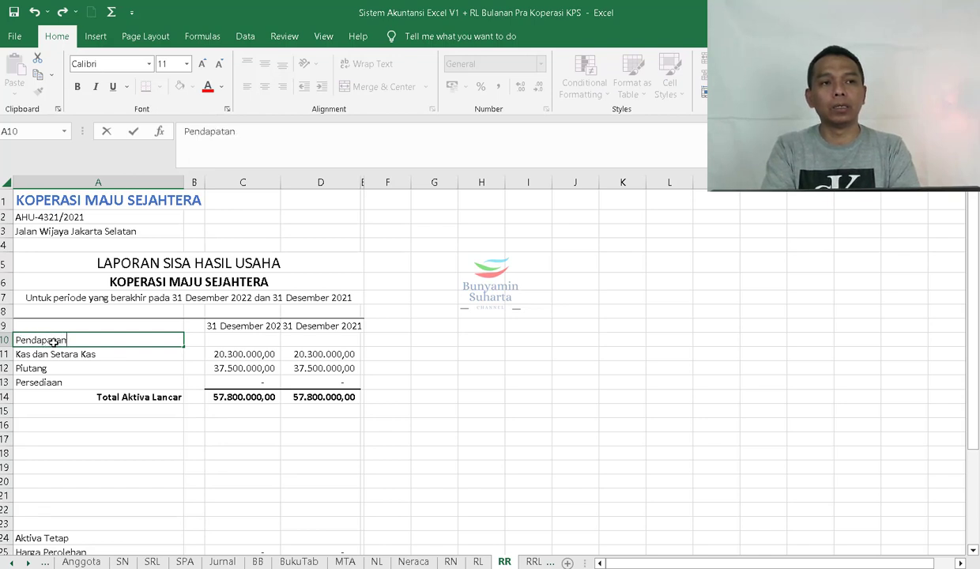
key("Return")
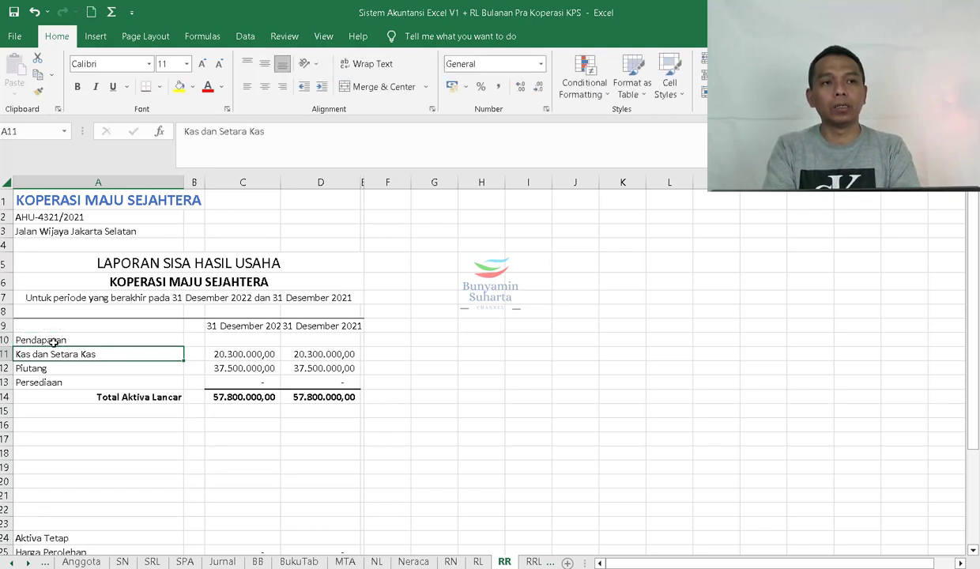
- Enter the expense heading Biaya in cell A17
left_click(127, 392)
left_click(135, 435)
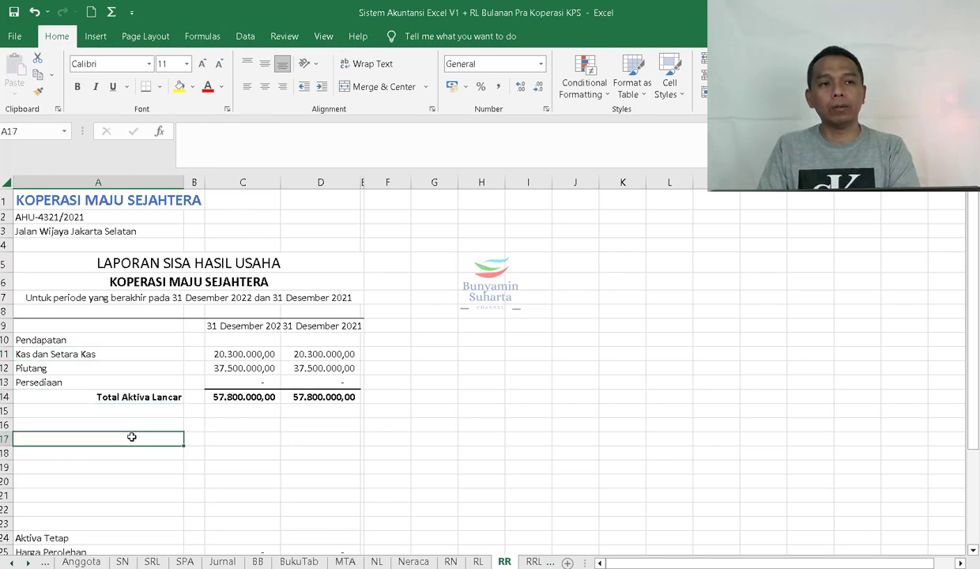
type("Biaya")
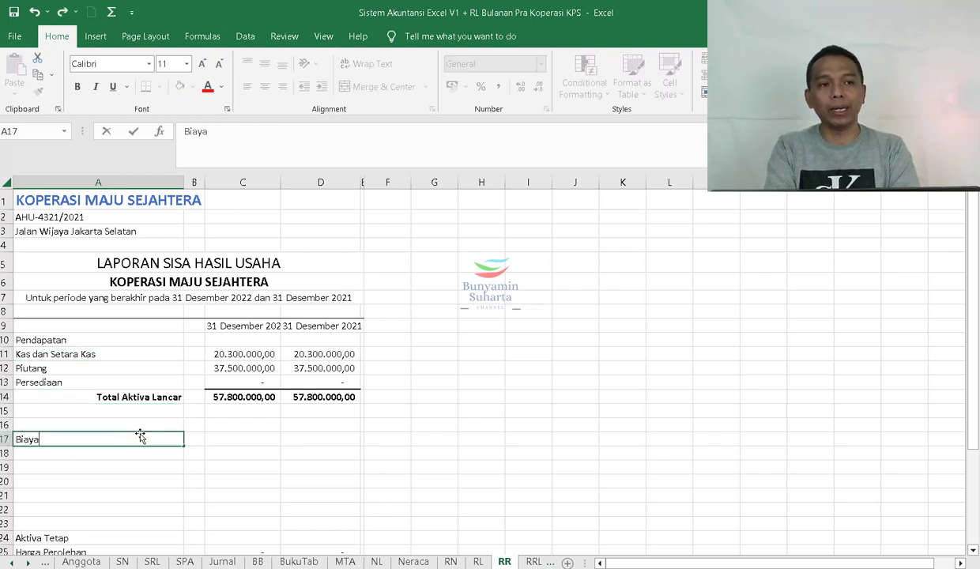
key("Return")
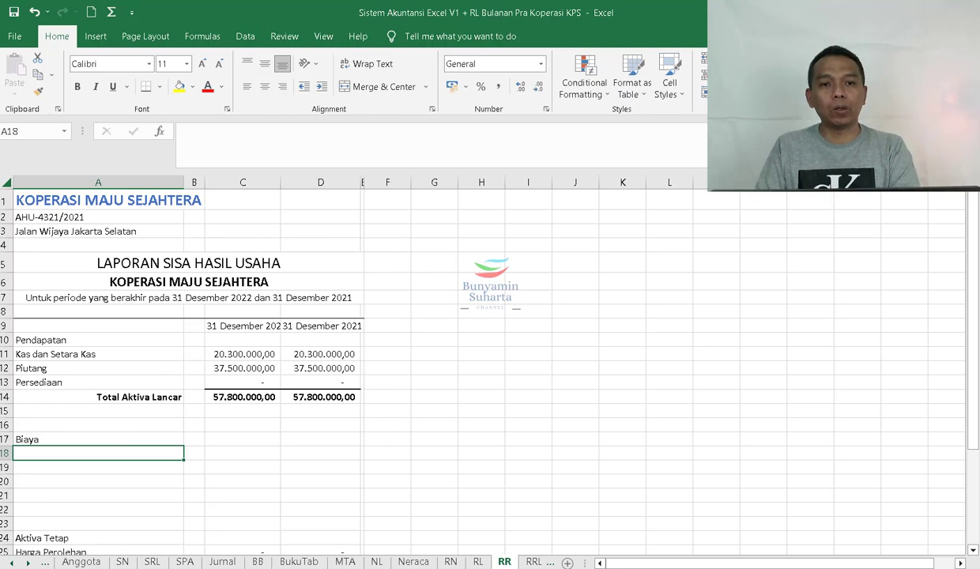
- Replace the Kas dan Setara Kas label in A11 of the RR sheet with Pedapatan Usaha
left_click(478, 562)
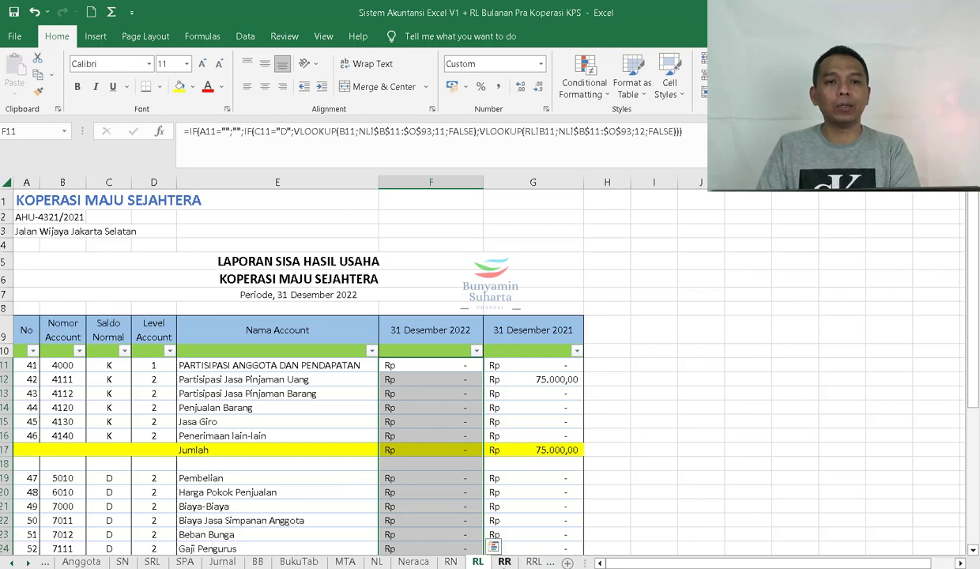
left_click(504, 562)
left_click(68, 353)
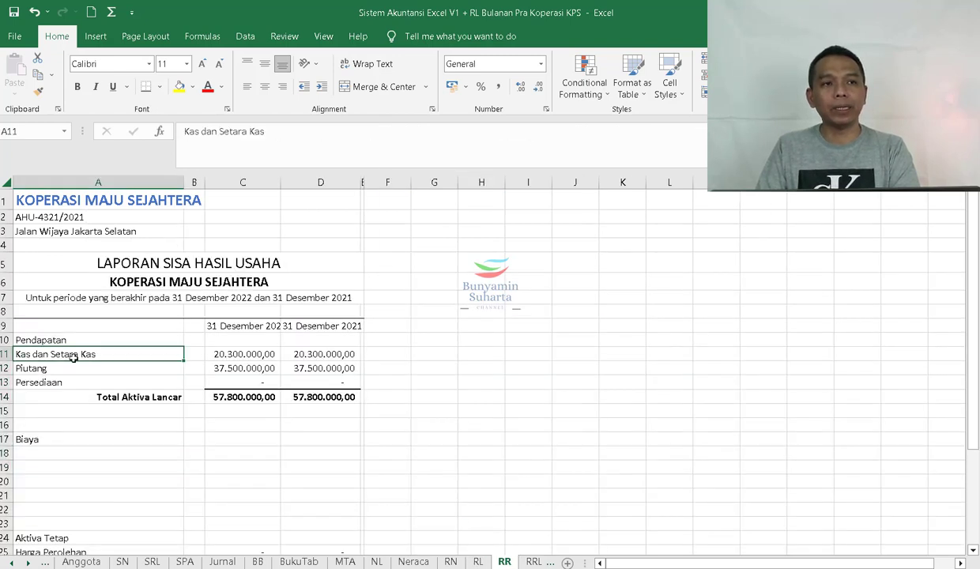
type("Pedap")
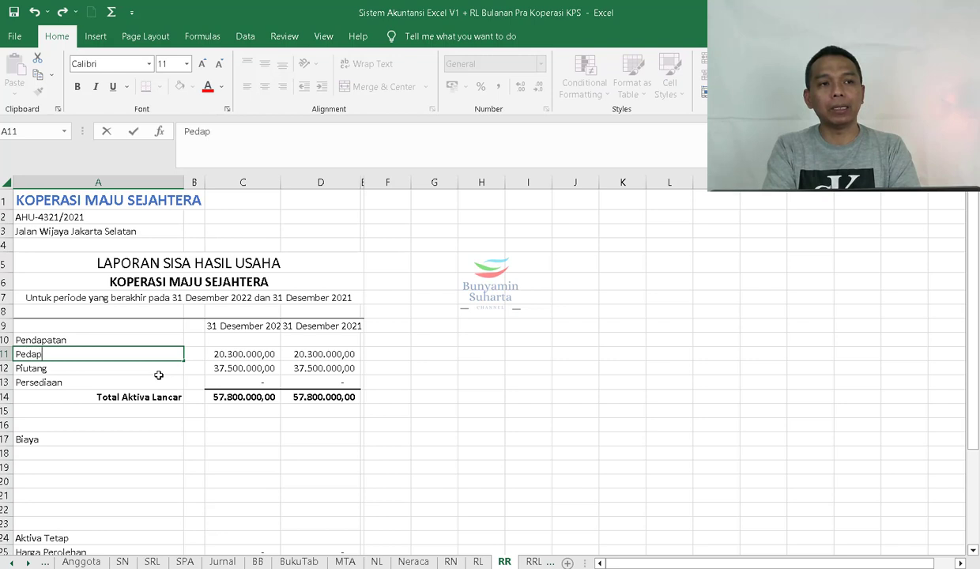
type("atan Usaha")
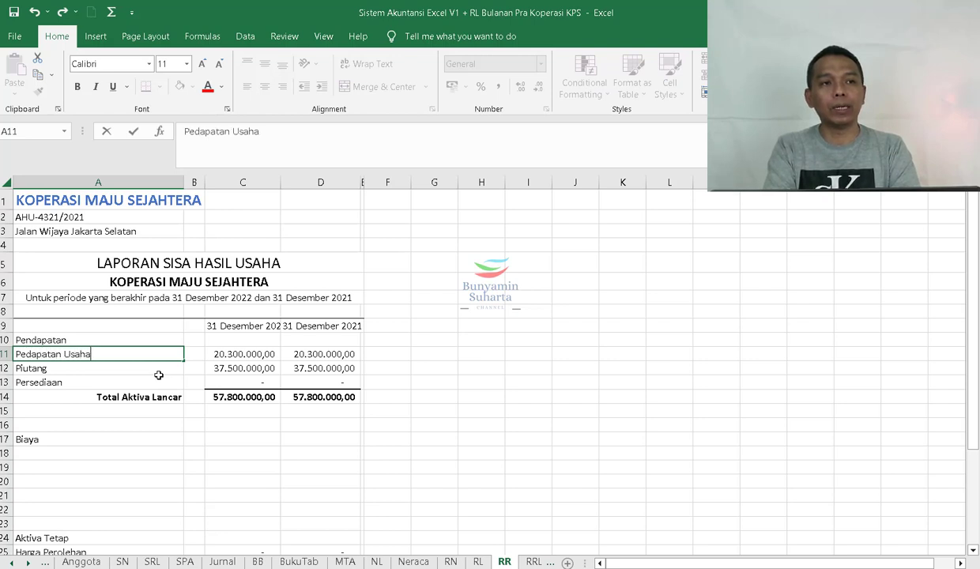
key("Return")
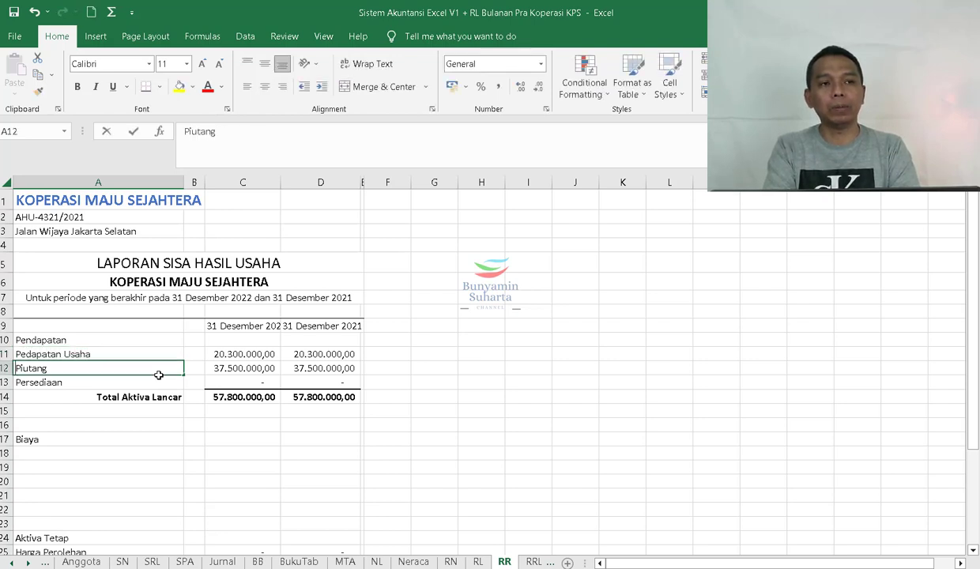
- Replace the labels in A12 and A13 with Pendapatan Jasa Giro and Pendapatan Lain-lain
type("Penda")
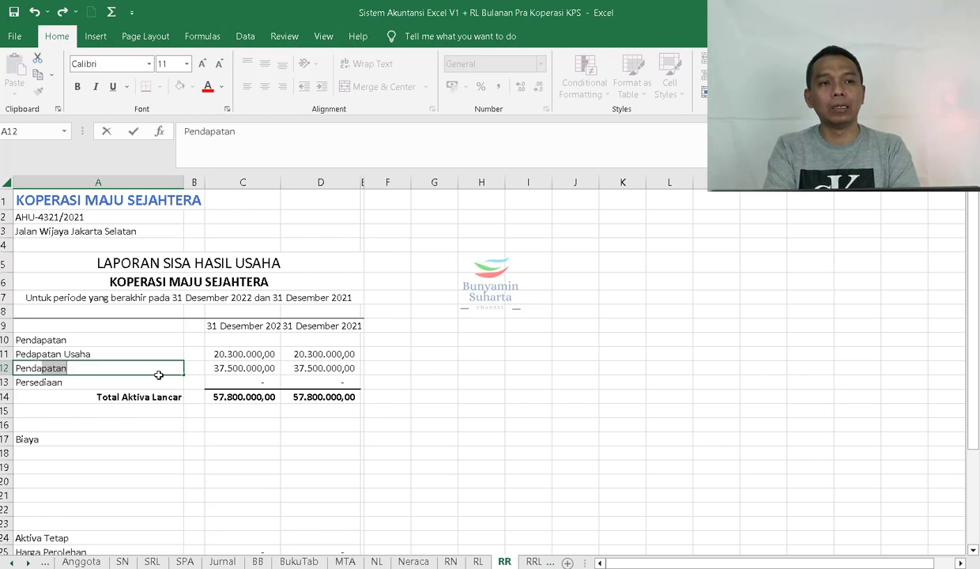
type("patan Jasa Giro")
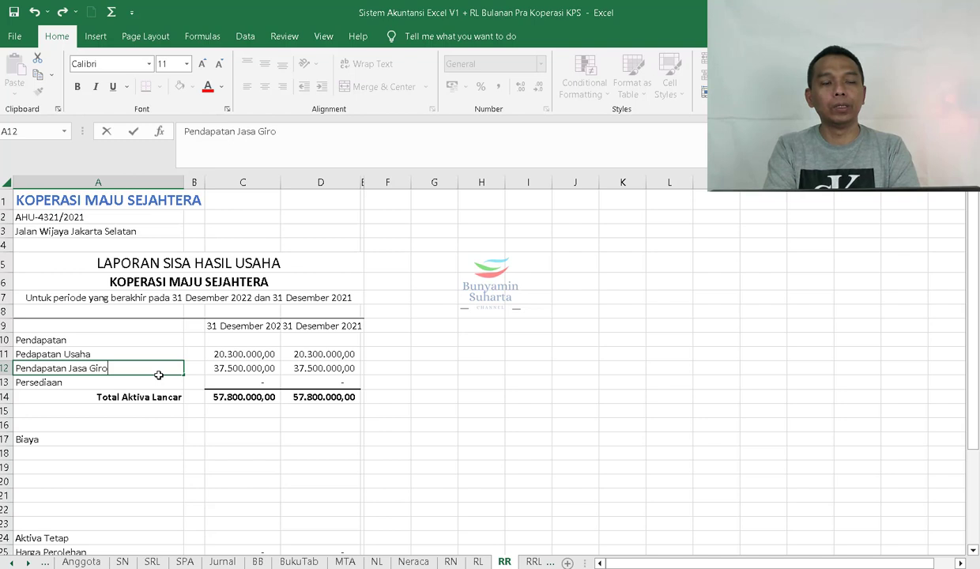
key("Return")
type("Penda")
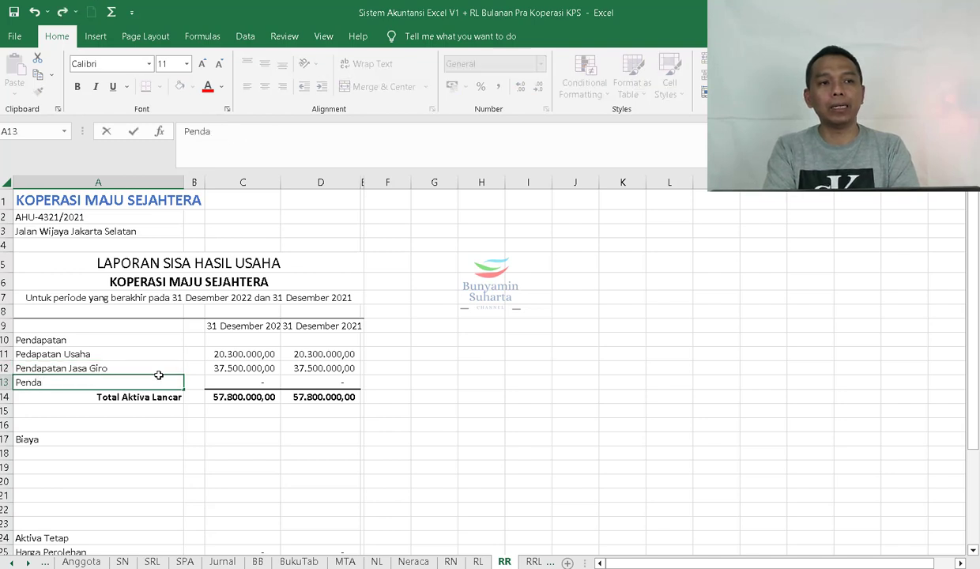
type("patan Lai")
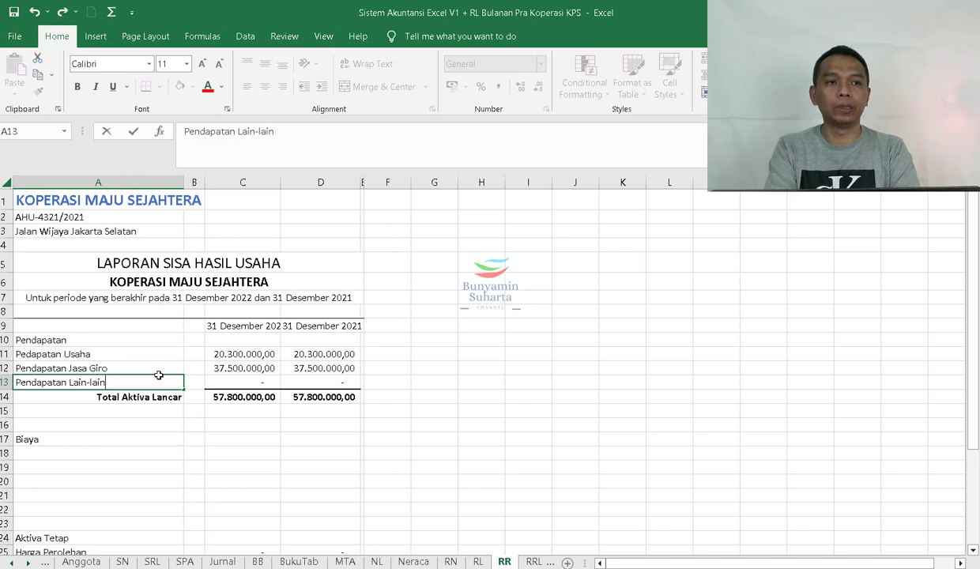
type("n-lain")
key("Return")
- Set the 2022 operating income in C11 to the SUM of F12:F14 on the RL sheet
left_click(260, 351)
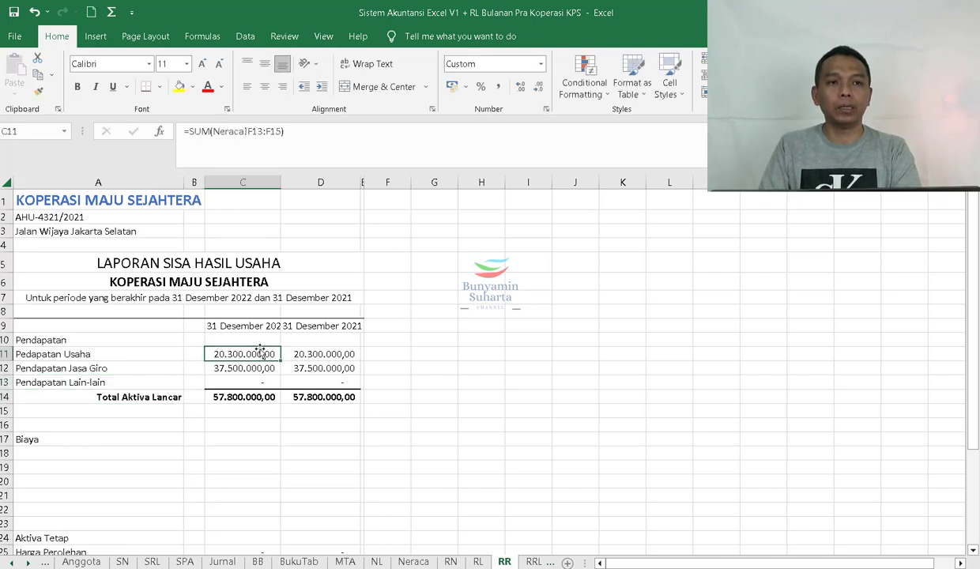
type("=SUM()")
key("Left")
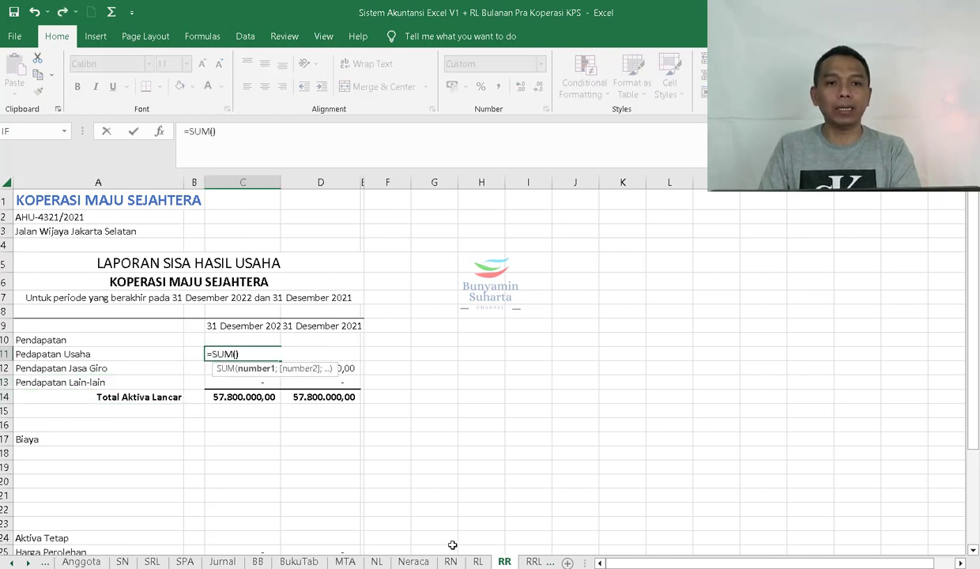
left_click(478, 562)
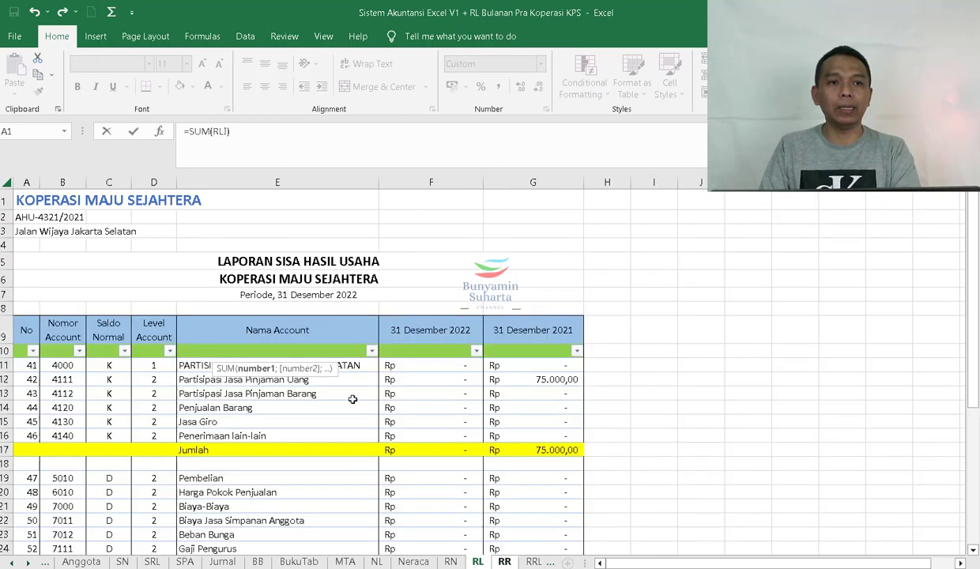
left_click_drag(449, 379, 440, 409)
key("Return")
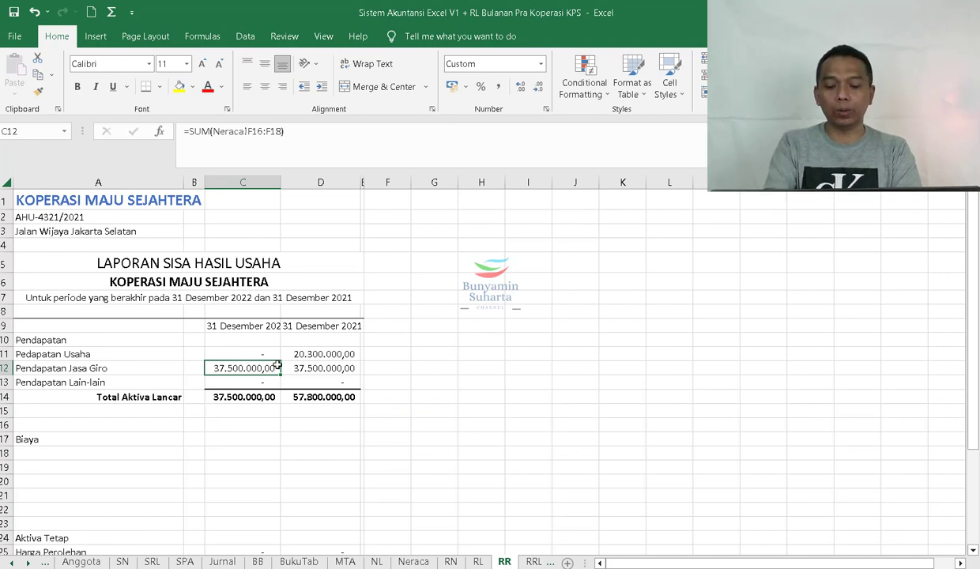
- Link the 2022 Pendapatan Jasa Giro amount in C12 to cell F15 on the RL sheet
type("=")
left_click(477, 561)
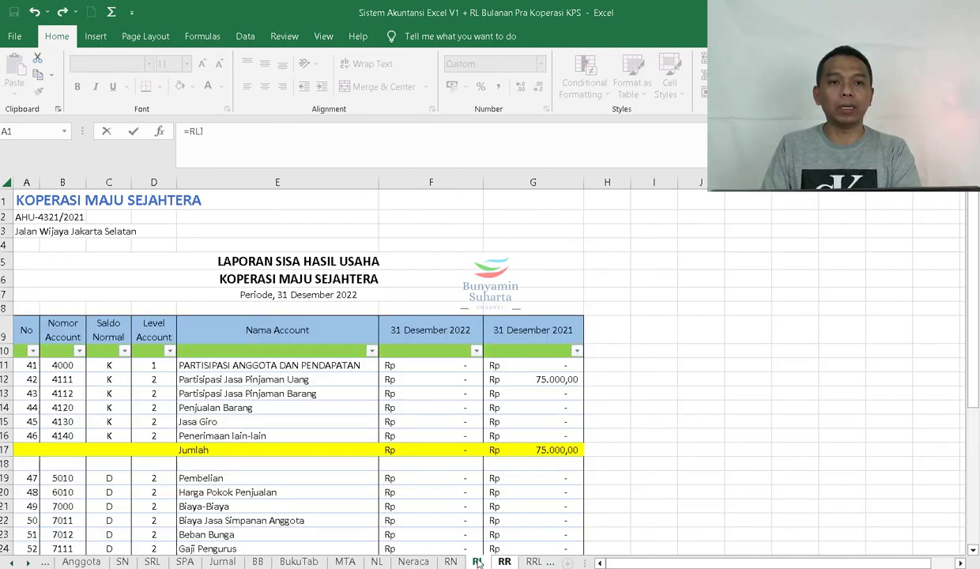
left_click(460, 423)
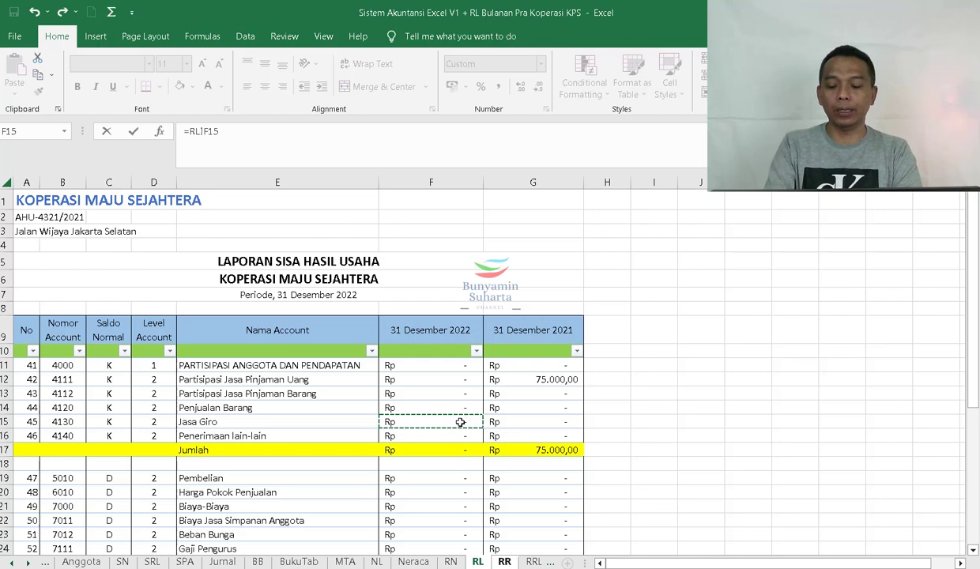
key("Return")
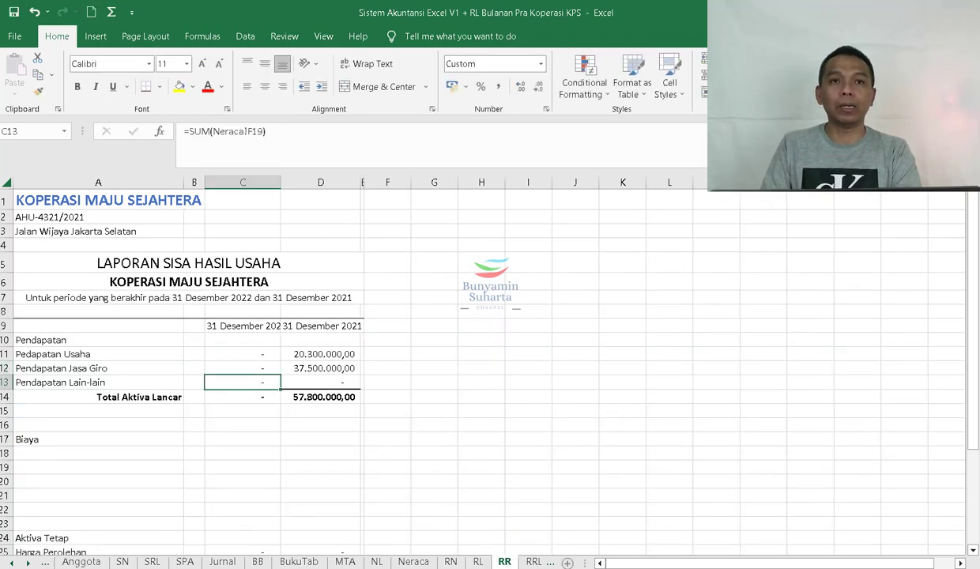
- Replace the formula in C13 with a link to the Penerimaan lain-lain amount in F16 on the RL sheet
key("F2")
key("shift+Home")
type("=")
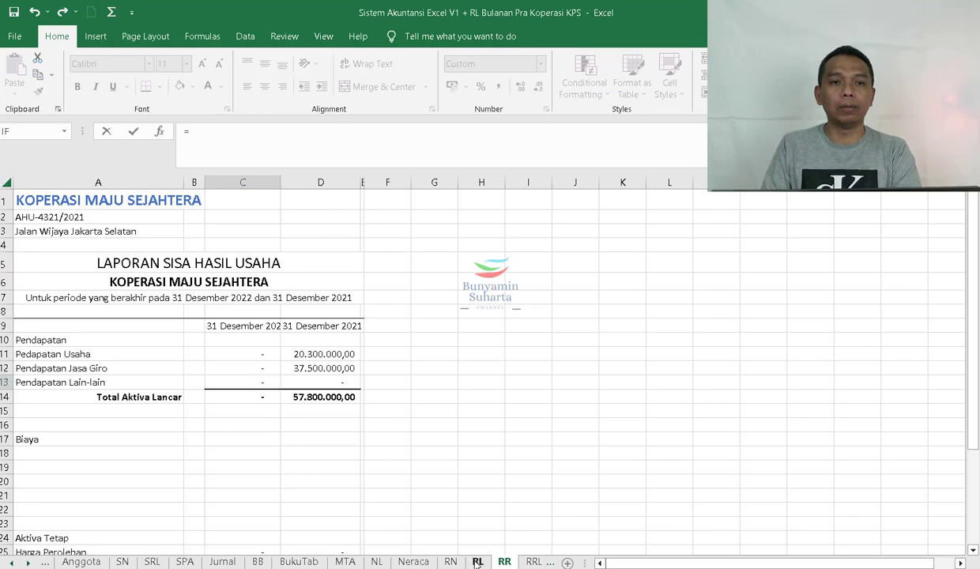
left_click(477, 562)
left_click(435, 435)
key("Return")
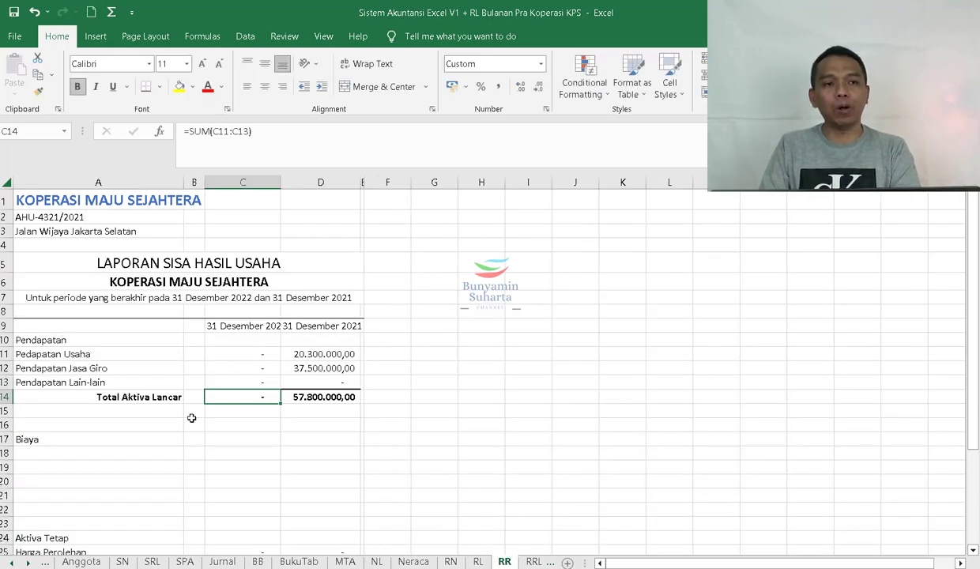
- Copy the three 2022 income formulas in C11:C13 across to the 31 Desember 2021 column
scroll(175, 478, "down", 1)
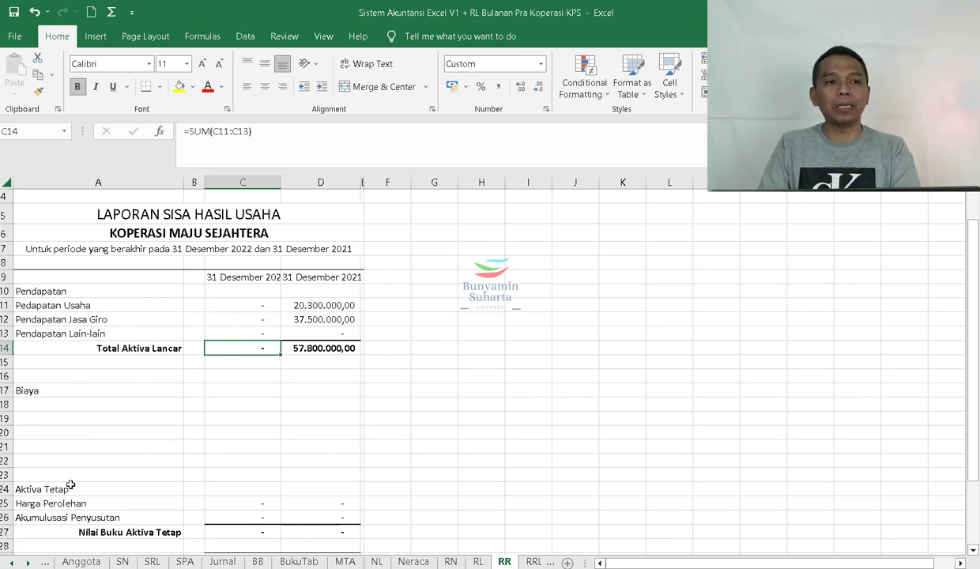
left_click(264, 289)
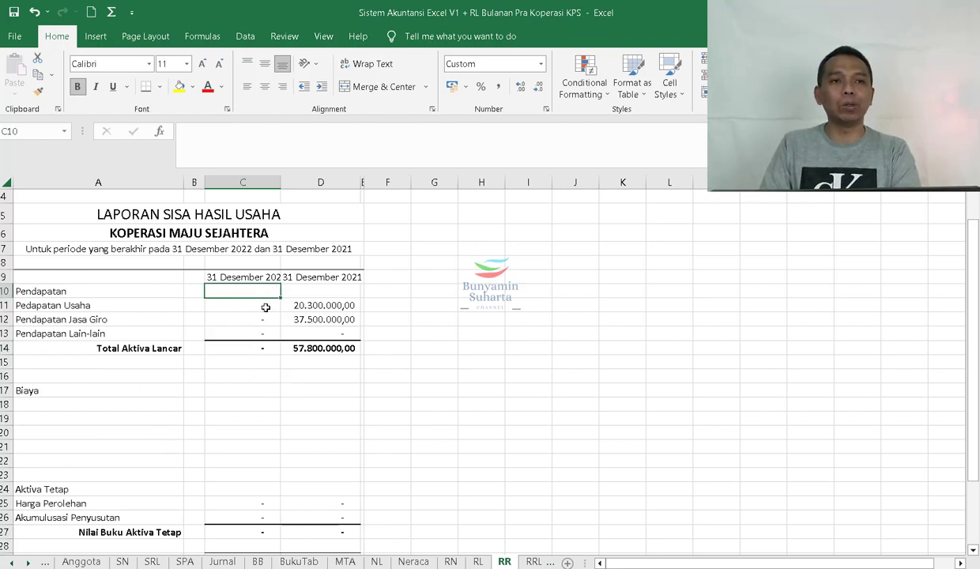
left_click_drag(265, 307, 360, 342)
left_click(325, 373)
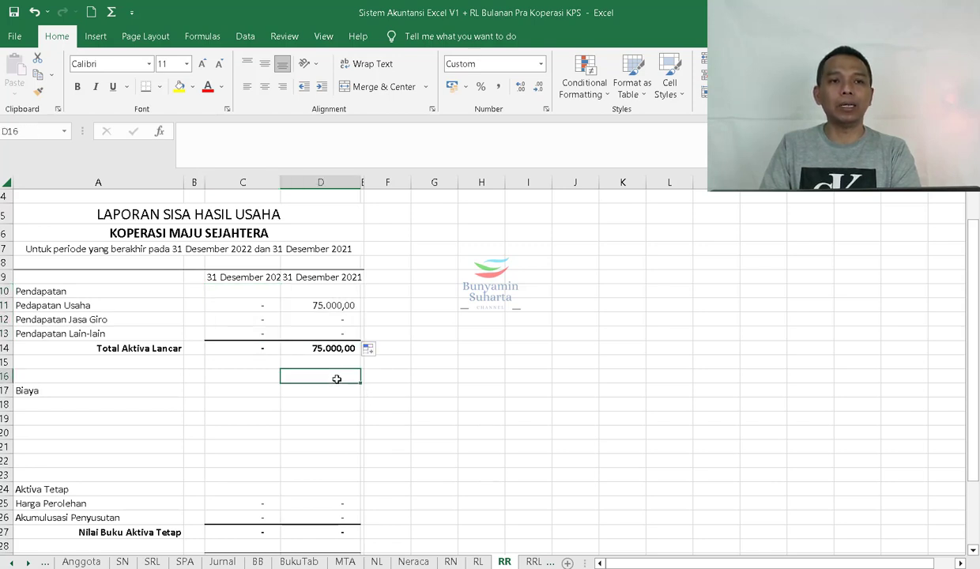
- Replace the Total Aktiva Lancar label in A14 with Total Pendapatan
left_click(85, 388)
left_click(131, 347)
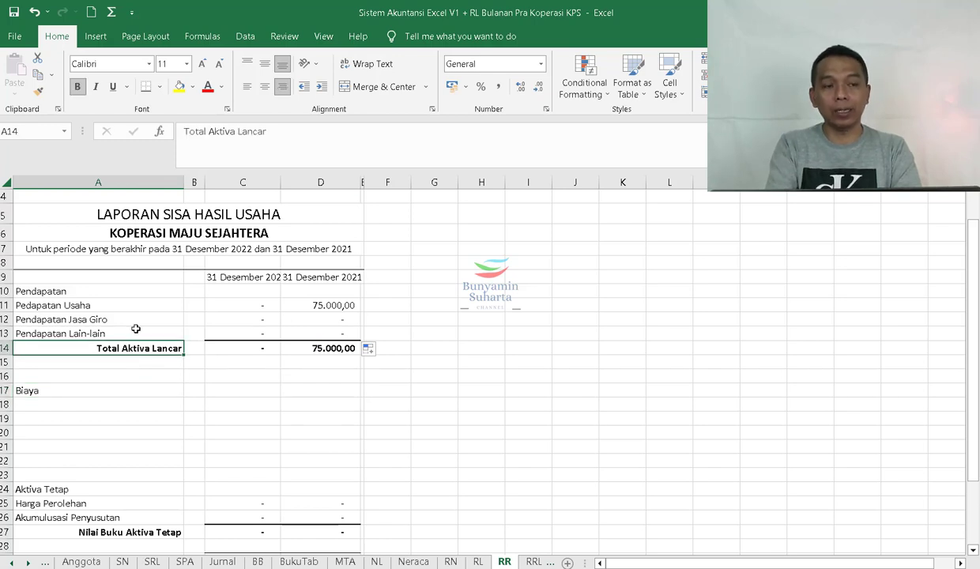
type("Total Pendapatan")
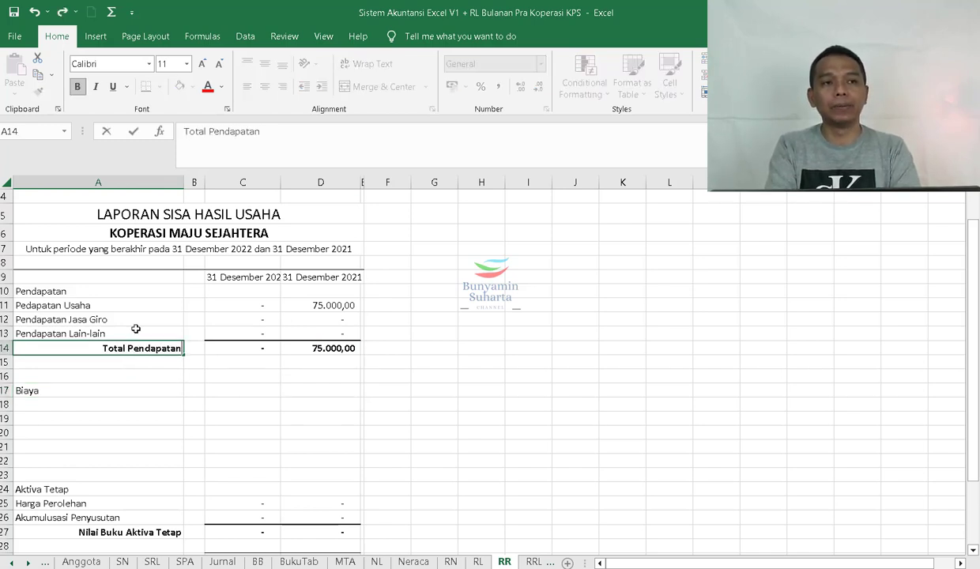
key("Return")
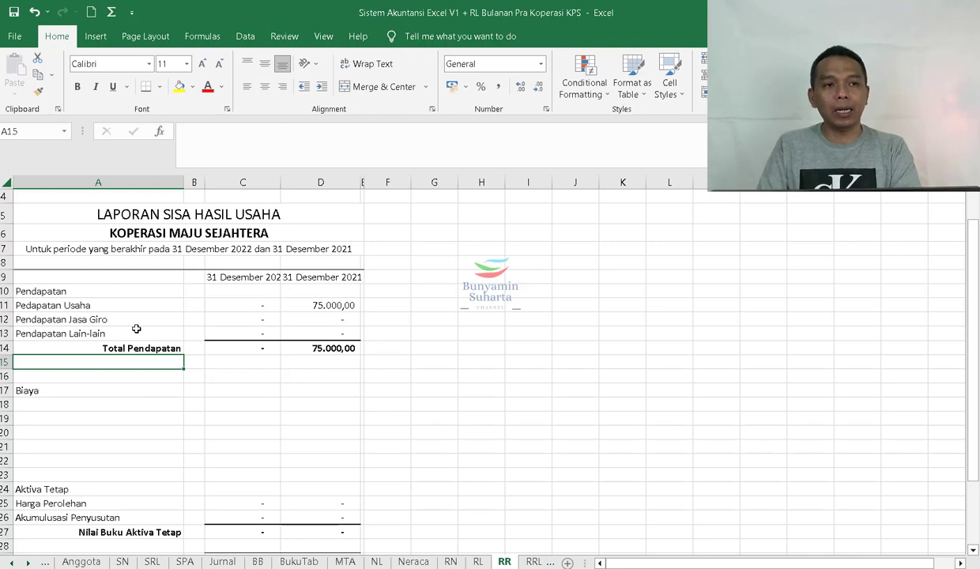
- Check the expense accounts on the RL sheet and enter the label Beban Pokok in A18 of RR
left_click(162, 405)
left_click(478, 561)
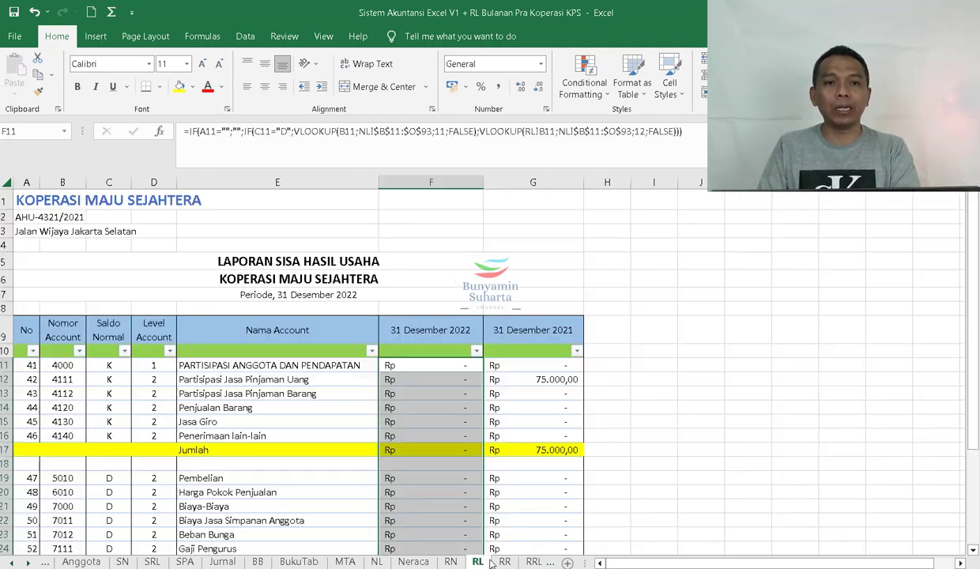
scroll(535, 497, "down", 3)
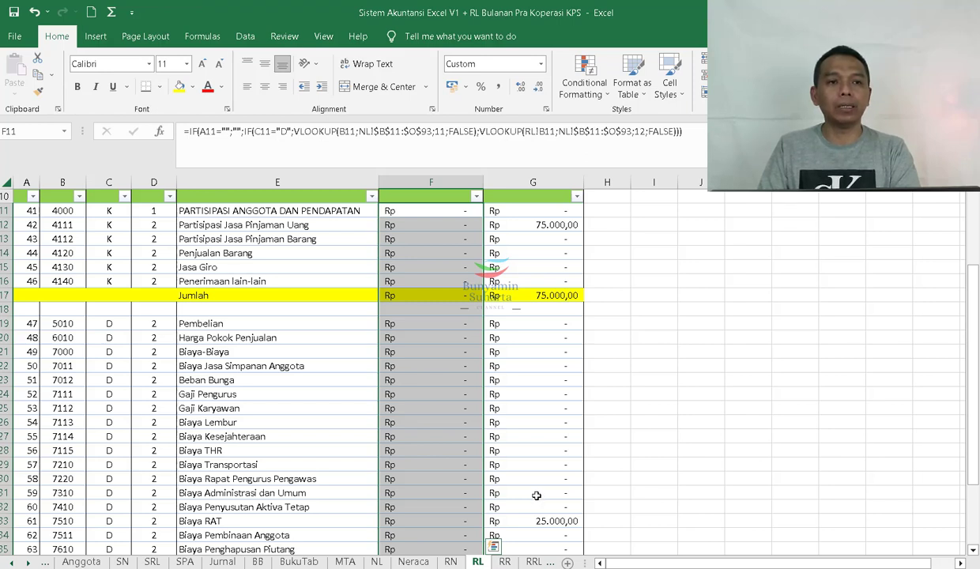
scroll(536, 495, "down", 1)
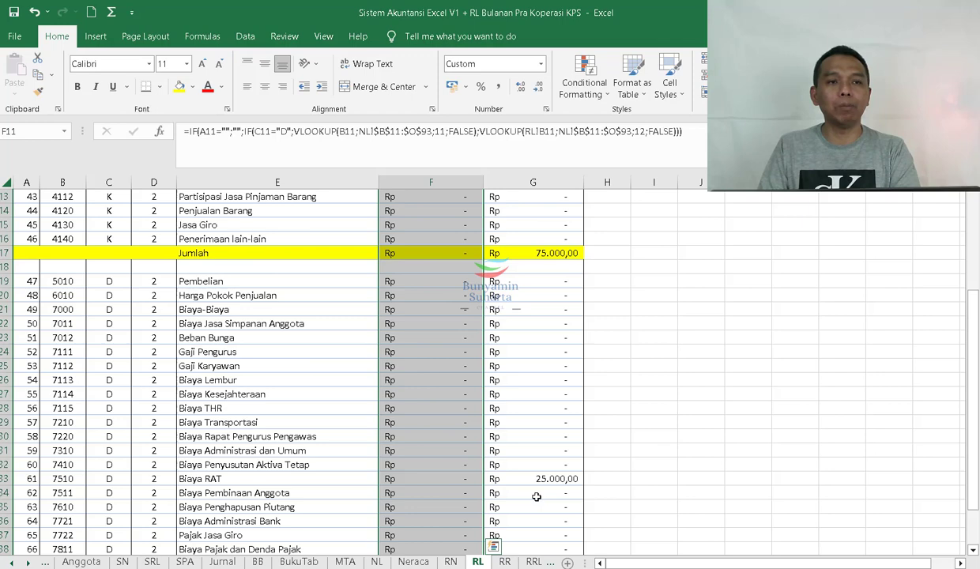
left_click(503, 558)
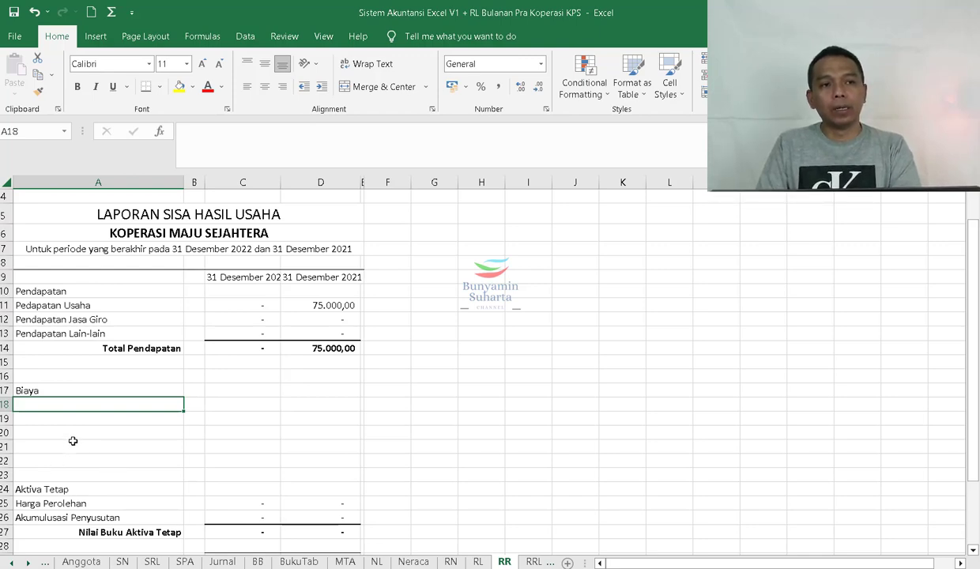
left_click(477, 561)
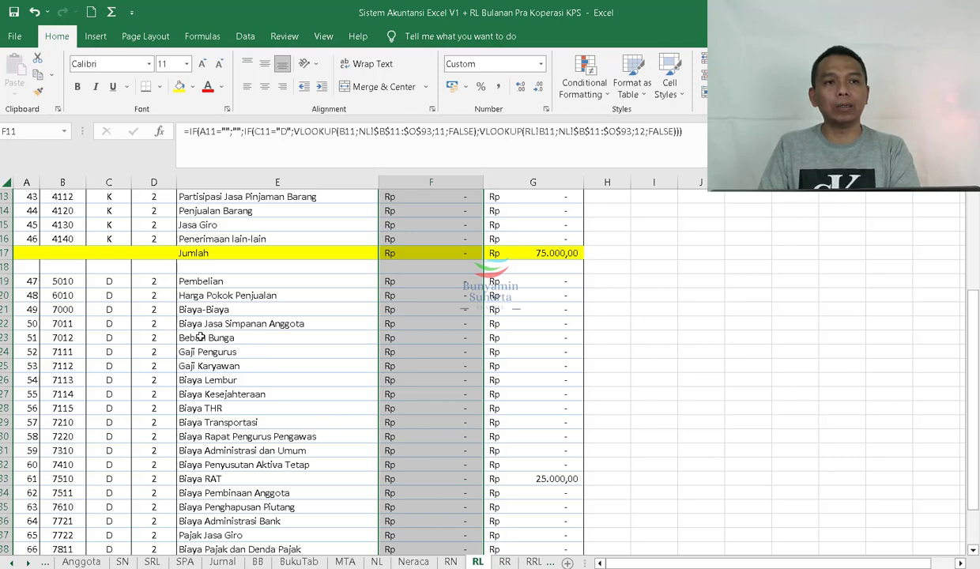
left_click(504, 561)
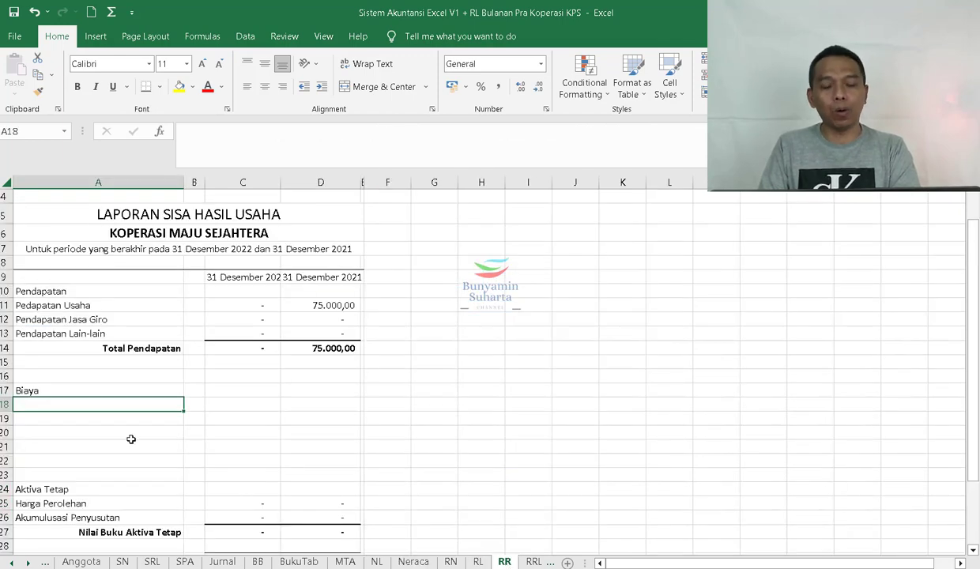
type("Beban ")
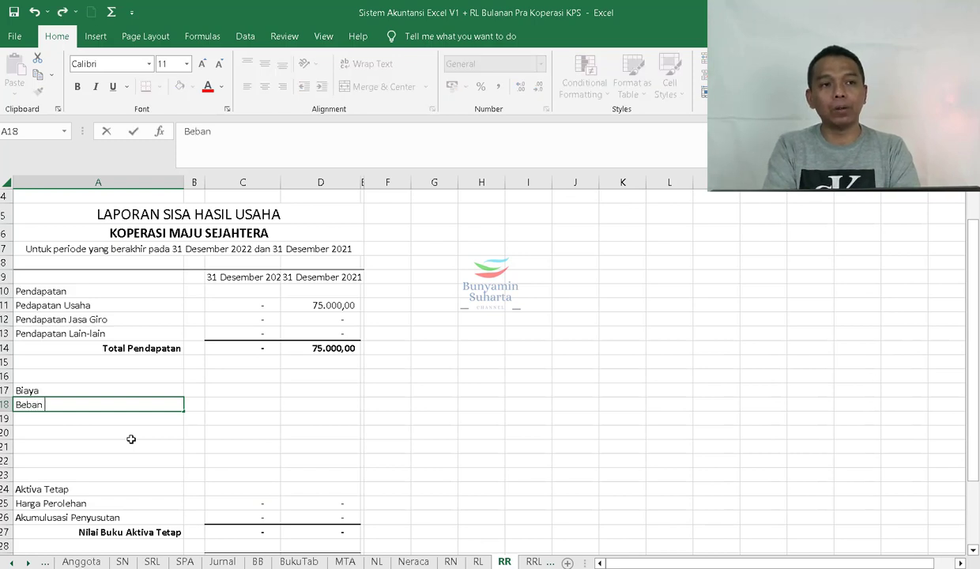
type("Pokok")
key("Return")
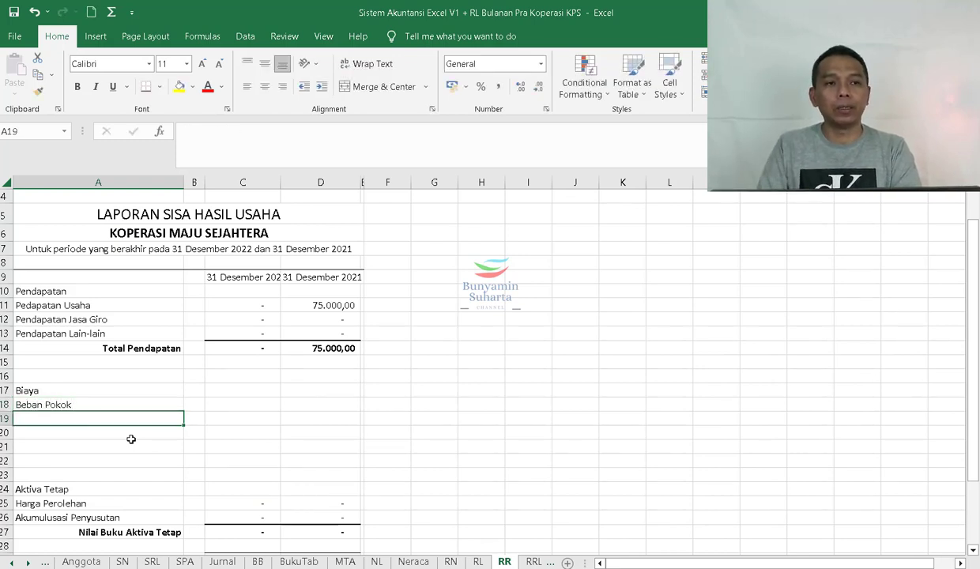
- Enter a SUM formula in C18 for Beban Pokok adding F20, F22 and F23 from the RL sheet
left_click(262, 404)
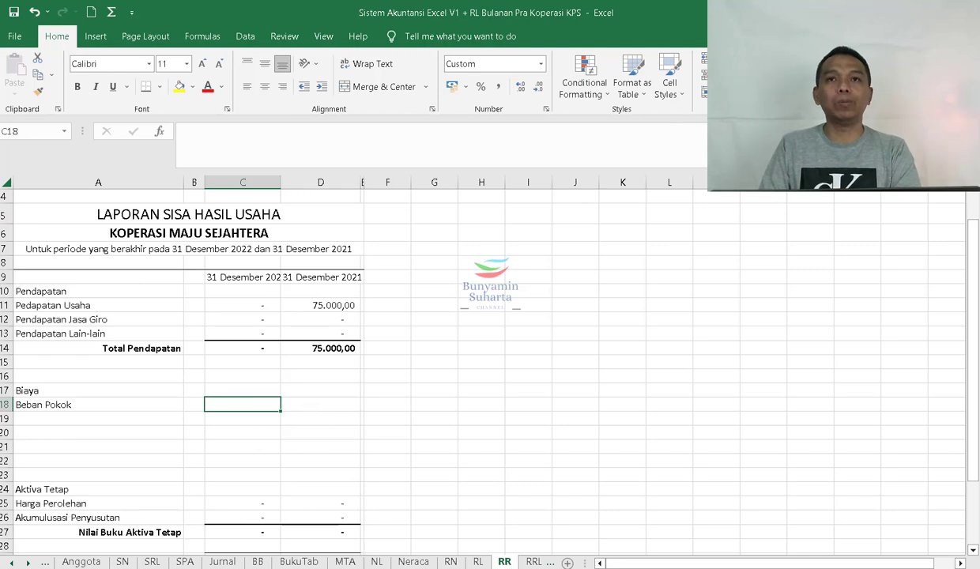
type("=SUM(")
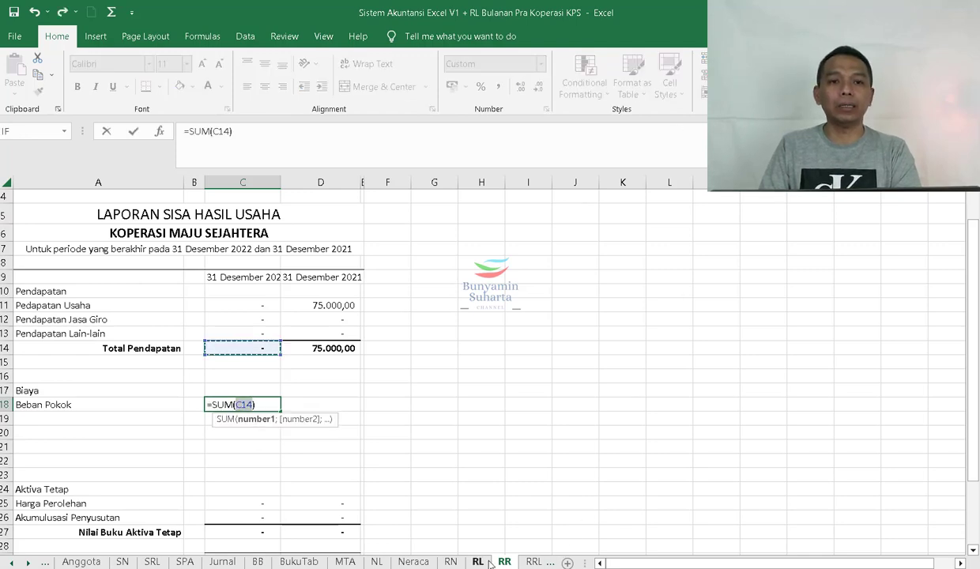
left_click(478, 561)
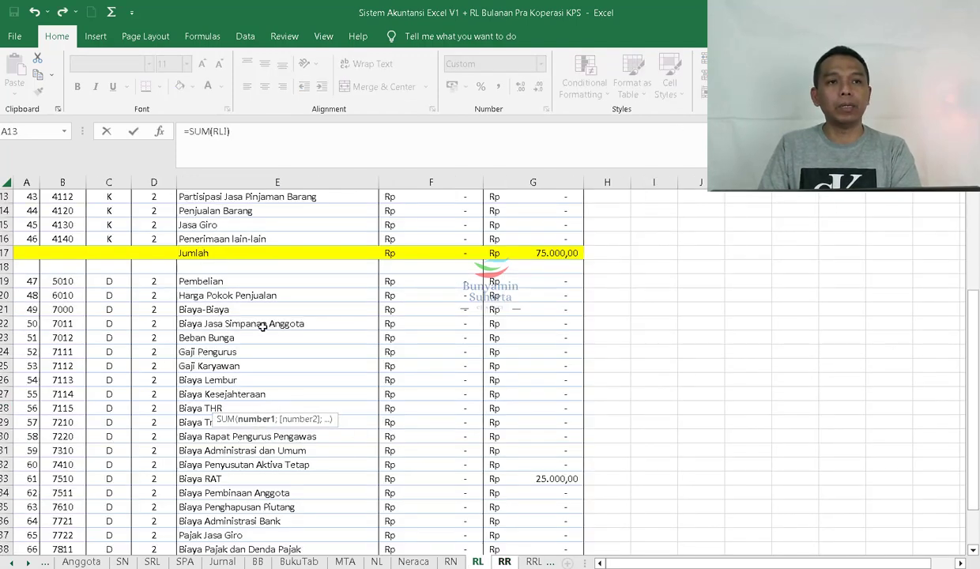
left_click(422, 296)
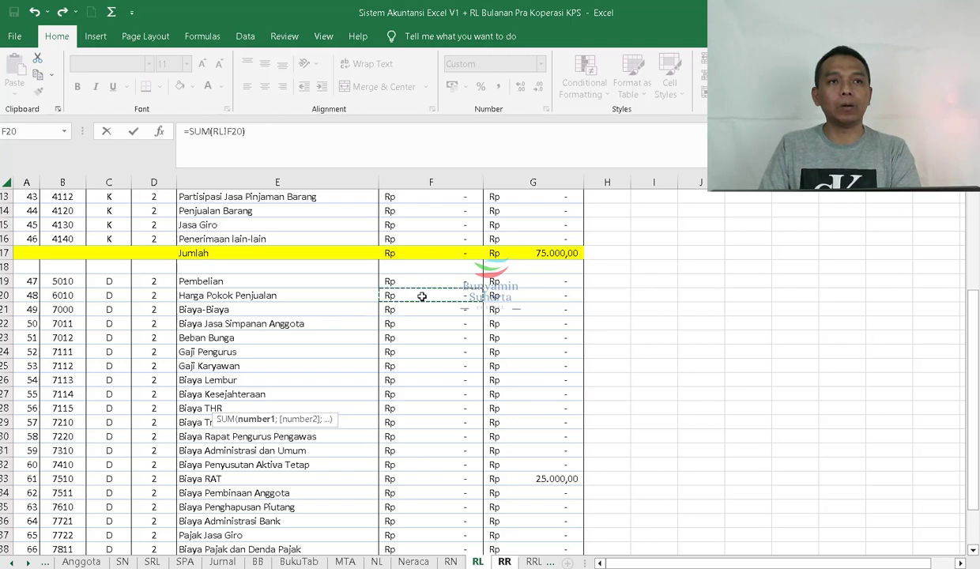
type(";")
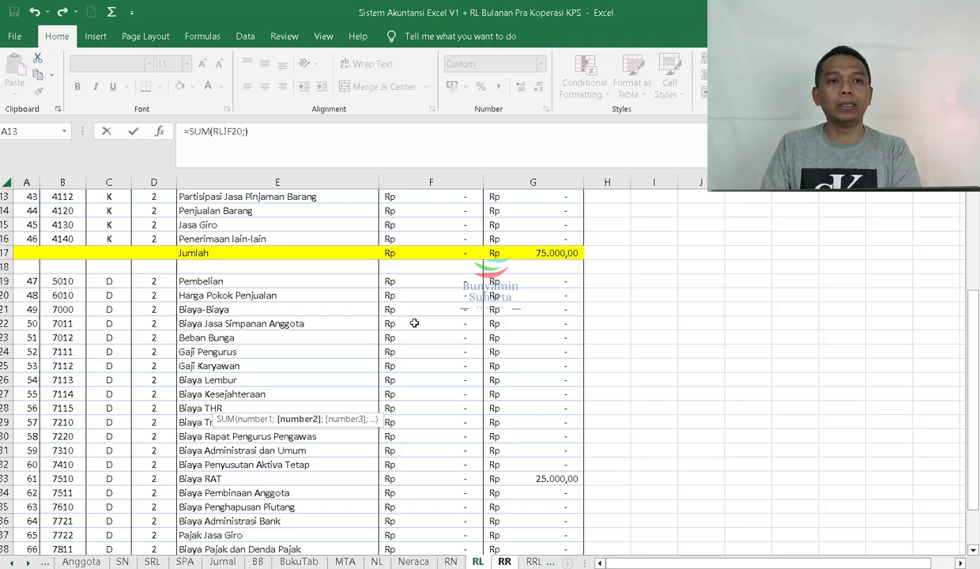
left_click(414, 323)
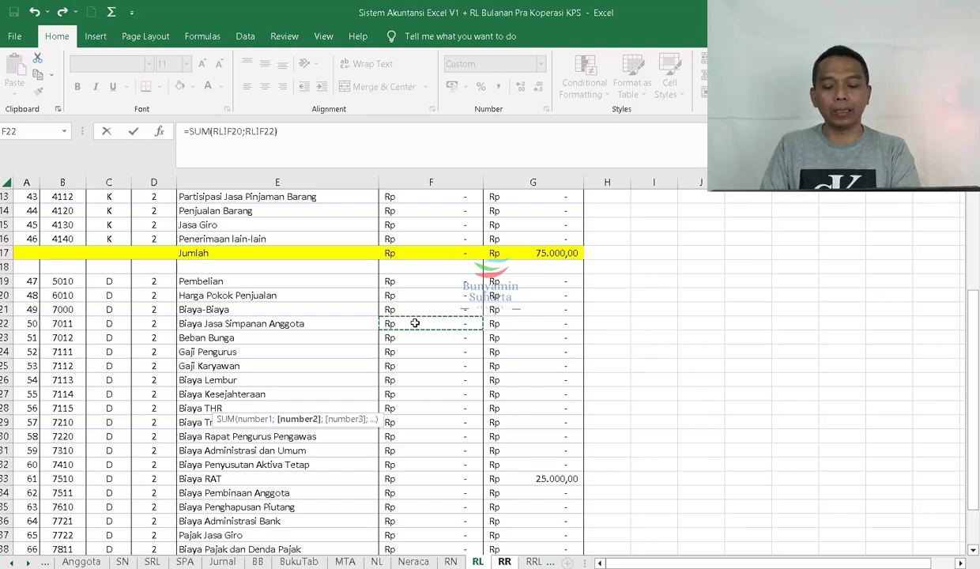
type(";")
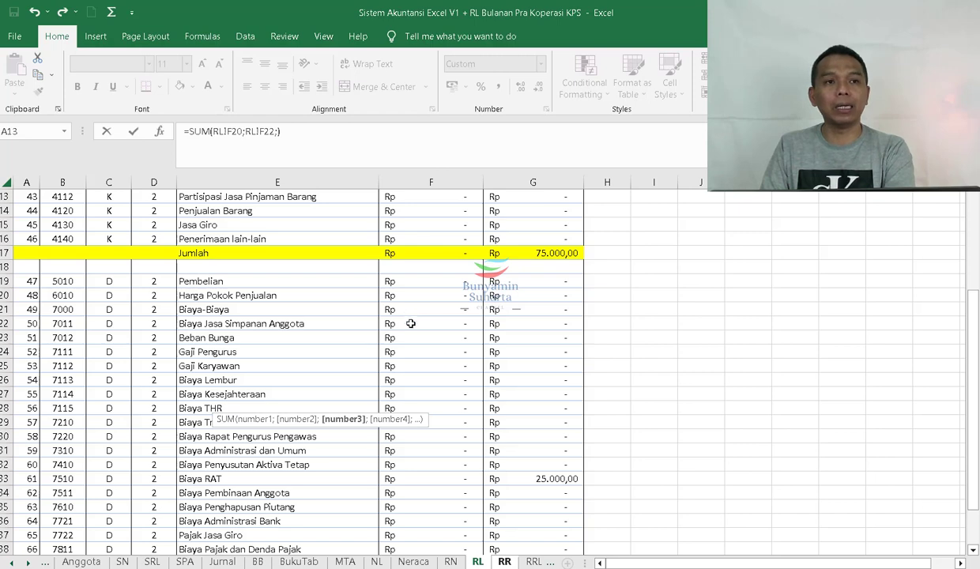
left_click(415, 334)
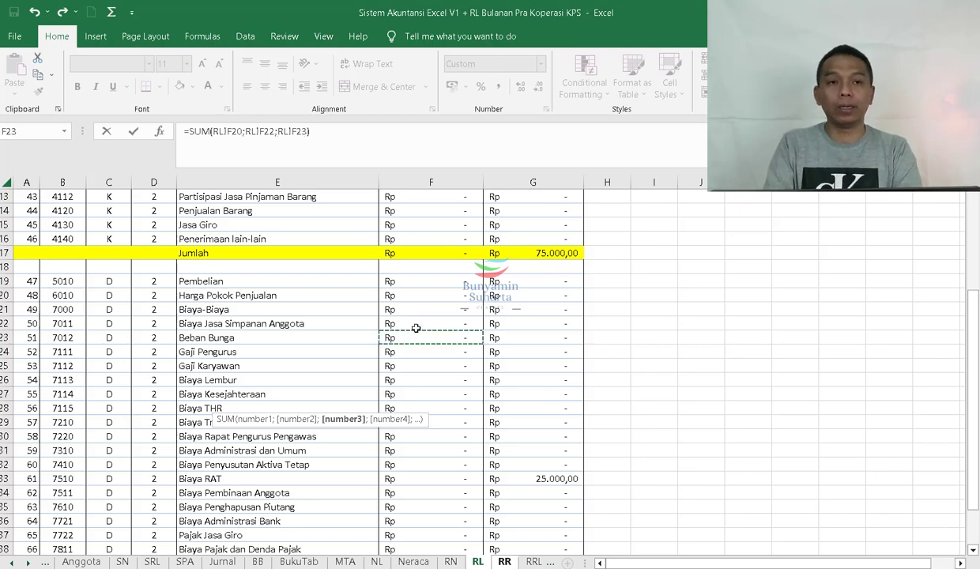
key("Return")
- Enter the label Beban Gaji dan Kesejahteraan in A19
left_click(89, 415)
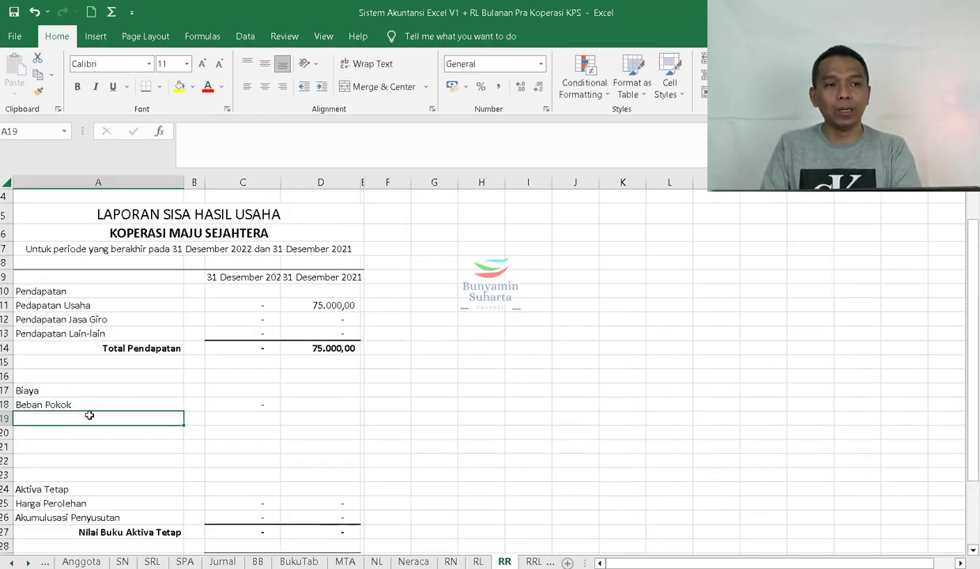
type("Beban G")
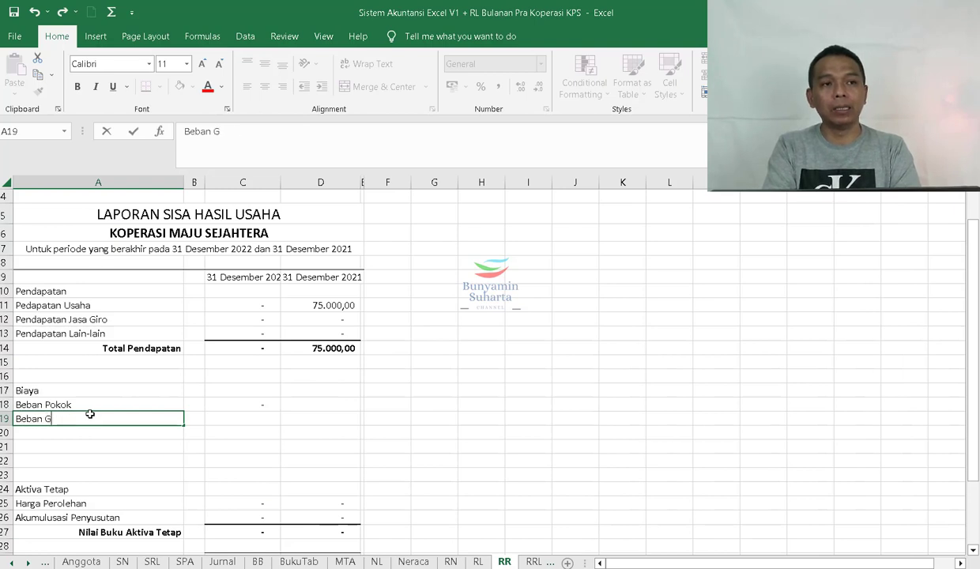
type("aji")
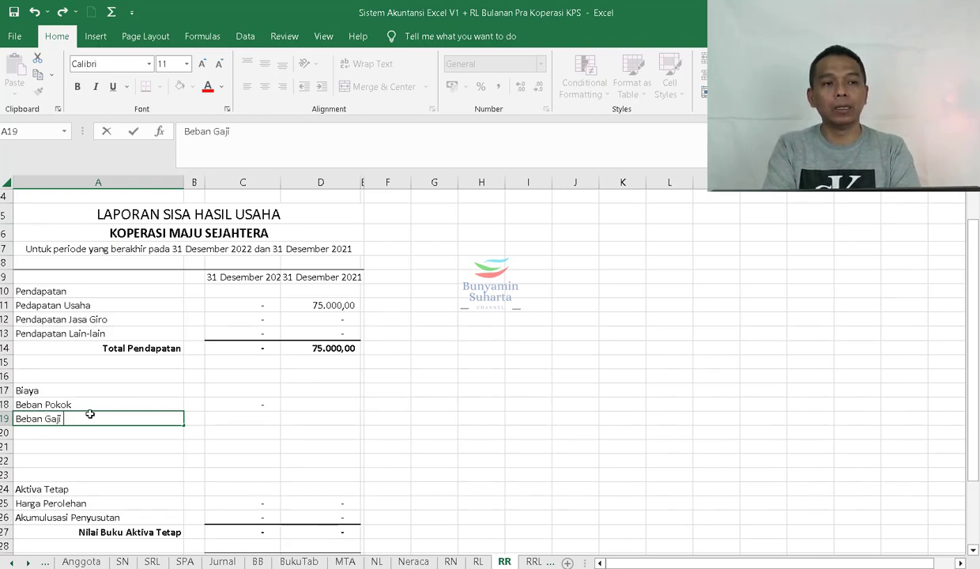
type(" dan Kesej")
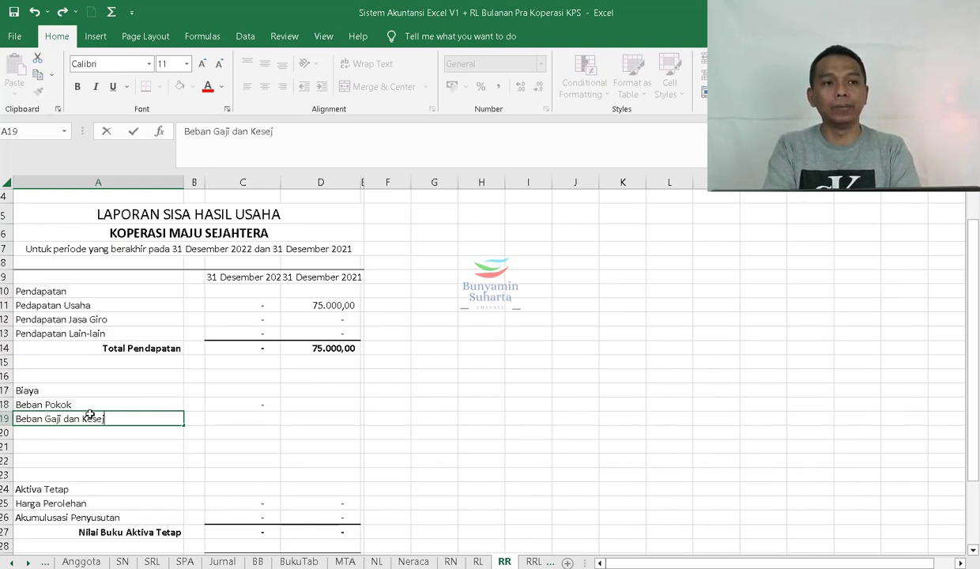
type("ahteraan")
key("Return")
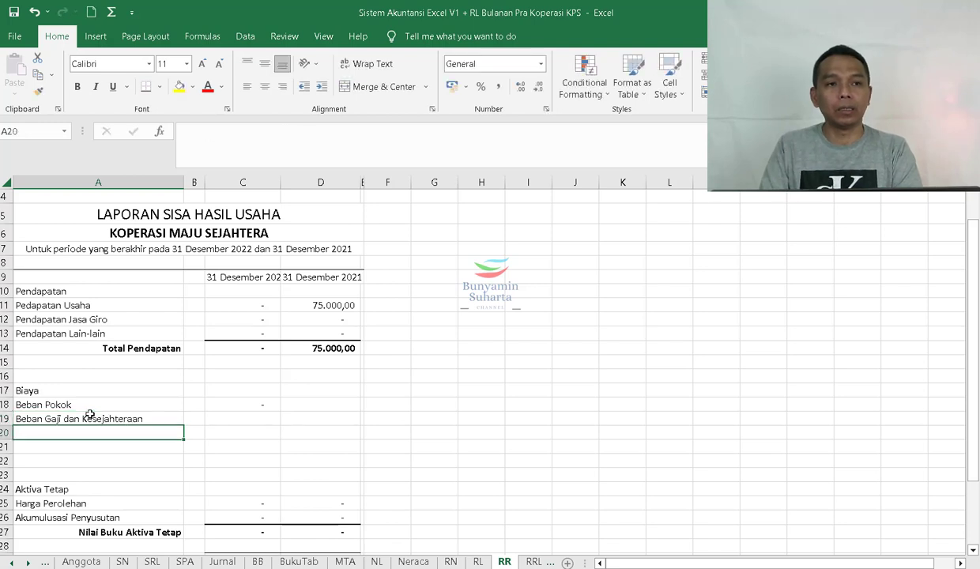
- Enter a formula in C19 summing the salary and welfare expenses in F24:F28 of the RL sheet
left_click(255, 418)
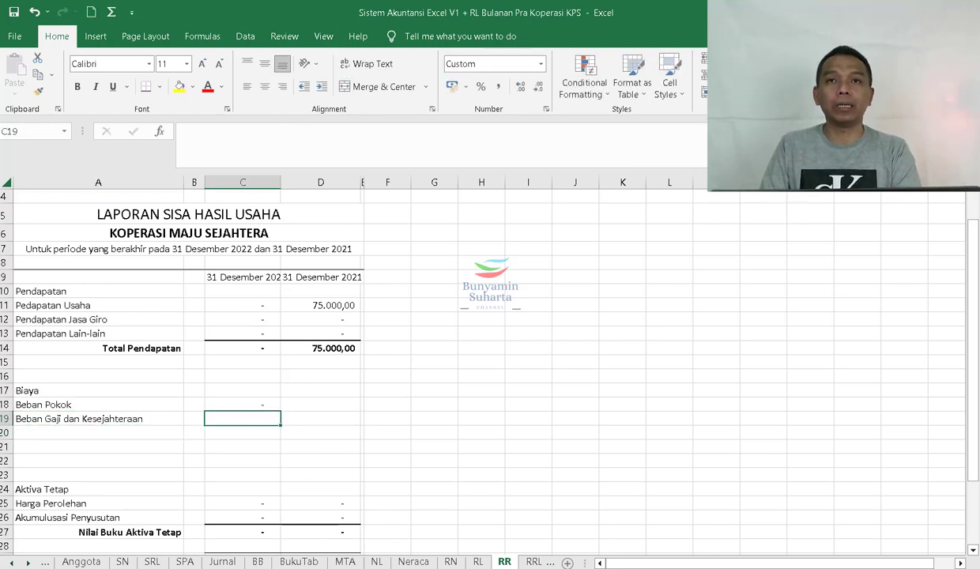
type("=")
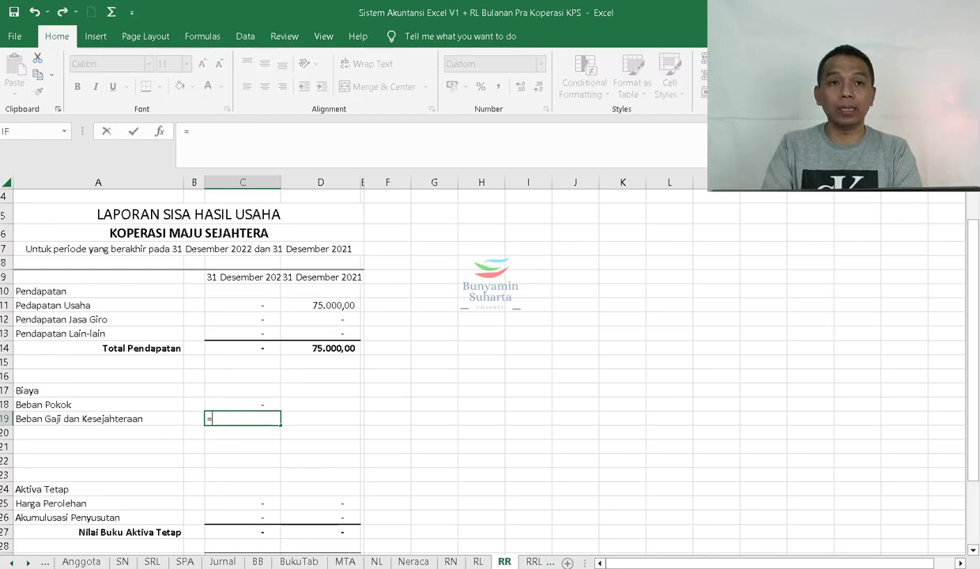
left_click(479, 561)
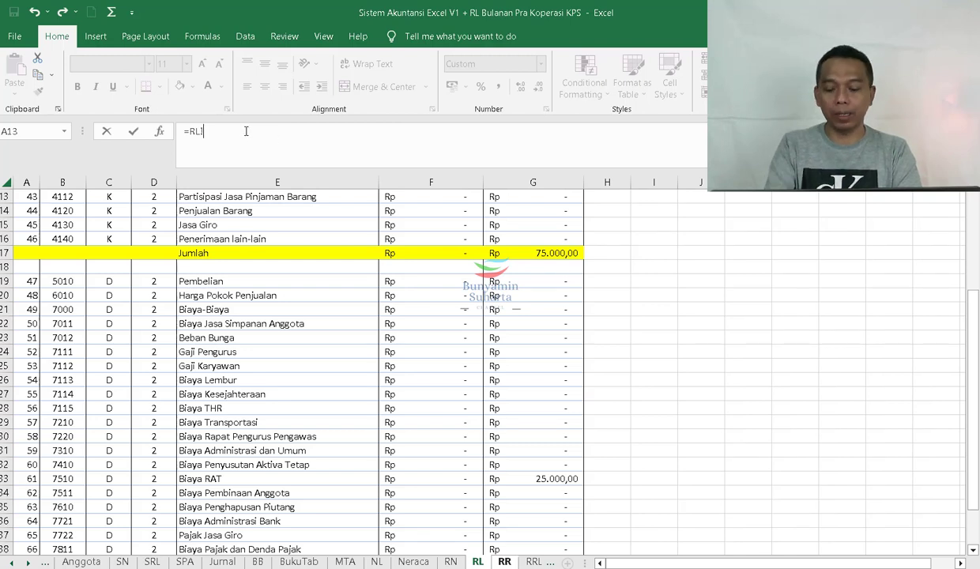
type("sum")
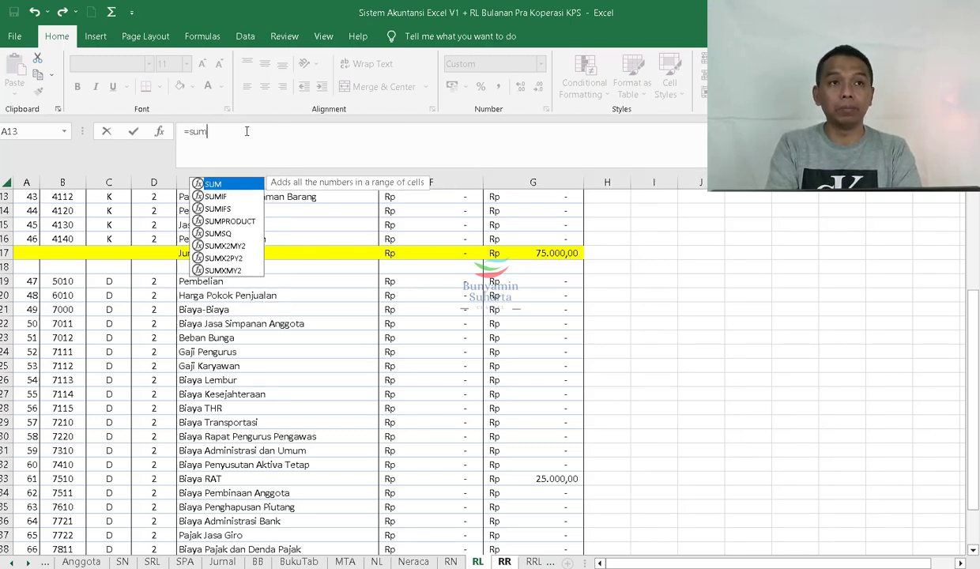
type("(")
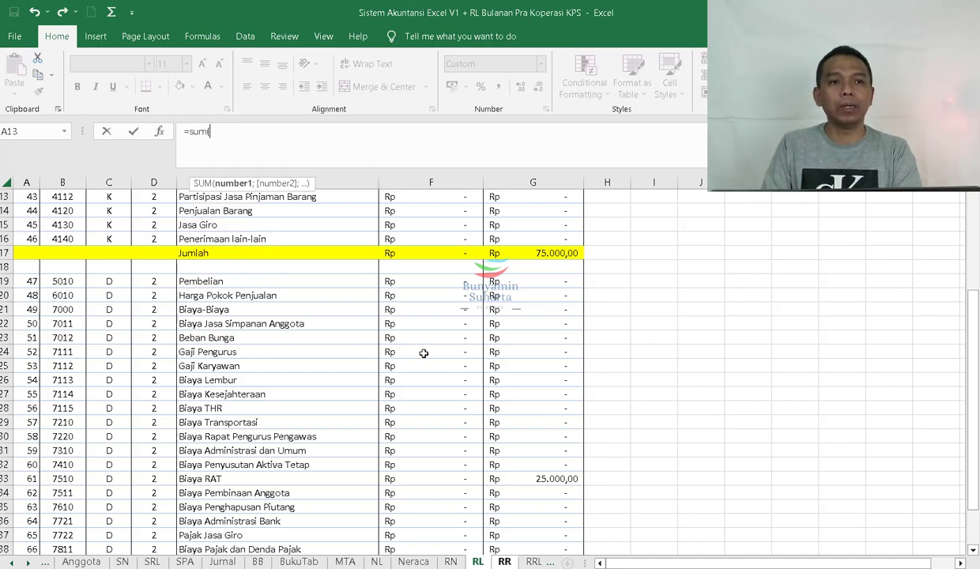
left_click_drag(422, 352, 424, 398)
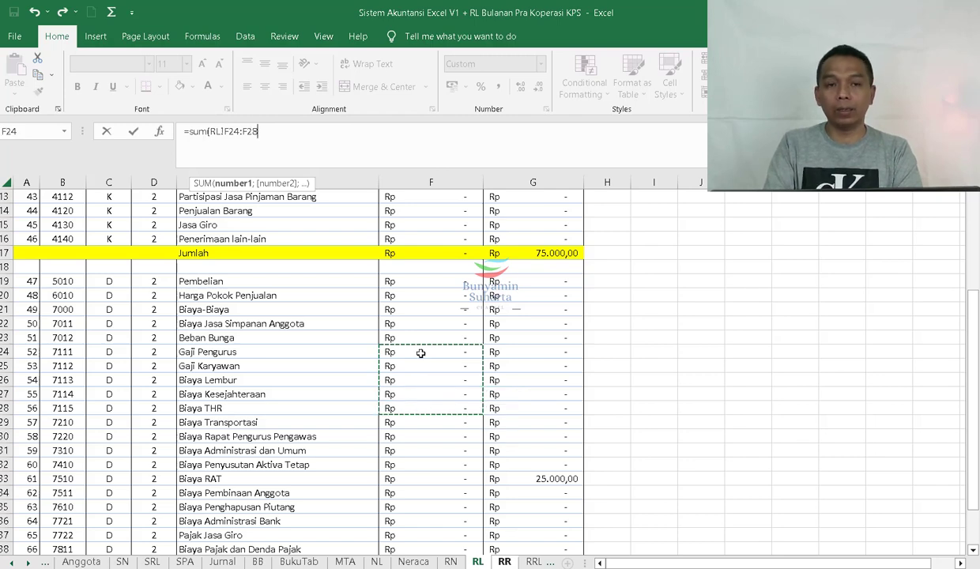
key("Return")
- Enter the label Beban Operasional in A20
left_click(131, 436)
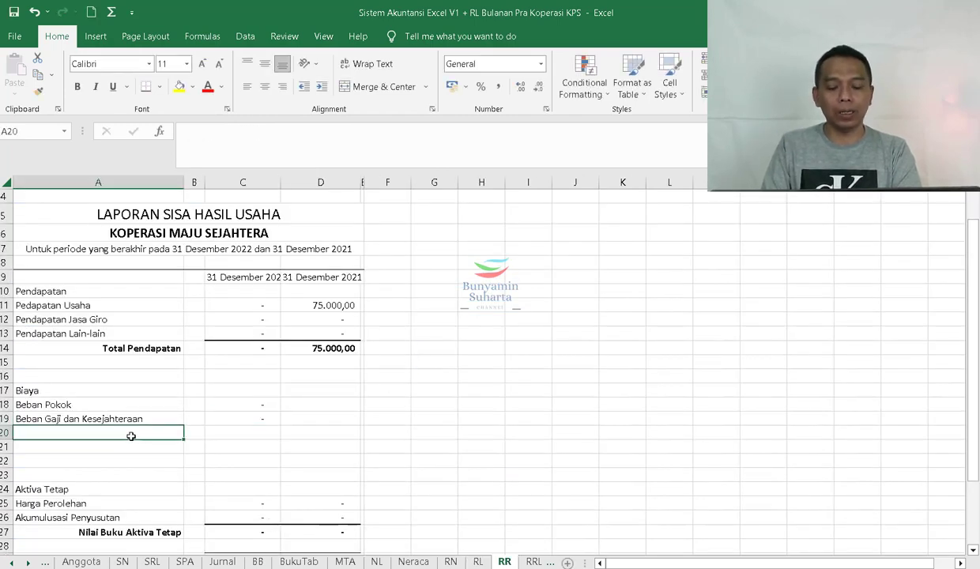
type("Beban o")
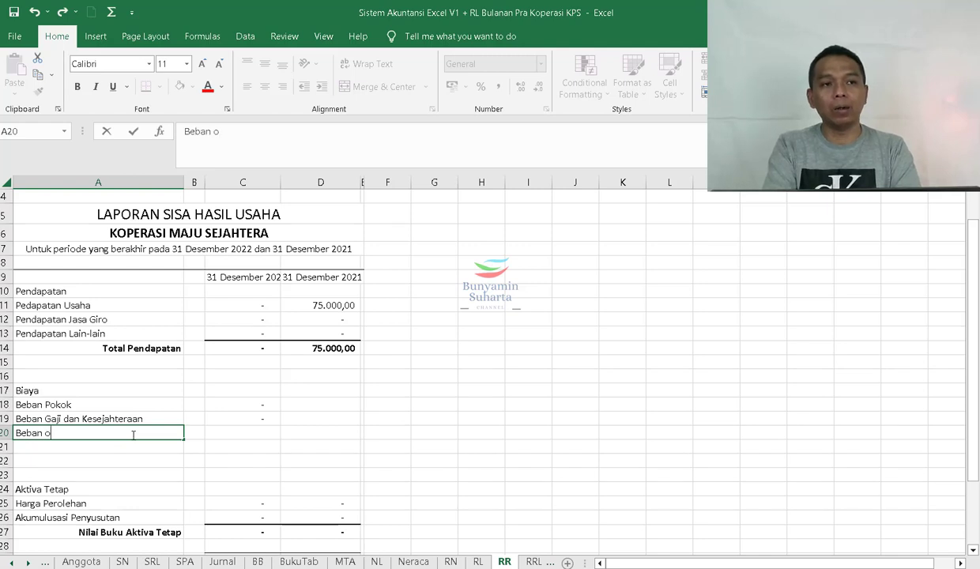
type("pera")
key("BackSpace")
key("BackSpace")
key("BackSpace")
key("BackSpace")
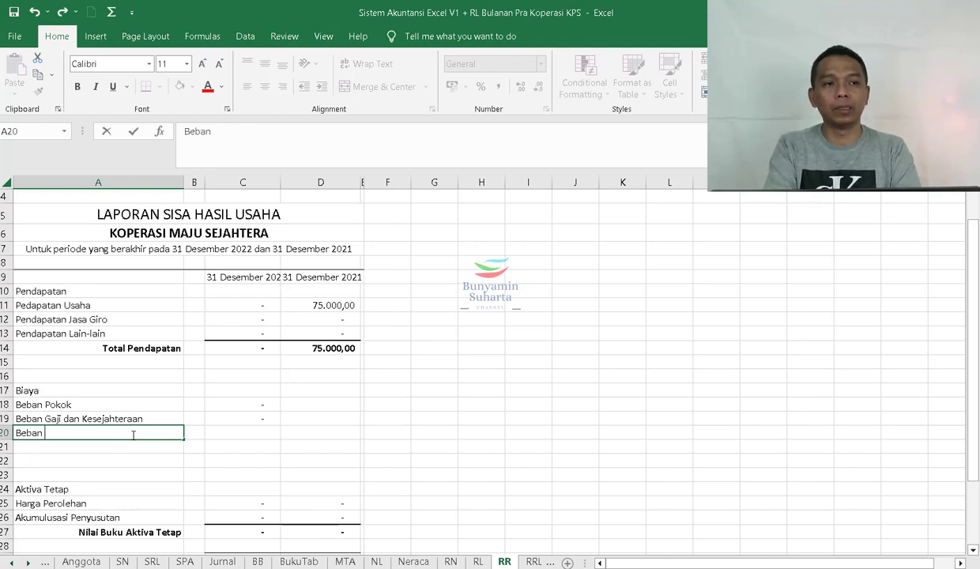
type("Operasional")
key("Return")
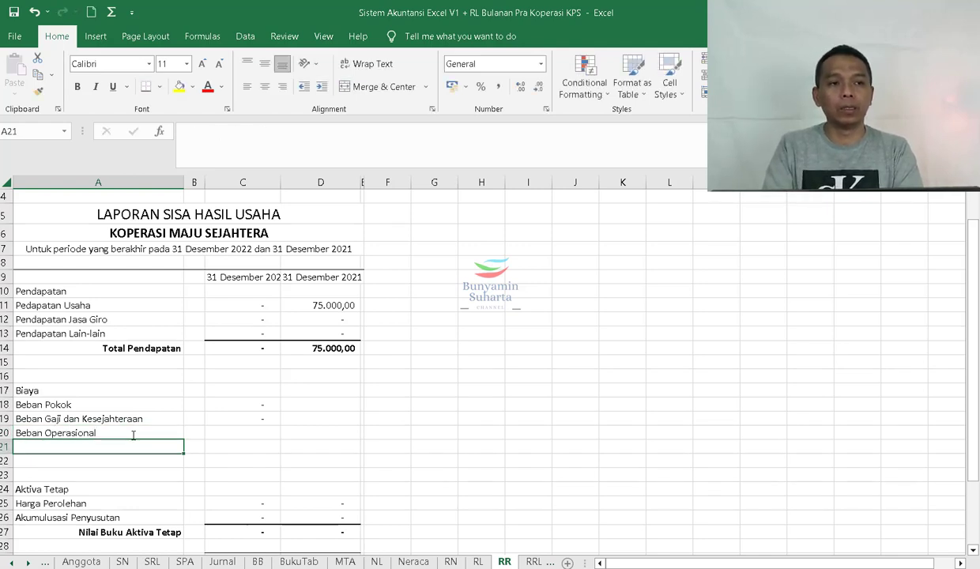
- Start a SUM formula in C20 for Beban Operasional that takes its amounts from the RL sheet
left_click(267, 431)
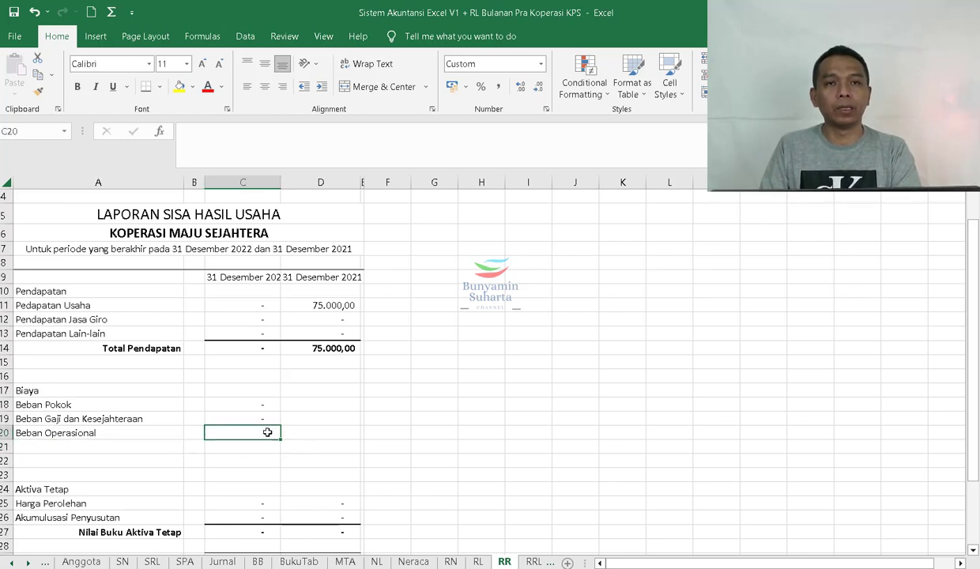
left_click(703, 120)
key("Escape")
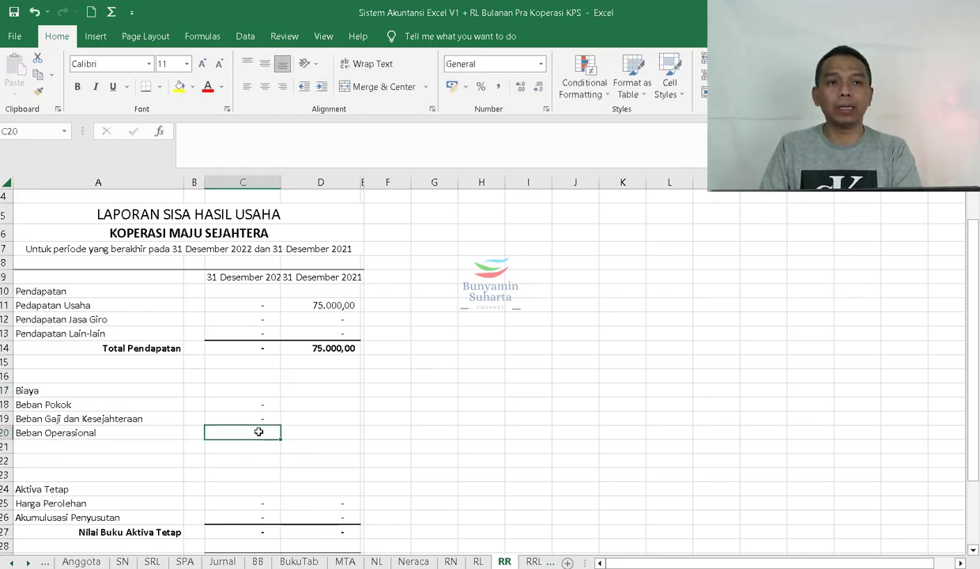
key("alt+equal")
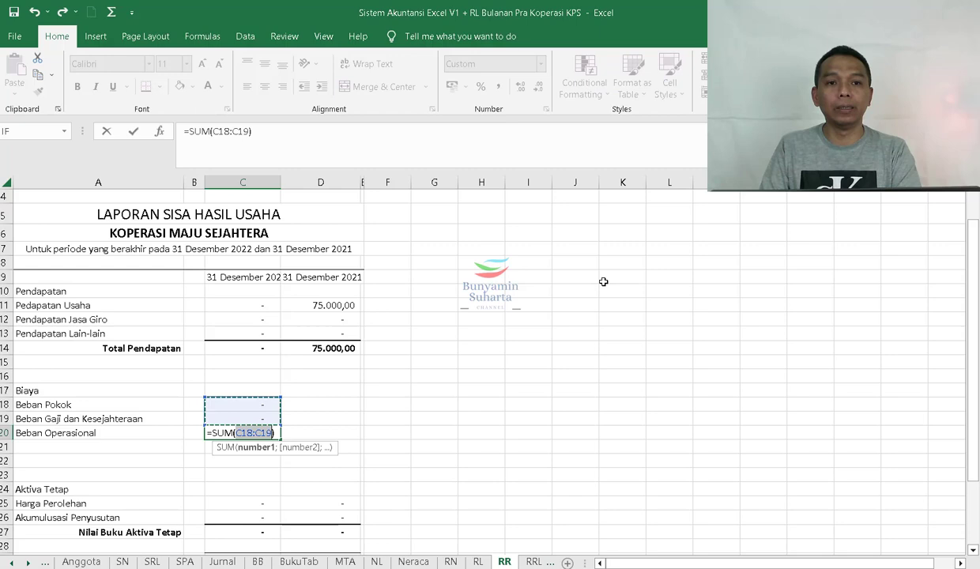
left_click(478, 561)
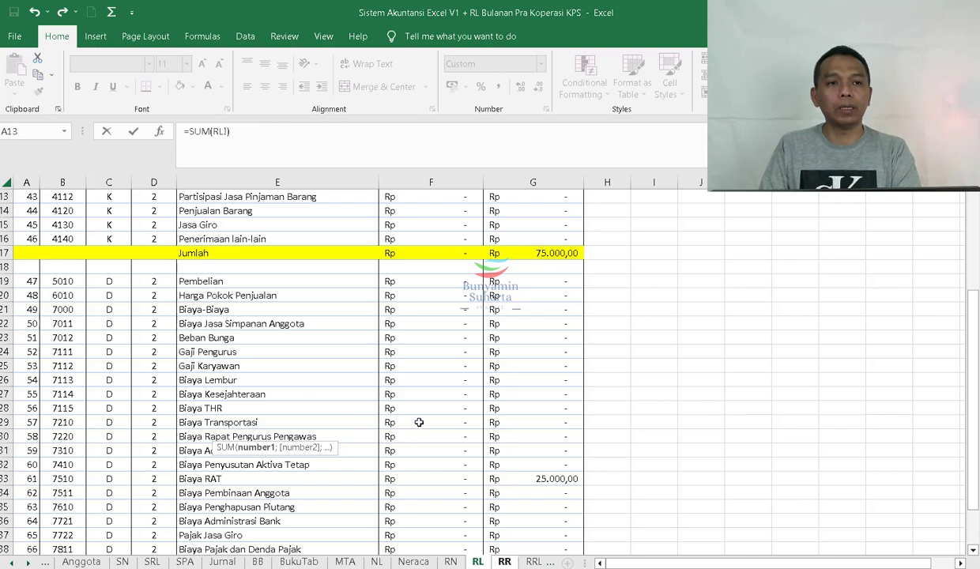
left_click_drag(407, 422, 448, 425)
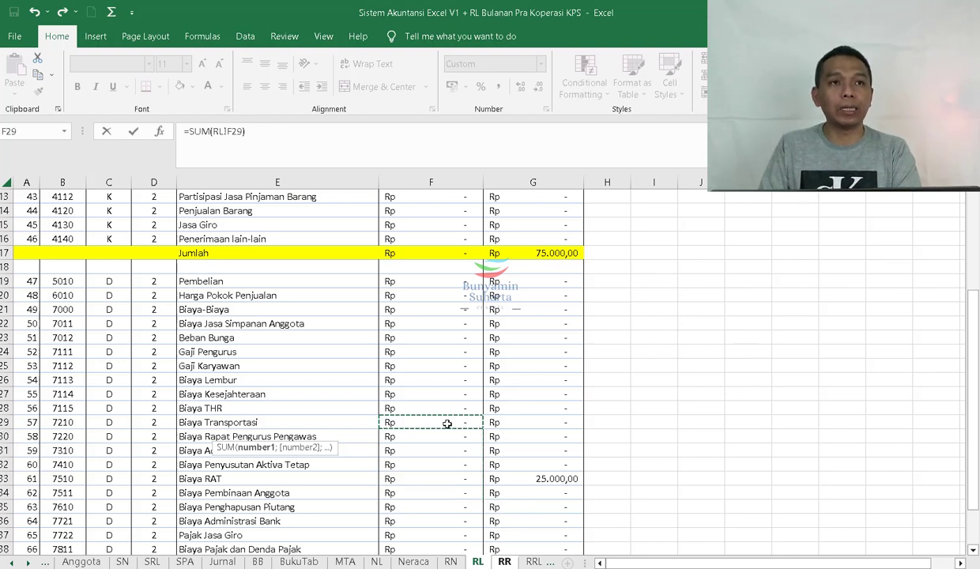
left_click(257, 128)
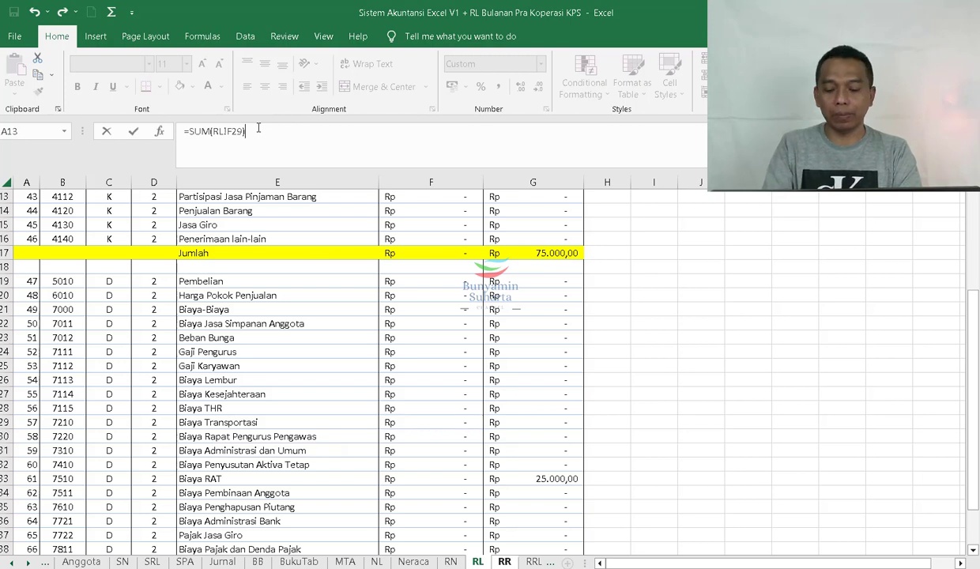
key("BackSpace")
key("BackSpace")
key("BackSpace")
key("BackSpace")
key("BackSpace")
key("BackSpace")
key("BackSpace")
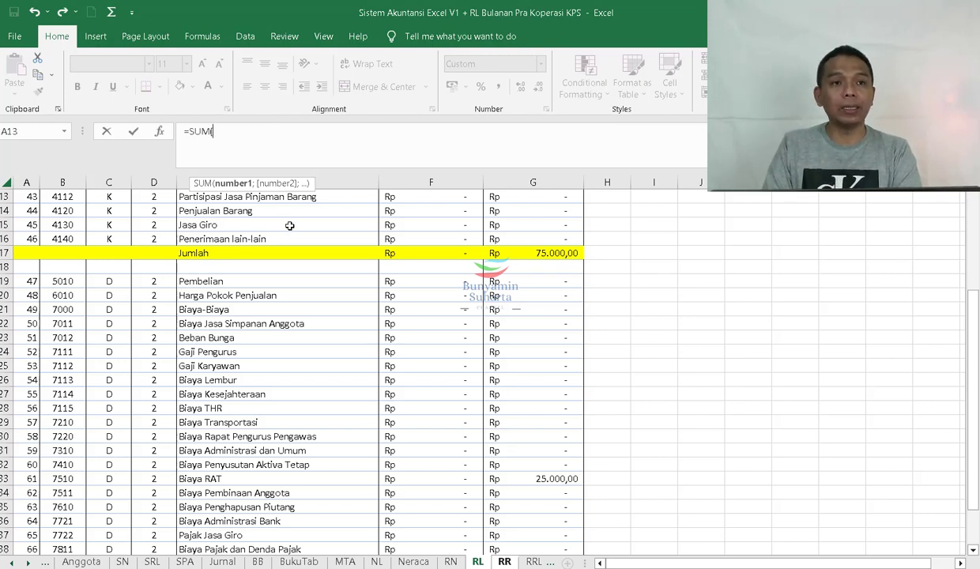
- Complete the SUM formula in C20 by adding RL sheet cells F29, F30, F31, F33 and F34
left_click(443, 423)
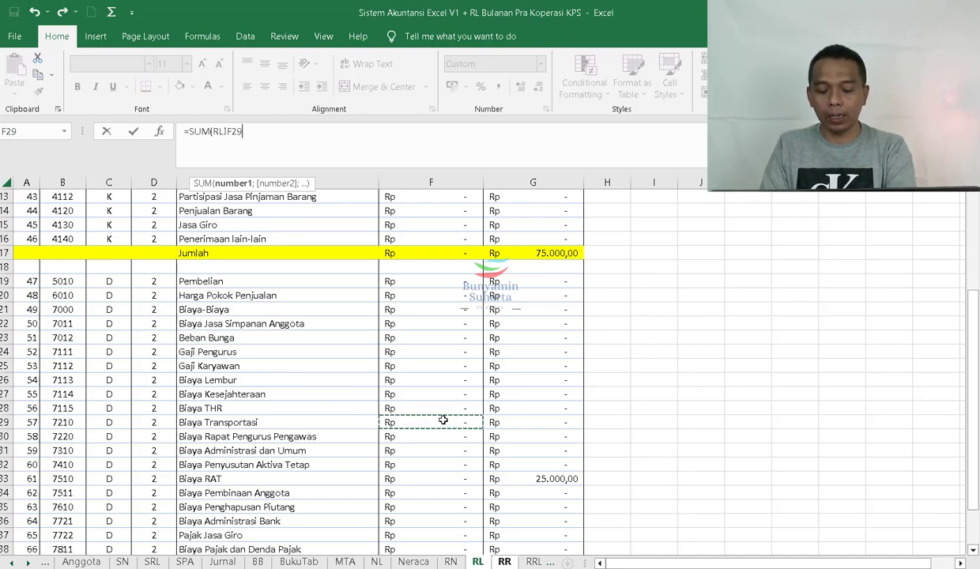
type("+")
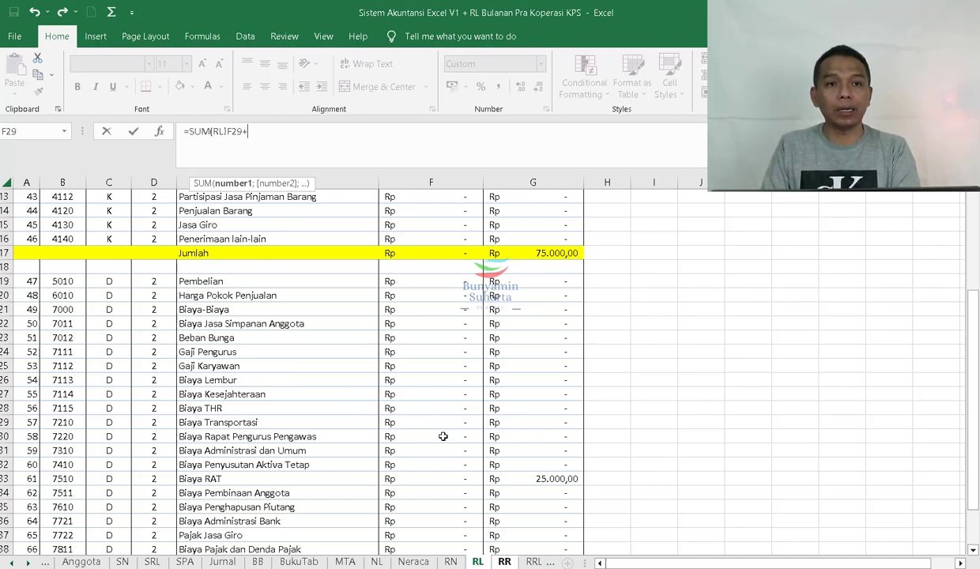
left_click(443, 436)
type("+")
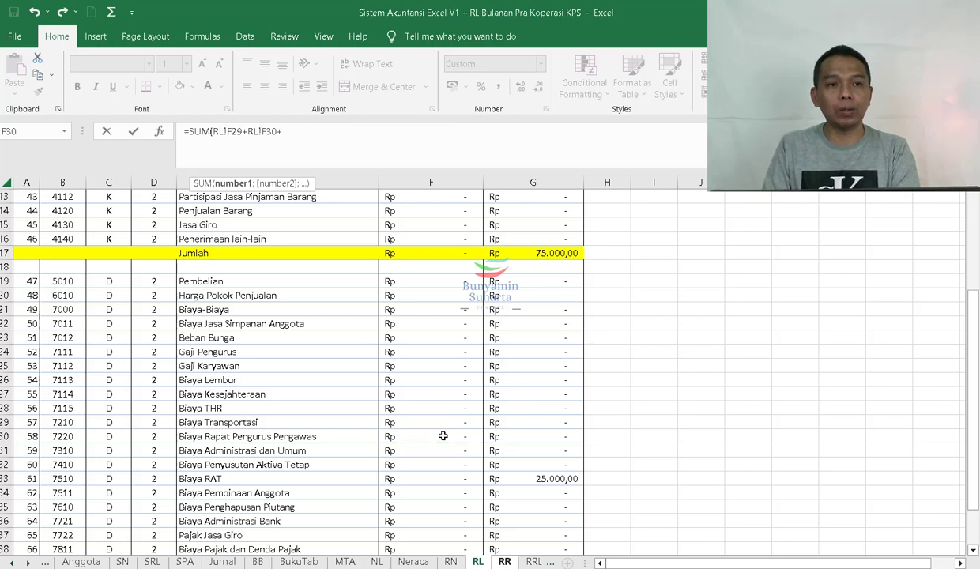
left_click(442, 447)
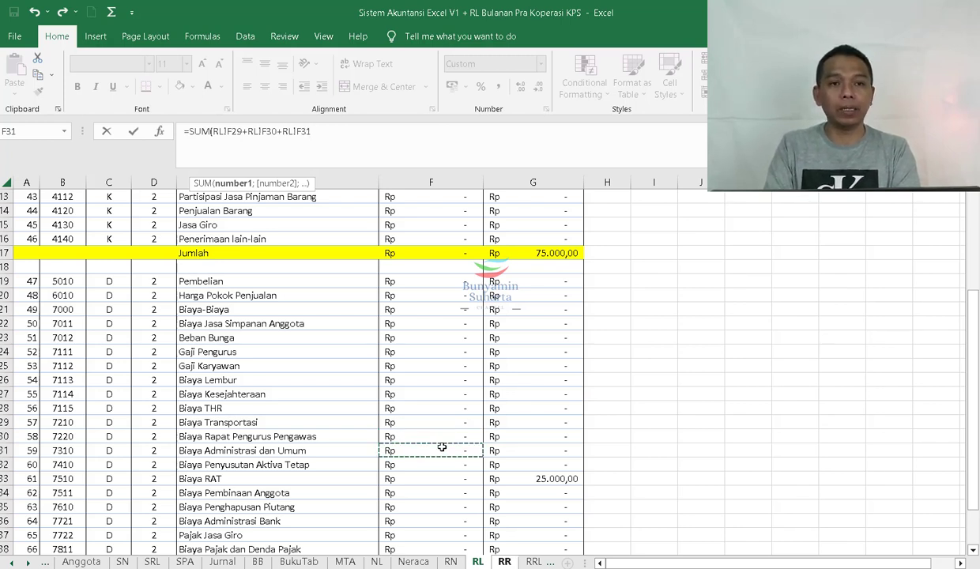
type("+")
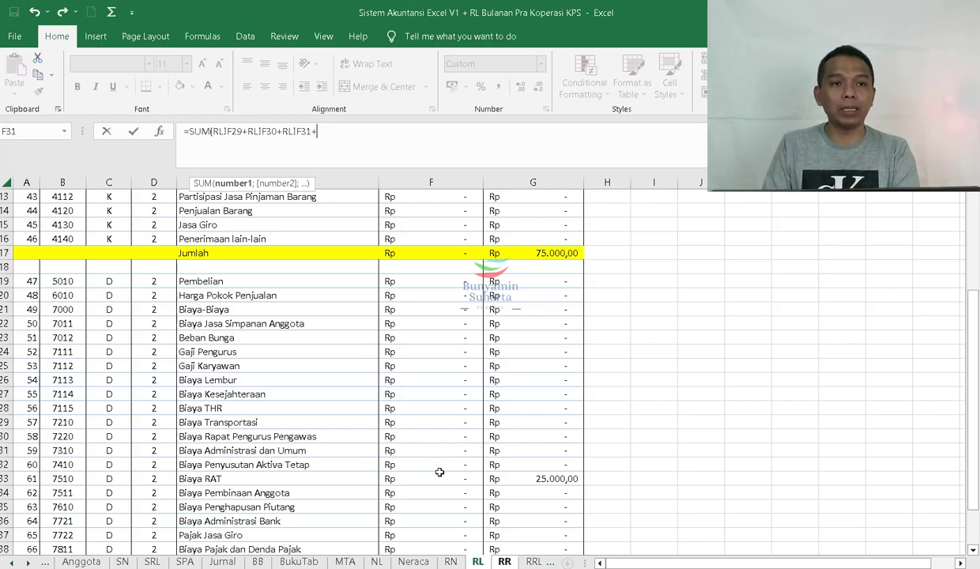
left_click(438, 479)
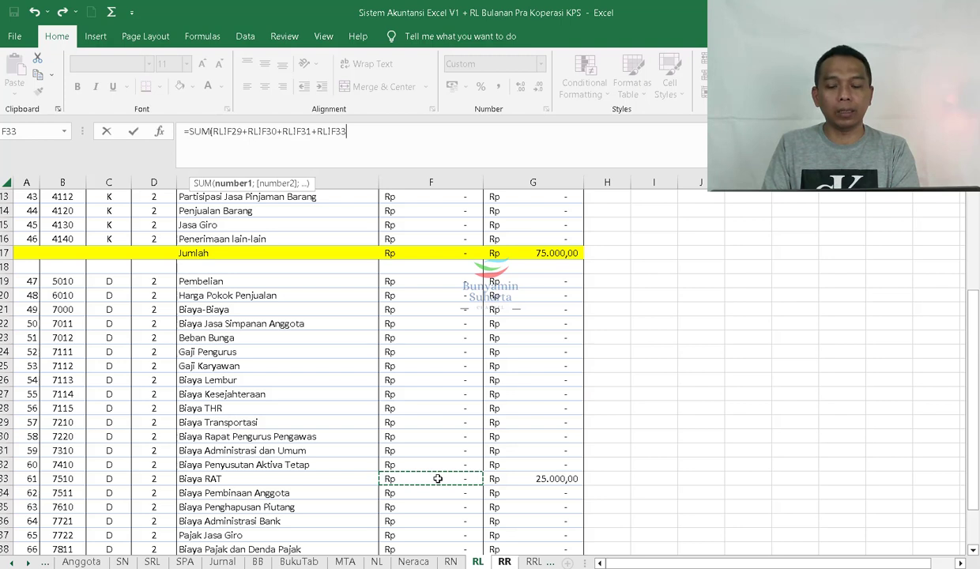
type("+")
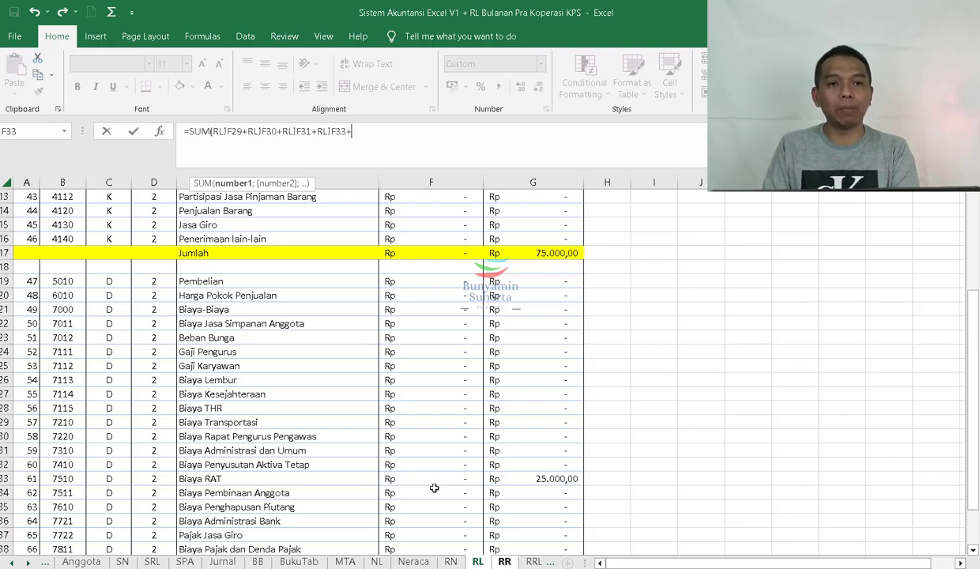
left_click(434, 487)
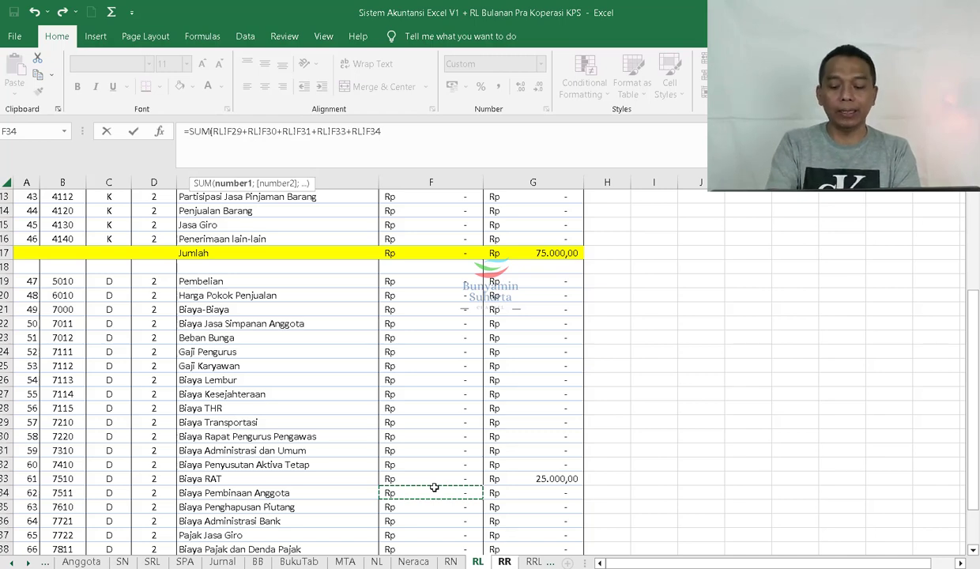
scroll(447, 492, "down", 2)
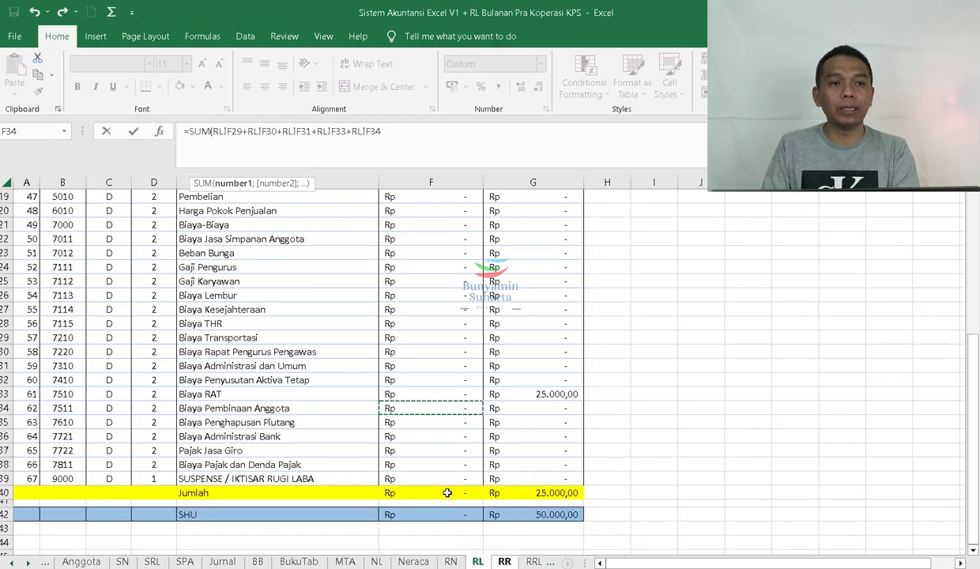
key("Return")
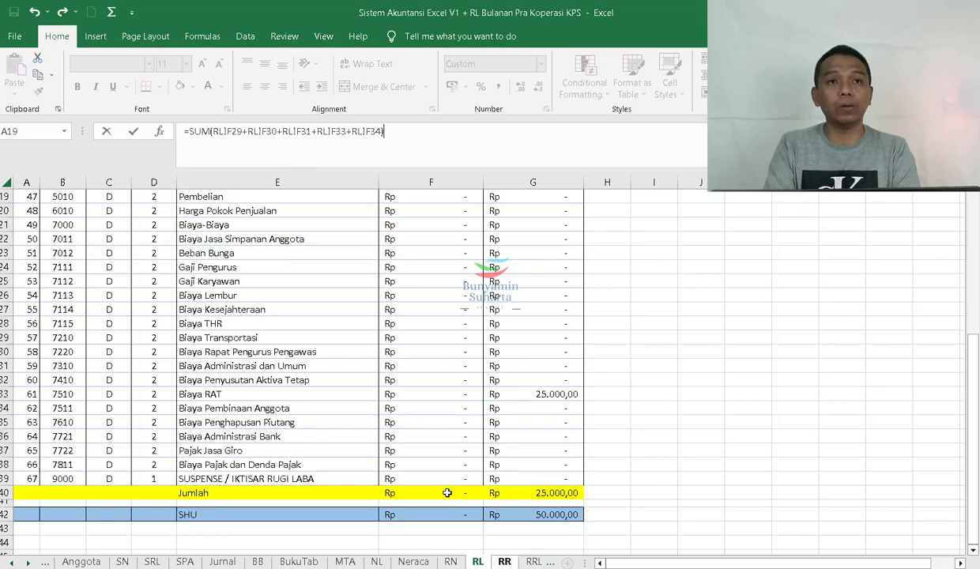
key("ctrl+Page_Down")
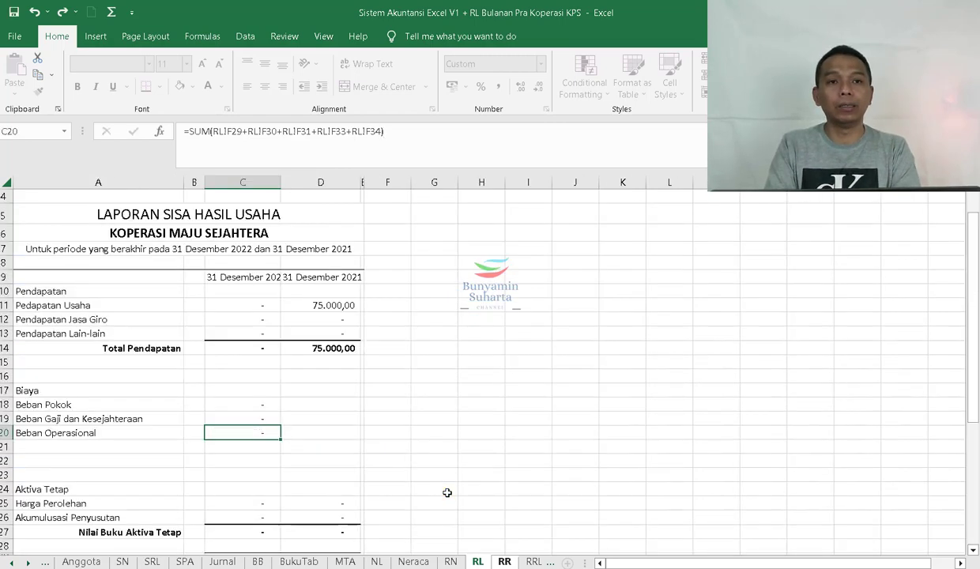
- Enter the expense label Biaya Penyusutan in A21 of the RR sheet, checking the expense names on the RL sheet
left_click(85, 446)
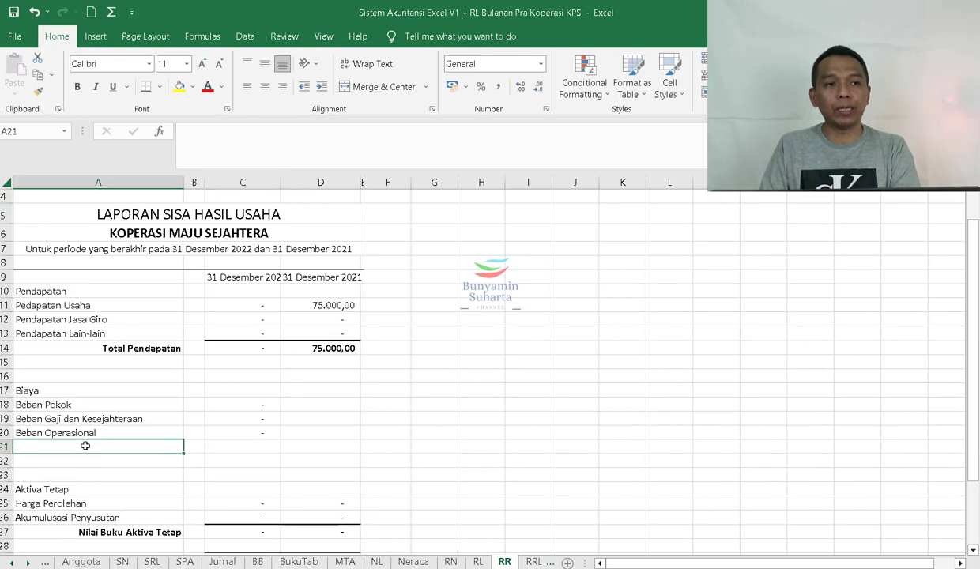
type("B")
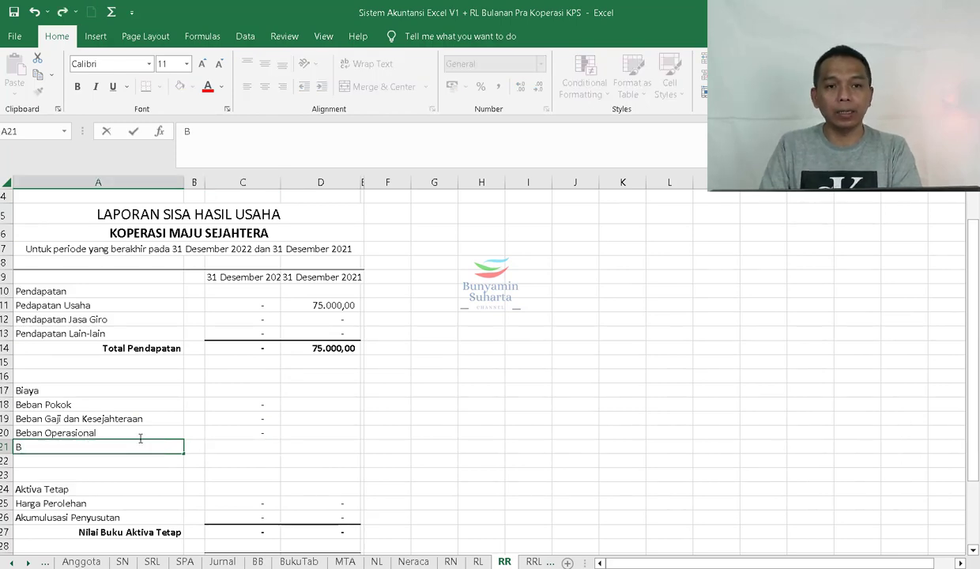
left_click(478, 561)
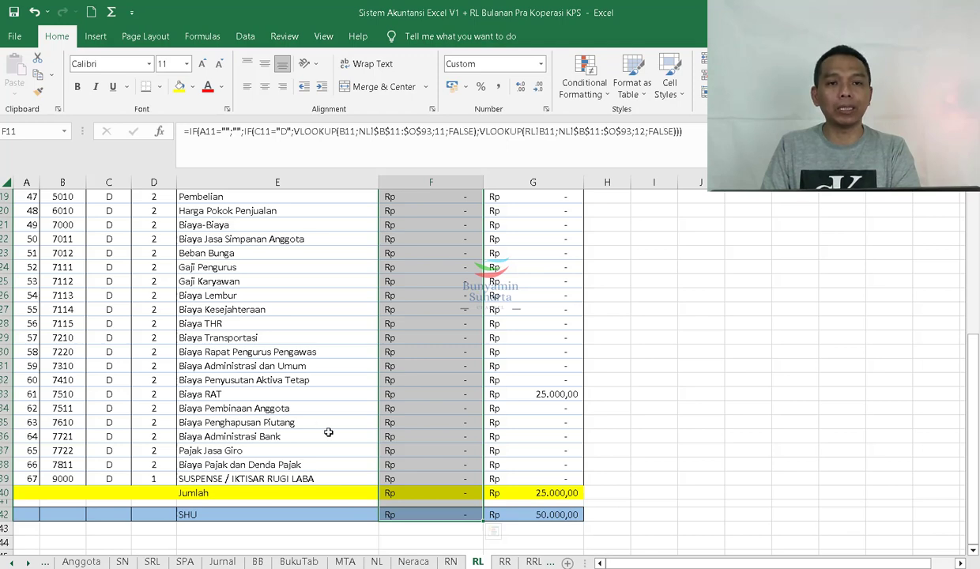
left_click(504, 561)
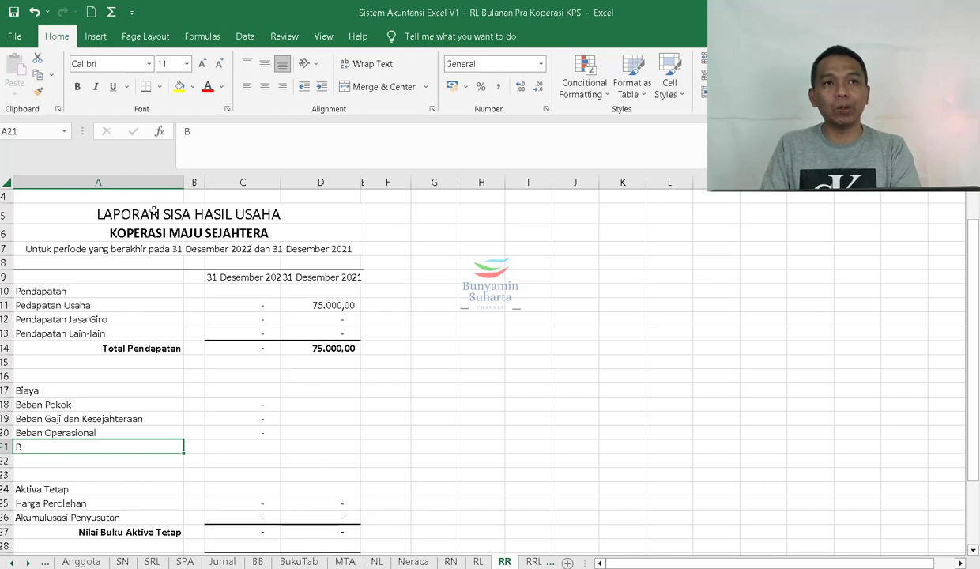
type("Biaya ")
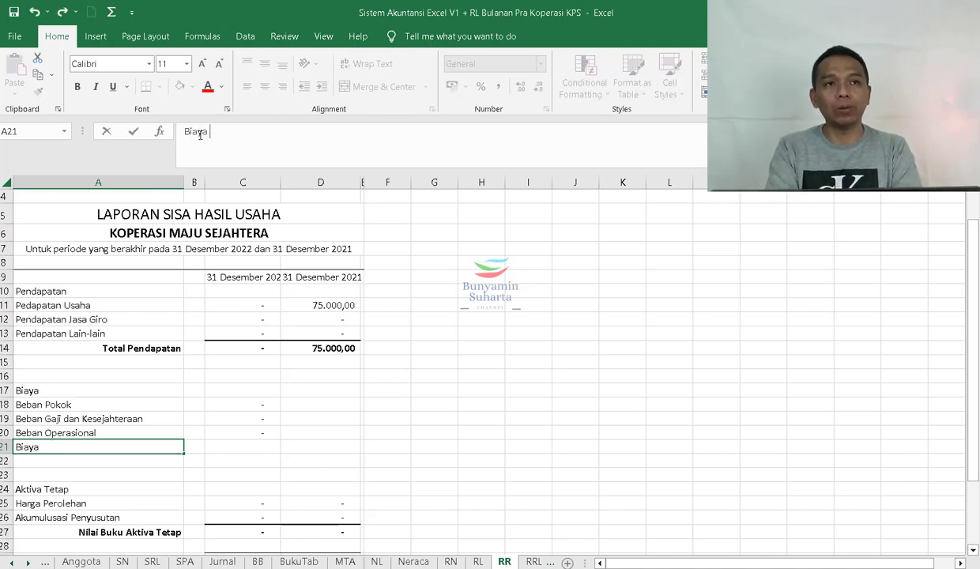
type("Peng")
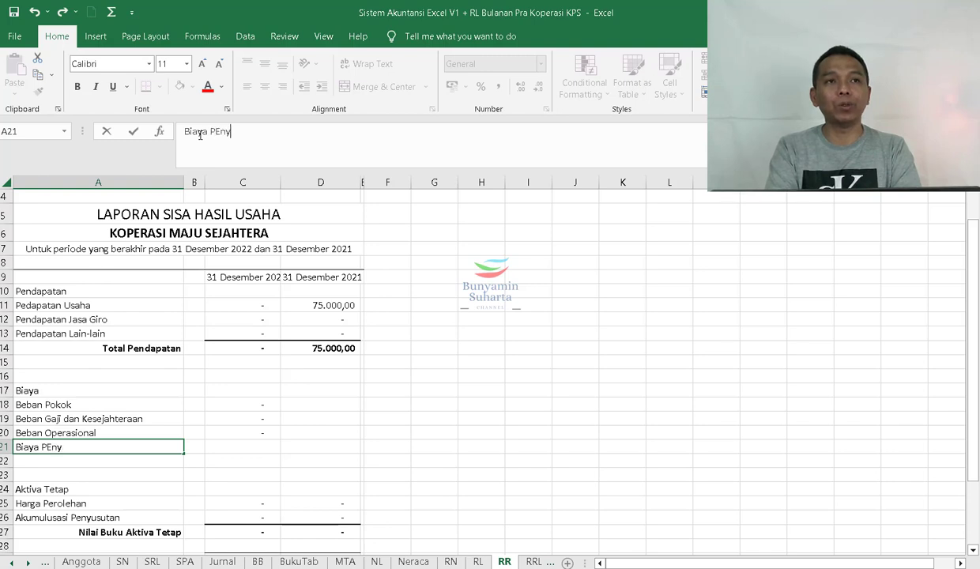
key("BackSpace")
key("BackSpace")
key("BackSpace")
type("enyusutan")
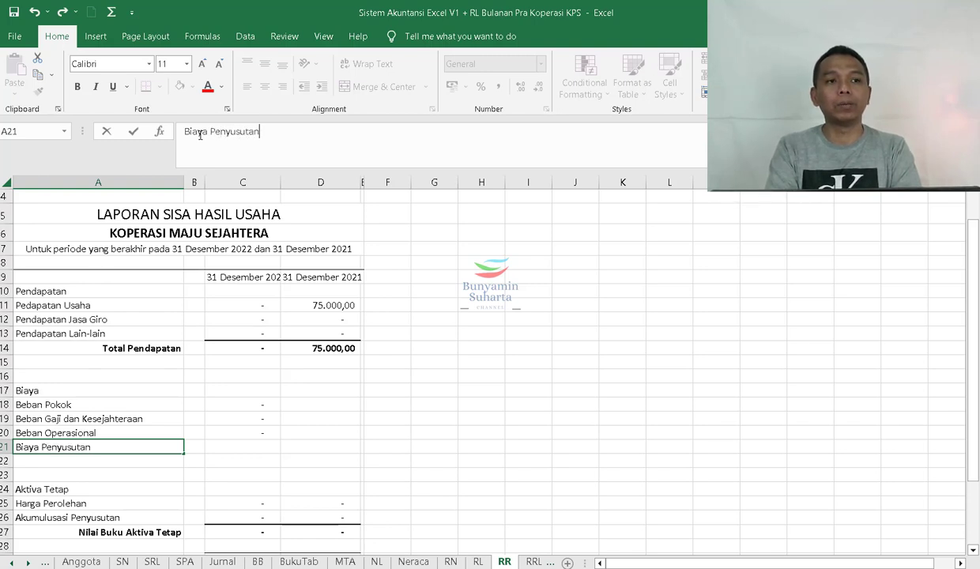
key("Return")
- Enter the expense label Biaya Penghapusan Piutang in A22
type("Biaya ")
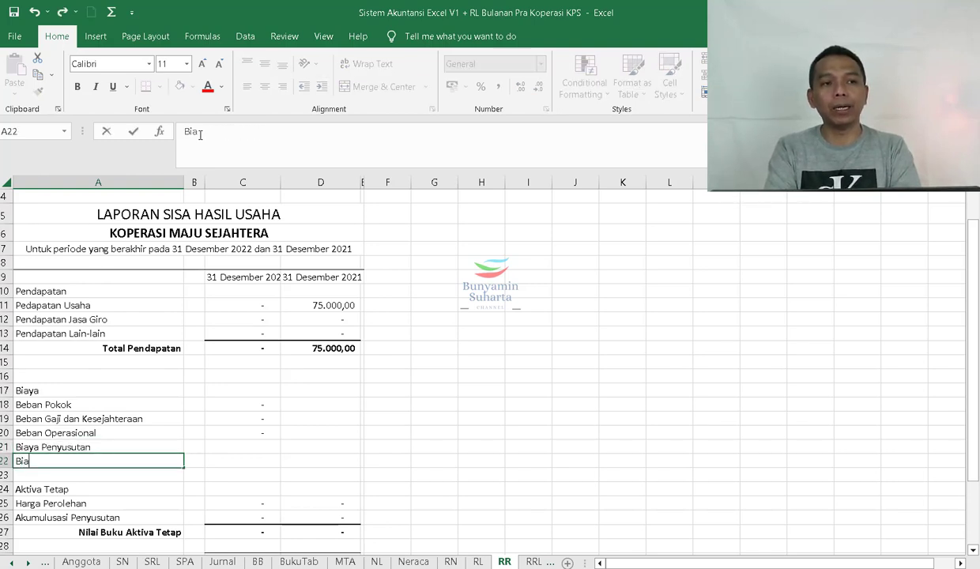
type("PEngah")
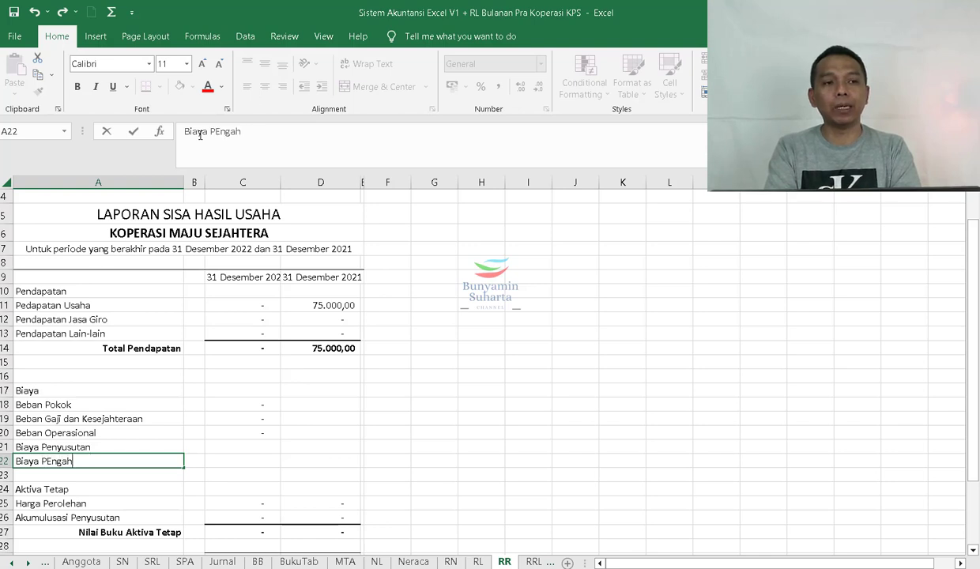
key("BackSpace")
key("BackSpace")
key("BackSpace")
key("BackSpace")
type("eng")
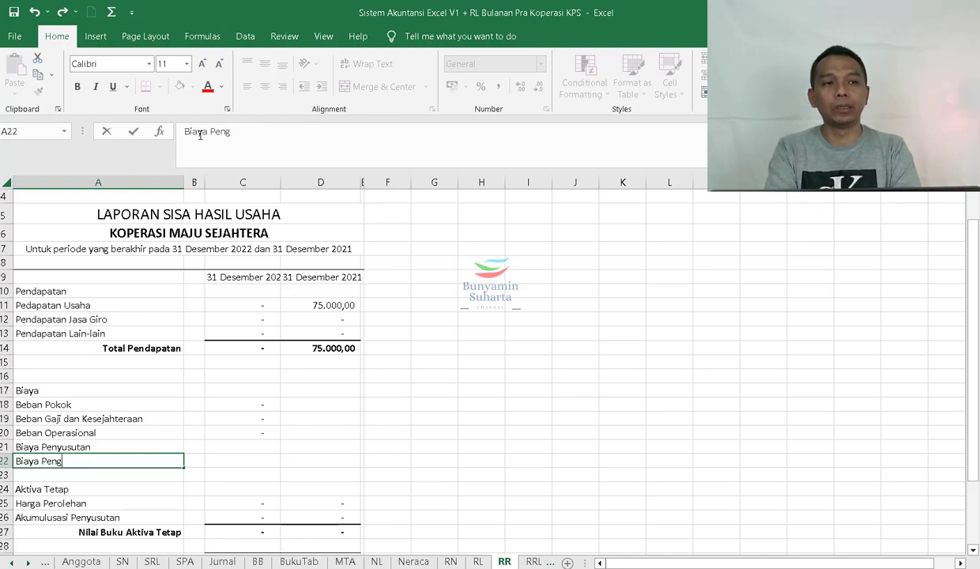
type("hapusan Pi")
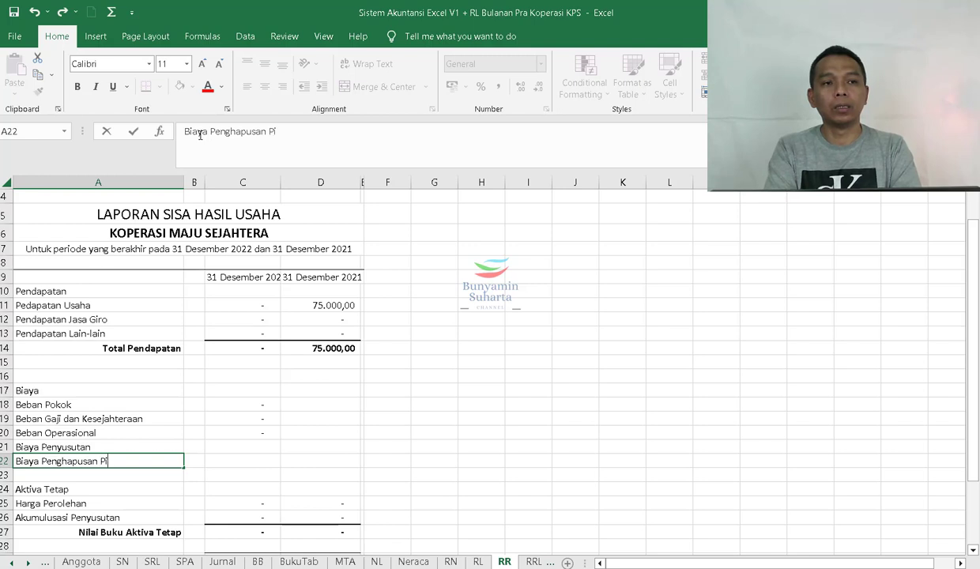
type("utang")
key("Return")
- Enter the expense label Biaya Lain-Lain in A23
type("Bia")
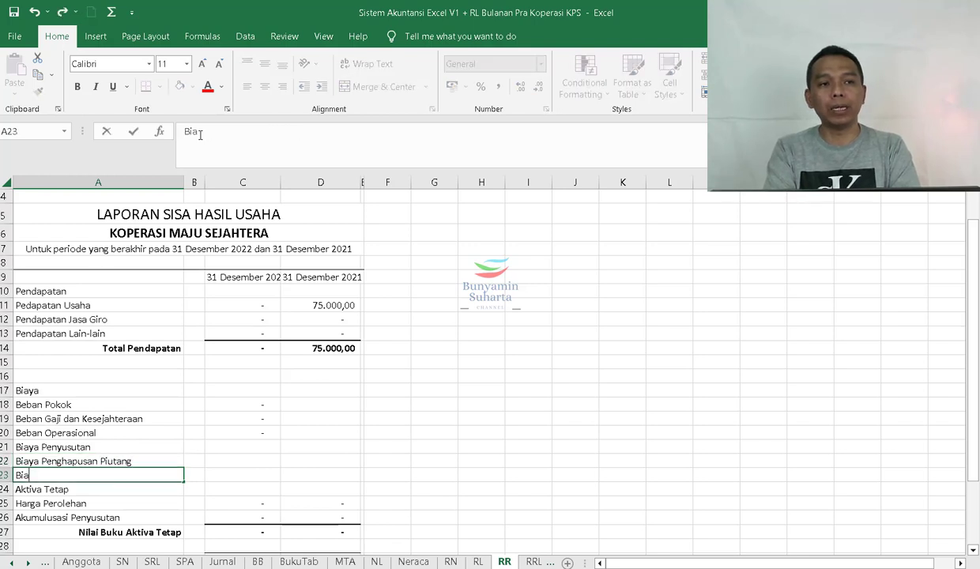
type("ya Lain")
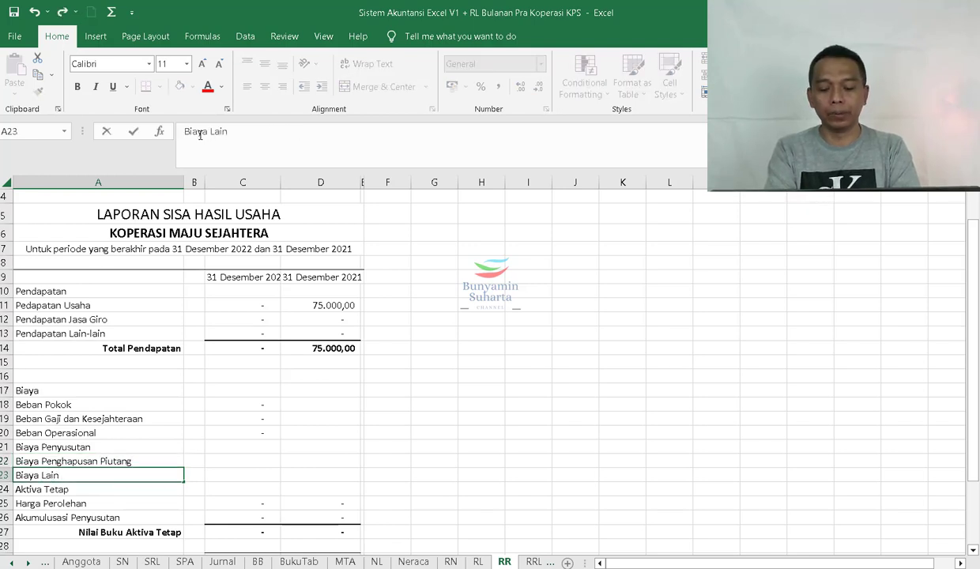
type("-Lain")
key("Return")
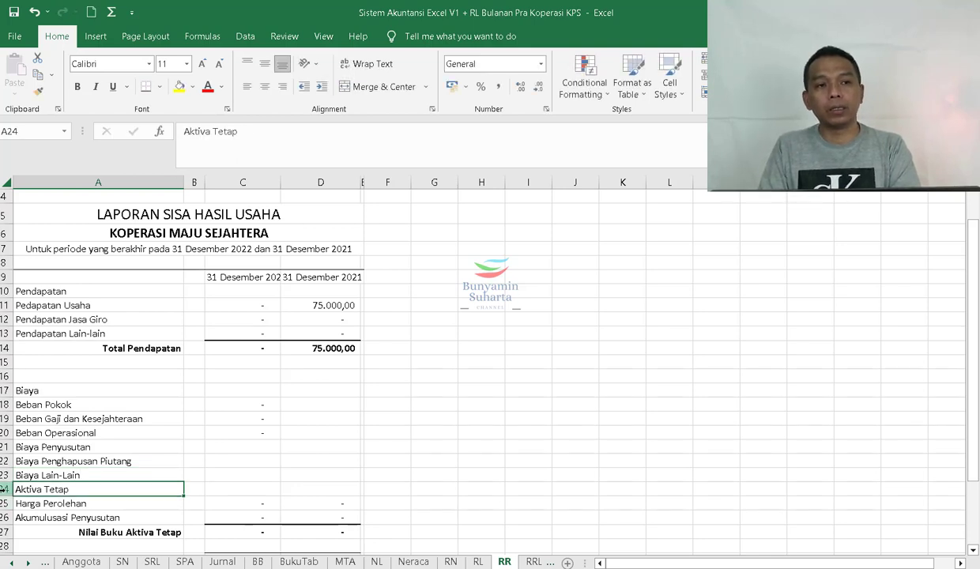
- Delete rows 24 to 26, holding the leftover Aktiva Tetap heading and its two detail lines
left_click_drag(4, 489, 4, 518)
right_click(4, 518)
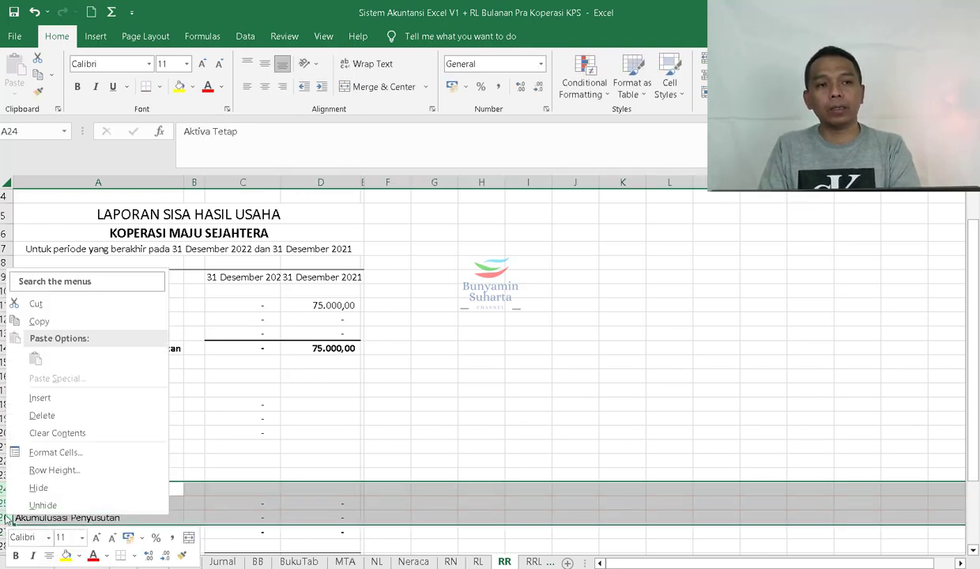
left_click(42, 415)
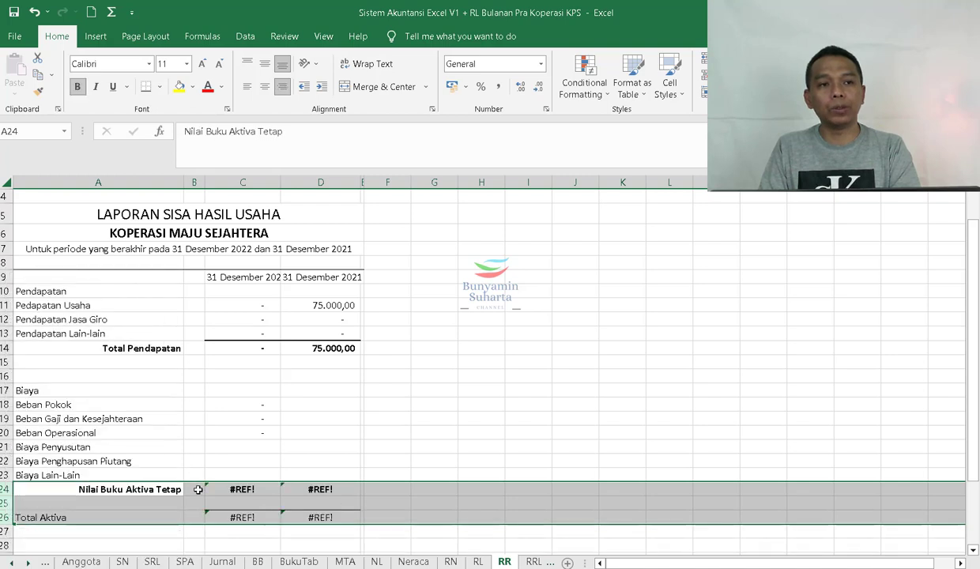
- Add a border line beneath C23 and replace the broken formula in C24 with a SUM of C18:C23
left_click(194, 489)
left_click(243, 480)
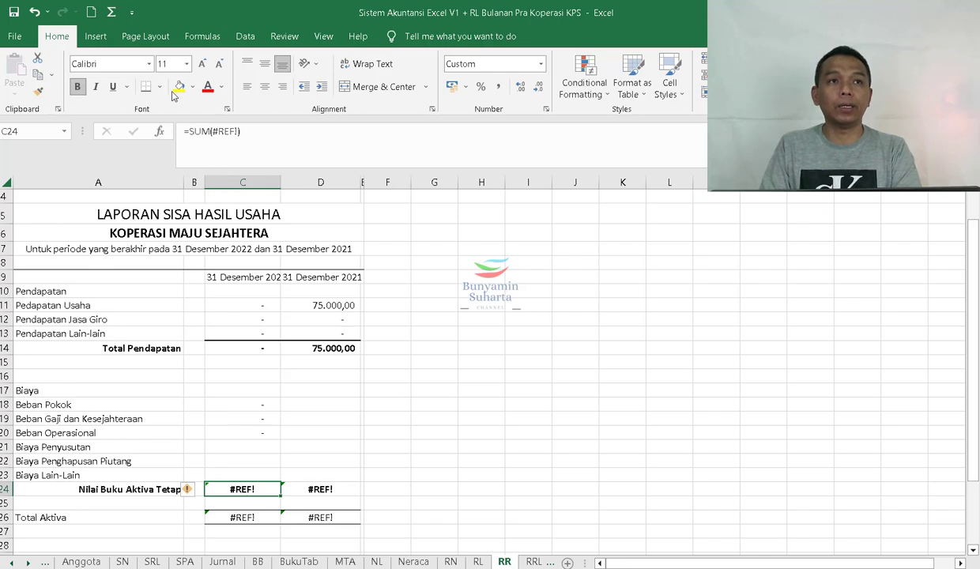
left_click(253, 475)
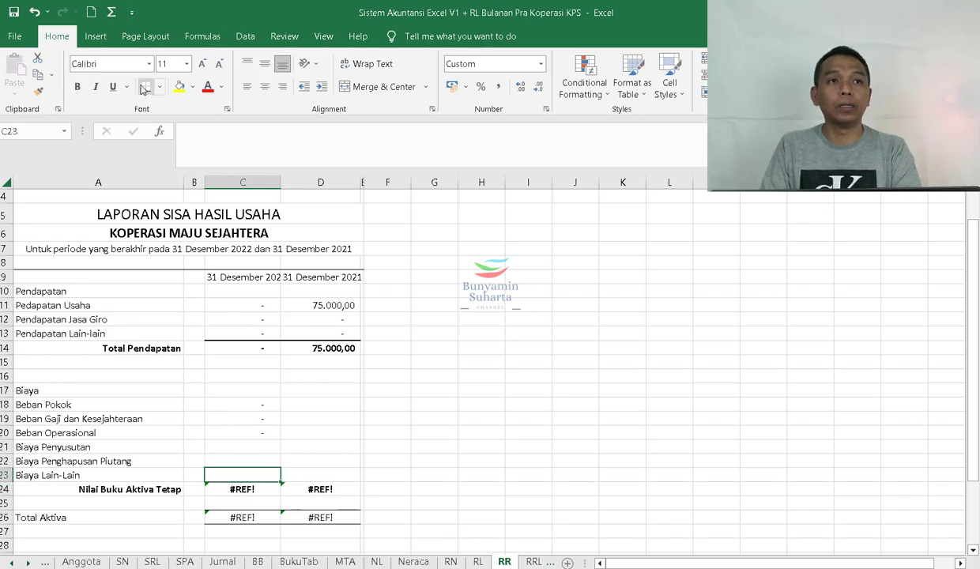
key("Down")
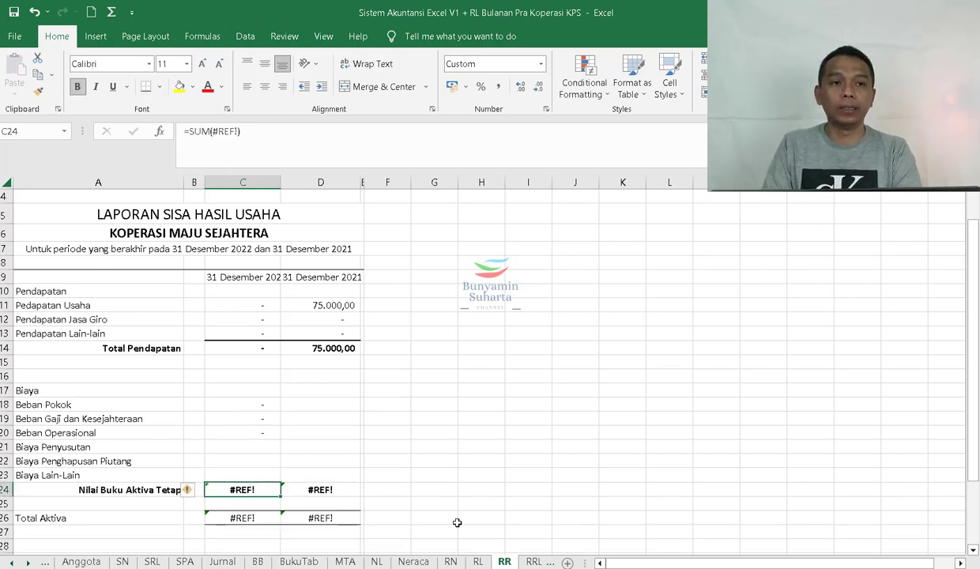
key("alt+equal")
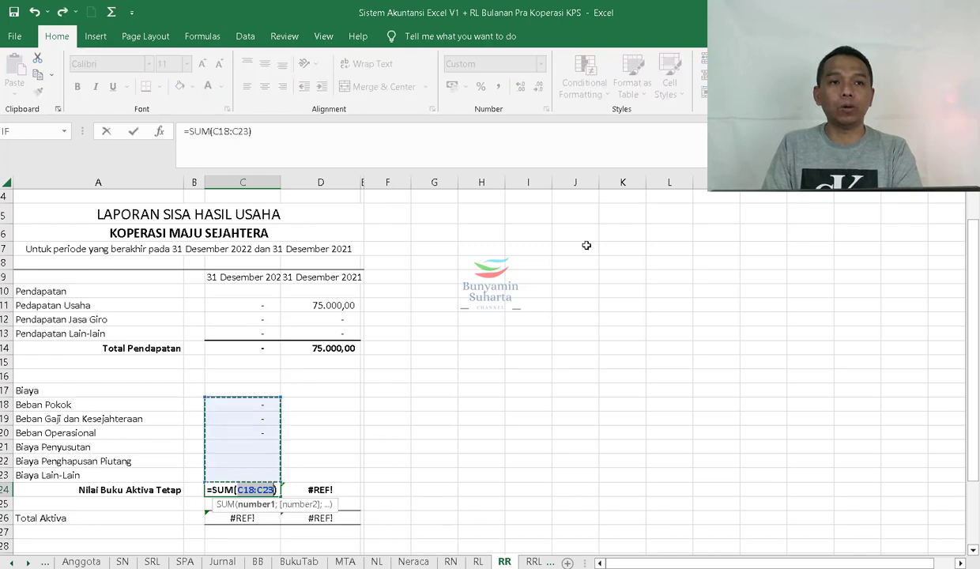
key("Return")
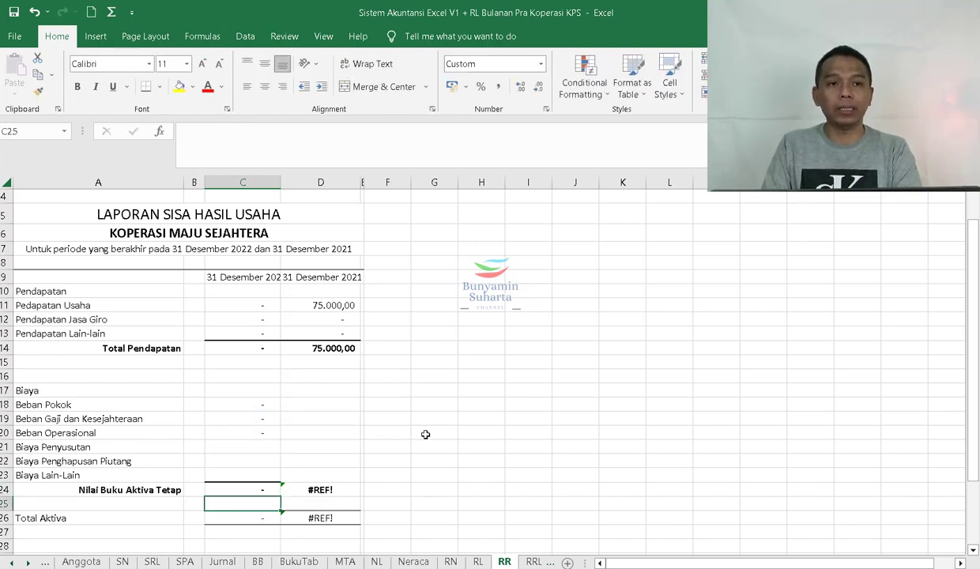
- Link the Biaya Penyusutan amount in C21 to the depreciation expense in RL cell F32
left_click(246, 487)
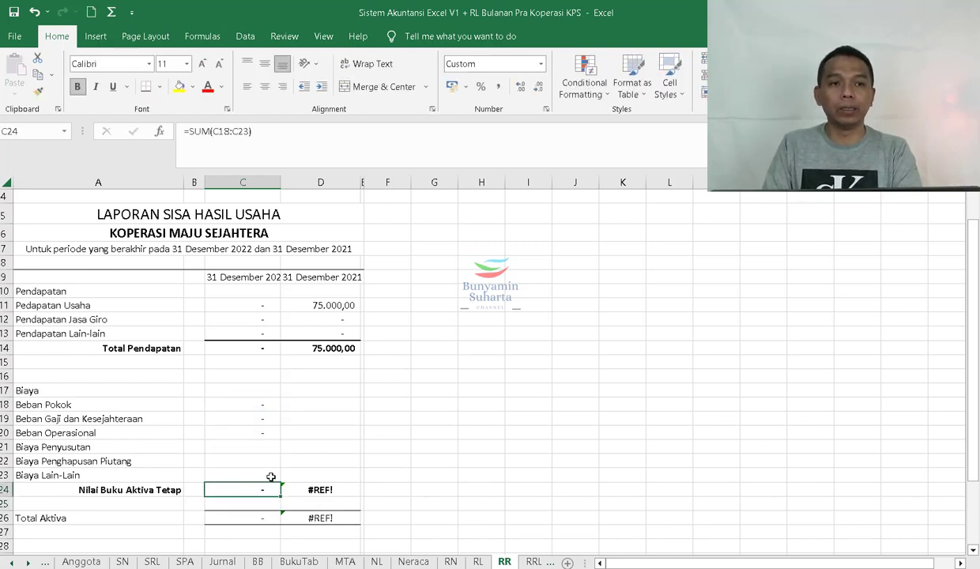
left_click(269, 447)
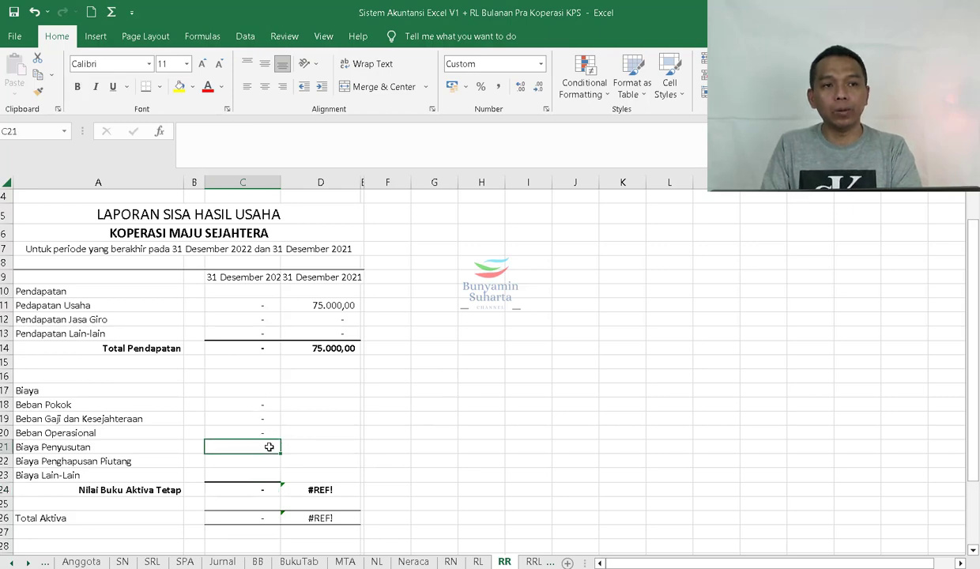
type("=")
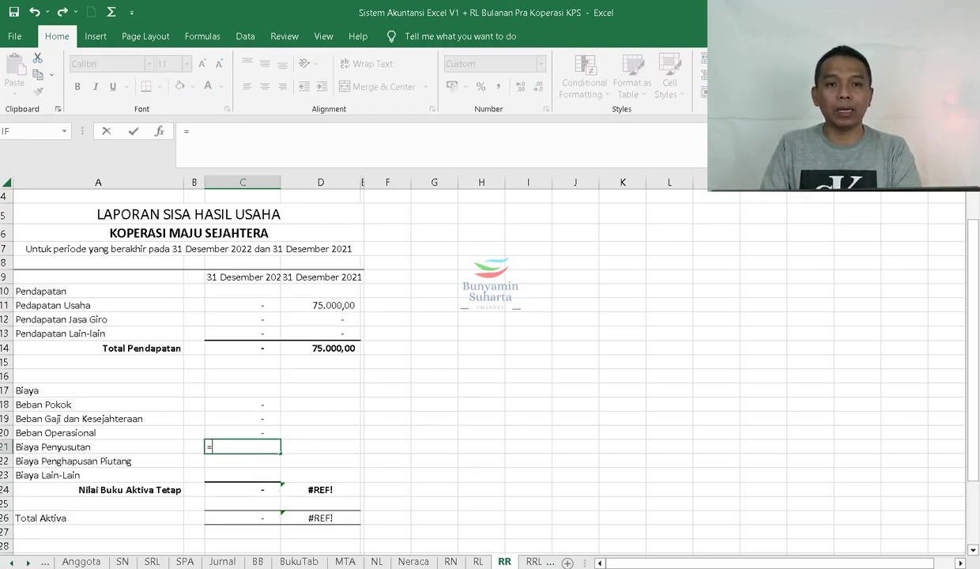
left_click(478, 561)
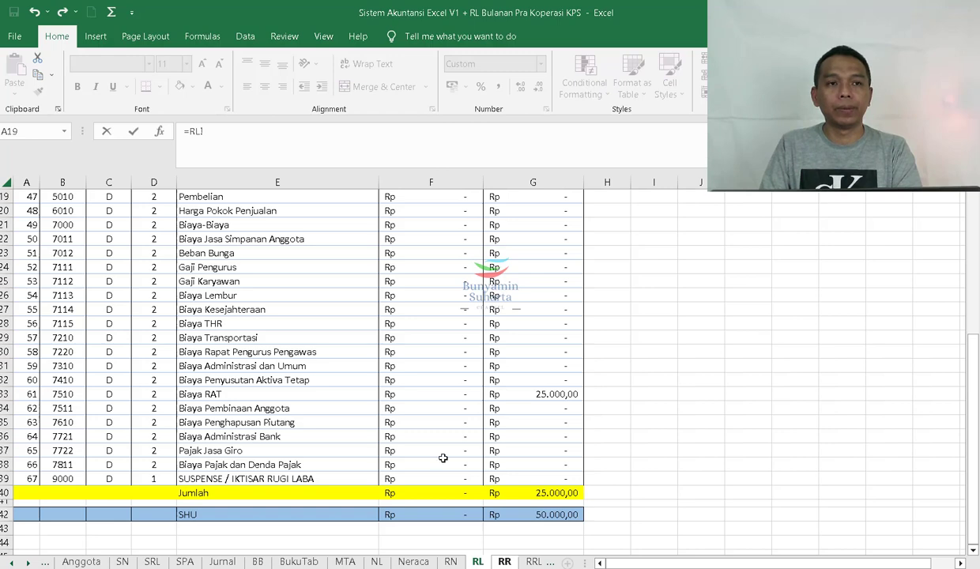
left_click(437, 381)
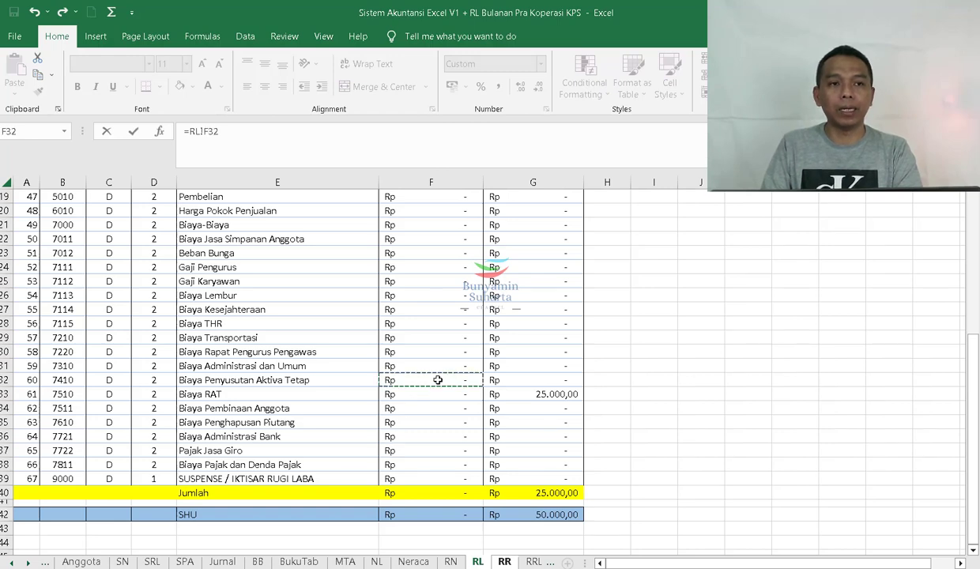
key("Return")
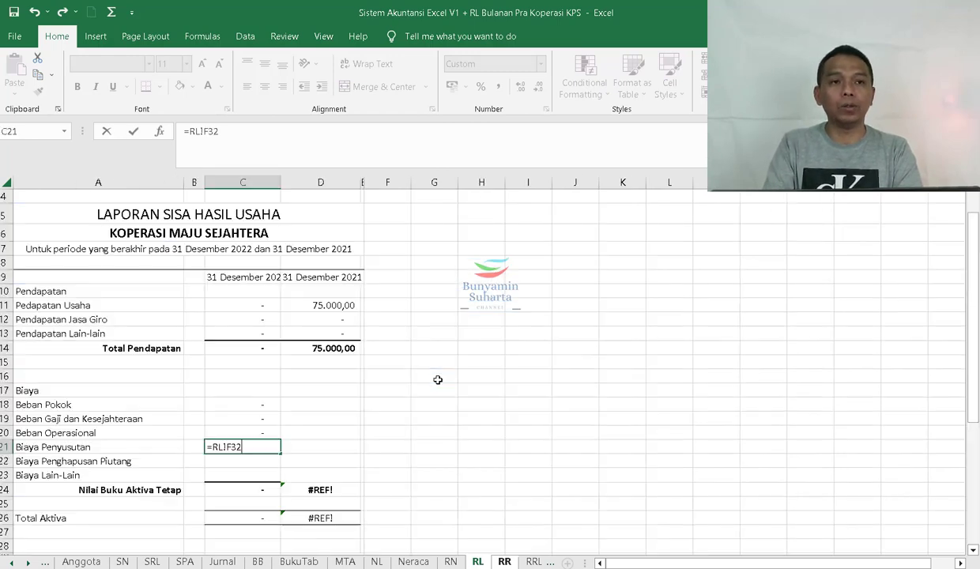
- Link the Biaya Penghapusan Piutang amount in C22 to RL cell F35
type("=")
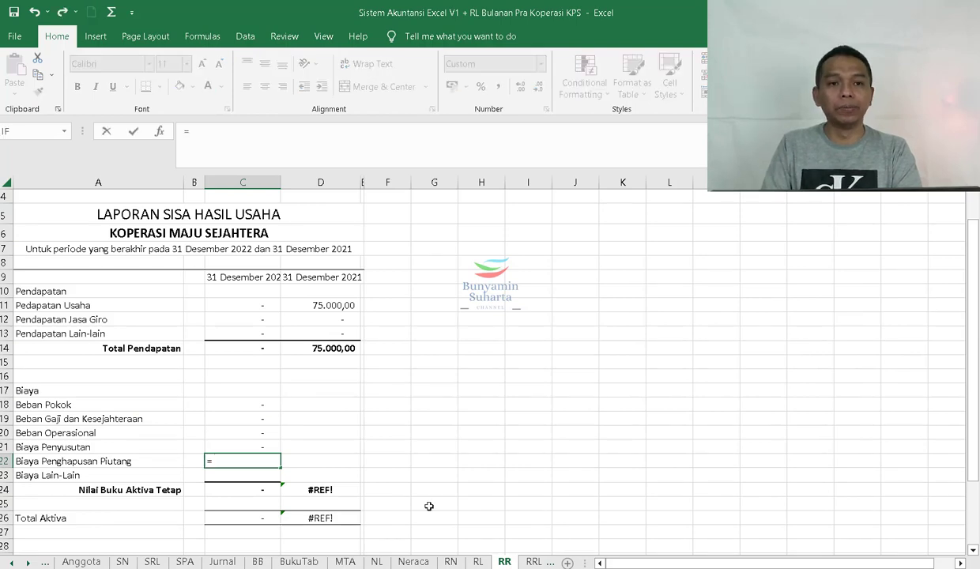
left_click(477, 561)
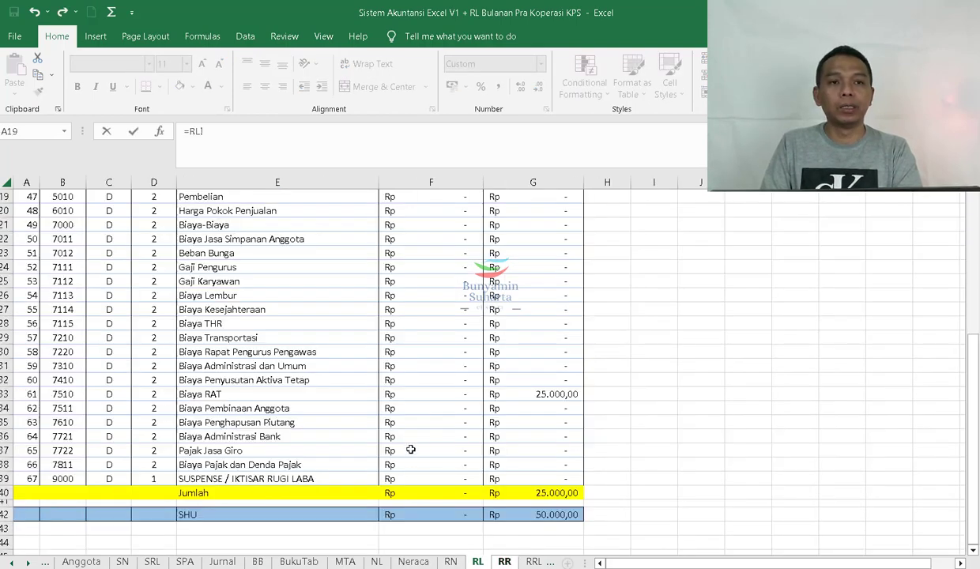
left_click(433, 424)
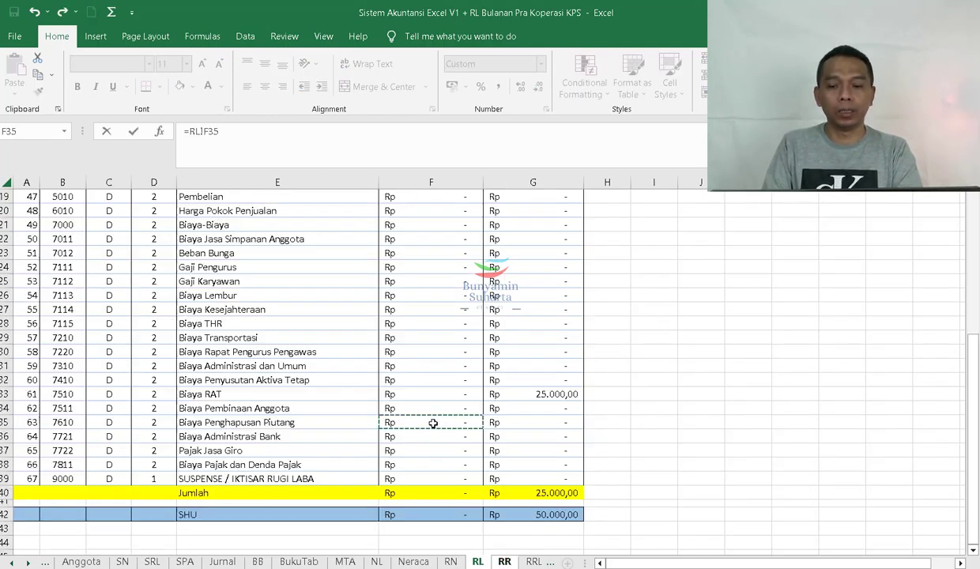
key("Return")
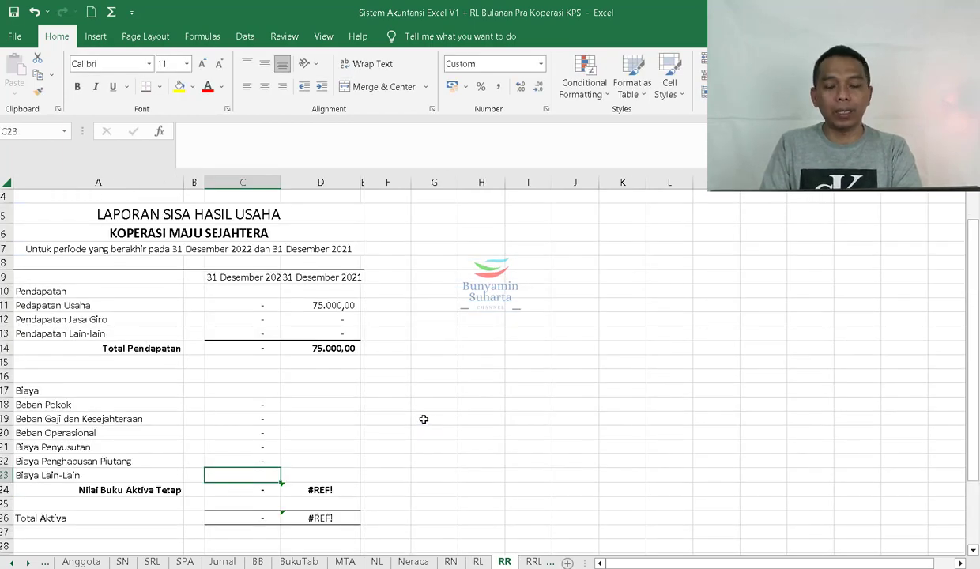
- Enter a SUM of RL cells F36:F38 for Biaya Lain-Lain in C23, and copy the formulas in C18:C24 across to column D
type("=")
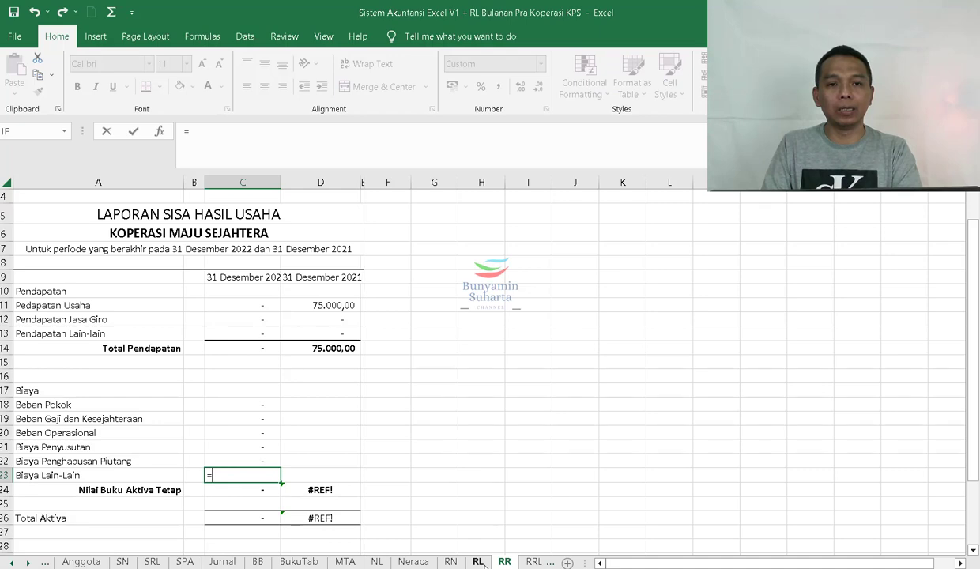
type("sum")
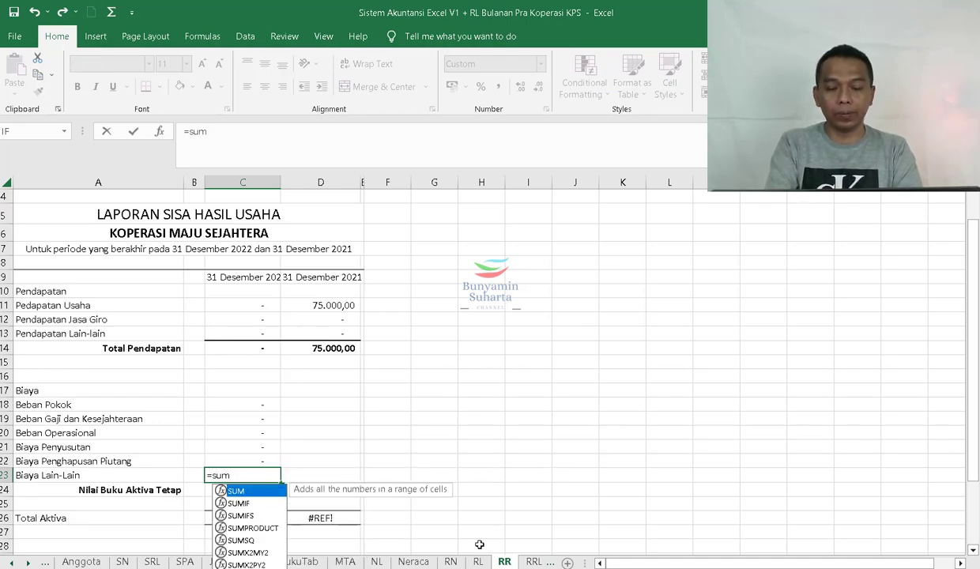
type("(")
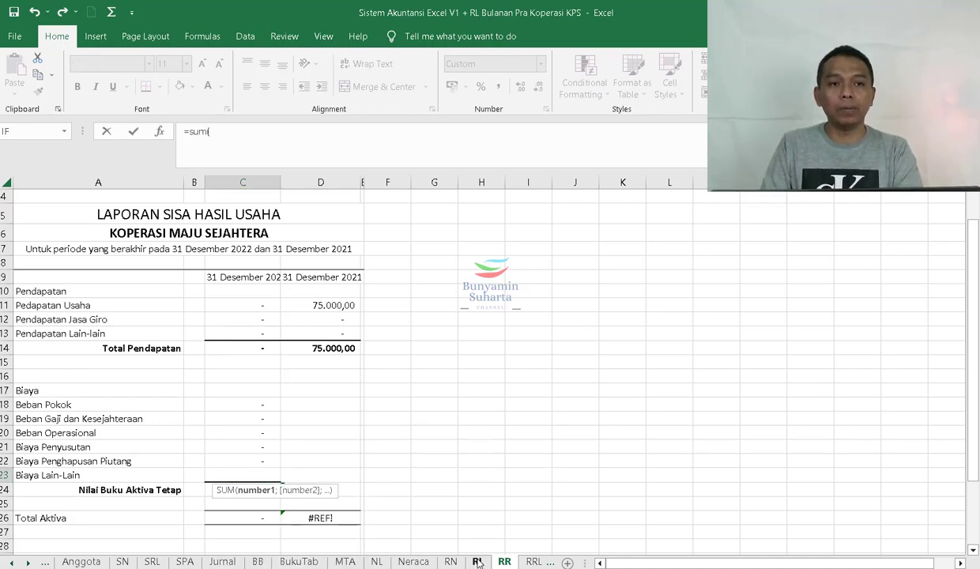
left_click(477, 561)
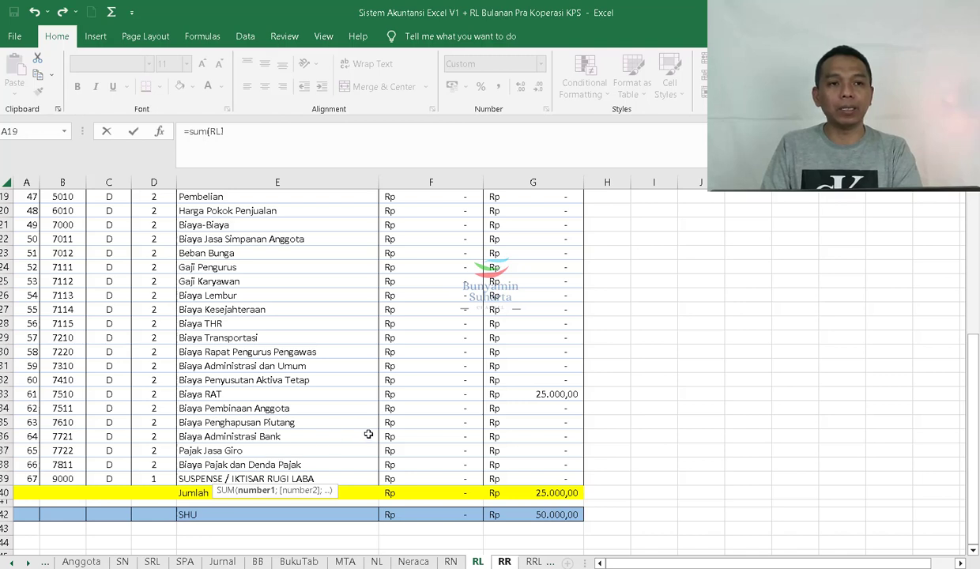
left_click_drag(411, 435, 416, 463)
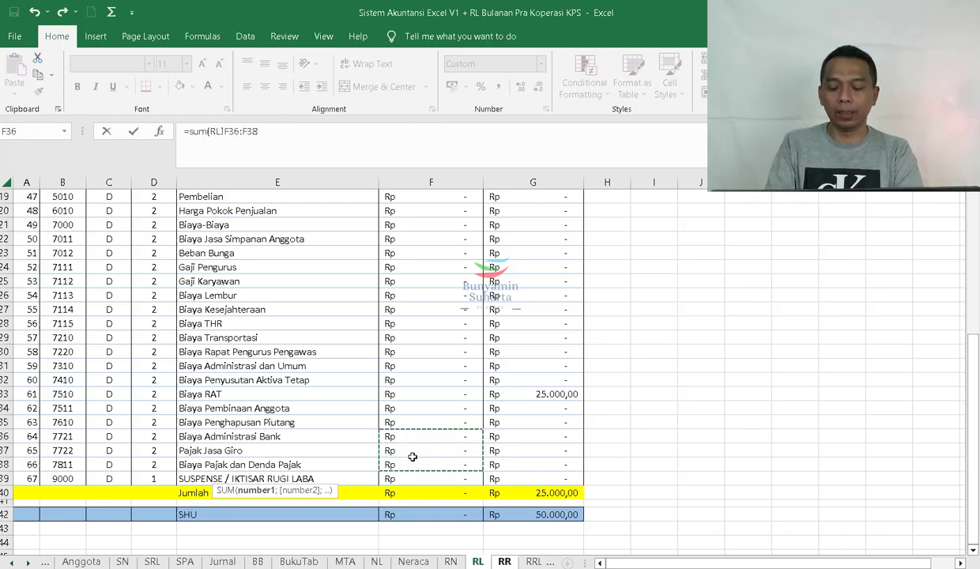
key("Escape")
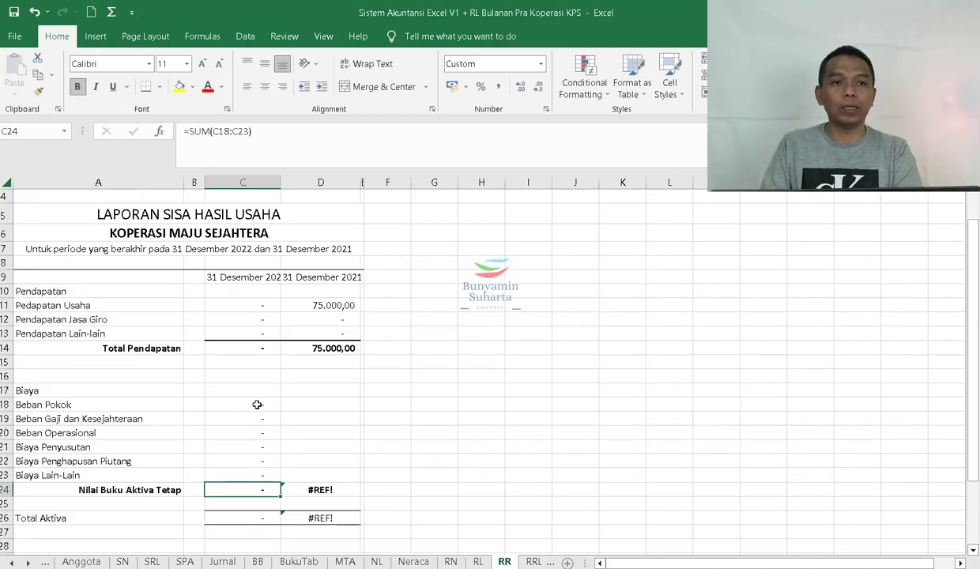
left_click_drag(258, 405, 365, 497)
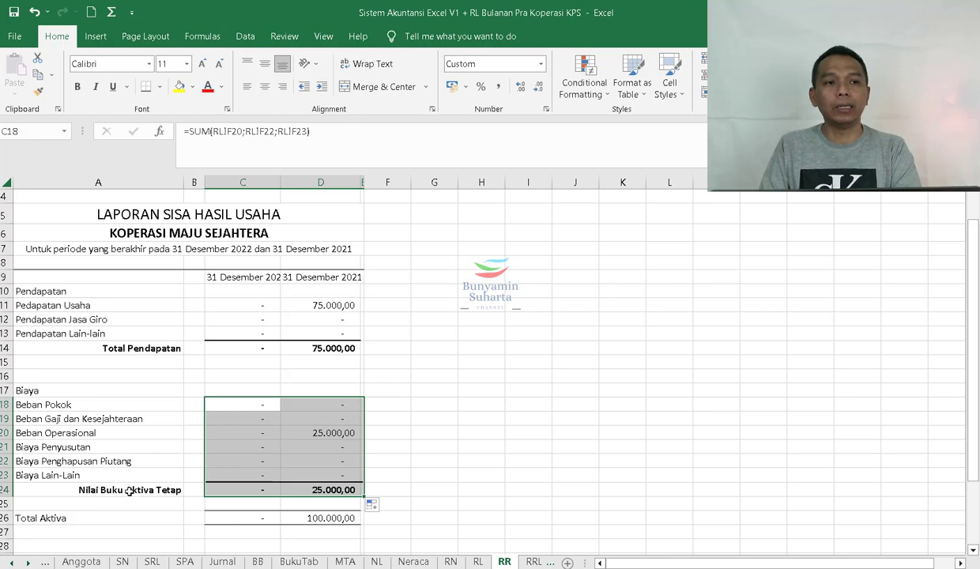
- Replace the Nilai Buku Aktiva Tetap label in A24 with Total Biaya
left_click(149, 487)
type("Tota")
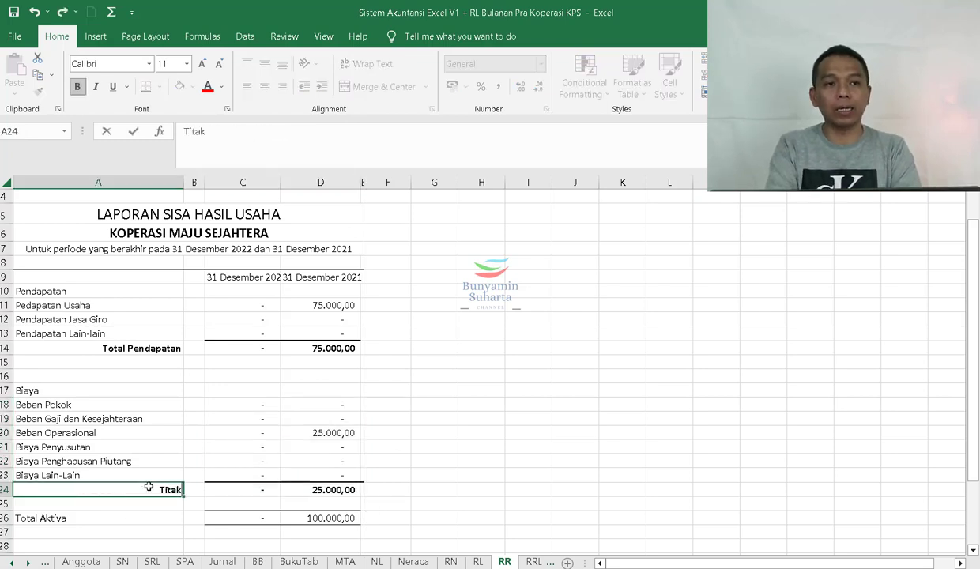
key("BackSpace")
key("BackSpace")
key("BackSpace")
type("ota")
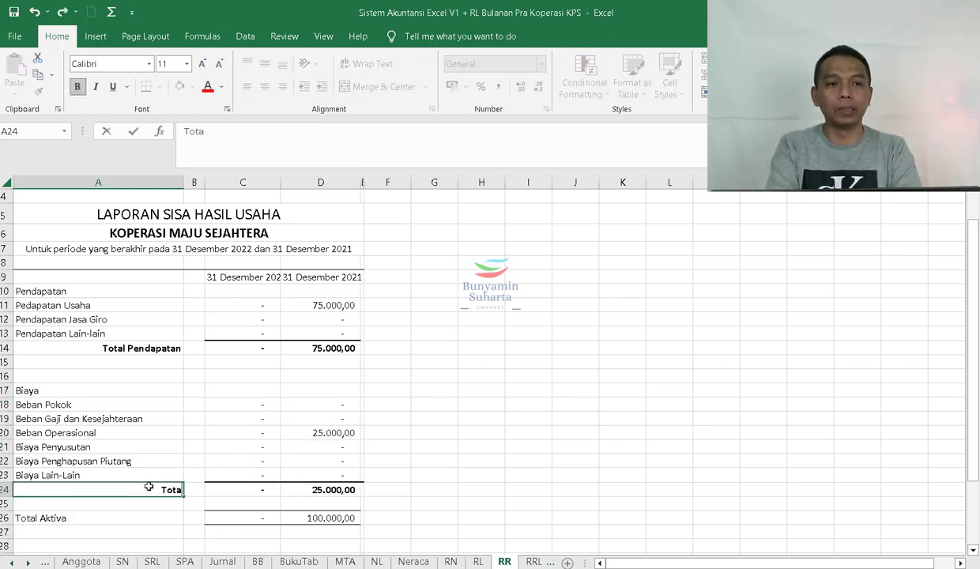
type("l Biaya")
key("Return")
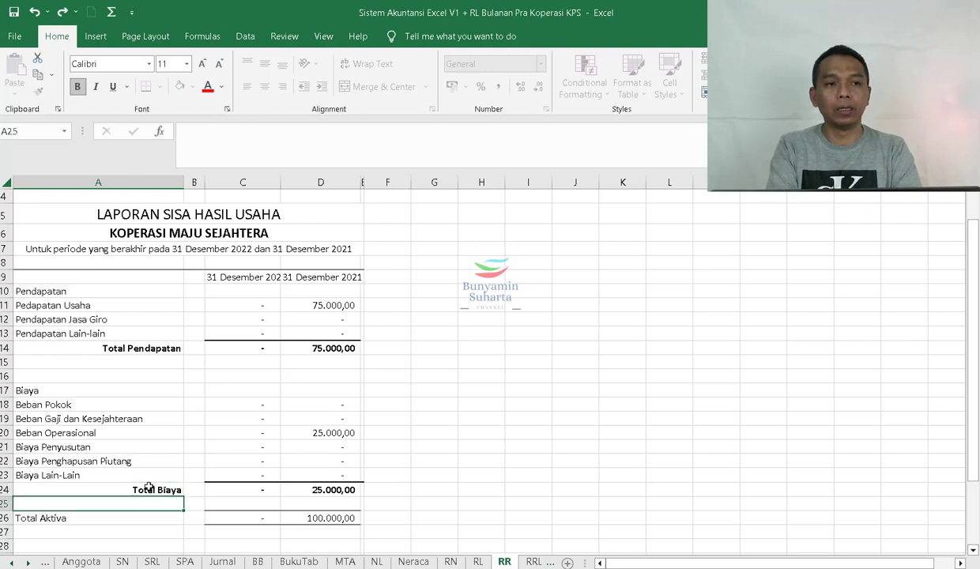
- Replace the Total Aktiva label in A26 with Sisa Hasil Usaha
key("Return")
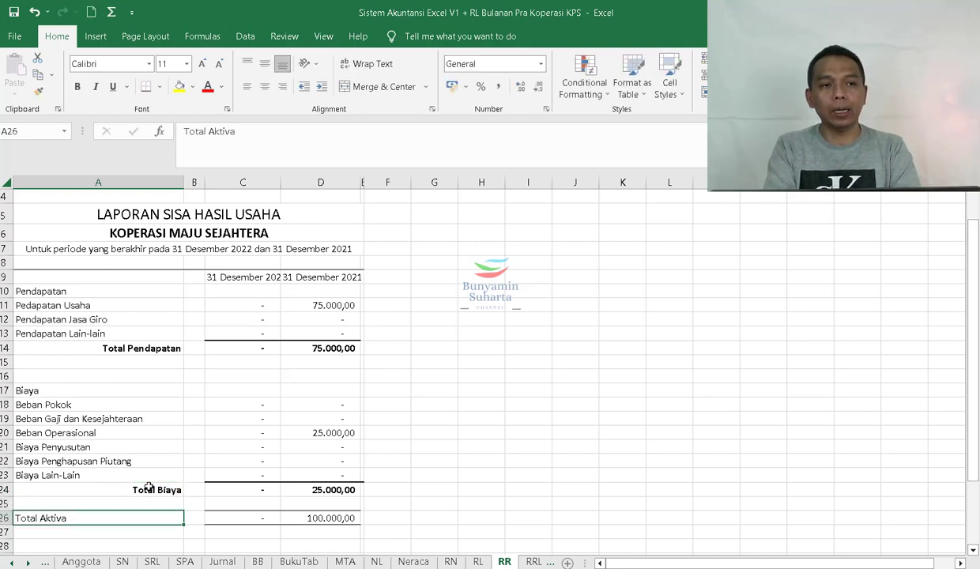
type("Laba")
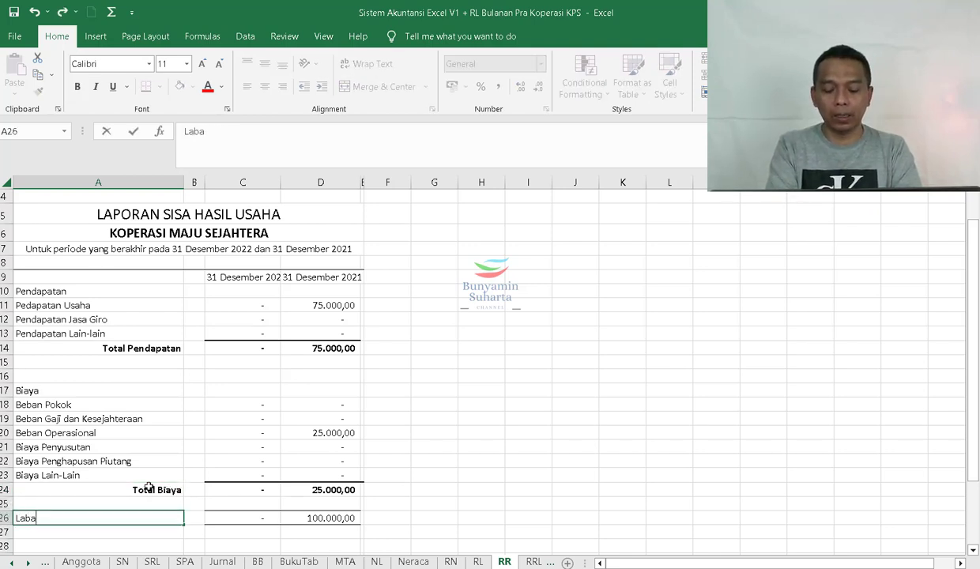
key("BackSpace")
key("BackSpace")
key("BackSpace")
key("BackSpace")
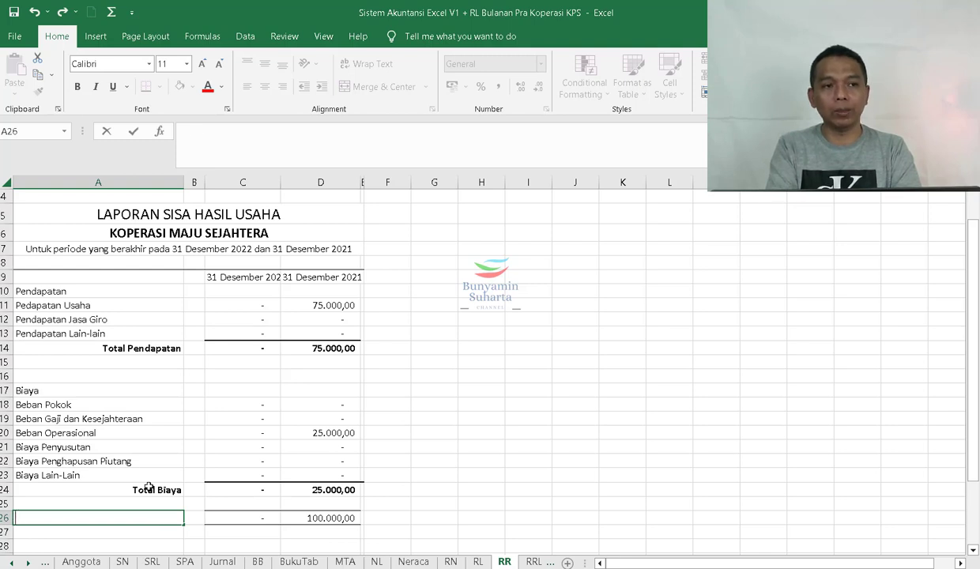
type("Sisa Hasil Usaha")
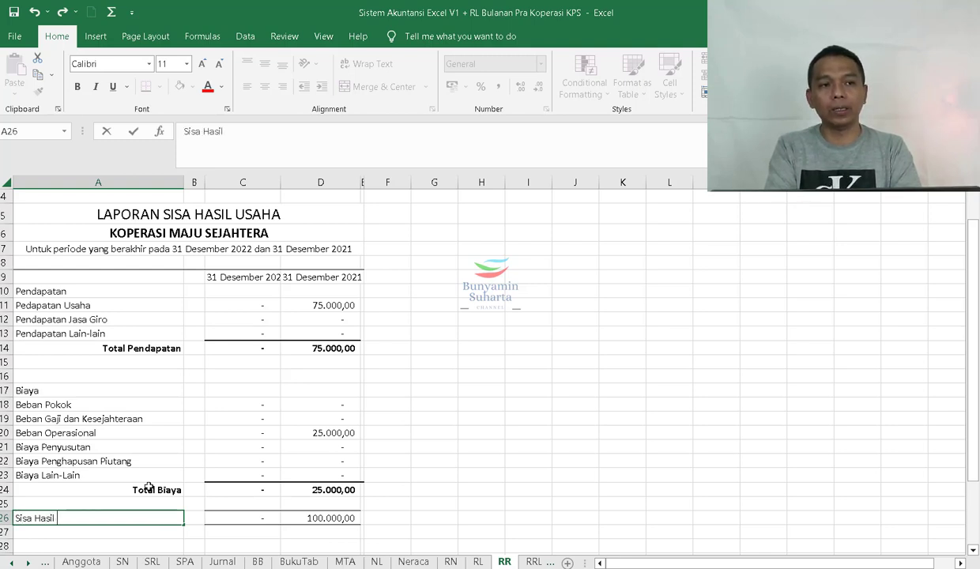
key("Return")
- Right-align the Sisa Hasil Usaha label and make the row A26:D26 bold
left_click(179, 515)
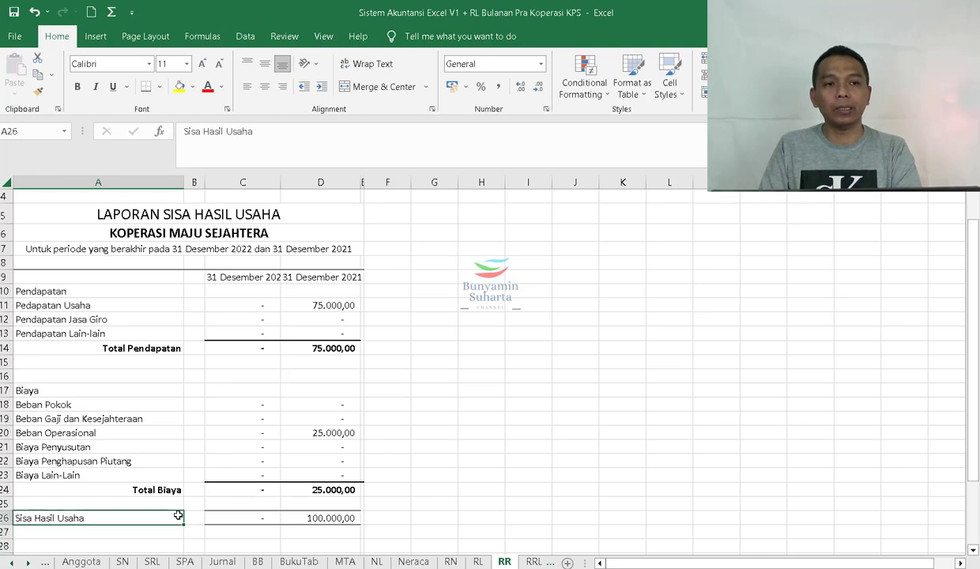
left_click(282, 86)
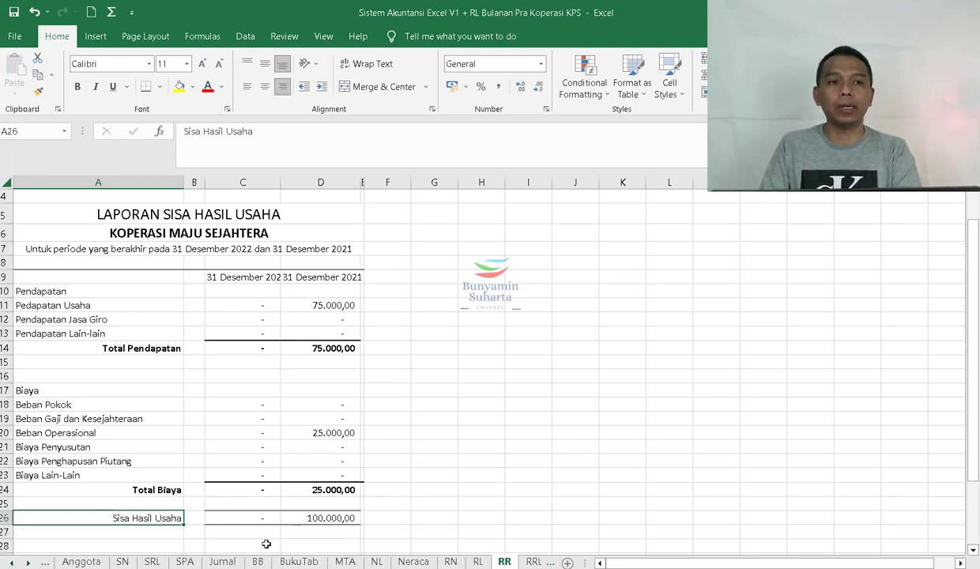
left_click_drag(188, 526, 294, 516)
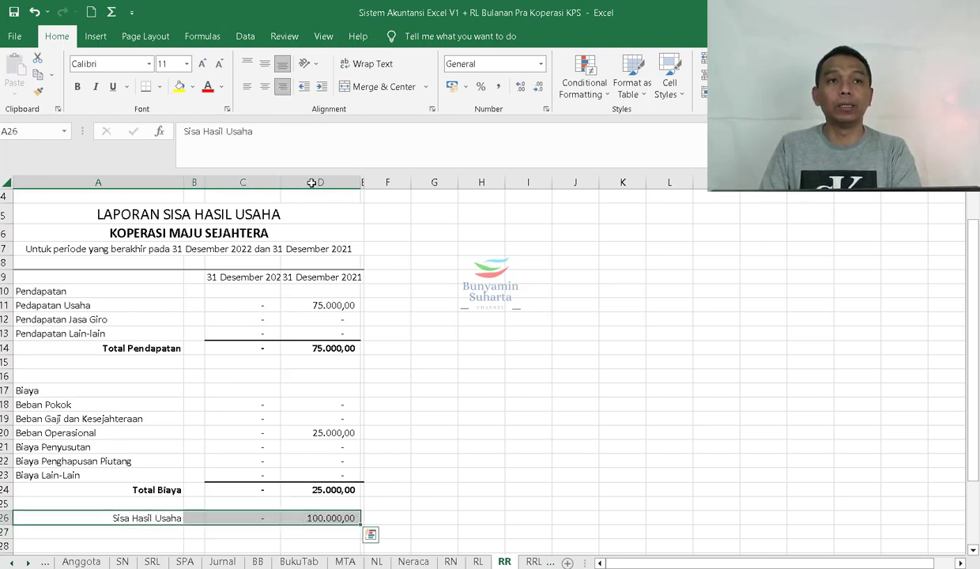
left_click(77, 86)
- Set C26 to total income minus total expenses with =C14-C24, and copy the formula to D26
left_click(268, 519)
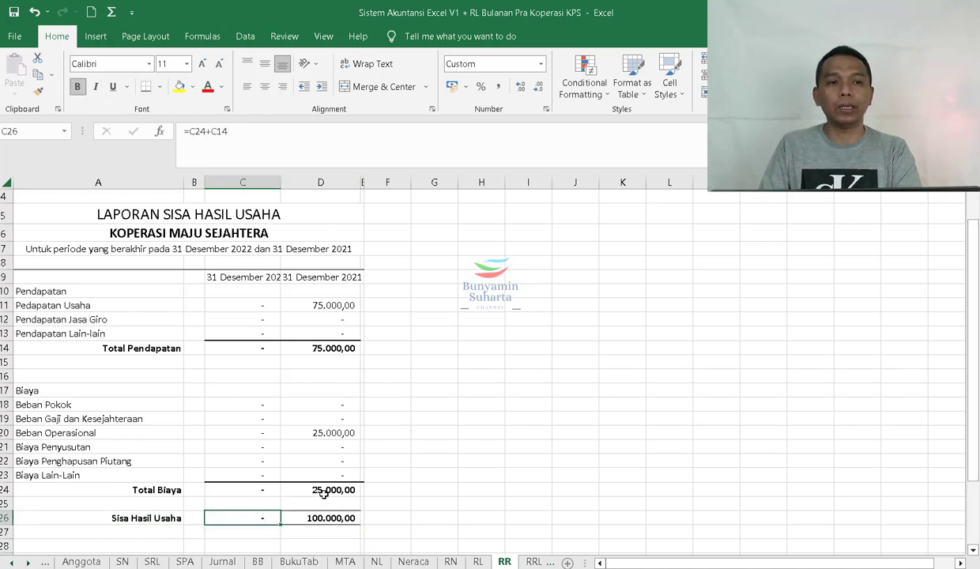
type("=")
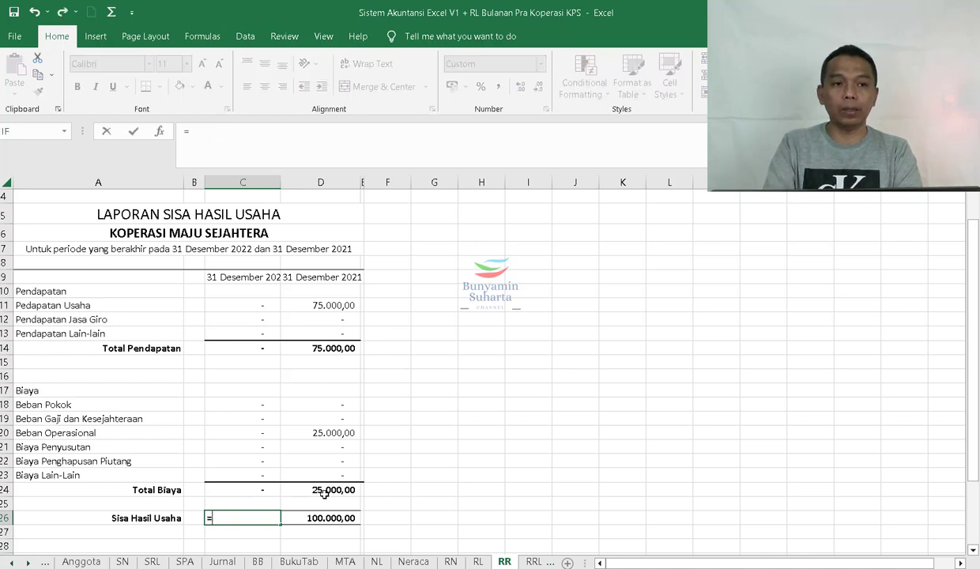
left_click(260, 346)
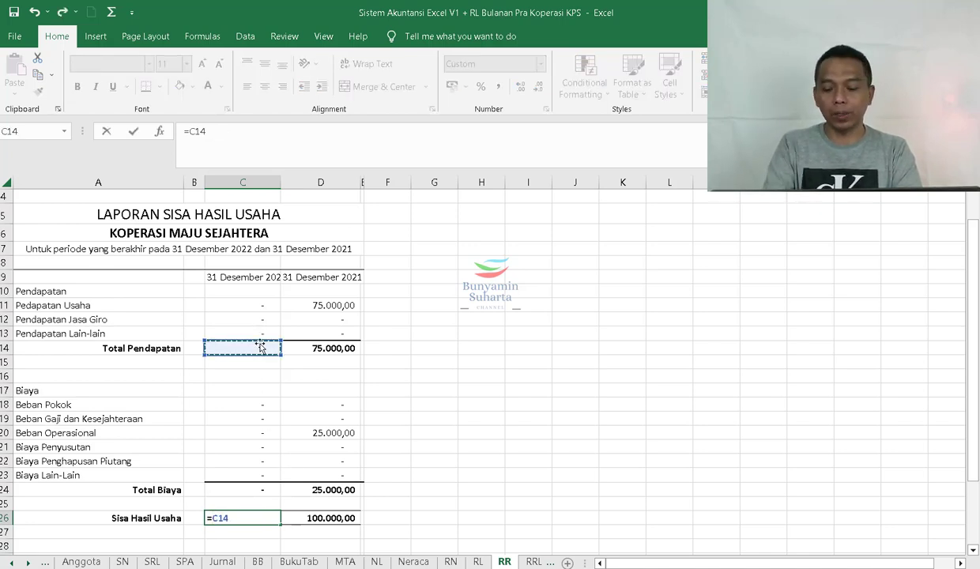
type("-")
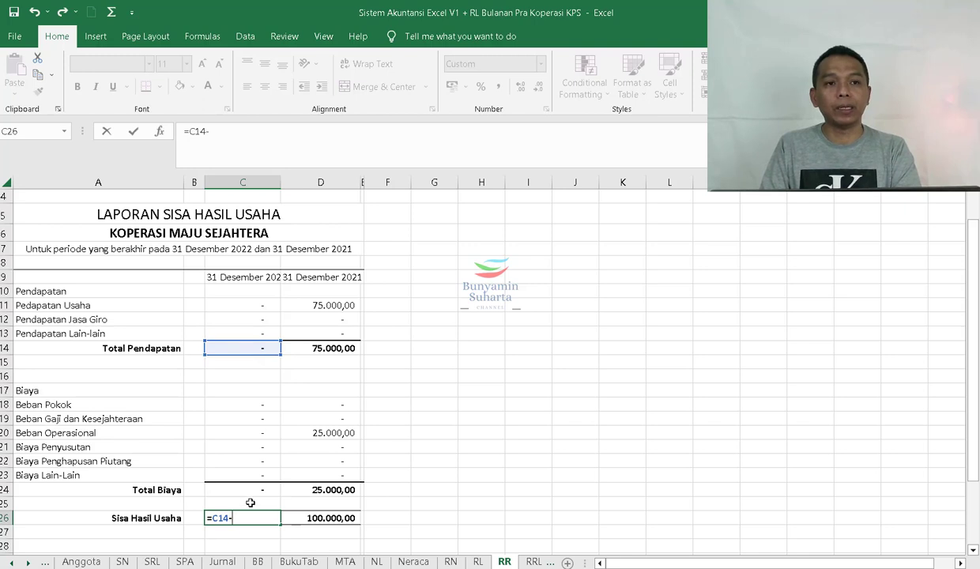
left_click(252, 488)
key("Return")
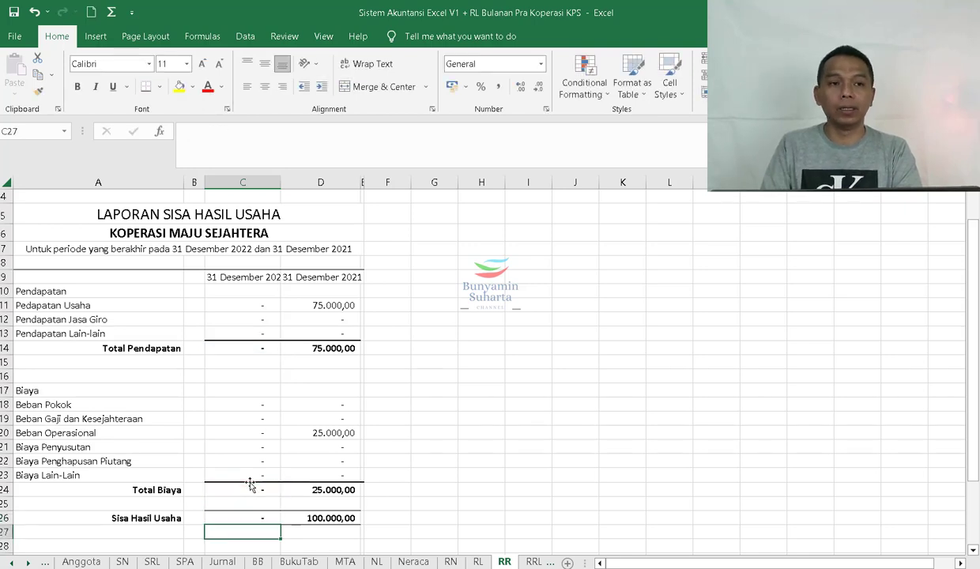
left_click(260, 518)
left_click_drag(283, 524, 339, 522)
- Make the Pendapatan heading in A10 and the Biaya heading in A17 bold
left_click(64, 292)
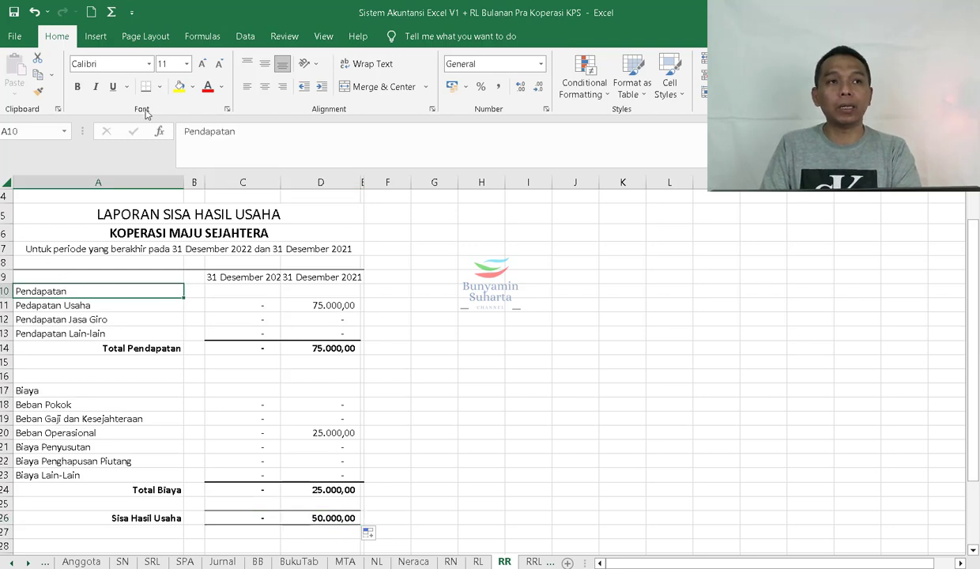
key("ctrl+b")
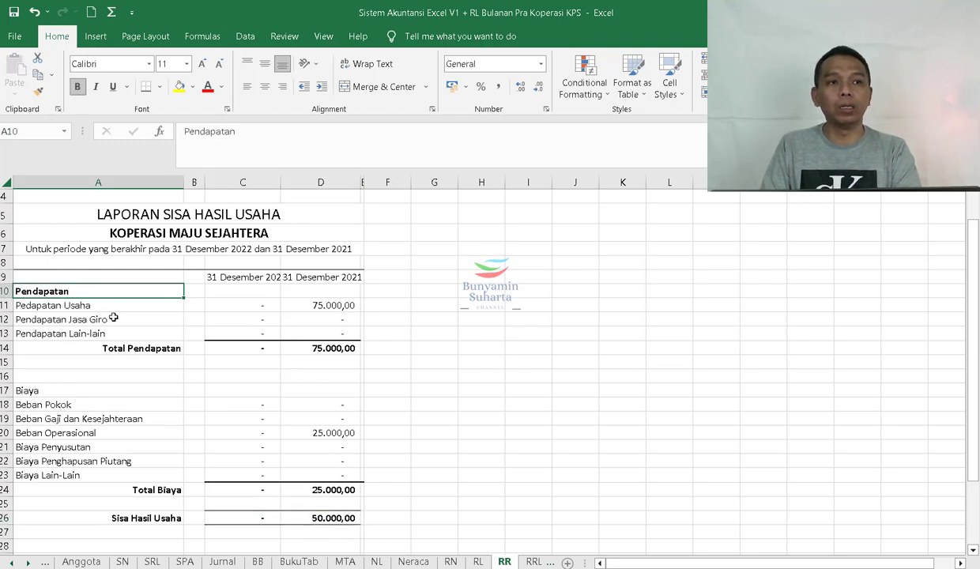
left_click(82, 402)
left_click(83, 387)
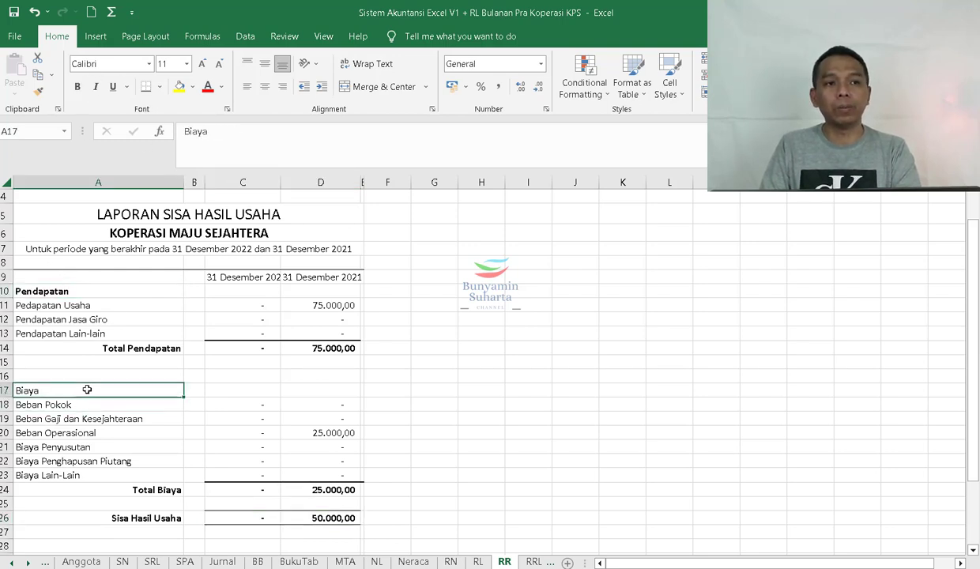
left_click(77, 86)
left_click(446, 319)
left_click_drag(421, 349, 421, 333)
- Reduce the height of row 8 and add a thick bottom border under the date header row A9:D9
scroll(272, 306, "up", 1)
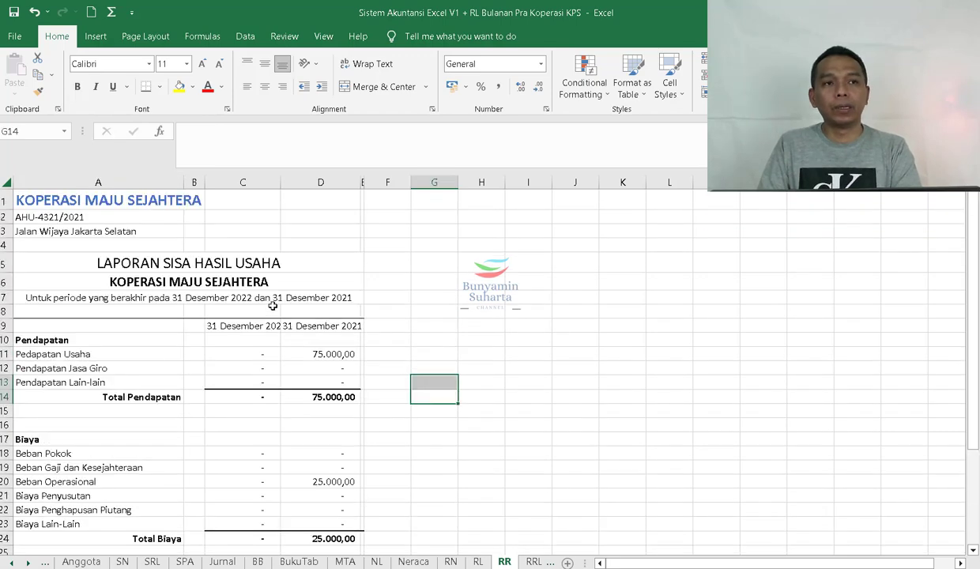
scroll(447, 317, "down", 1)
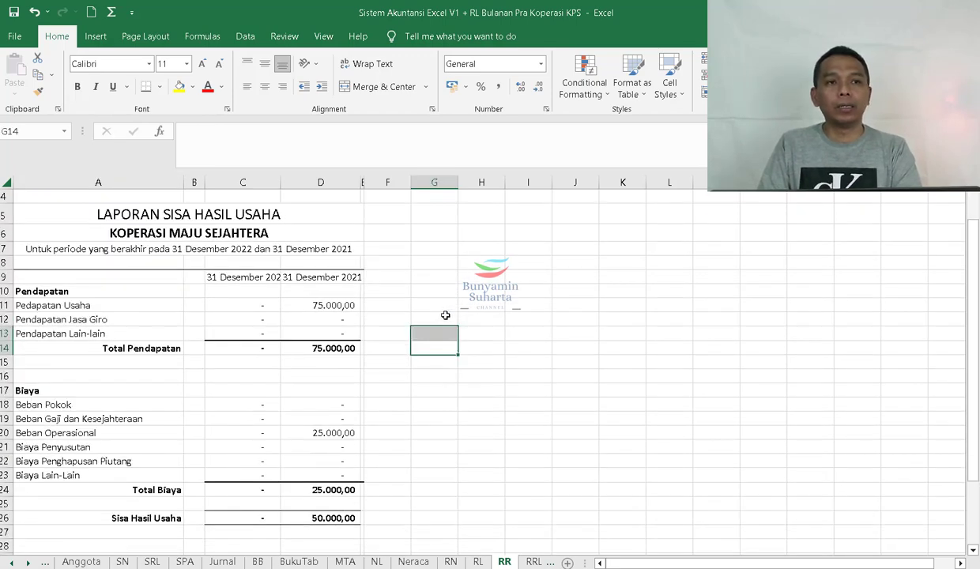
left_click_drag(4, 255, 319, 262)
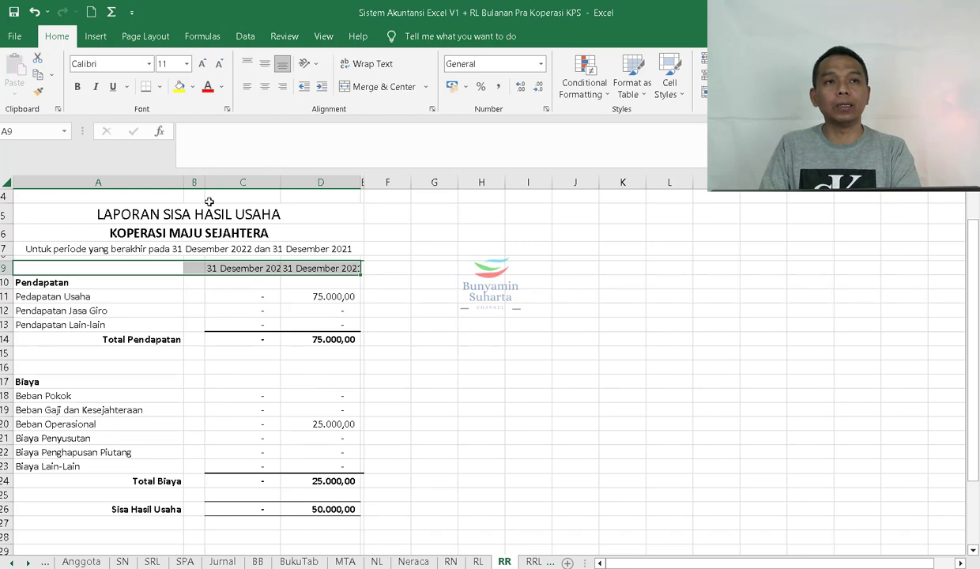
left_click(159, 86)
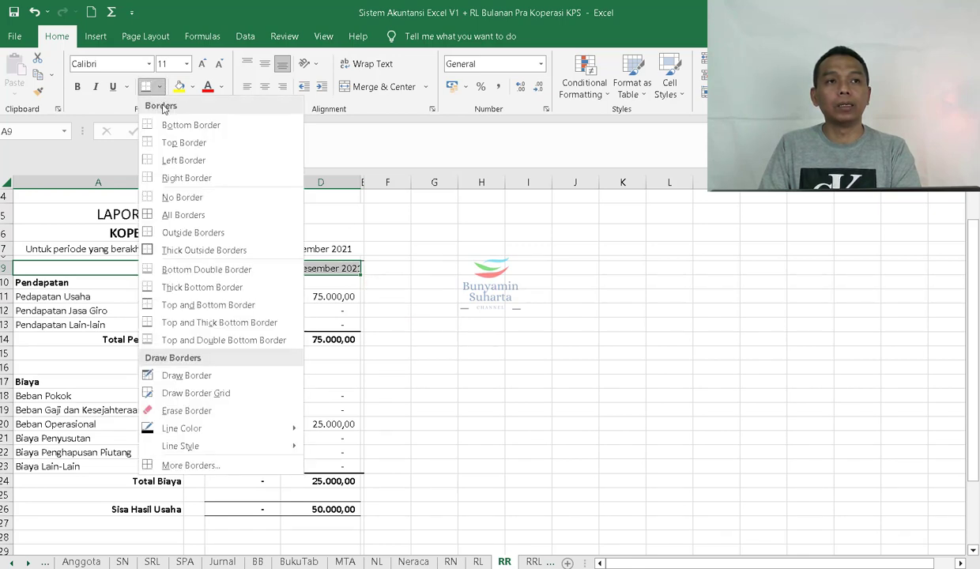
left_click(181, 285)
left_click(510, 283)
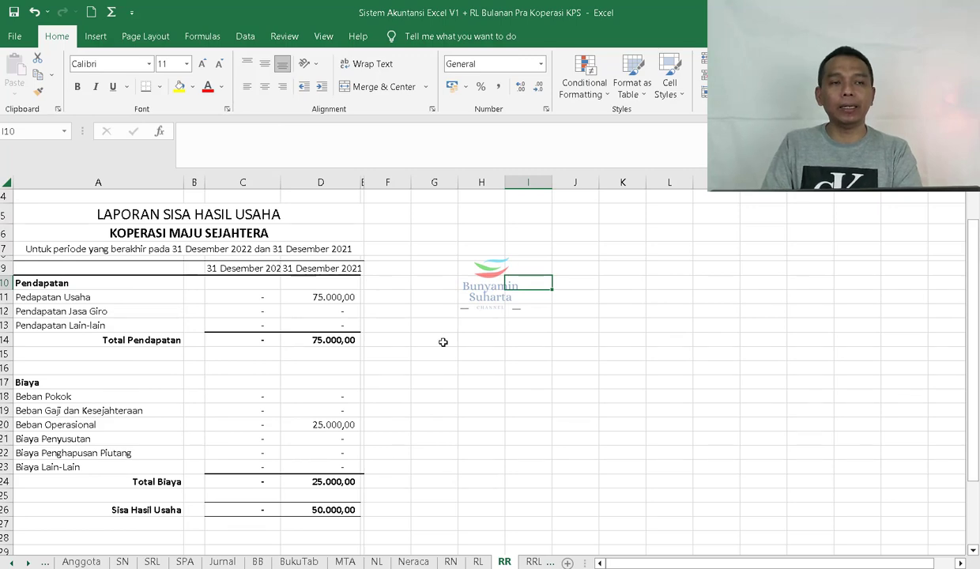
- Review the Neraca, RN and RL sheets to compare the detailed reports with the summarized balance sheet
left_click(417, 560)
scroll(427, 445, "down", 2)
scroll(424, 450, "up", 7)
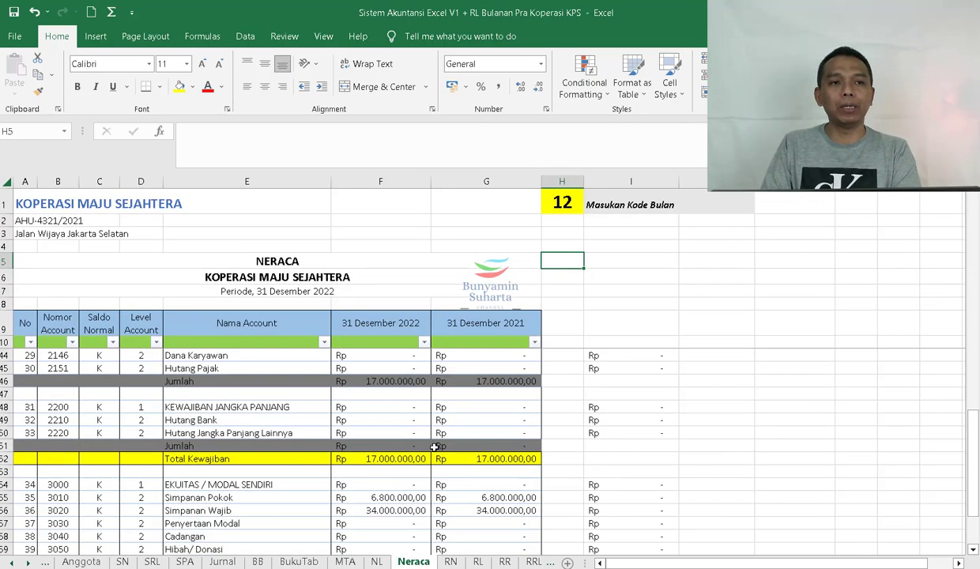
scroll(384, 477, "up", 7)
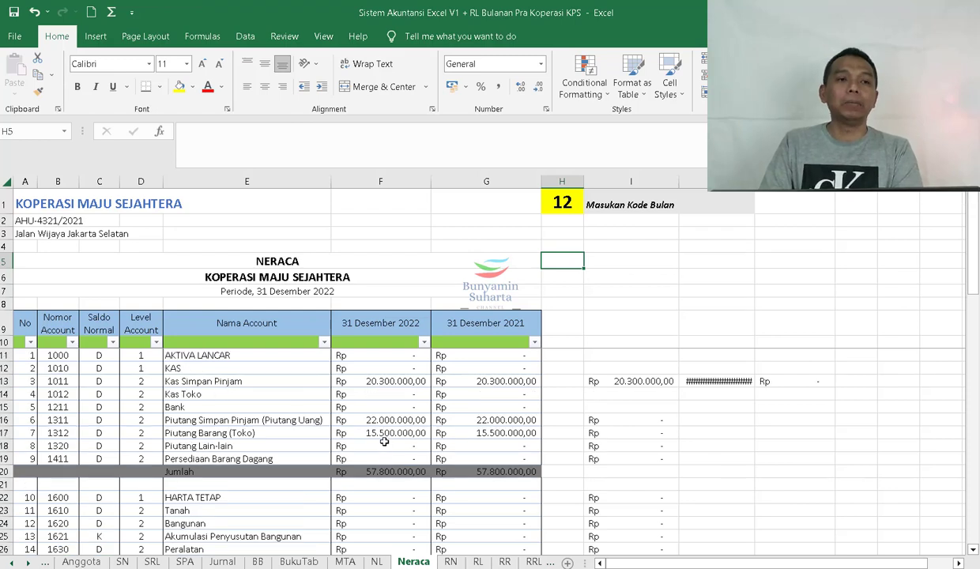
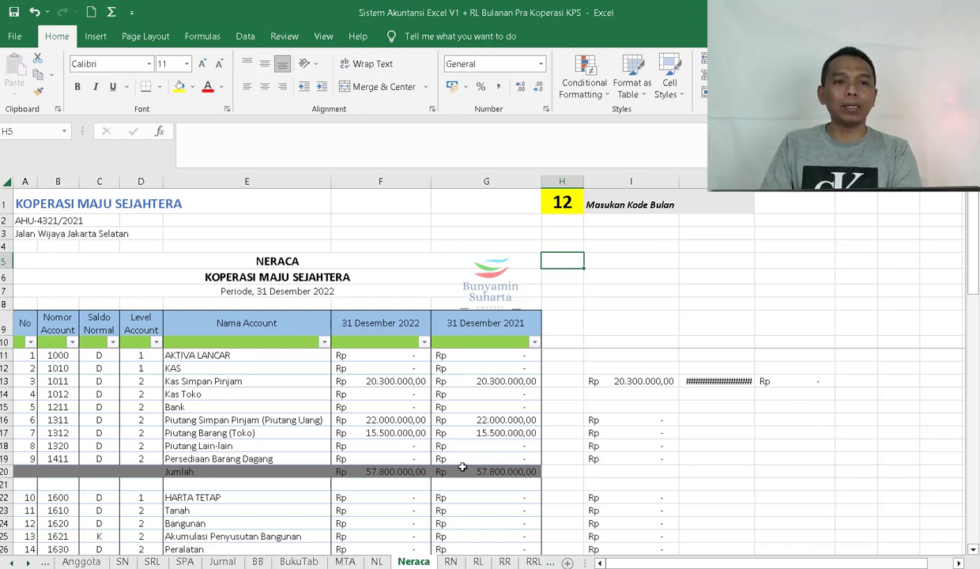
left_click(452, 560)
scroll(450, 425, "down", 2)
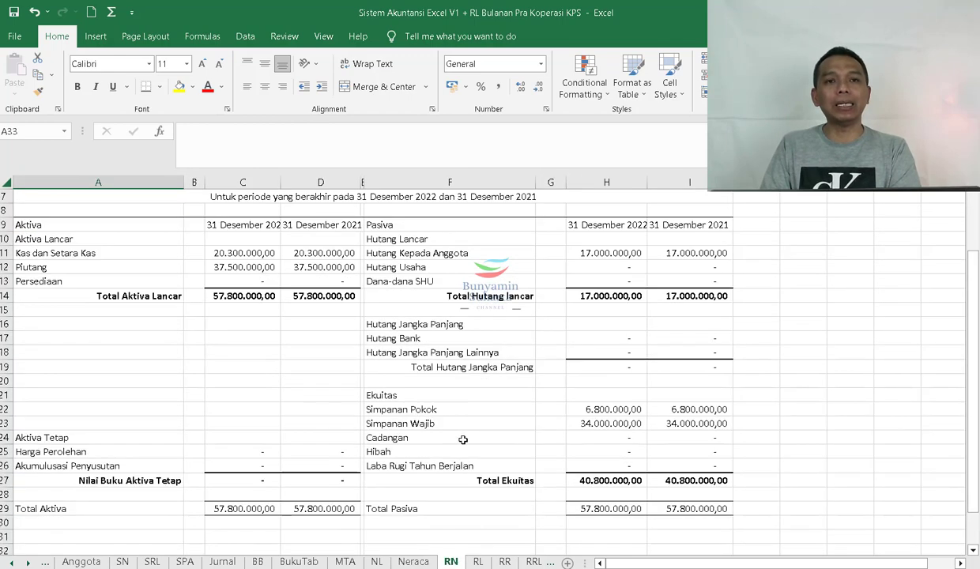
scroll(463, 436, "up", 2)
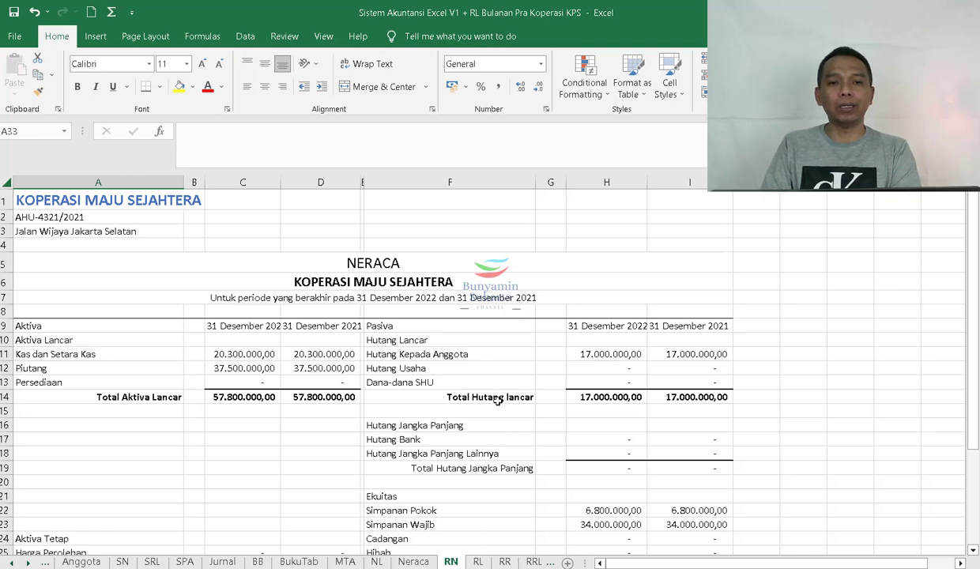
scroll(486, 417, "down", 3)
scroll(486, 417, "up", 3)
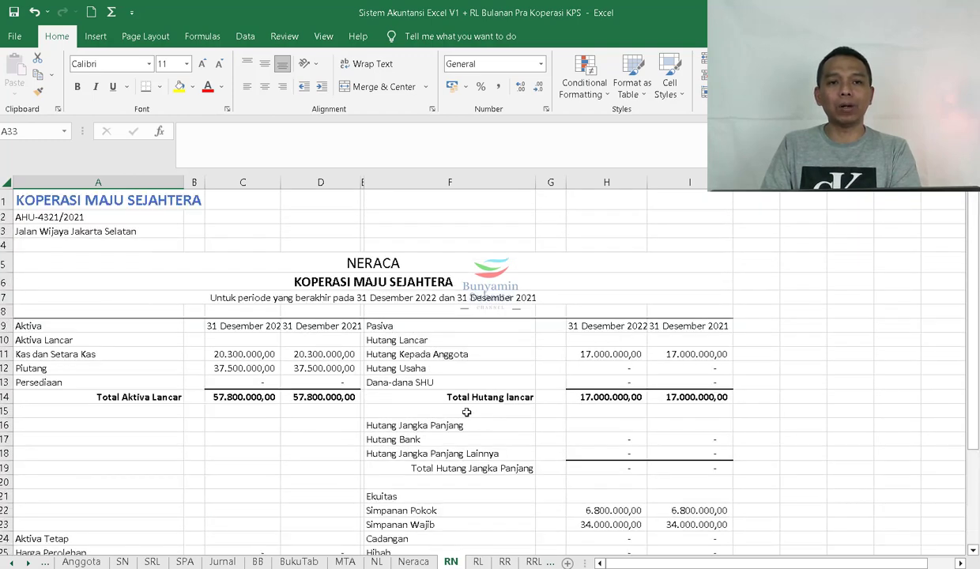
left_click(482, 562)
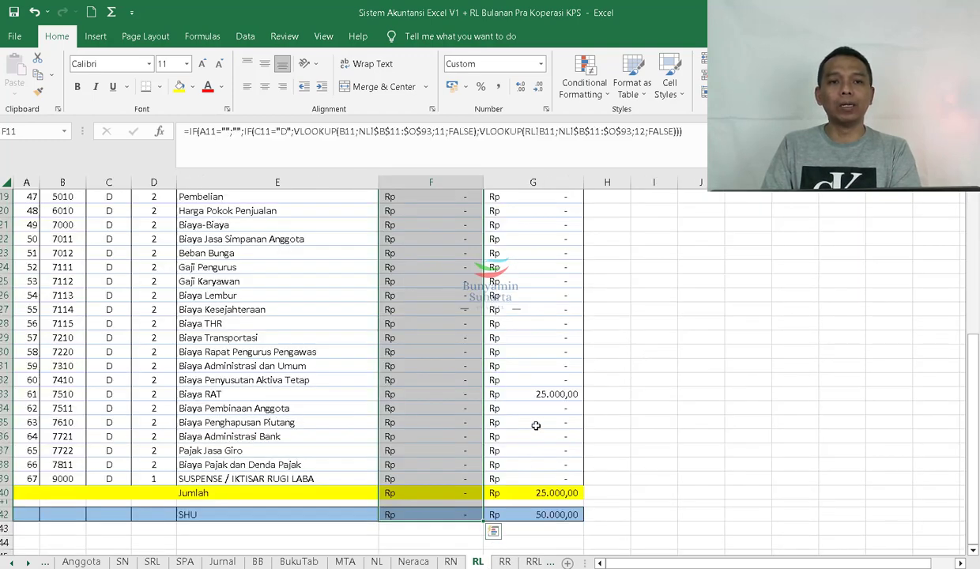
- Widen columns C and D on the RR sheet to fit their date headers
left_click(504, 562)
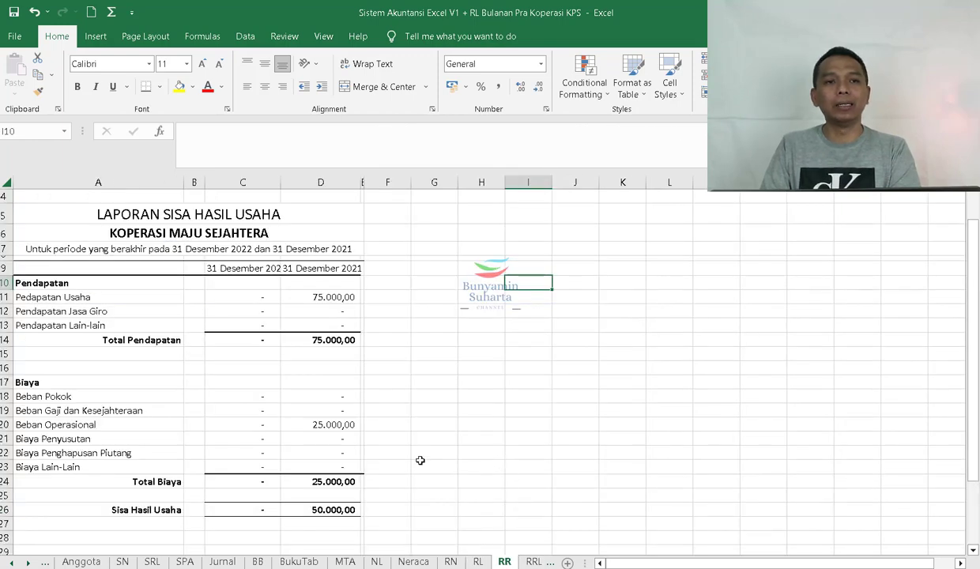
scroll(383, 474, "down", 4)
left_click(71, 436)
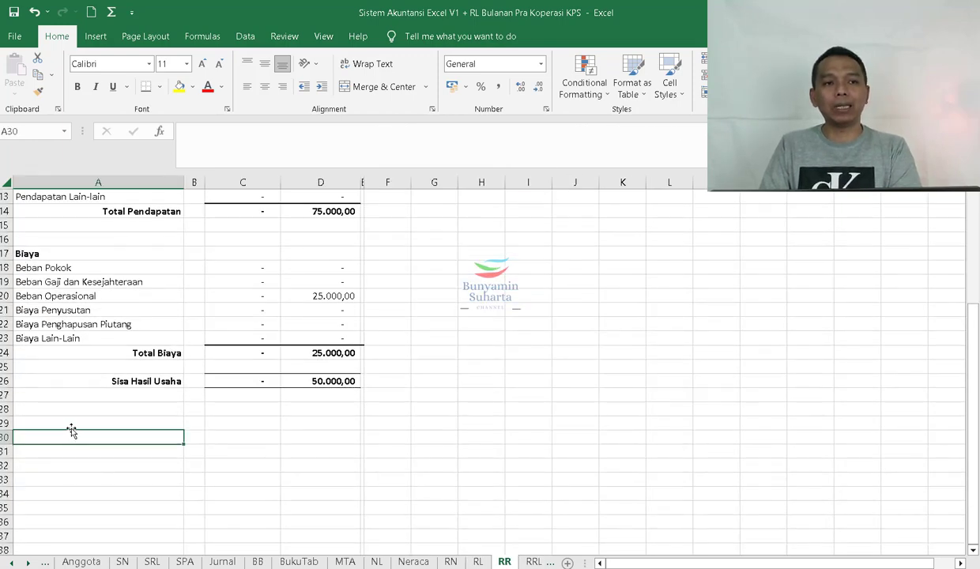
left_click(72, 425)
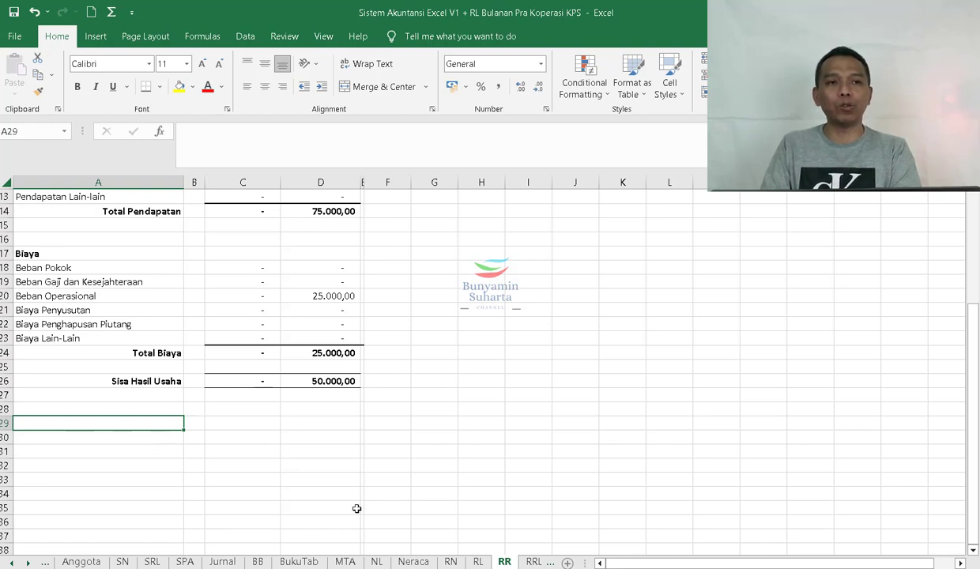
scroll(332, 472, "up", 3)
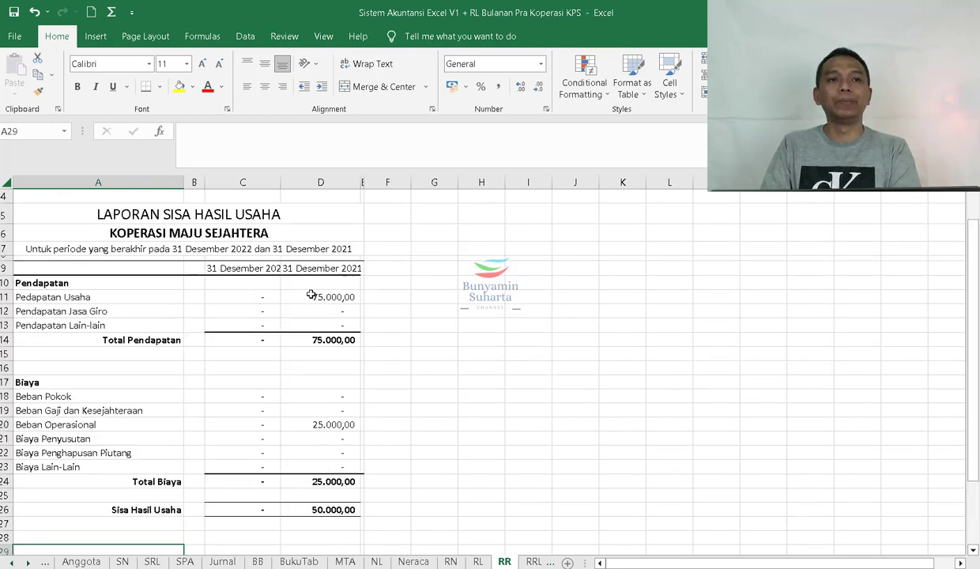
double_click(279, 180)
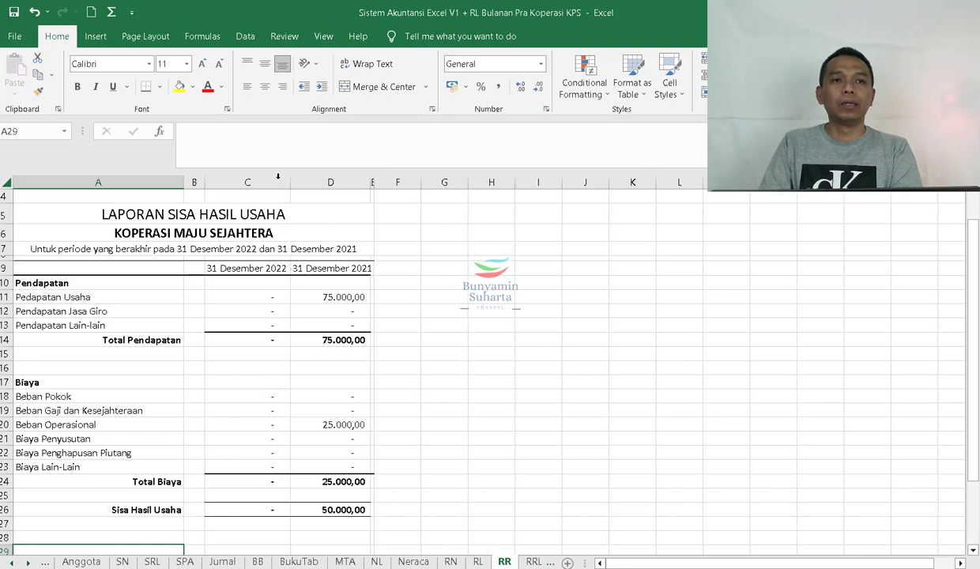
double_click(371, 176)
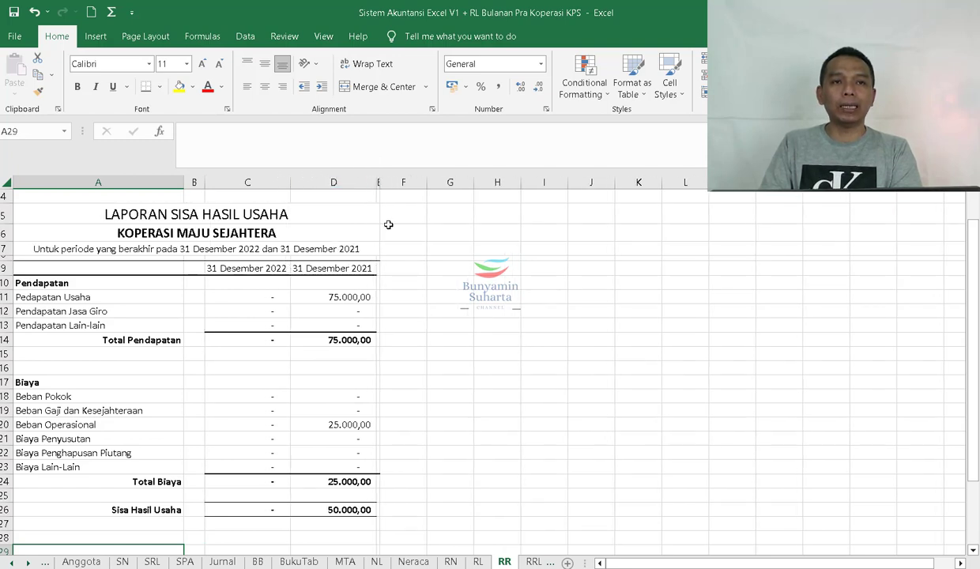
left_click(484, 323)
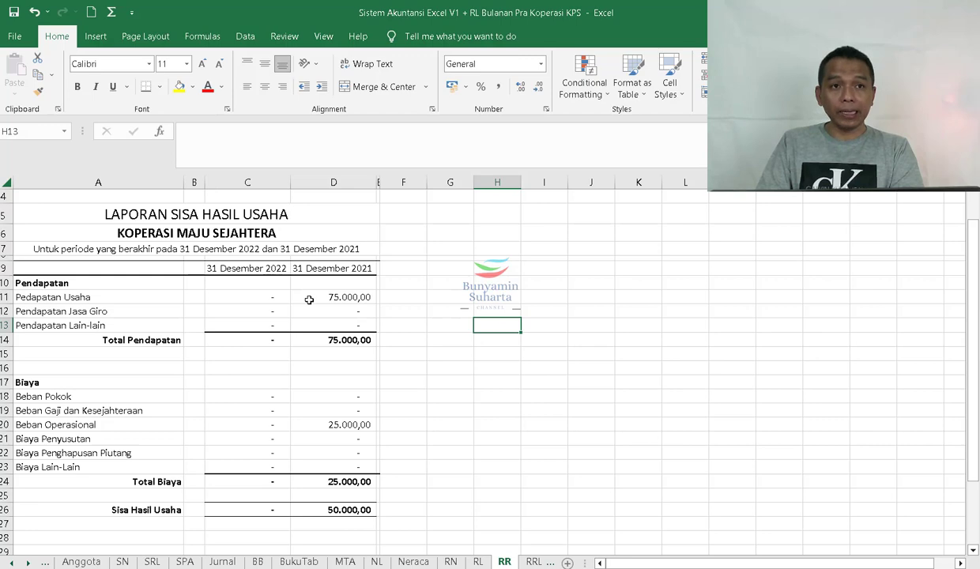
- On the RN sheet, add a thick bottom border under the Aktiva and Pasiva header row A9:I9
left_click(452, 562)
scroll(478, 434, "down", 1)
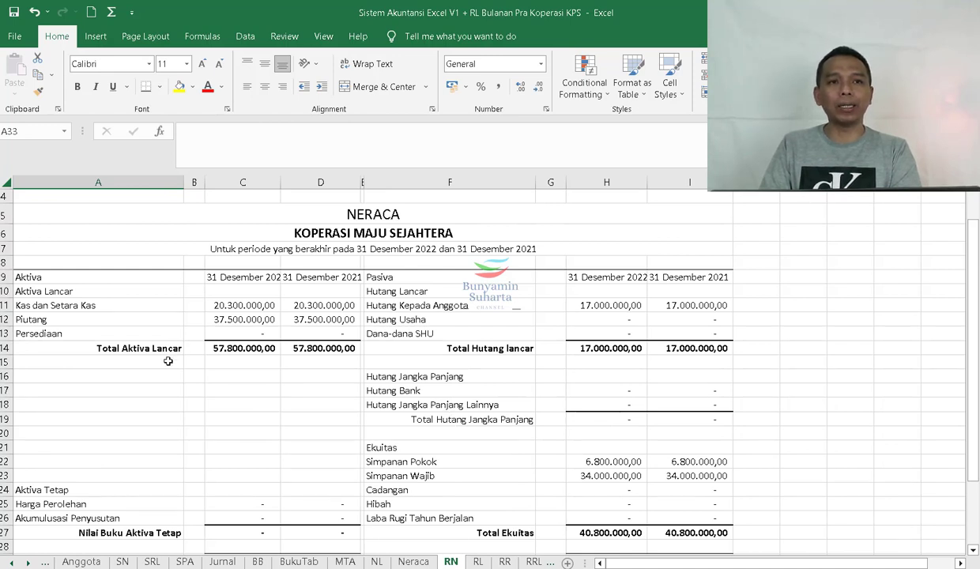
left_click_drag(53, 279, 648, 270)
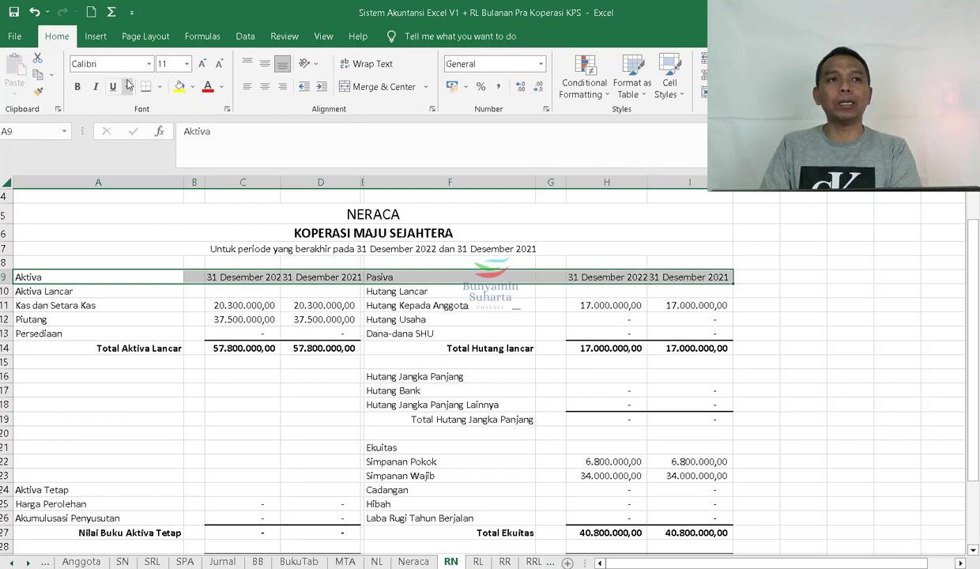
left_click(557, 376)
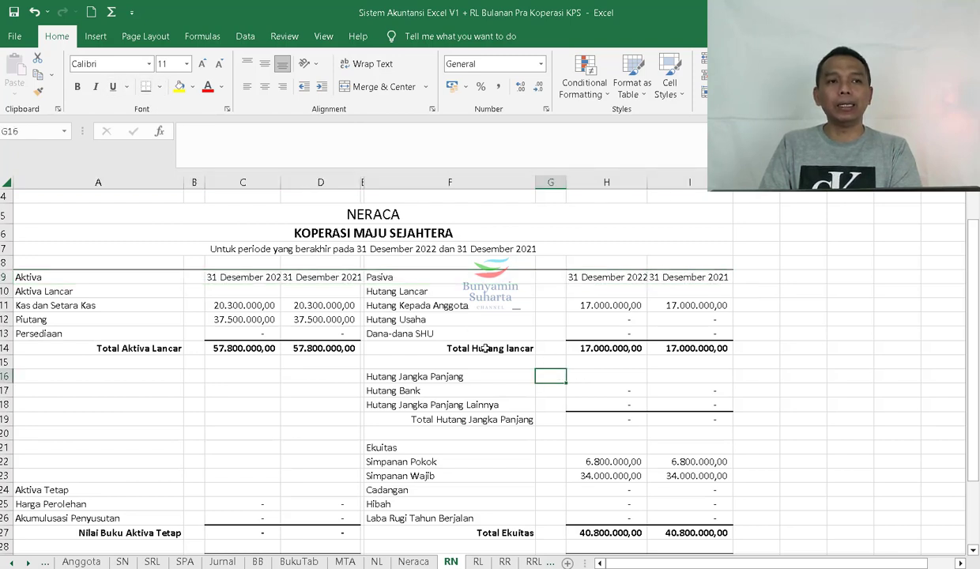
left_click_drag(35, 276, 683, 276)
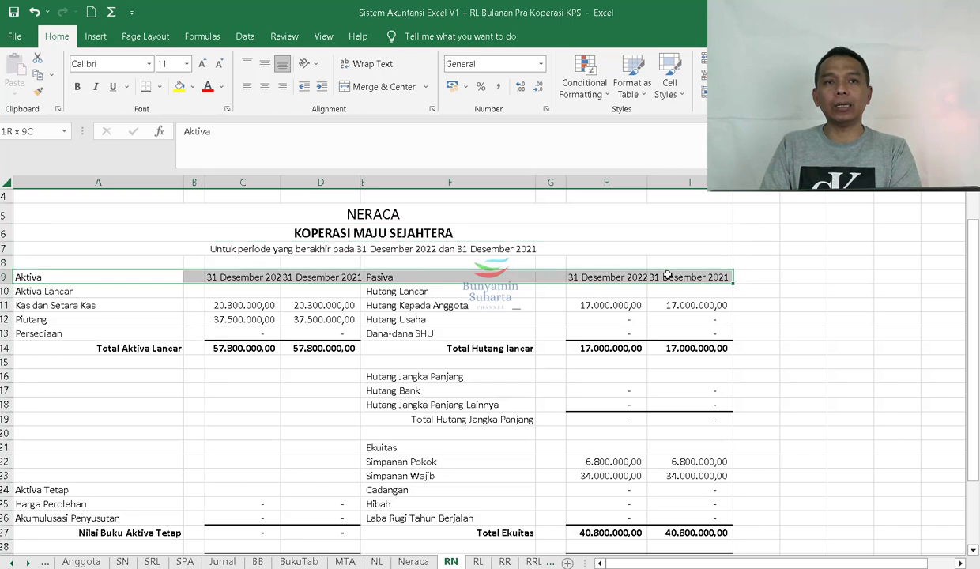
left_click(146, 88)
left_click(265, 372)
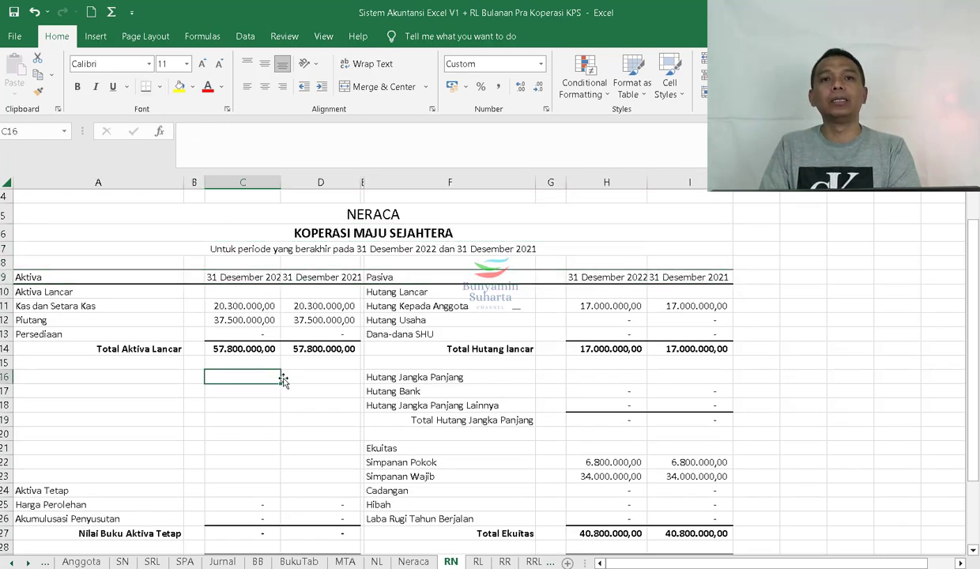
- Insert a blank row above Aktiva Lancar on the RN sheet and shrink it to a thin spacer
left_click(4, 292)
right_click(5, 291)
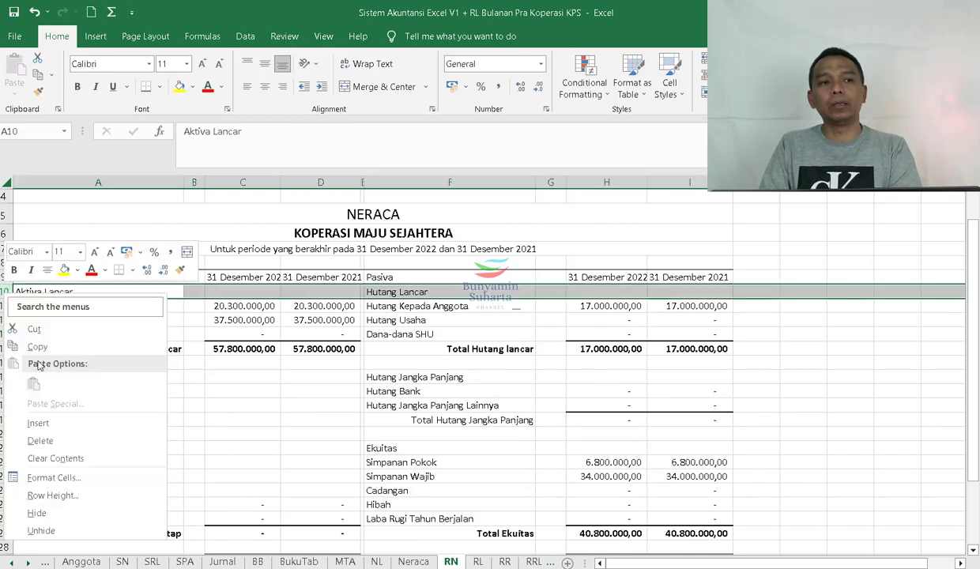
left_click(53, 423)
left_click(149, 387)
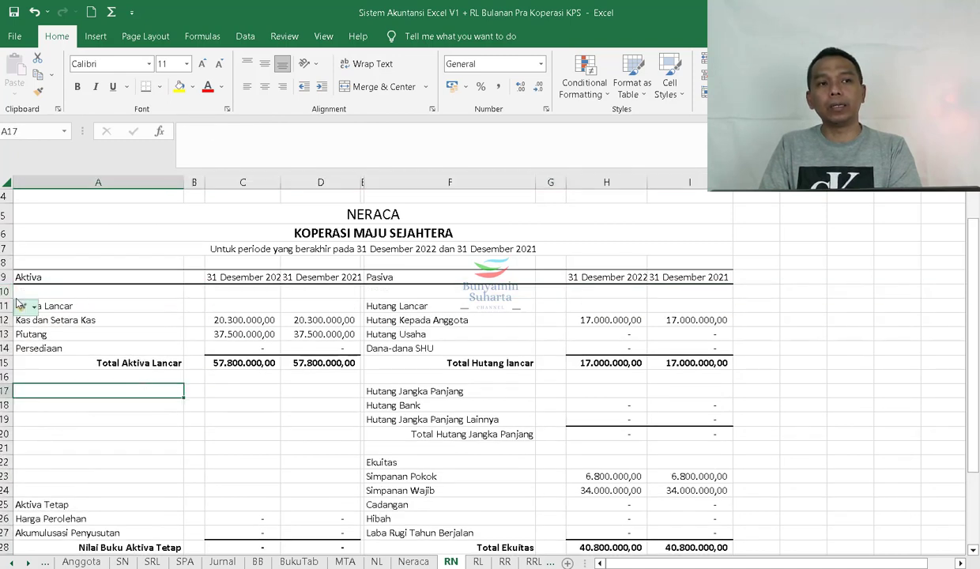
left_click_drag(6, 299, 6, 287)
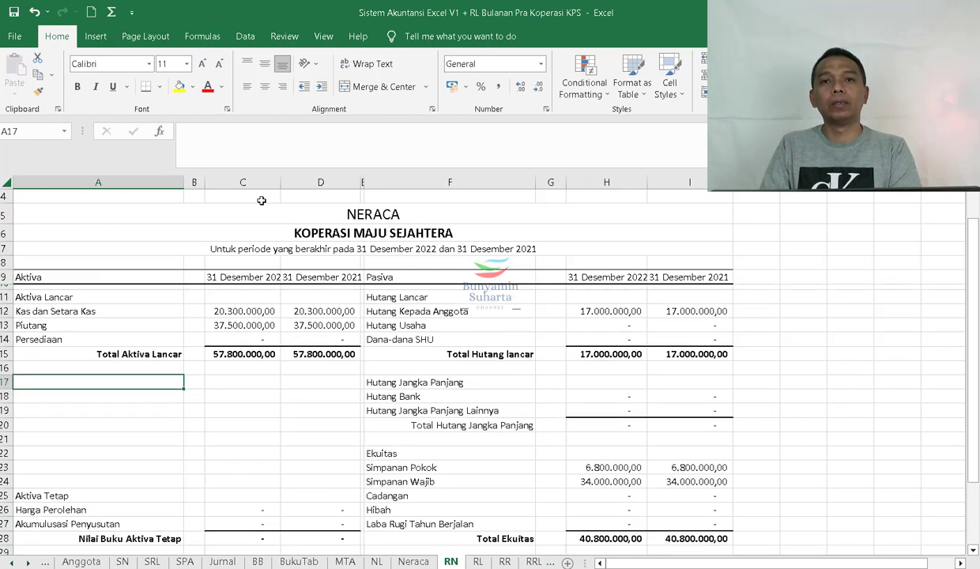
- Hide the gridlines on the RN sheet and check the whole balance sheet layout
left_click(325, 38)
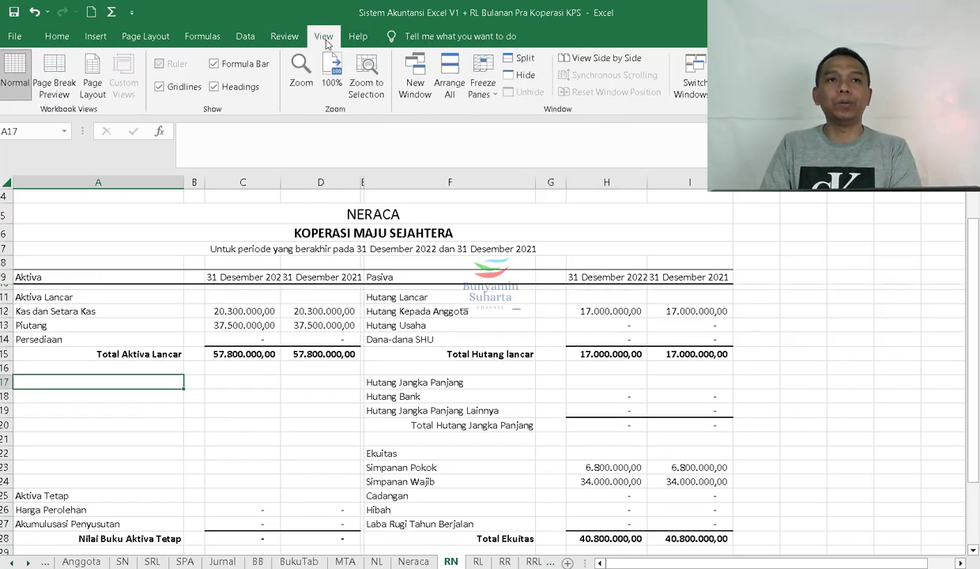
left_click(179, 87)
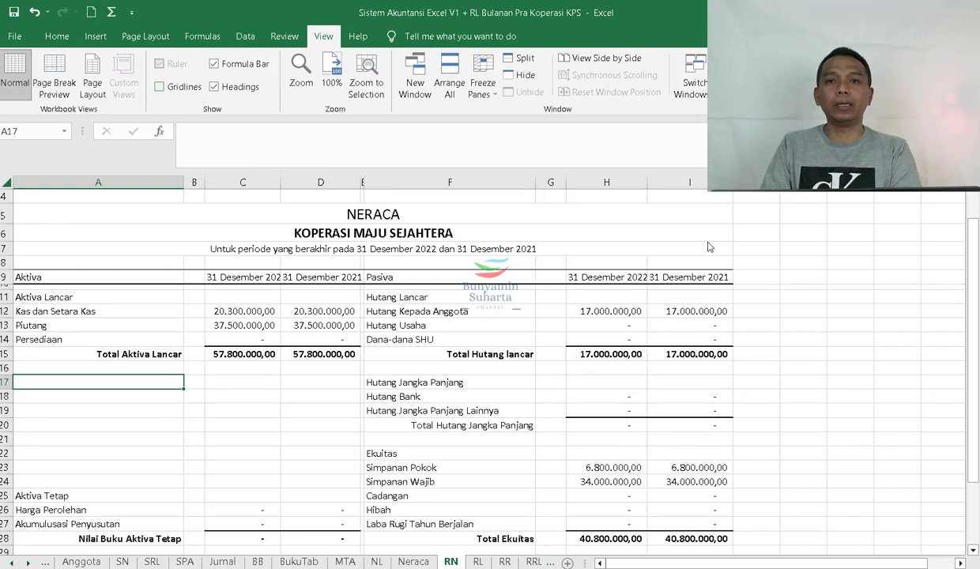
left_click(406, 247)
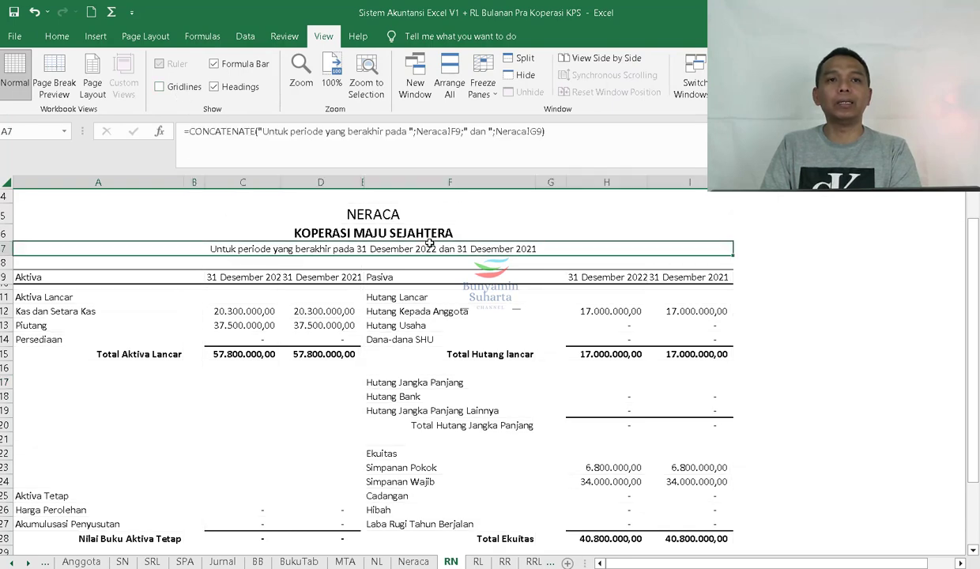
scroll(512, 362, "down", 2)
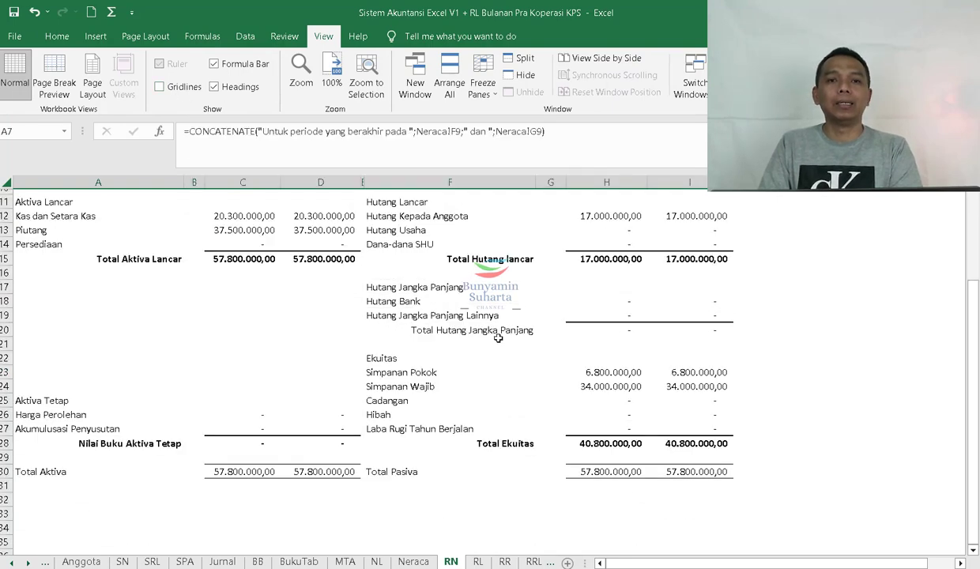
scroll(499, 335, "up", 3)
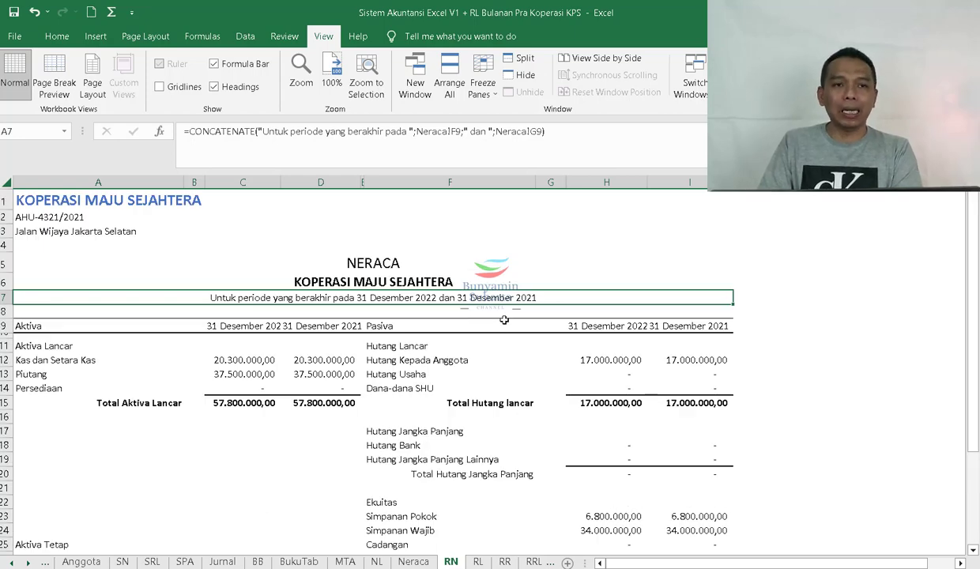
- Switch to the RR sheet and hide its gridlines
scroll(522, 330, "down", 2)
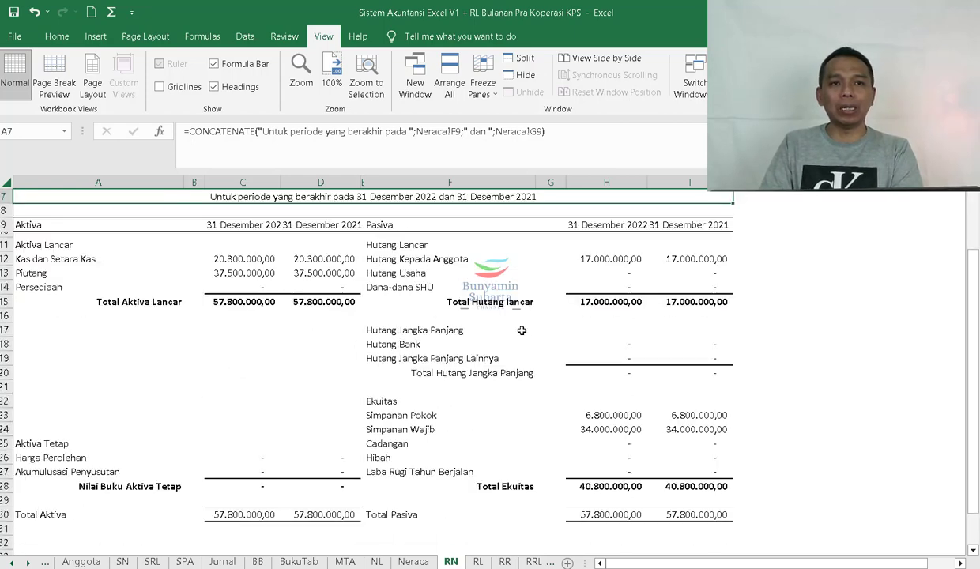
scroll(522, 320, "down", 1)
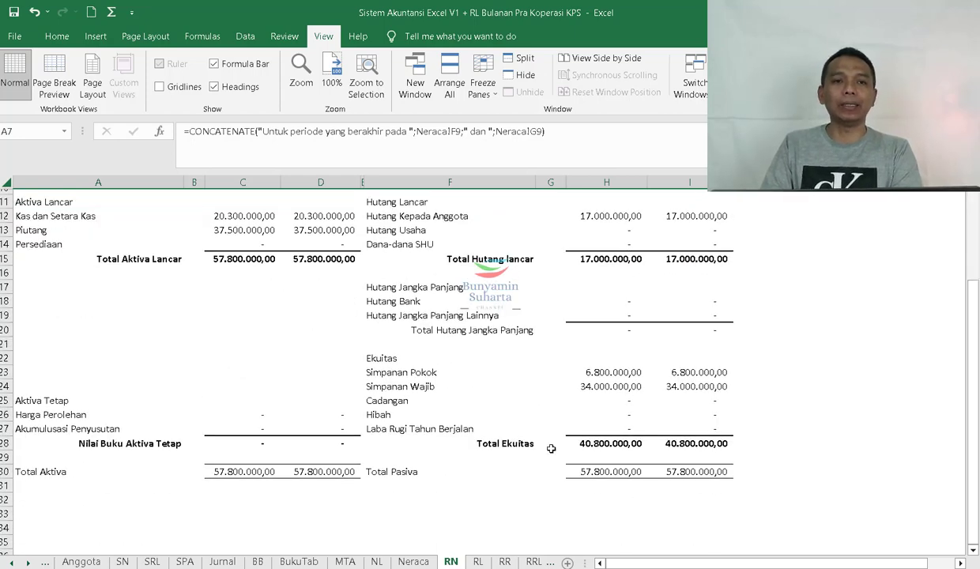
scroll(451, 418, "up", 3)
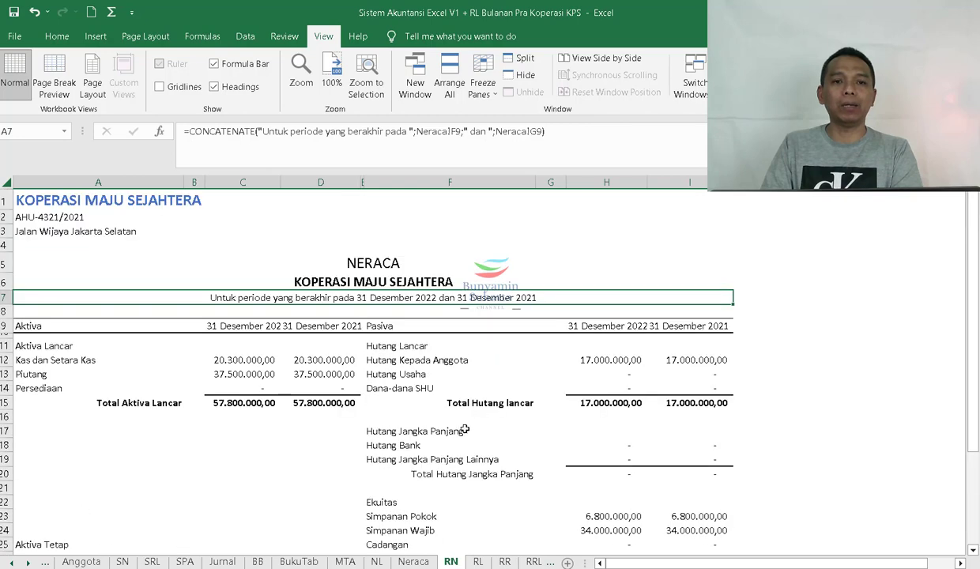
left_click(505, 562)
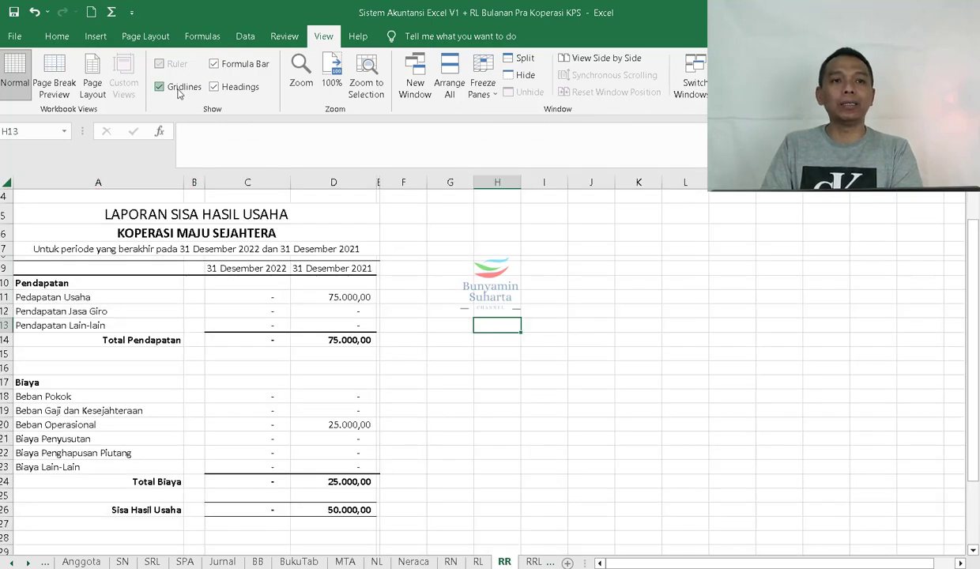
left_click(175, 87)
left_click(544, 395)
scroll(271, 369, "up", 1)
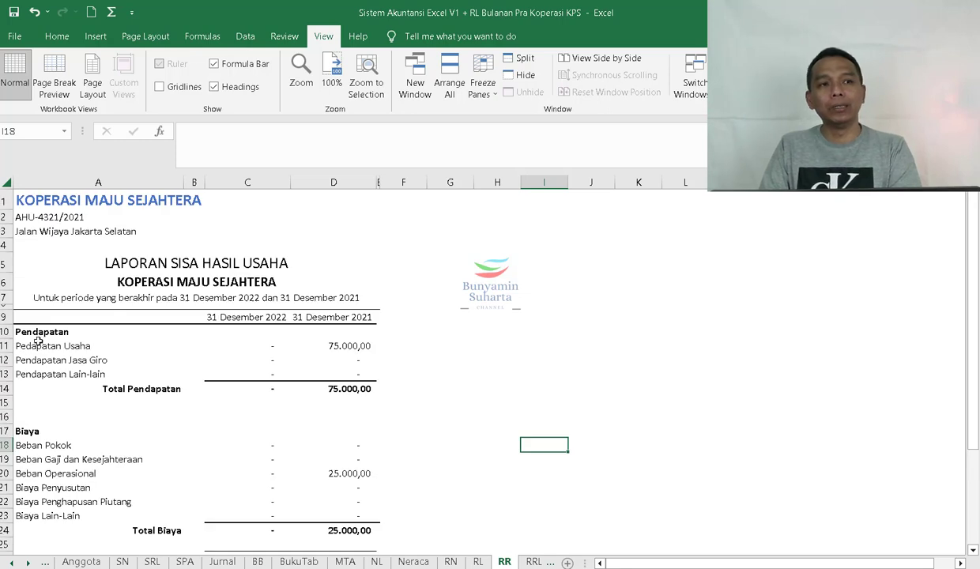
- Insert a blank row above Pendapatan on the RR sheet and shrink it to a thin spacer
left_click(6, 331)
right_click(8, 332)
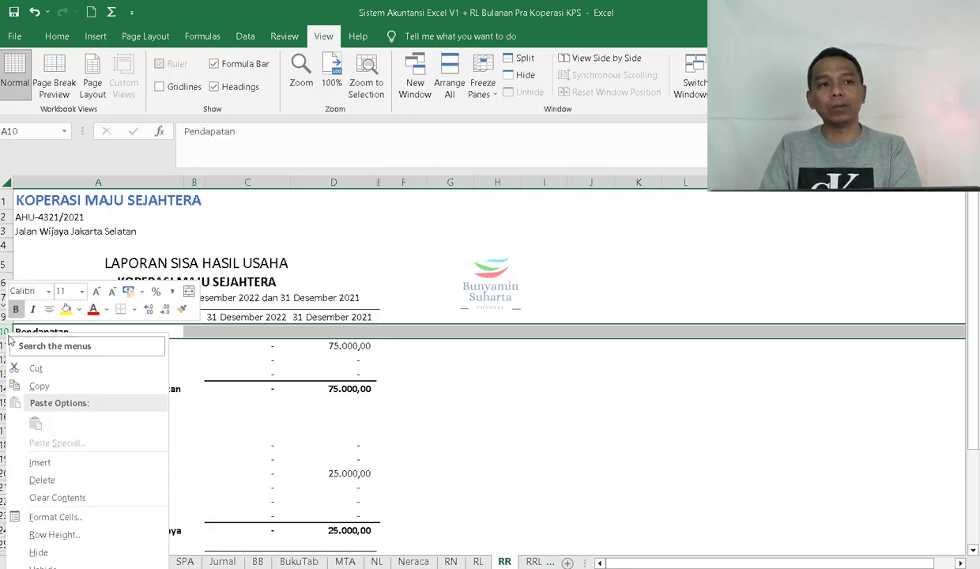
left_click(41, 462)
left_click(138, 416)
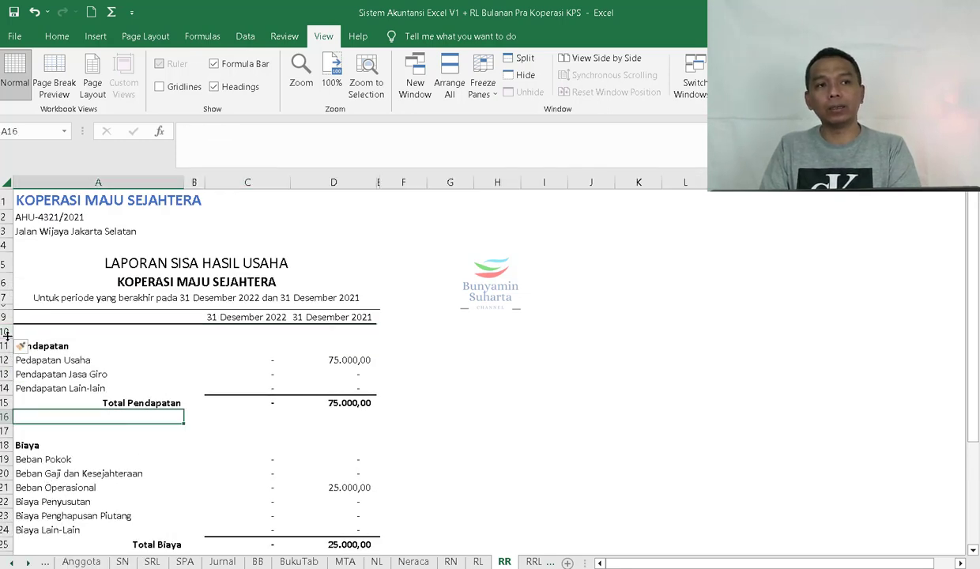
left_click_drag(8, 338, 8, 324)
left_click(524, 335)
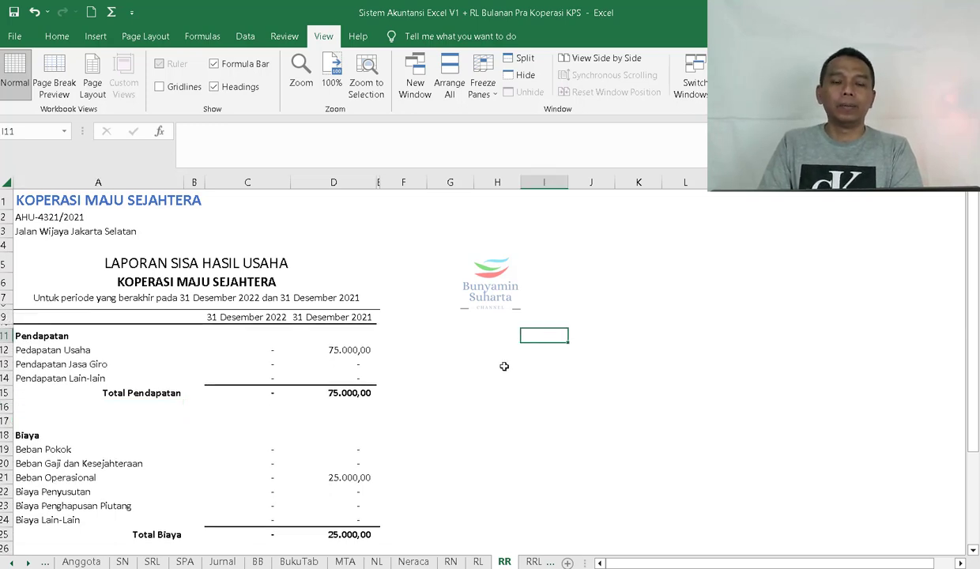